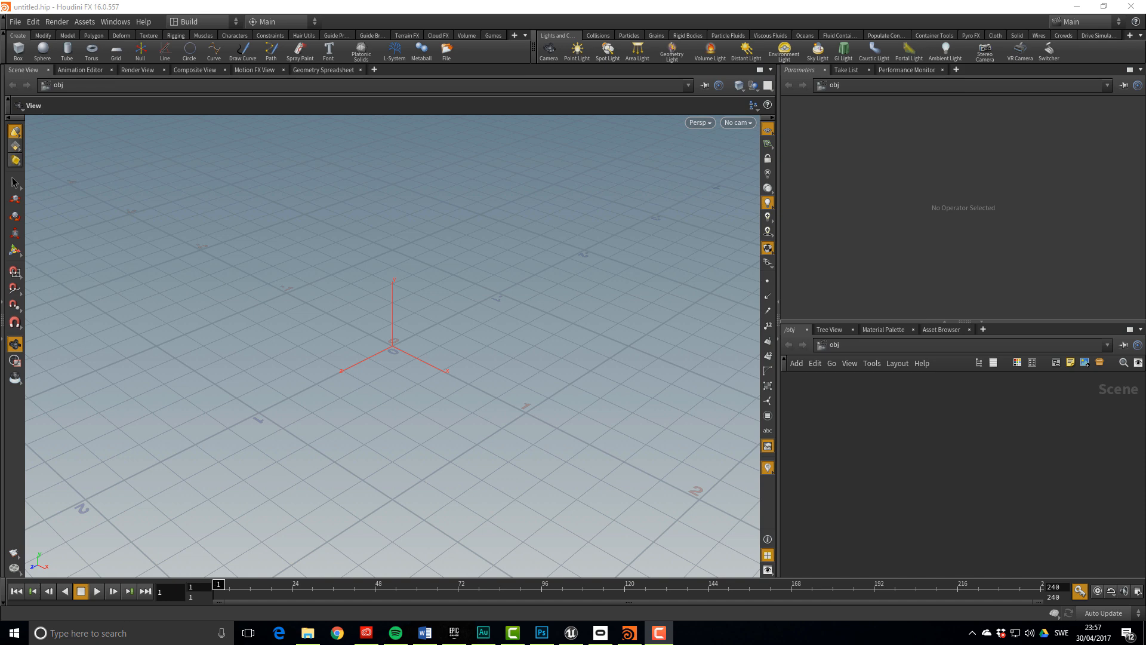
# Create a sky rig of clouds from the Cloud FX shelf
pyautogui.moveTo(471, 310); pyautogui.dragTo(507, 271)
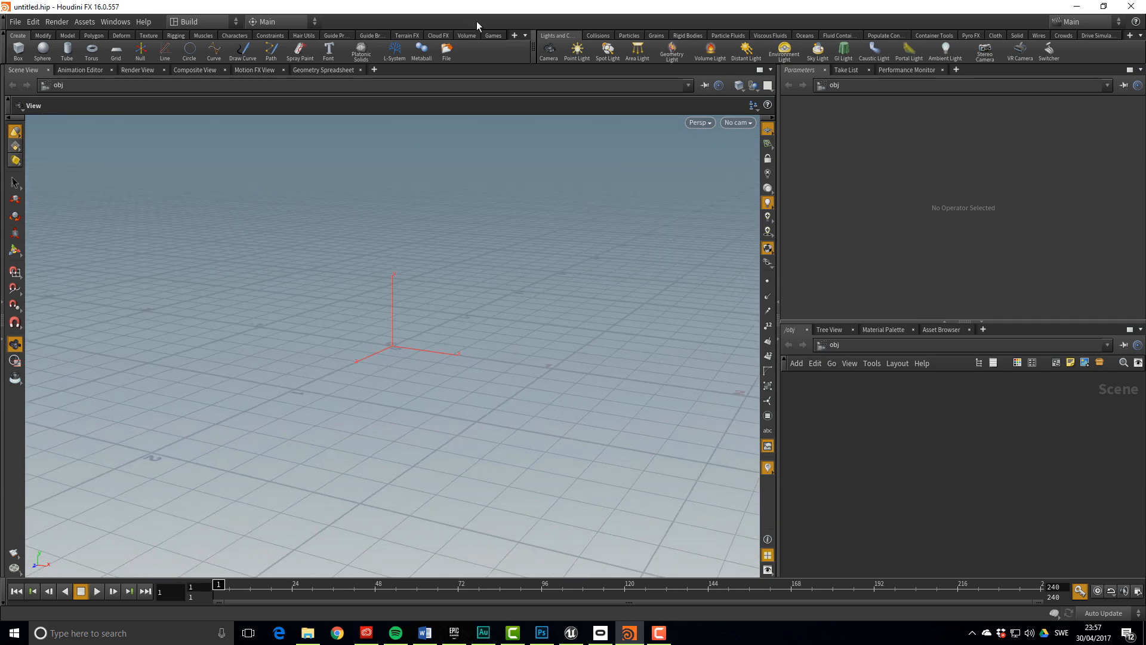
pyautogui.click(438, 36)
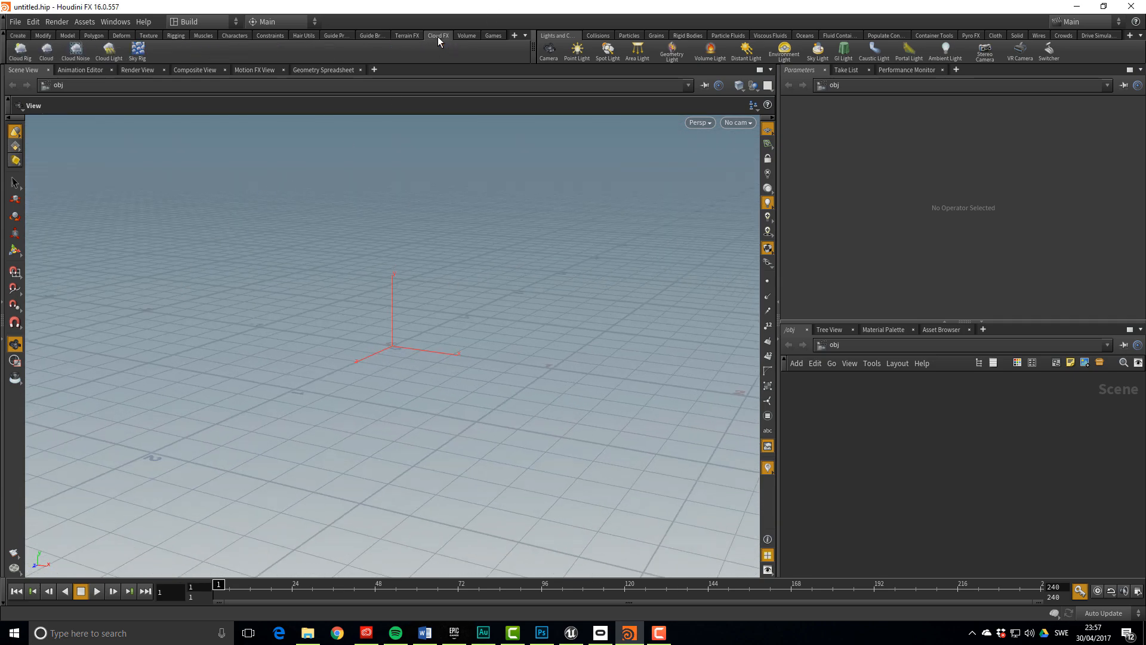
pyautogui.click(137, 52)
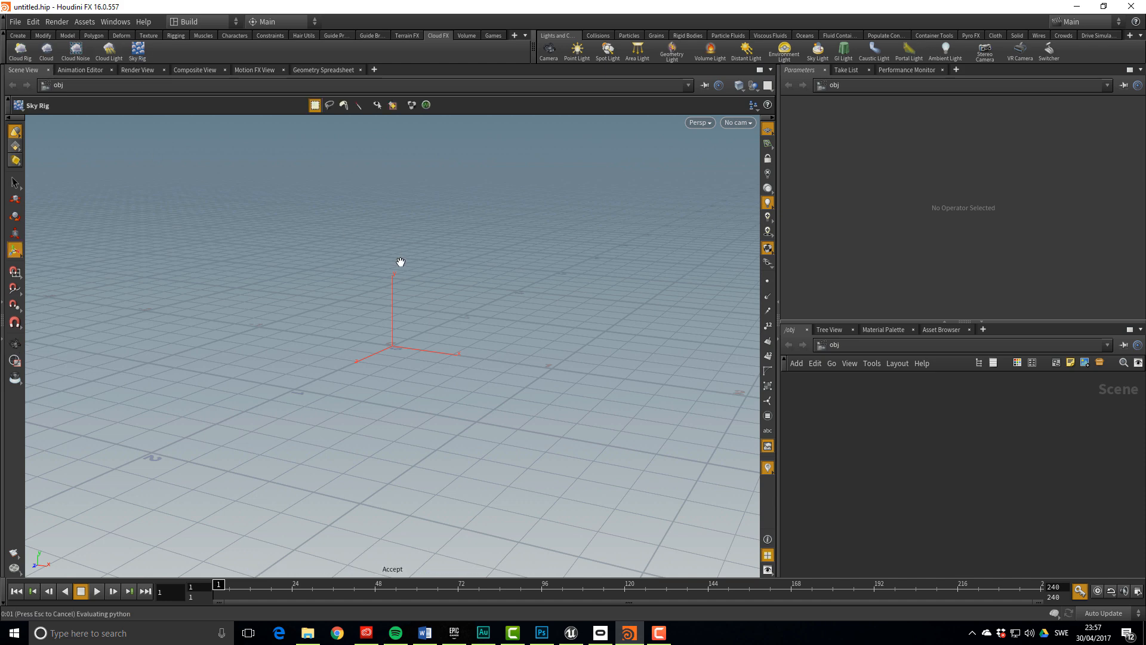
pyautogui.press('Return')
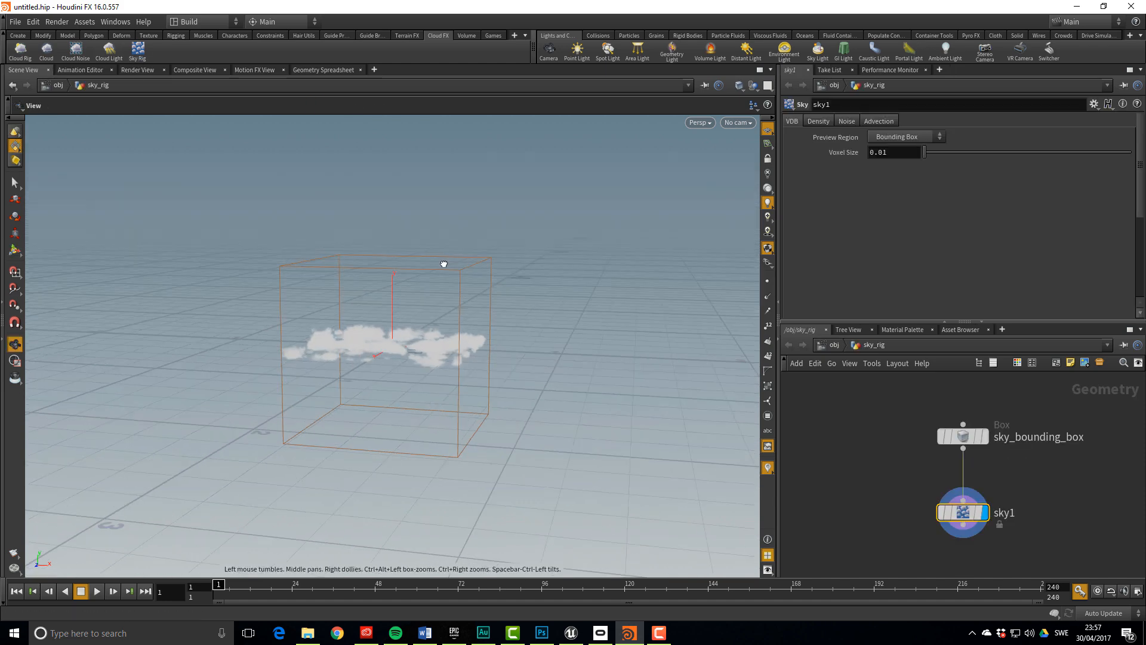
pyautogui.moveTo(443, 264); pyautogui.dragTo(443, 251)
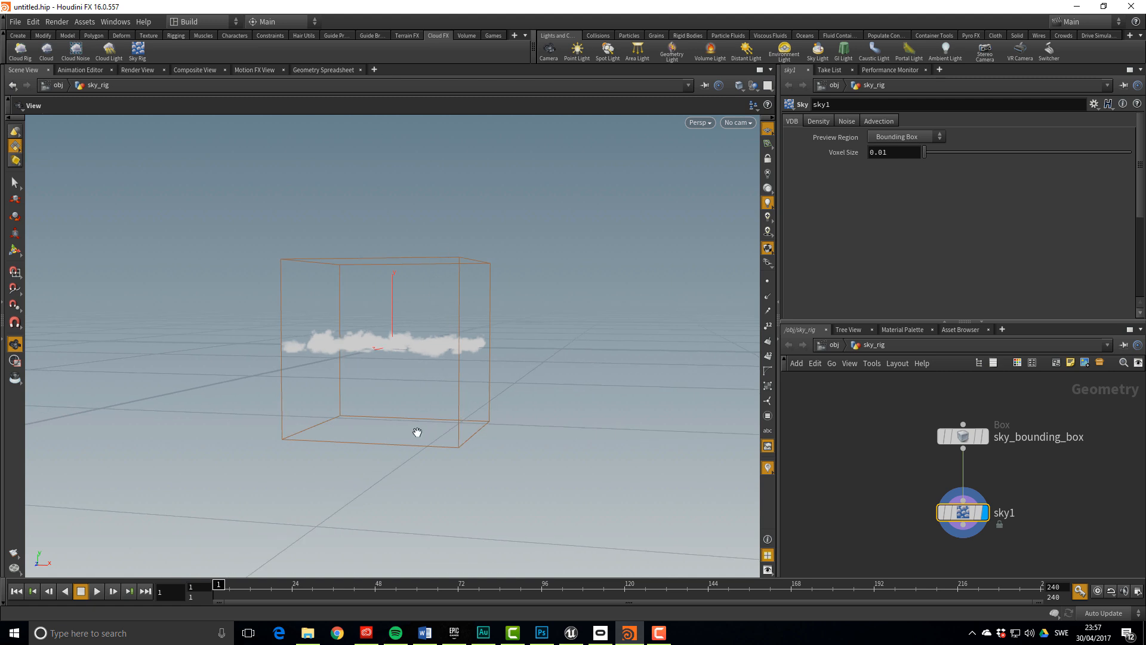
# Set sky_bounding_box Size Y to 0.5 and add a distant light
pyautogui.click(962, 436)
pyautogui.moveTo(924, 154); pyautogui.dragTo(861, 177)
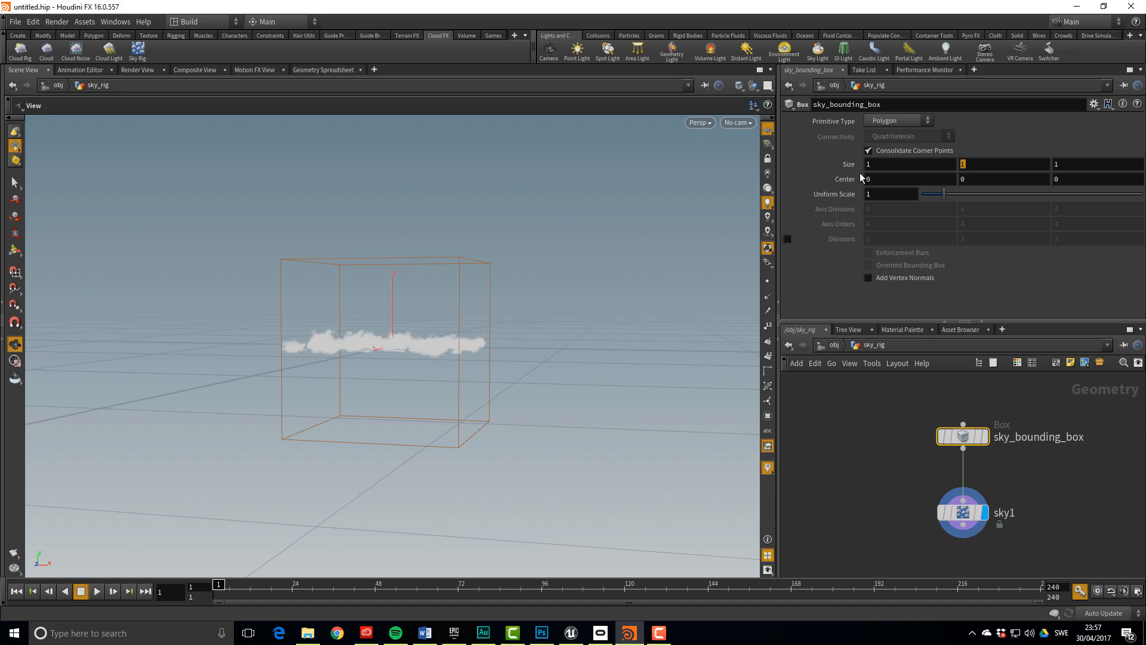
pyautogui.write('0.5')
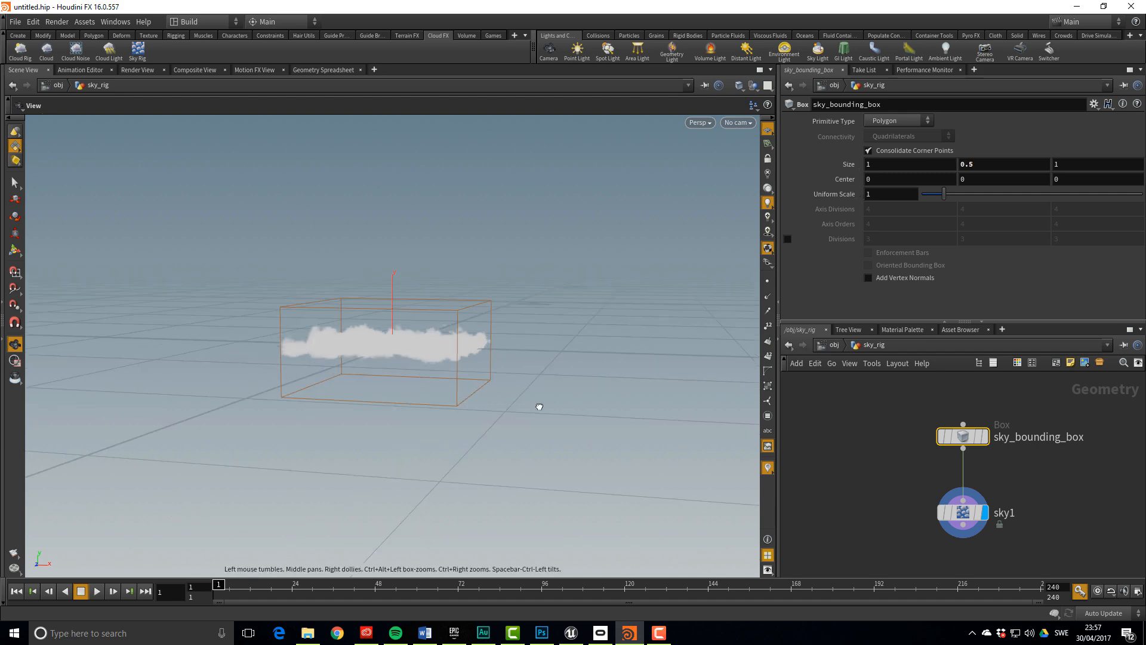
pyautogui.moveTo(539, 404); pyautogui.dragTo(561, 207)
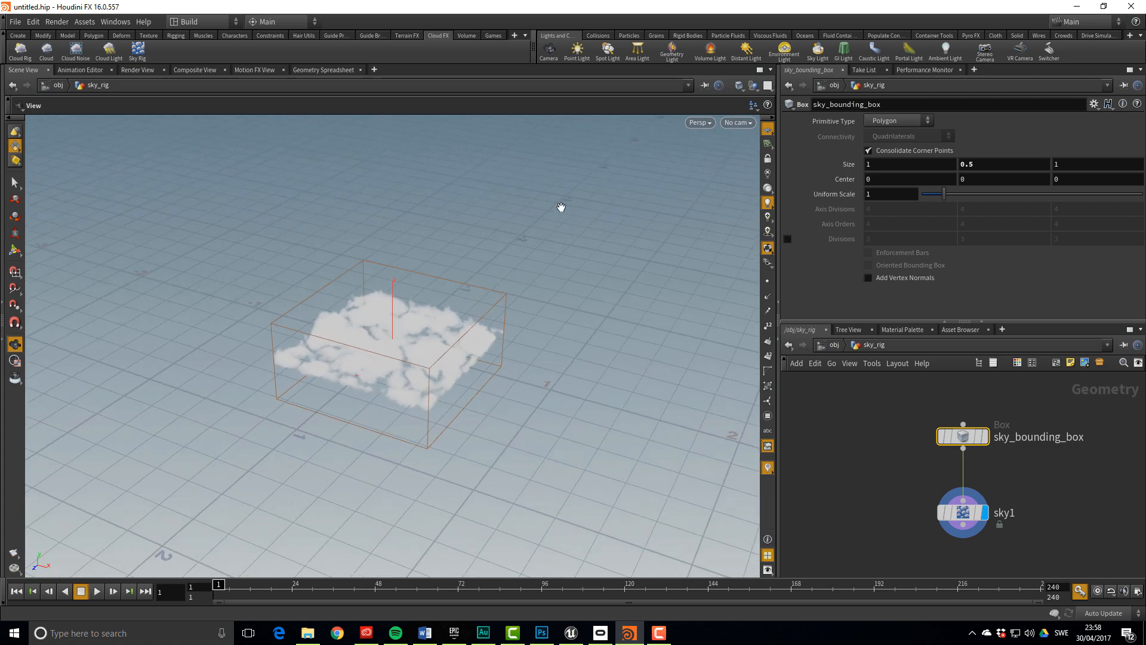
pyautogui.click(746, 53)
pyautogui.moveTo(583, 392); pyautogui.dragTo(454, 412)
# Inside sky_rig, drag sky1's Coverage ramp key to make the clouds sparser
pyautogui.doubleClick(920, 437)
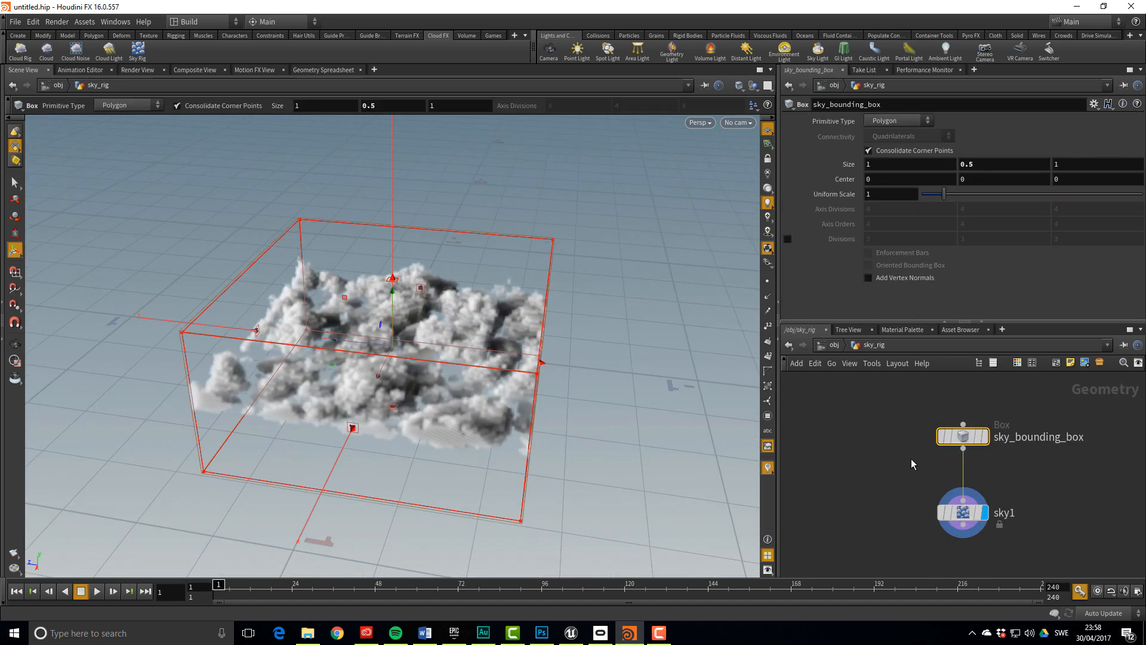
pyautogui.click(962, 512)
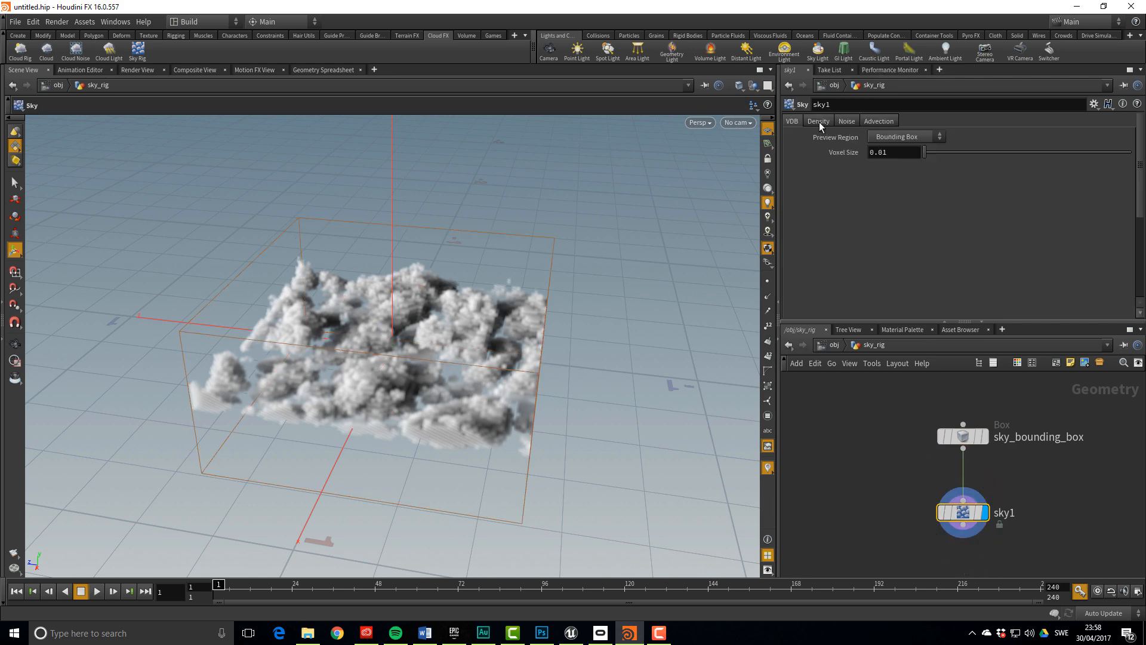
pyautogui.click(818, 122)
pyautogui.click(845, 122)
pyautogui.click(878, 121)
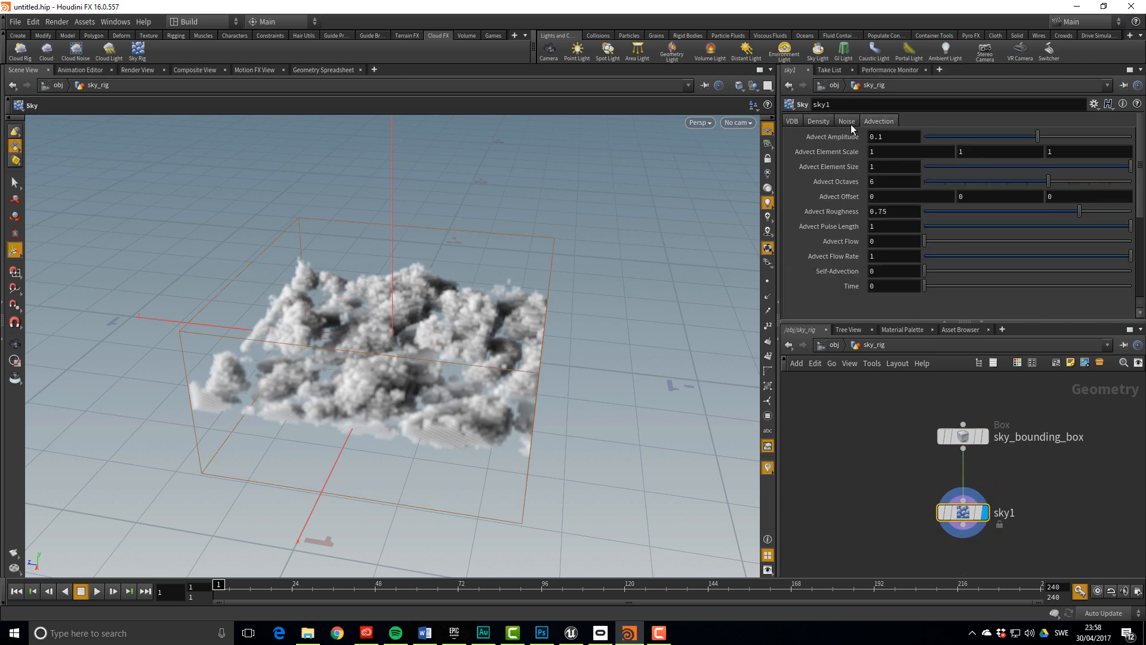
pyautogui.click(825, 122)
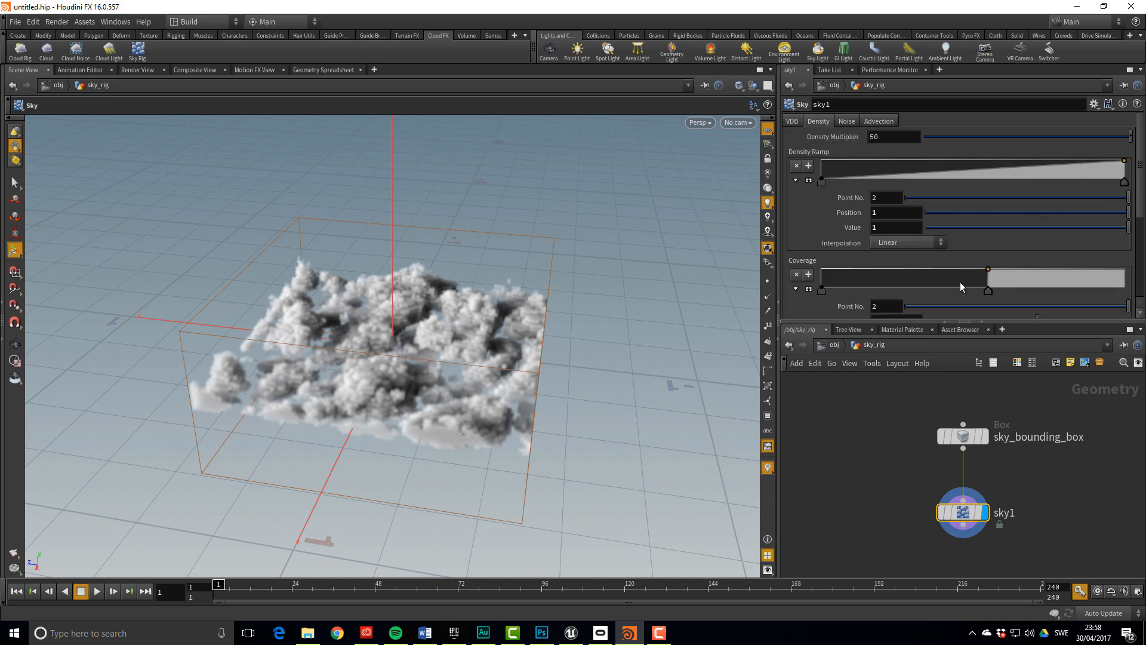
pyautogui.moveTo(988, 292); pyautogui.dragTo(995, 293)
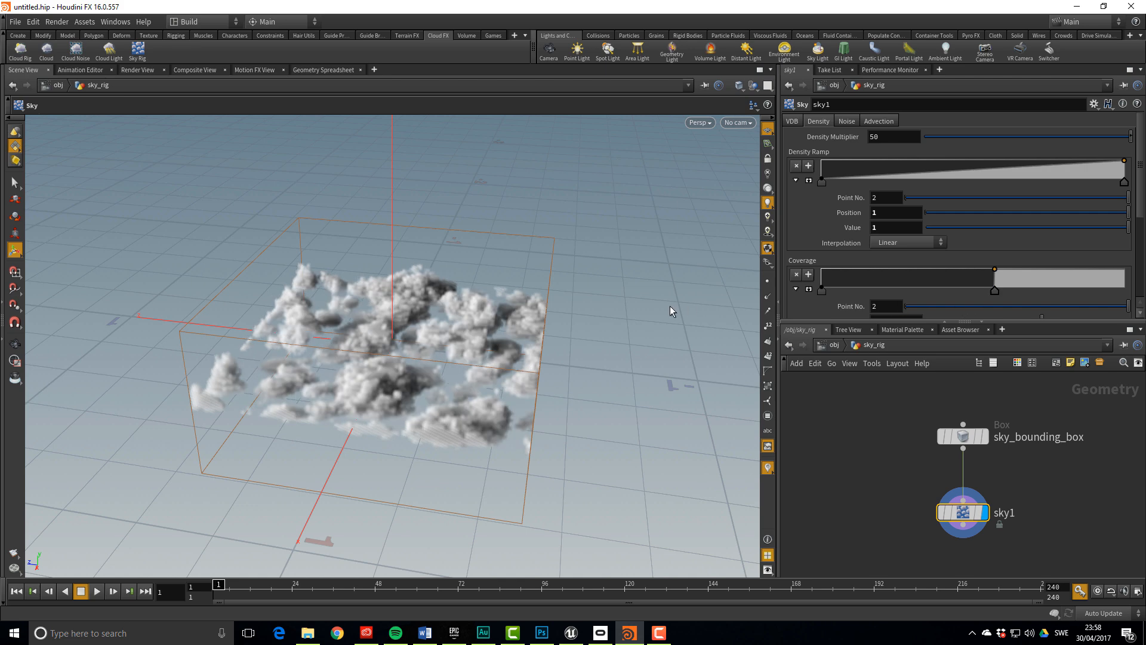
pyautogui.moveTo(995, 291); pyautogui.dragTo(997, 291)
pyautogui.keyDown('alt'); pyautogui.moveTo(529, 329); pyautogui.dragTo(735, 384); pyautogui.keyUp('alt')
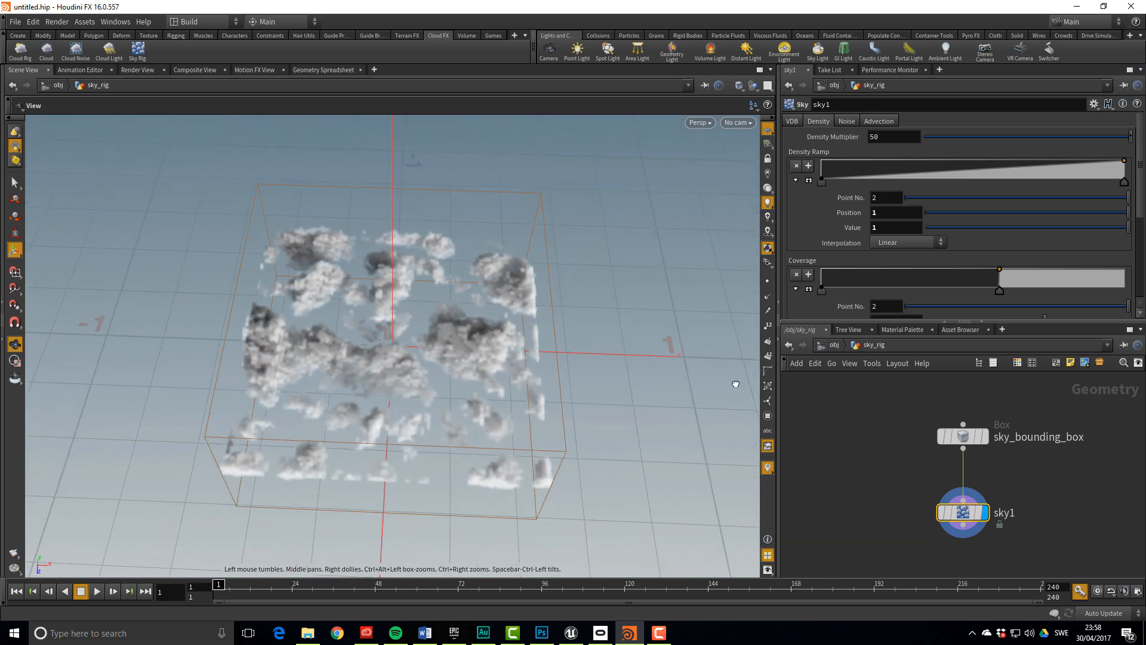
pyautogui.keyDown('alt'); pyautogui.moveTo(564, 446); pyautogui.dragTo(328, 336); pyautogui.keyUp('alt')
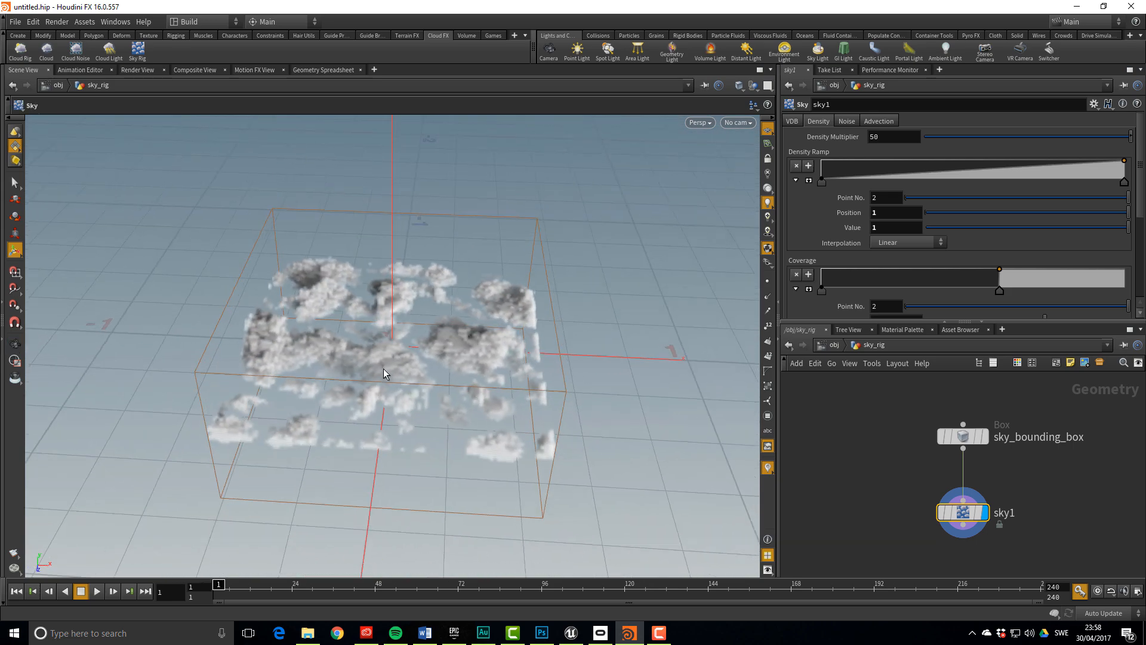
# Set sky1's second Noise Offset value to 10
pyautogui.click(847, 121)
pyautogui.click(982, 240)
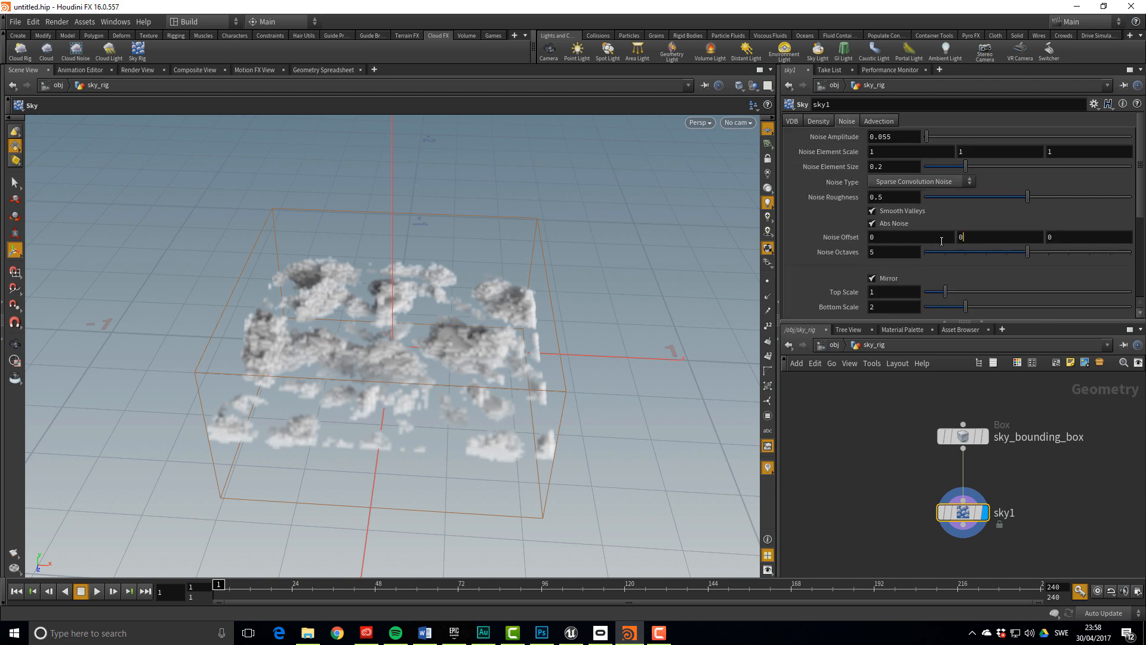
pyautogui.press('BackSpace')
pyautogui.write('10')
pyautogui.press('Return')
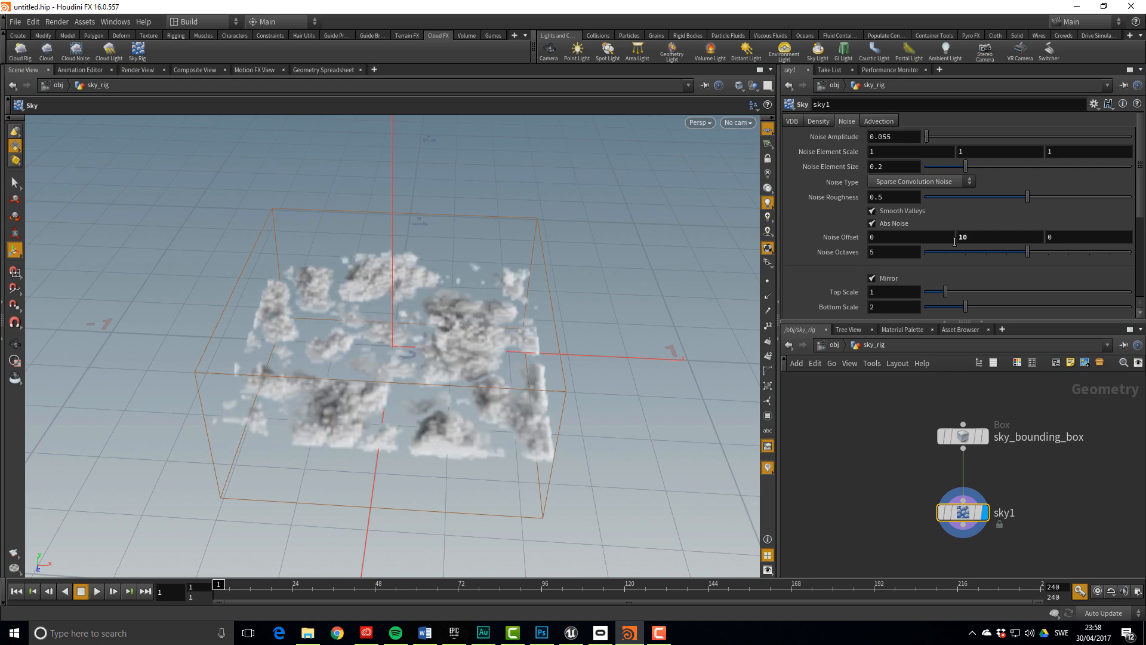
pyautogui.moveTo(682, 328); pyautogui.dragTo(360, 320)
# Change sky1's VDB Voxel Size to 0.005 and inspect the finer clouds
pyautogui.click(818, 121)
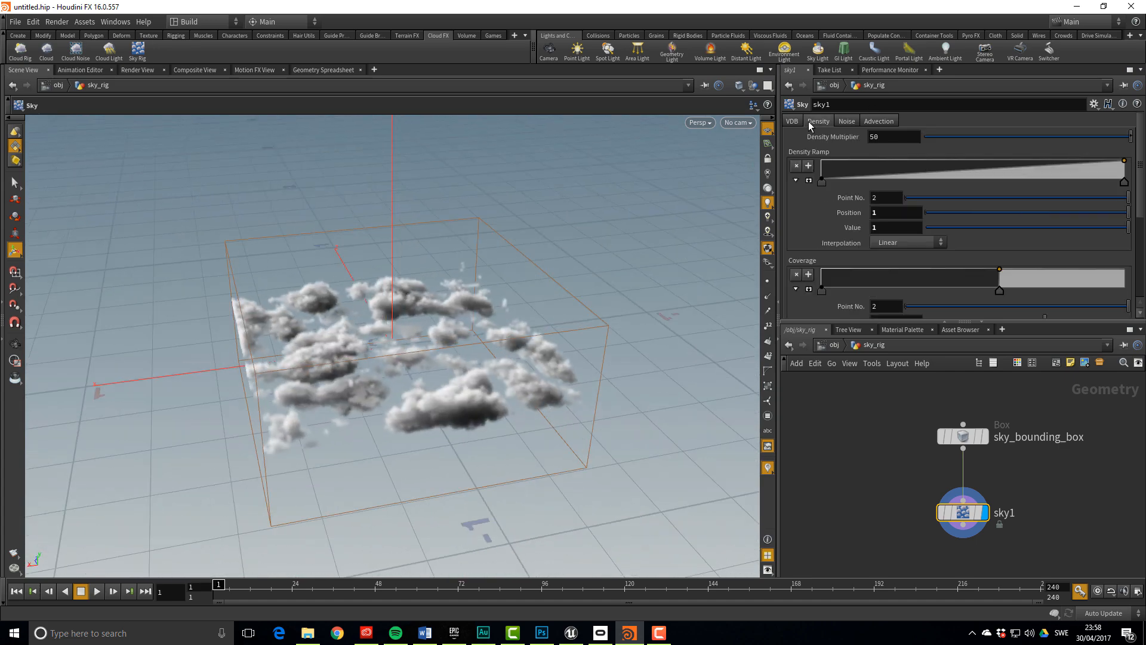
pyautogui.click(792, 122)
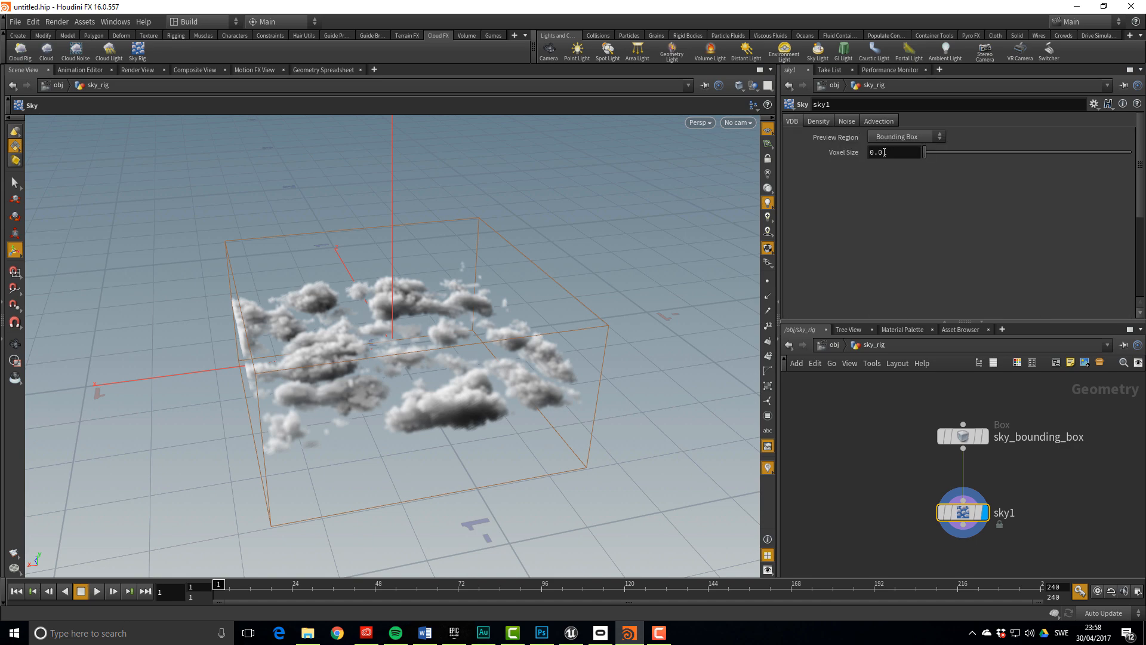
pyautogui.press('Left')
pyautogui.write('0')
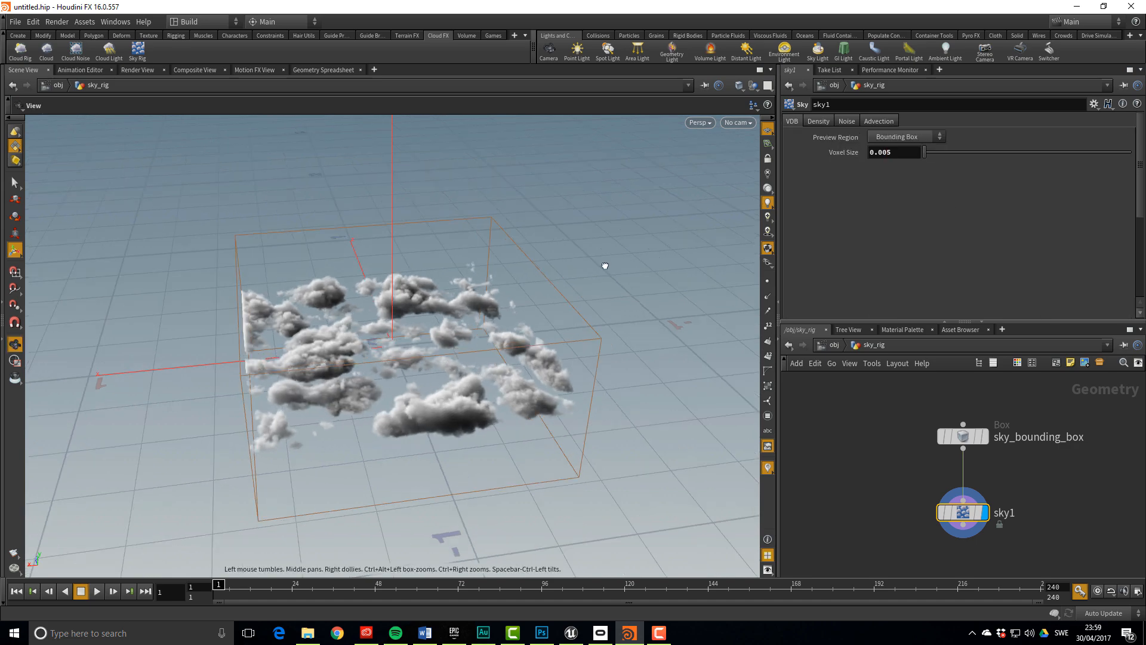
pyautogui.keyDown('alt'); pyautogui.moveTo(607, 266); pyautogui.dragTo(525, 292); pyautogui.keyUp('alt')
pyautogui.keyDown('alt'); pyautogui.moveTo(525, 293); pyautogui.dragTo(643, 306, button='right'); pyautogui.keyUp('alt')
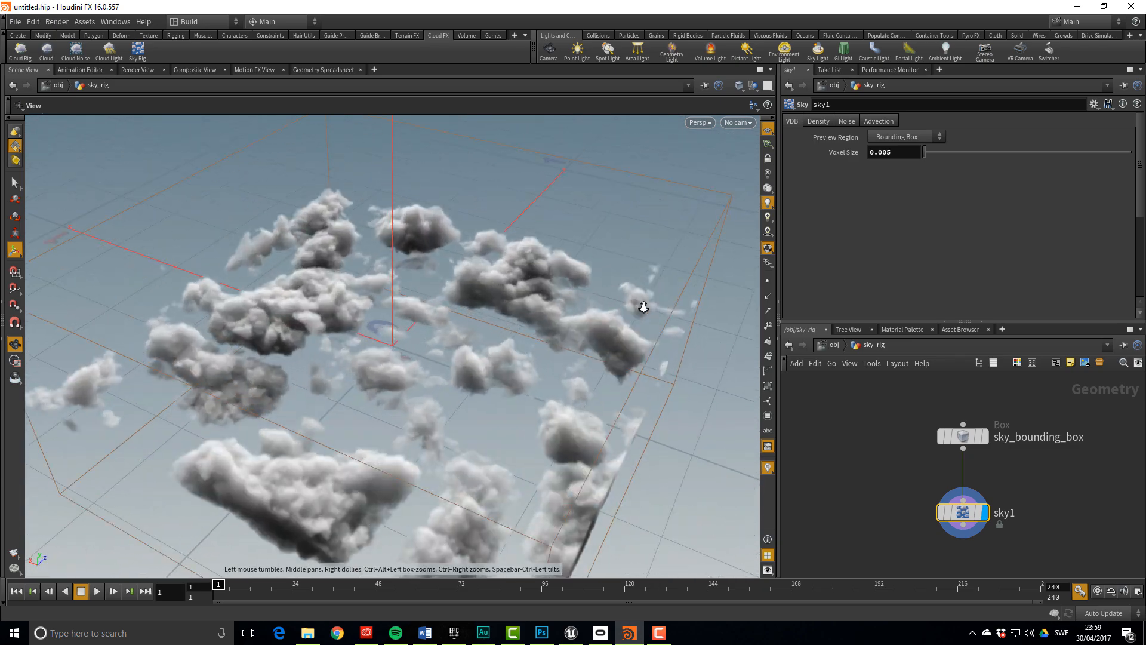
pyautogui.keyDown('alt'); pyautogui.moveTo(643, 307); pyautogui.dragTo(561, 256); pyautogui.keyUp('alt')
pyautogui.keyDown('alt'); pyautogui.moveTo(561, 256); pyautogui.dragTo(450, 277, button='right'); pyautogui.keyUp('alt')
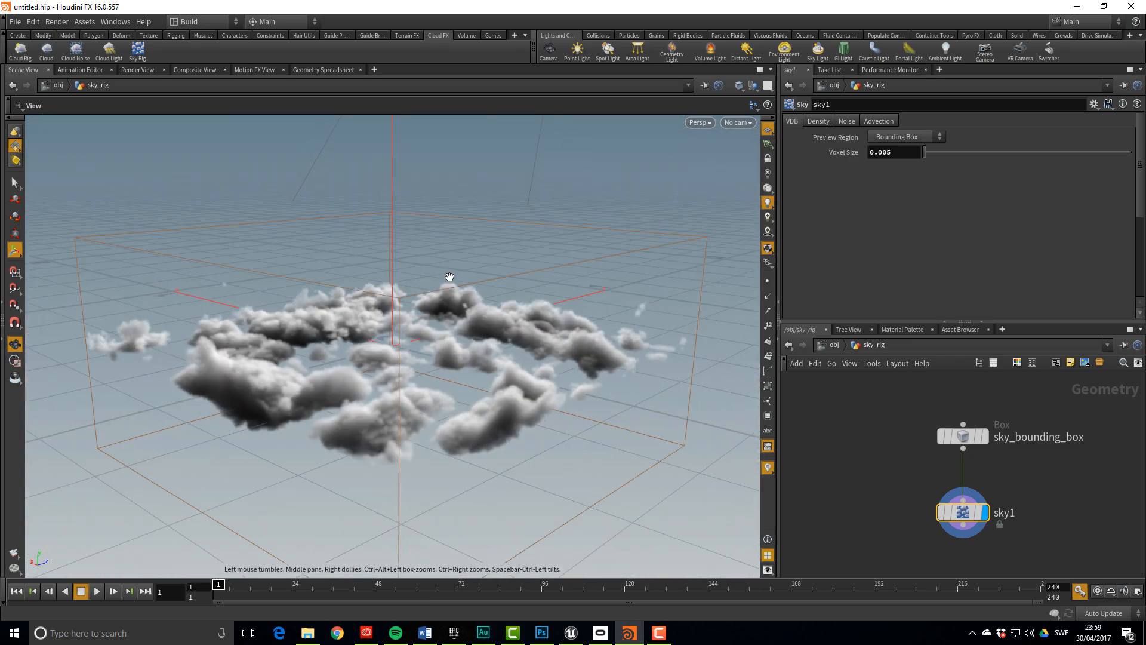
pyautogui.keyDown('alt'); pyautogui.moveTo(450, 277); pyautogui.dragTo(427, 251); pyautogui.keyUp('alt')
pyautogui.moveTo(912, 479); pyautogui.dragTo(885, 360, button='middle')
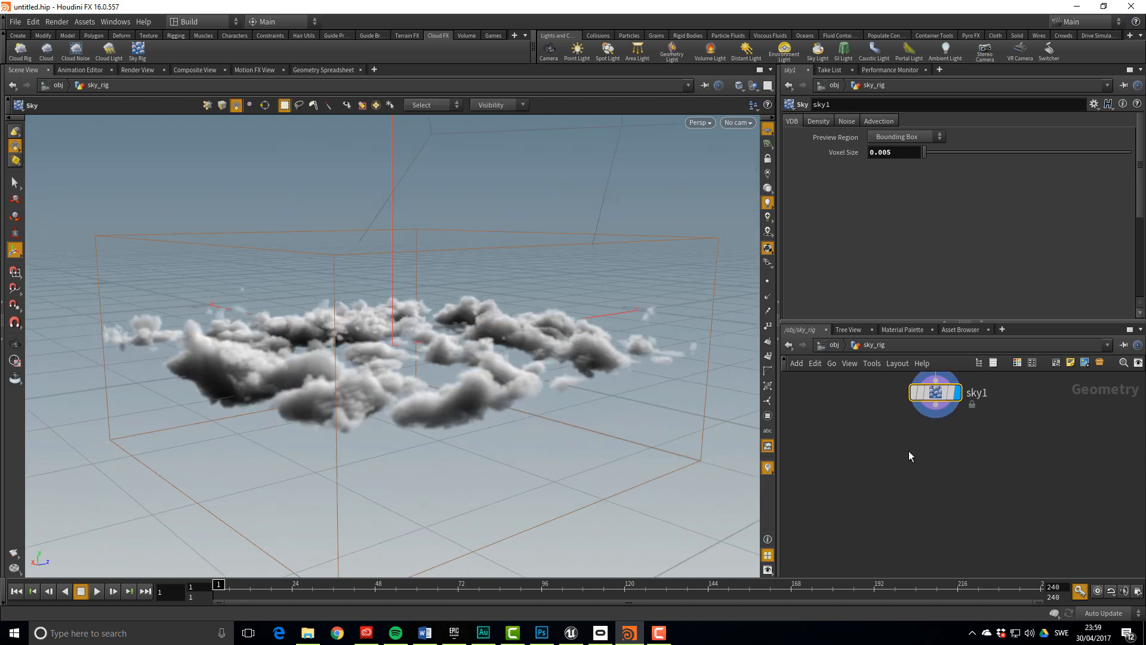
pyautogui.moveTo(908, 450); pyautogui.dragTo(913, 477, button='middle')
# Add convertvdb1 wired below sky1, outputting Volume, as the displayed node
pyautogui.click(941, 443)
pyautogui.press('Tab')
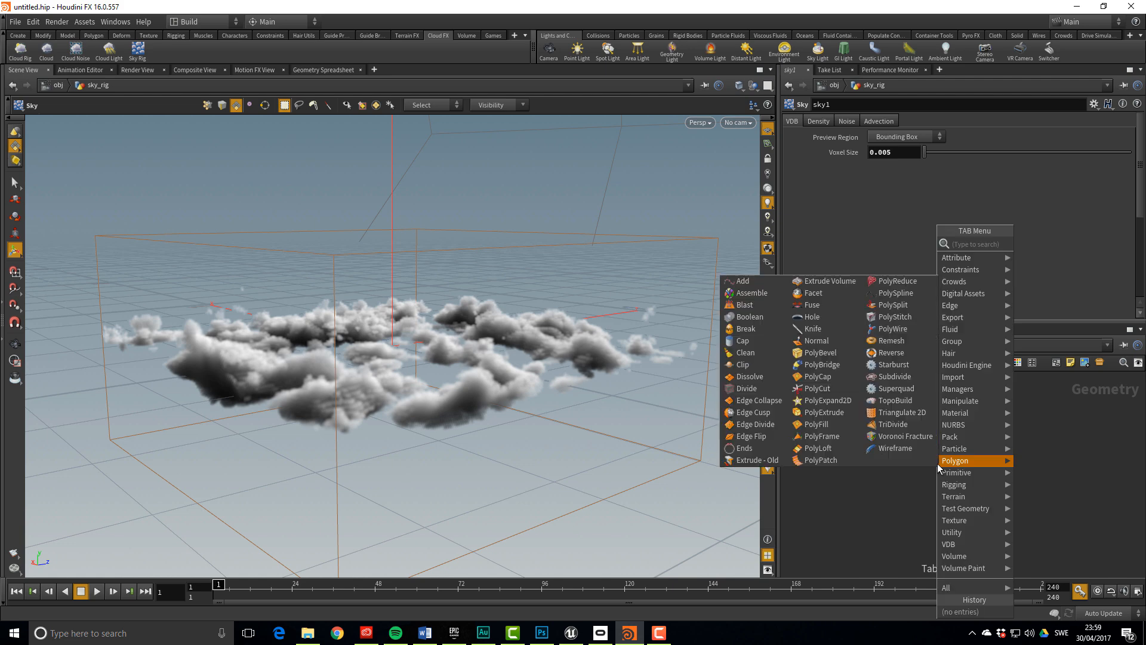
pyautogui.write('convert')
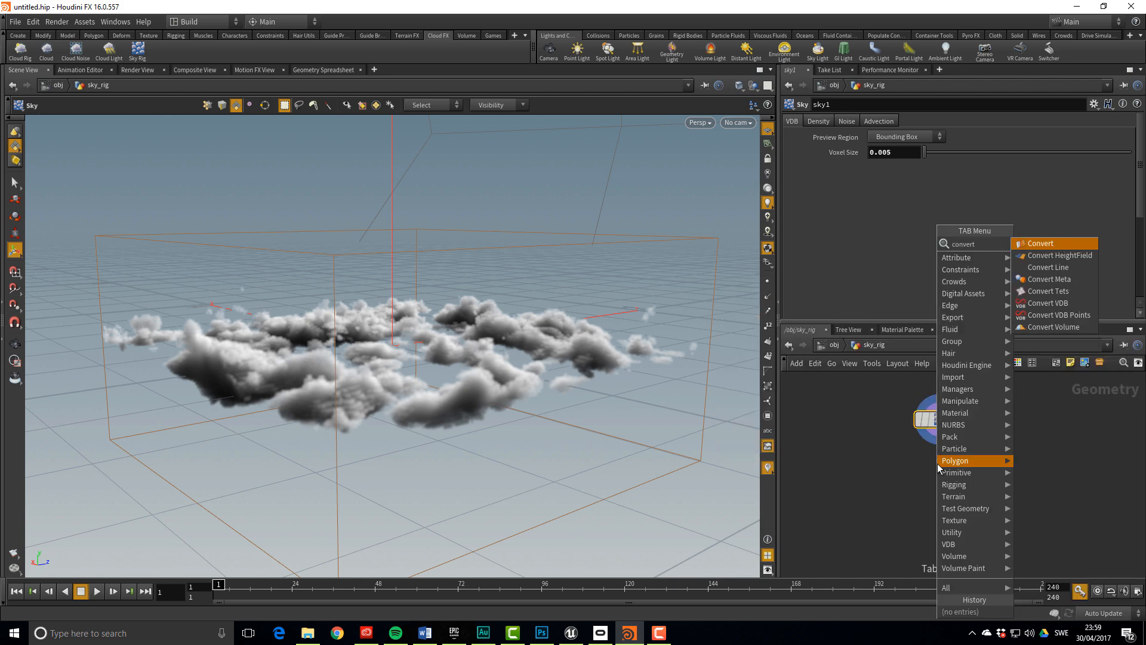
pyautogui.press('Down')
pyautogui.press('Down')
pyautogui.press('Down')
pyautogui.press('Down')
pyautogui.press('Down')
pyautogui.press('Return')
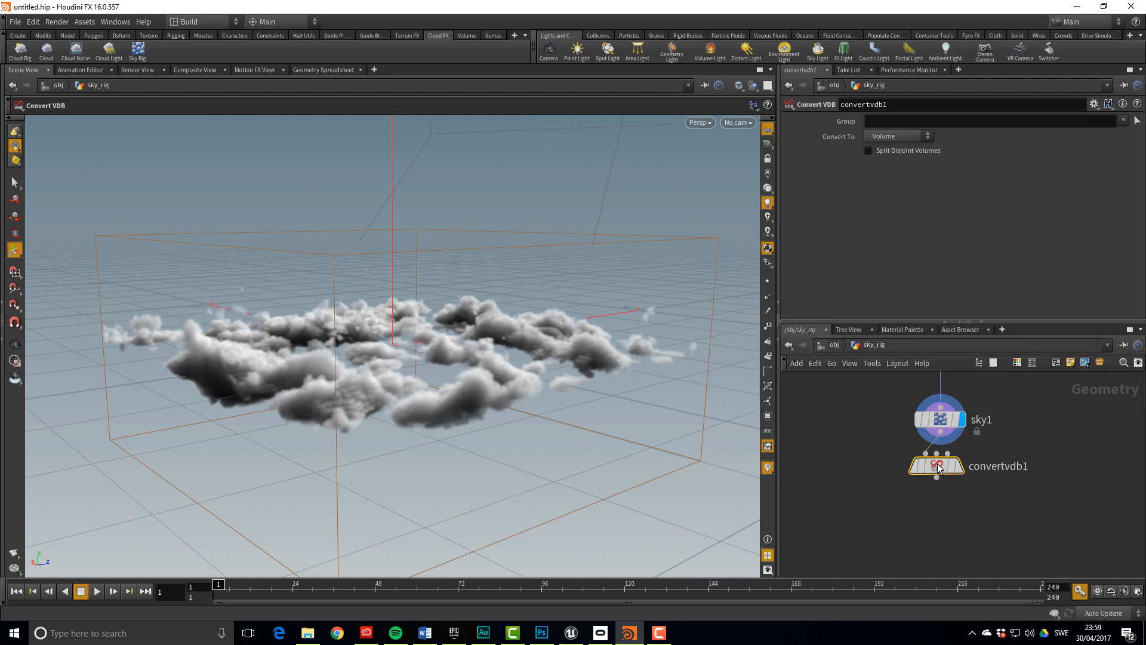
pyautogui.click(940, 468)
pyautogui.moveTo(943, 483)
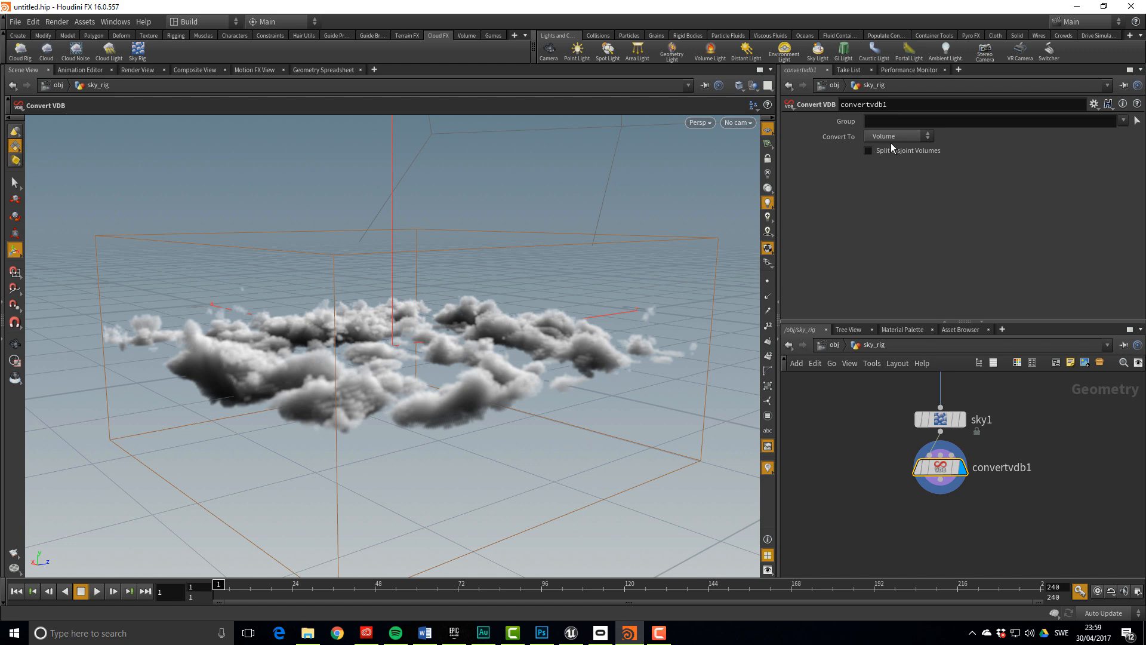
pyautogui.click(941, 482)
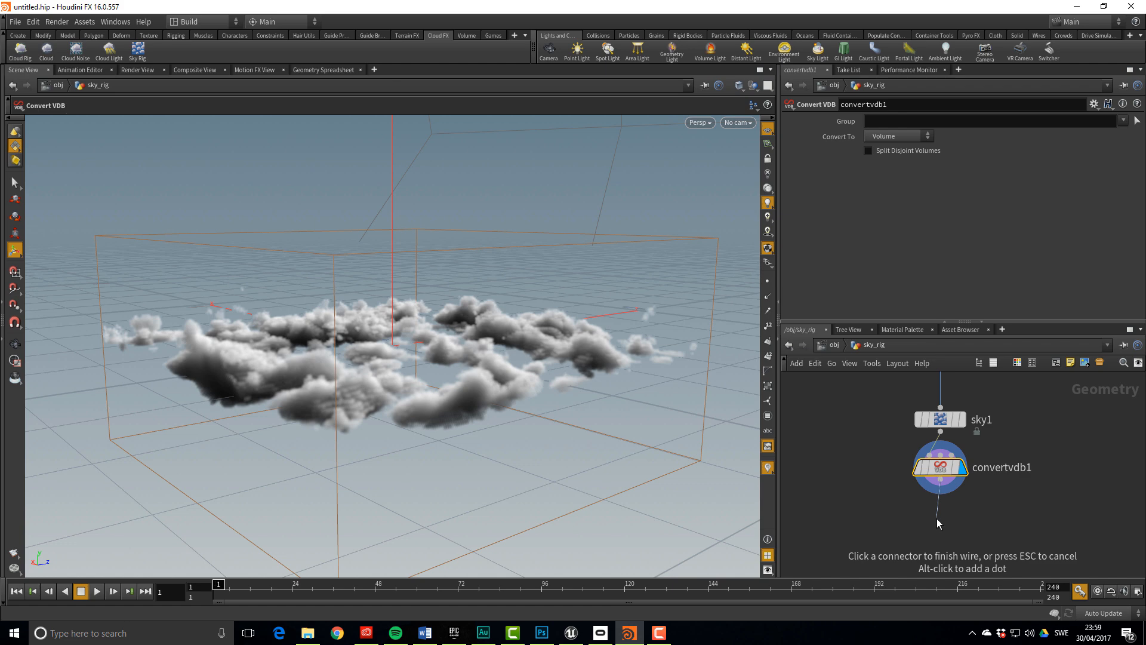
# Add a displayed Convert node, convert1, below convertvdb1
pyautogui.press('Tab')
pyautogui.write('convert')
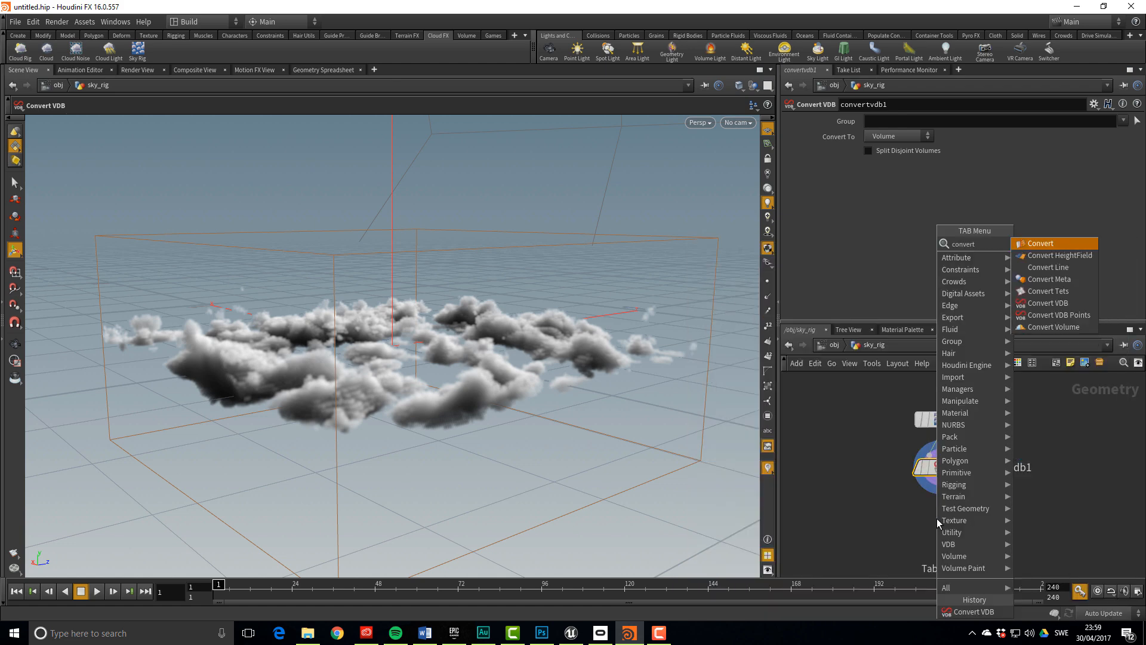
pyautogui.press('Return')
pyautogui.click(937, 518)
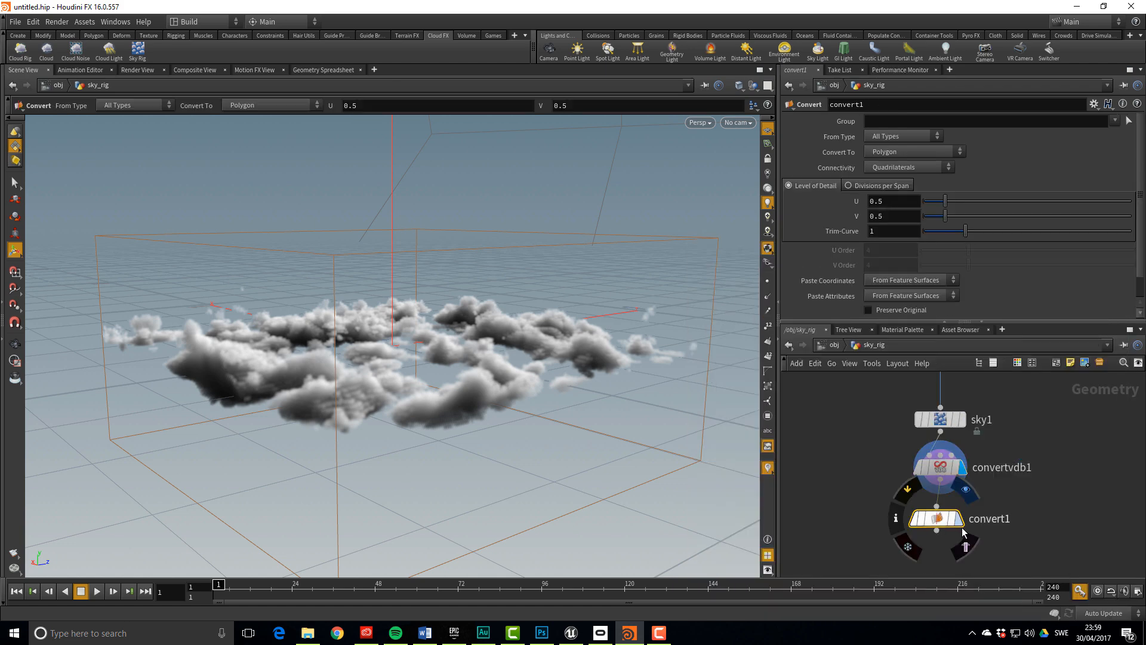
pyautogui.click(960, 522)
pyautogui.moveTo(939, 521); pyautogui.dragTo(942, 508)
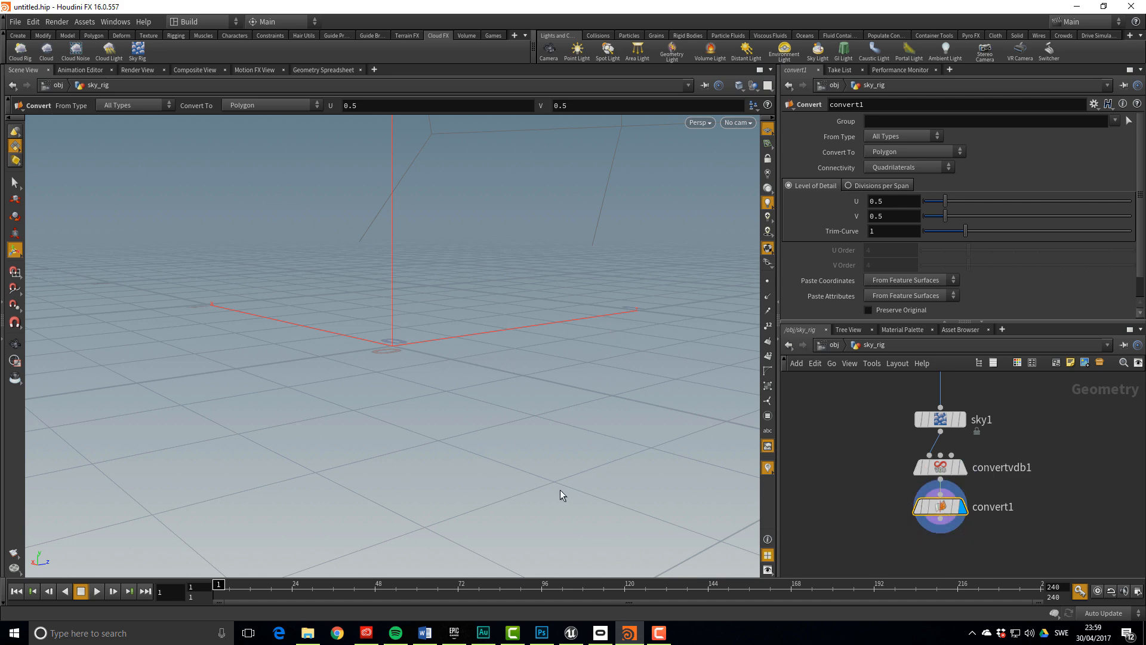
# Set convert1's Volume Offset to 0.034 to mesh the clouds
pyautogui.scroll(-1, 971, 285)
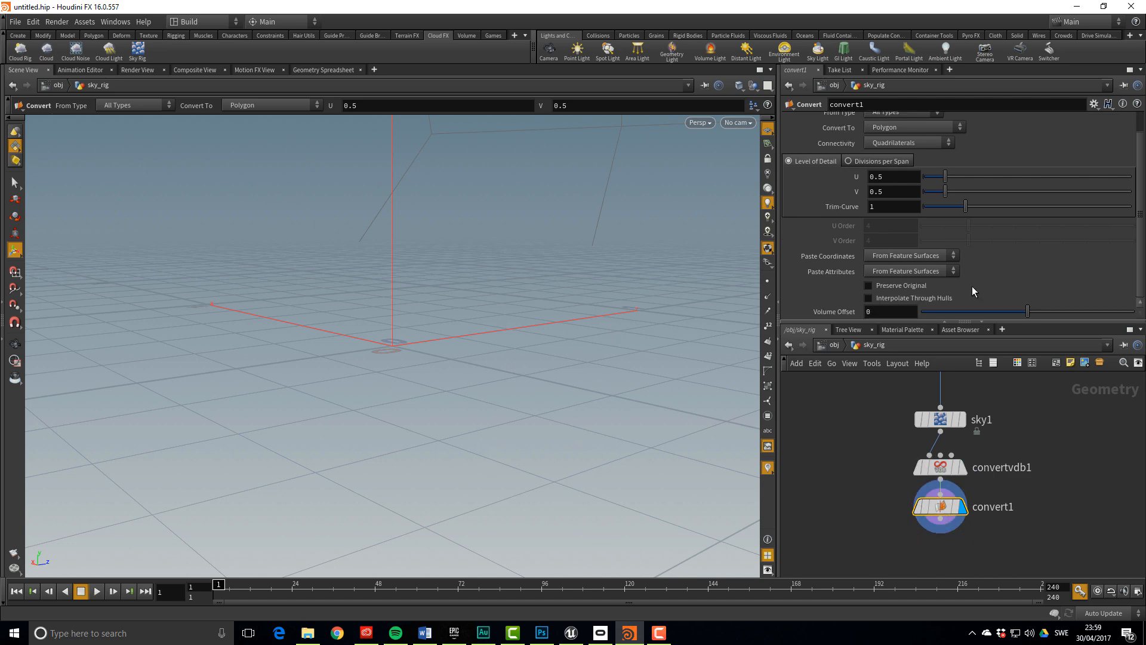
pyautogui.moveTo(1026, 315); pyautogui.dragTo(1032, 315)
pyautogui.keyDown('alt'); pyautogui.moveTo(552, 388); pyautogui.dragTo(572, 460); pyautogui.keyUp('alt')
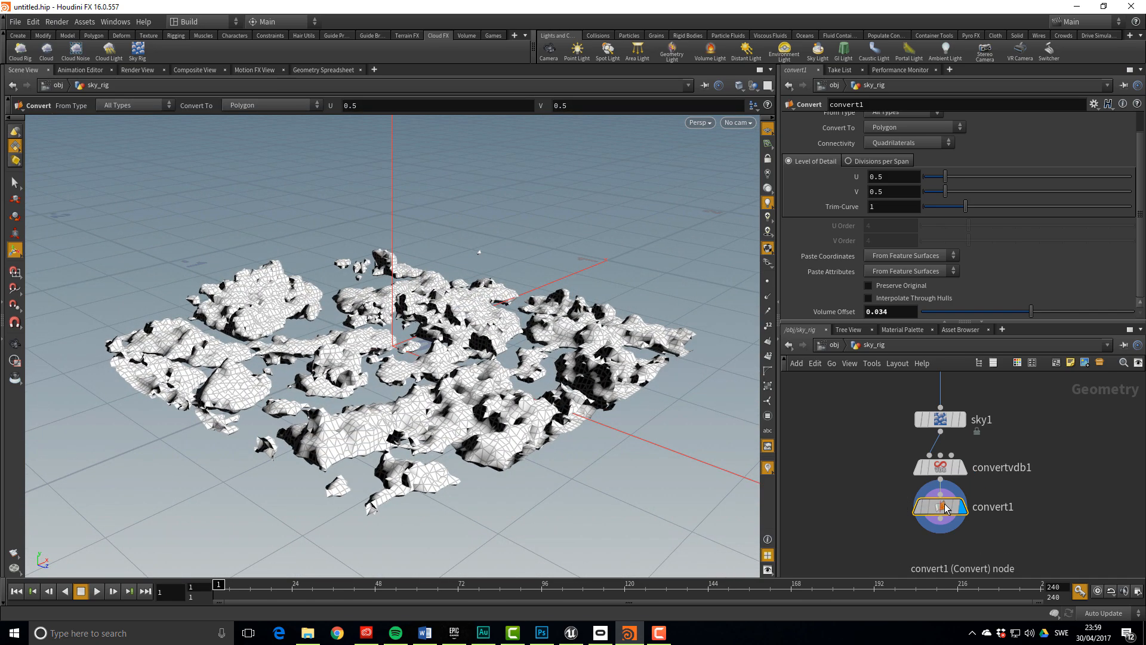
pyautogui.keyDown('alt'); pyautogui.moveTo(417, 403); pyautogui.dragTo(453, 415); pyautogui.keyUp('alt')
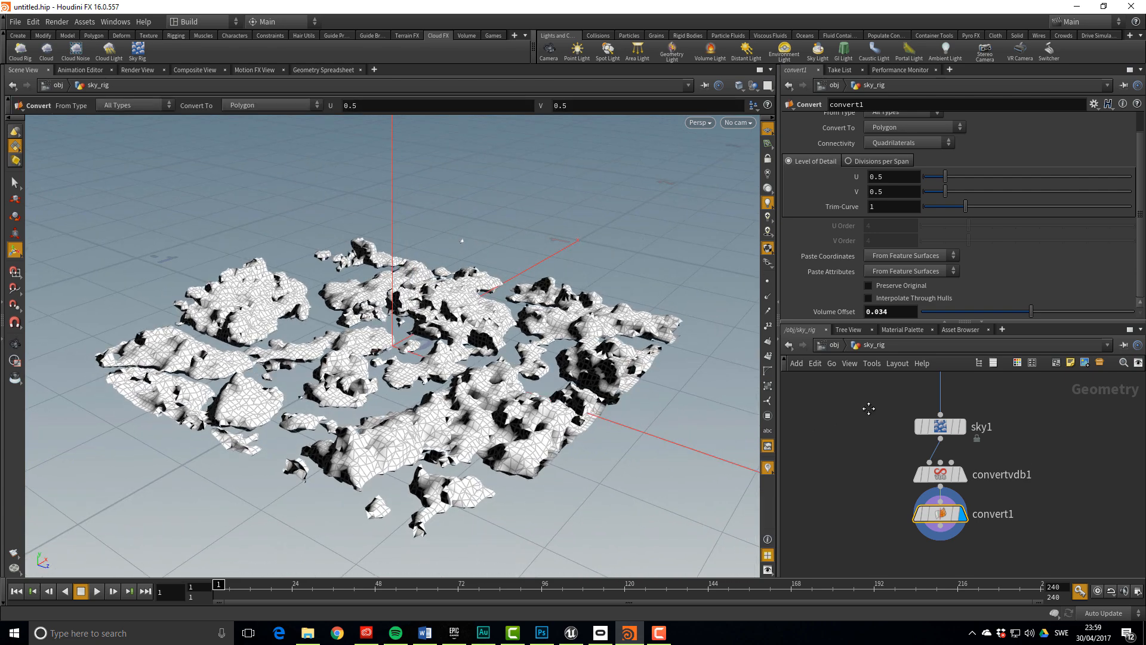
# Move sky1's Coverage ramp key to position 0.6 and check convert1's point and polygon counts
pyautogui.click(947, 428)
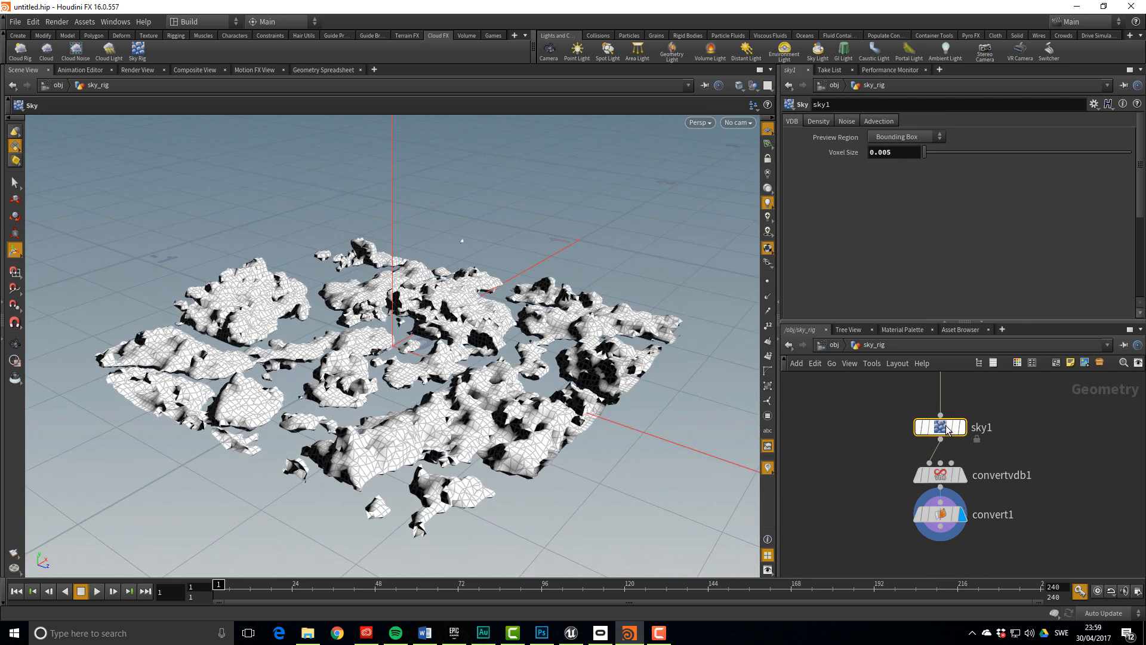
pyautogui.click(823, 121)
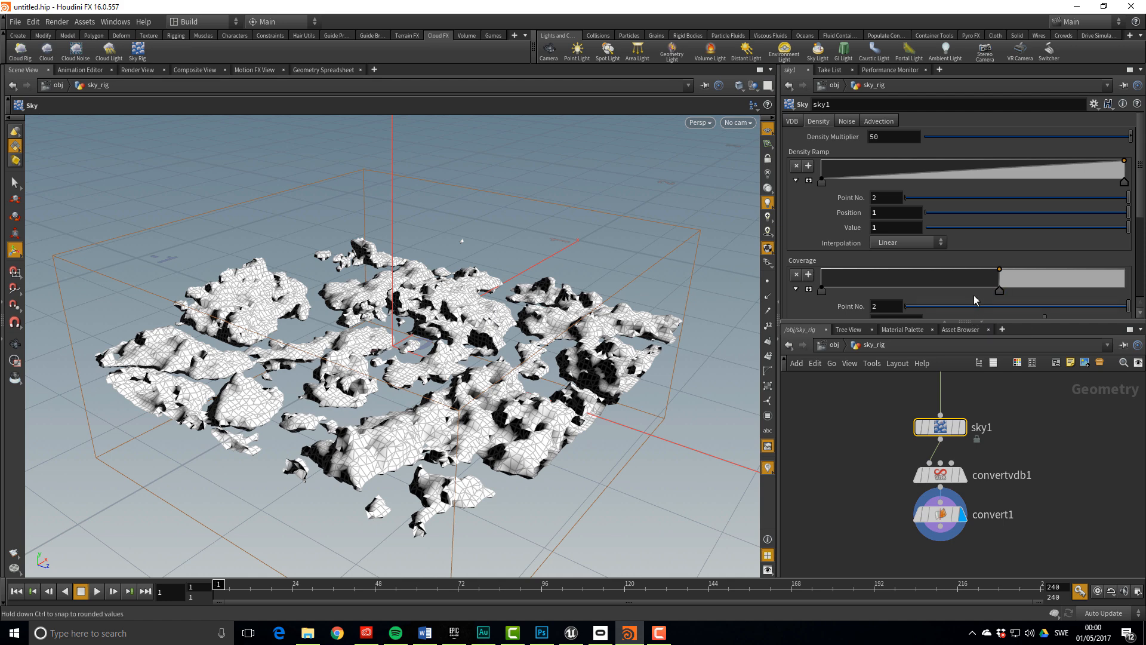
pyautogui.scroll(-2, 973, 295)
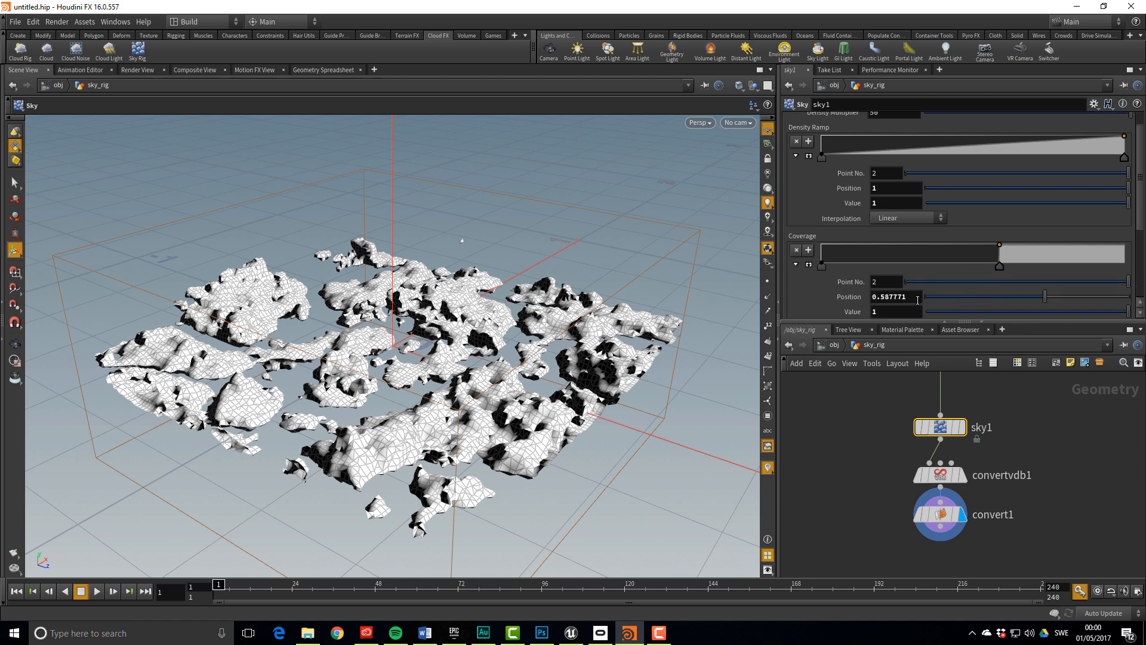
pyautogui.moveTo(901, 302); pyautogui.dragTo(884, 311)
pyautogui.write('55')
pyautogui.press('Return')
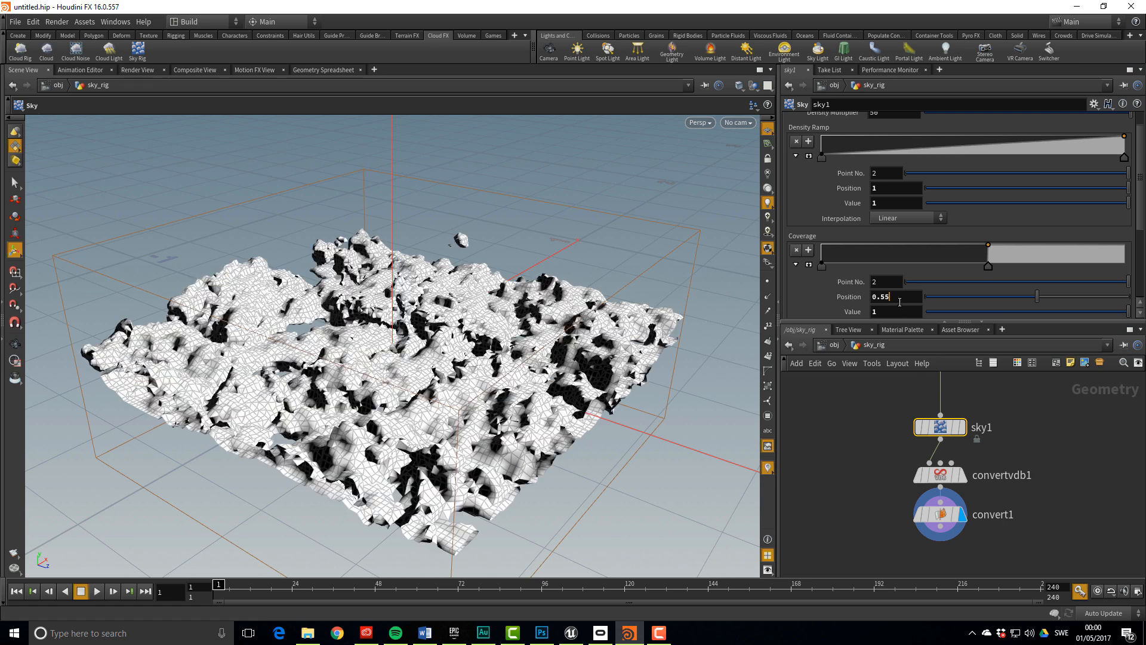
pyautogui.press('BackSpace')
pyautogui.press('BackSpace')
pyautogui.write('6')
pyautogui.press('Return')
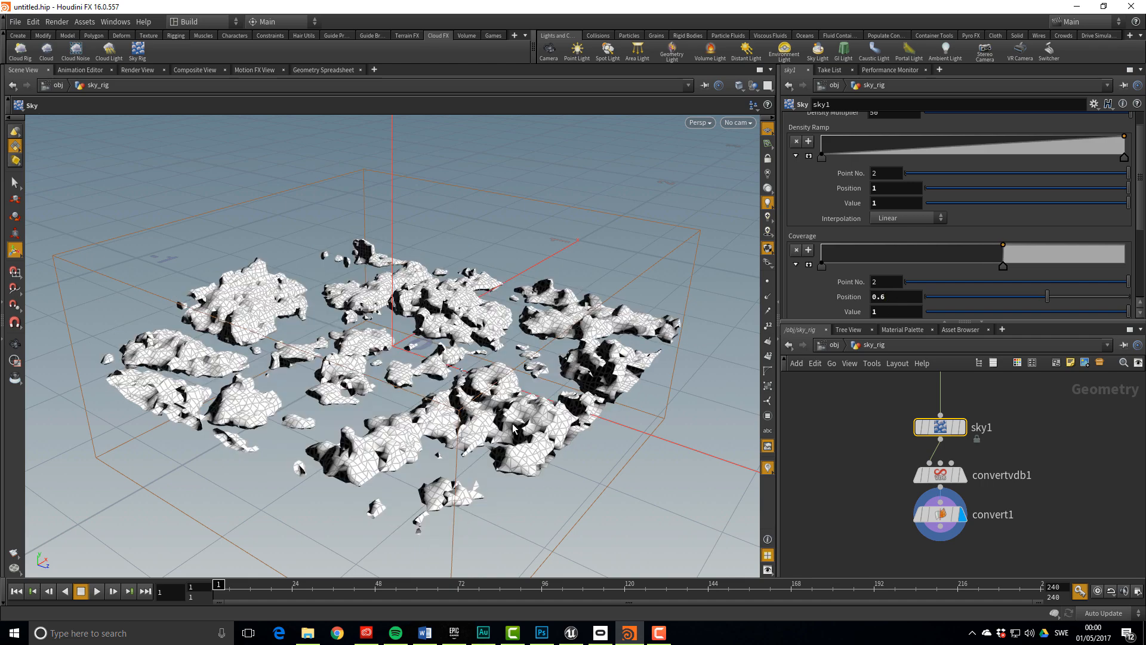
pyautogui.keyDown('alt'); pyautogui.moveTo(514, 428); pyautogui.dragTo(585, 400); pyautogui.keyUp('alt')
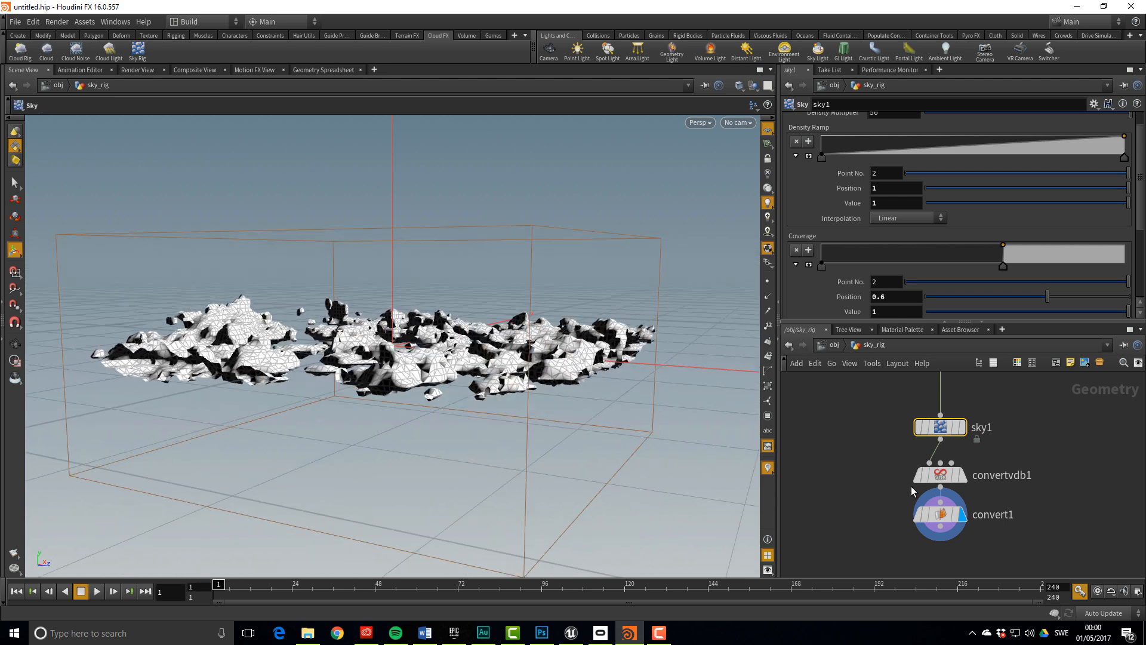
pyautogui.middleClick(938, 515)
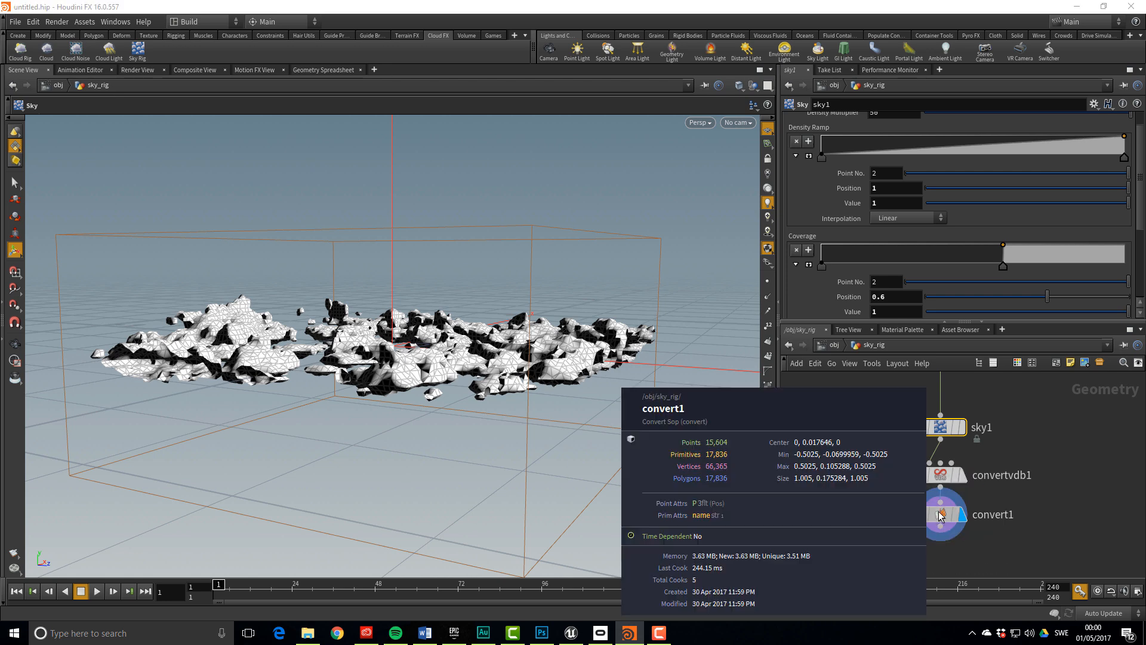
pyautogui.moveTo(940, 515); pyautogui.dragTo(934, 440, button='middle')
# Add a displayed PolyReduce node, polyreduce1, wired under convert1
pyautogui.click(933, 435)
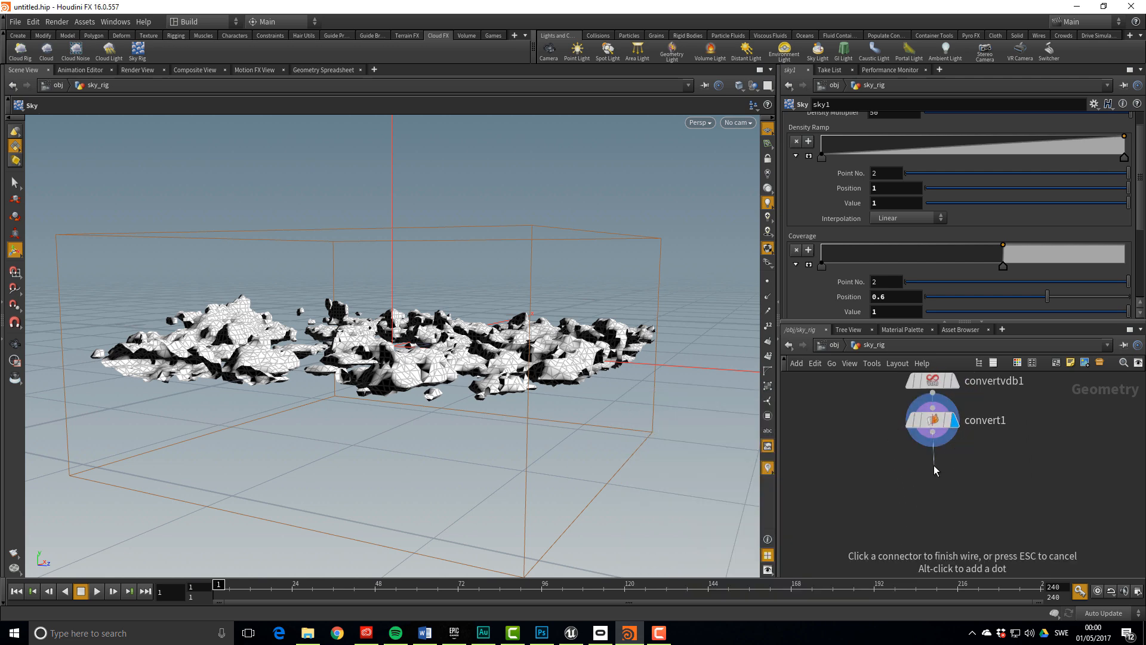
pyautogui.press('Tab')
pyautogui.write('polyr')
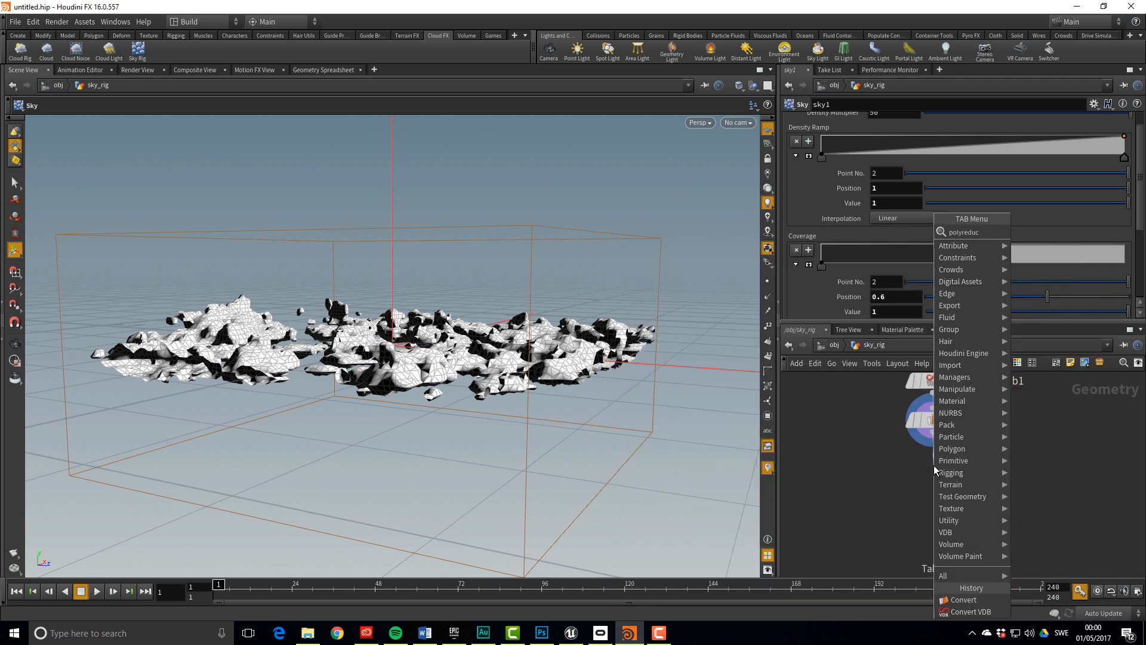
pyautogui.press('Return')
pyautogui.click(933, 469)
pyautogui.click(953, 470)
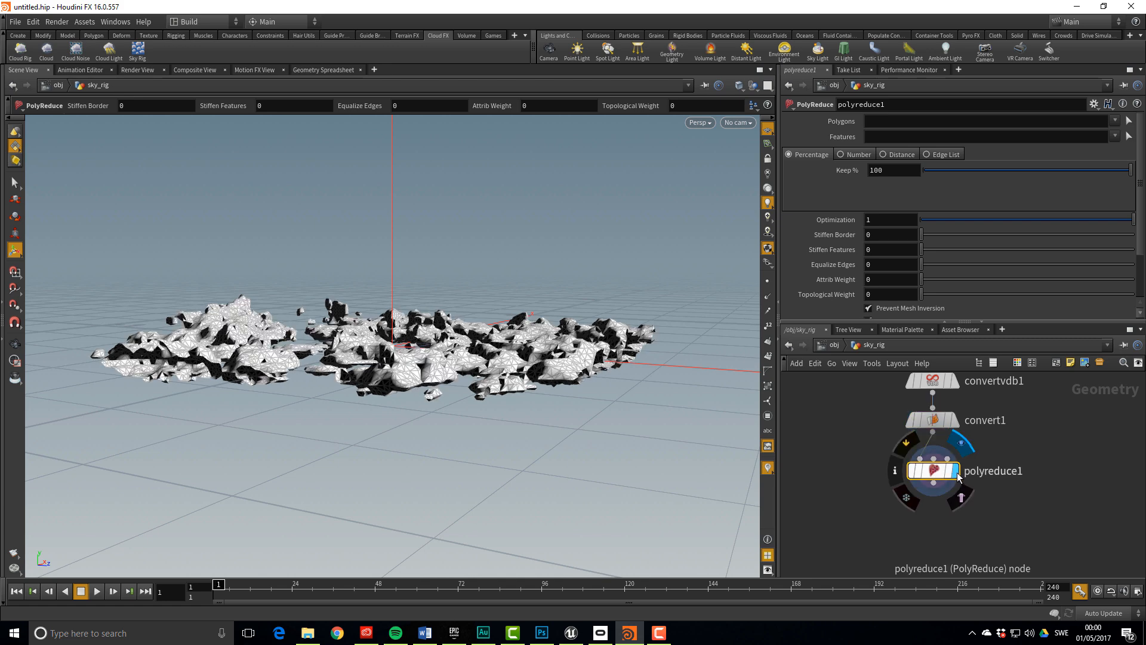
# Set polyreduce1's Keep % to 50 and check the reduced polygon count
pyautogui.doubleClick(897, 172)
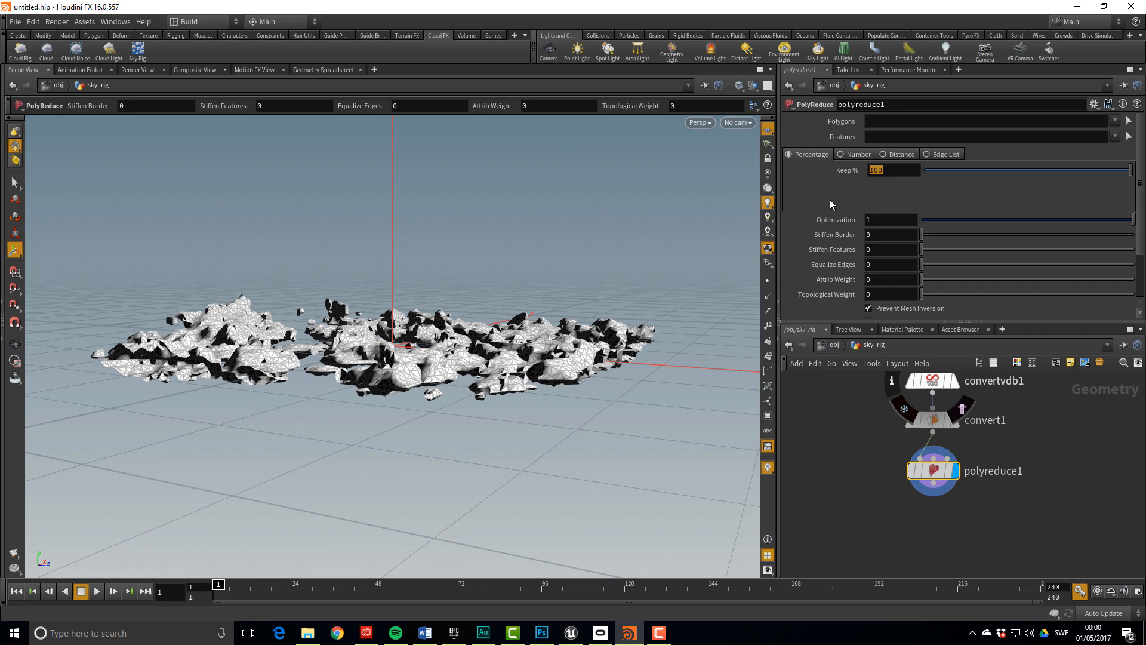
pyautogui.write('50')
pyautogui.press('Return')
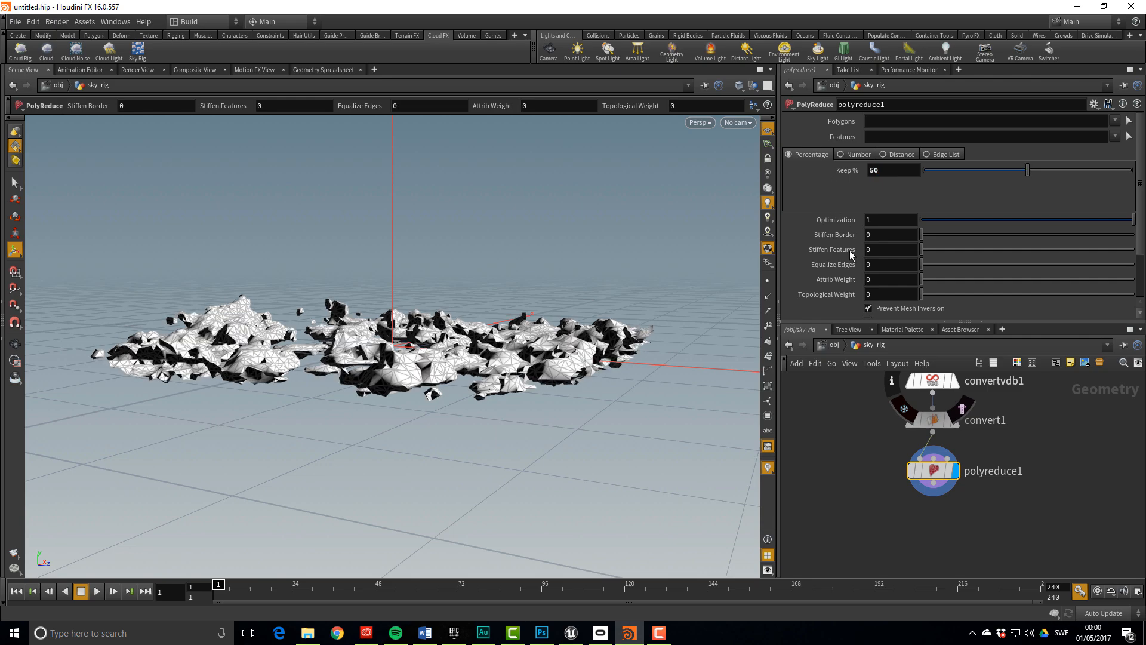
pyautogui.keyDown('alt'); pyautogui.moveTo(431, 330); pyautogui.dragTo(445, 412); pyautogui.keyUp('alt')
pyautogui.keyDown('alt'); pyautogui.moveTo(444, 412); pyautogui.dragTo(657, 388, button='right'); pyautogui.keyUp('alt')
pyautogui.moveTo(657, 388)
pyautogui.keyDown('alt'); pyautogui.mouseDown()
pyautogui.moveTo(596, 382)
pyautogui.moveTo(676, 398)
pyautogui.mouseUp(); pyautogui.keyUp('alt')
pyautogui.middleClick(942, 475)
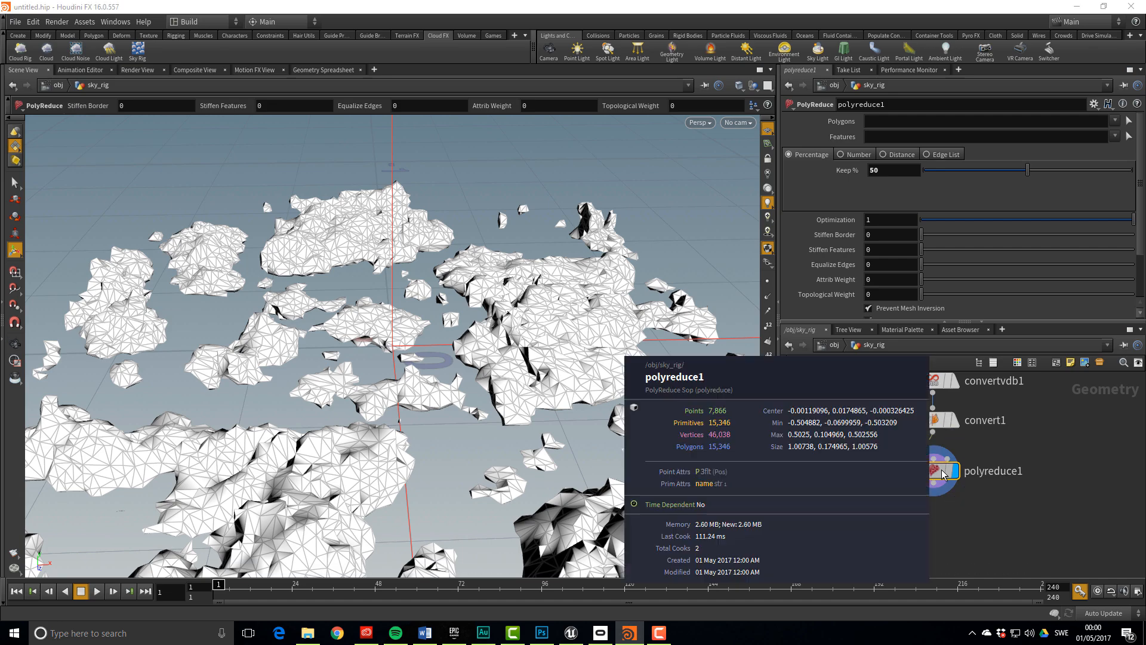
pyautogui.keyDown('alt'); pyautogui.moveTo(621, 412); pyautogui.dragTo(466, 406, button='right'); pyautogui.keyUp('alt')
pyautogui.keyDown('alt'); pyautogui.moveTo(465, 406); pyautogui.dragTo(481, 375); pyautogui.keyUp('alt')
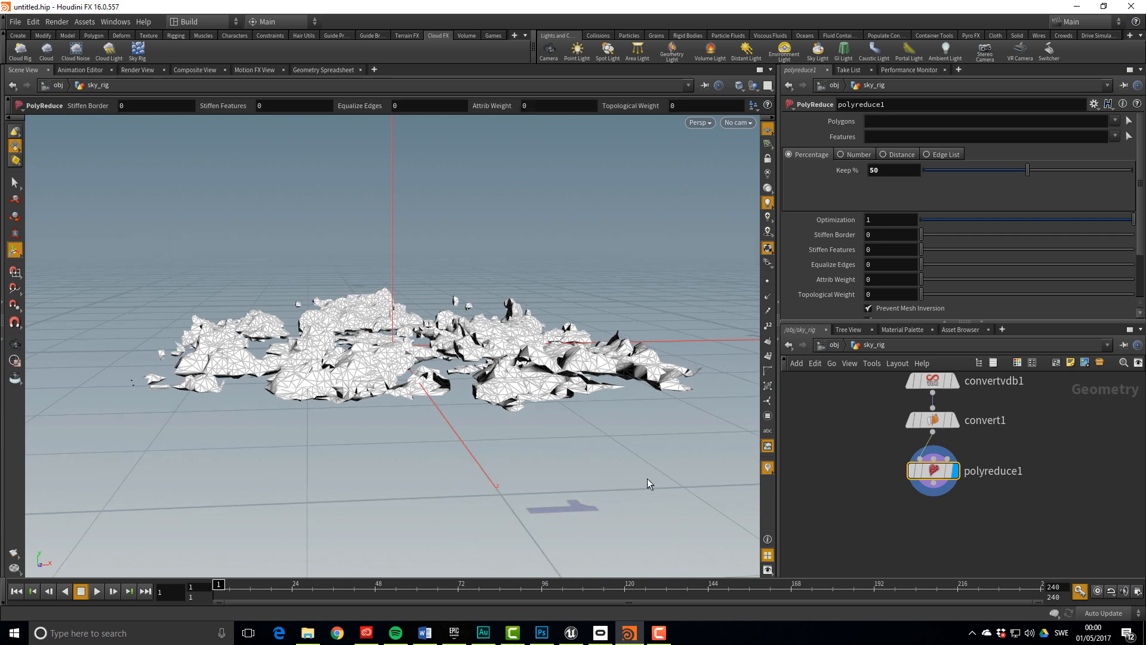
pyautogui.scroll(-2, 872, 456)
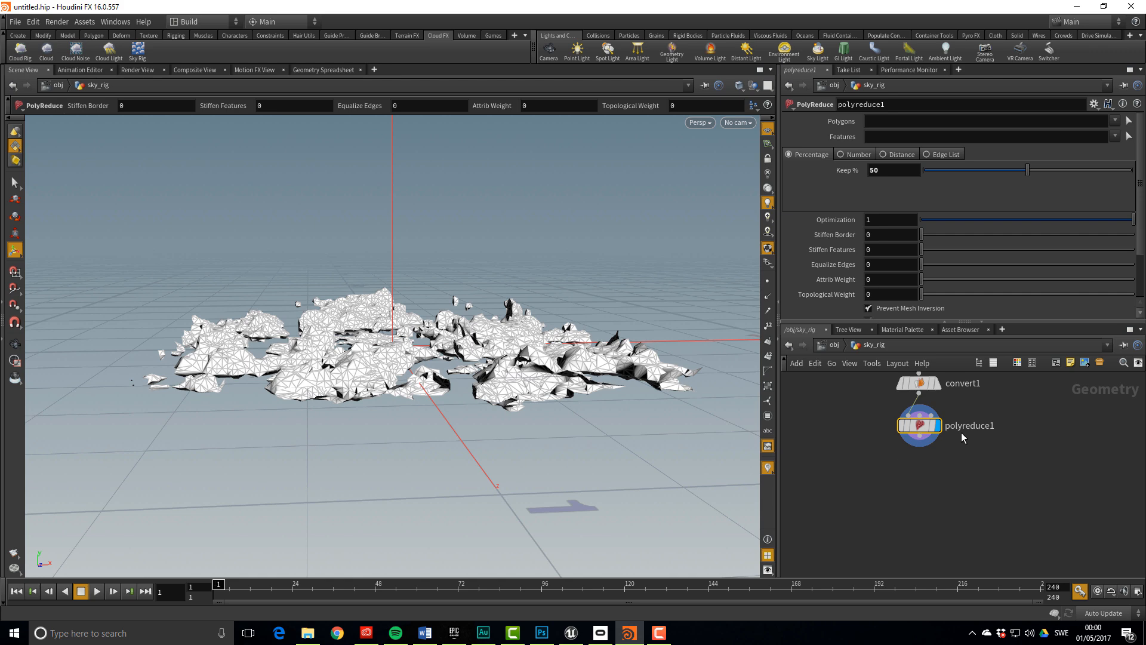
# Save polyreduce1's geometry to E:/Temp/SkySpawnMesh.bgeo
pyautogui.rightClick(924, 434)
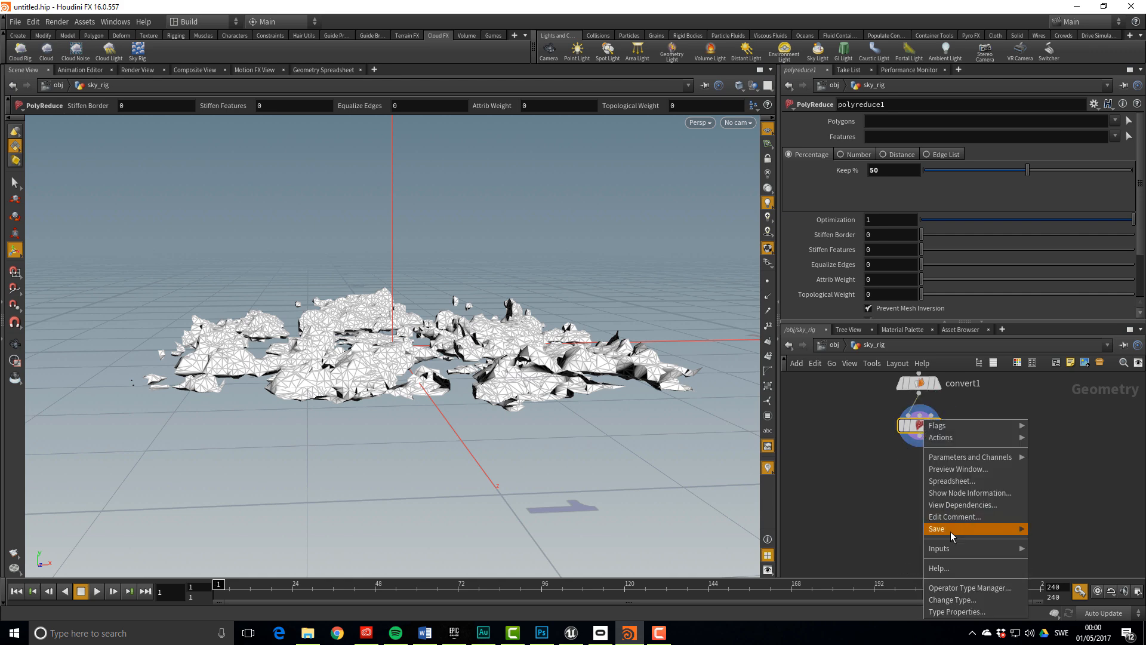
pyautogui.moveTo(950, 530)
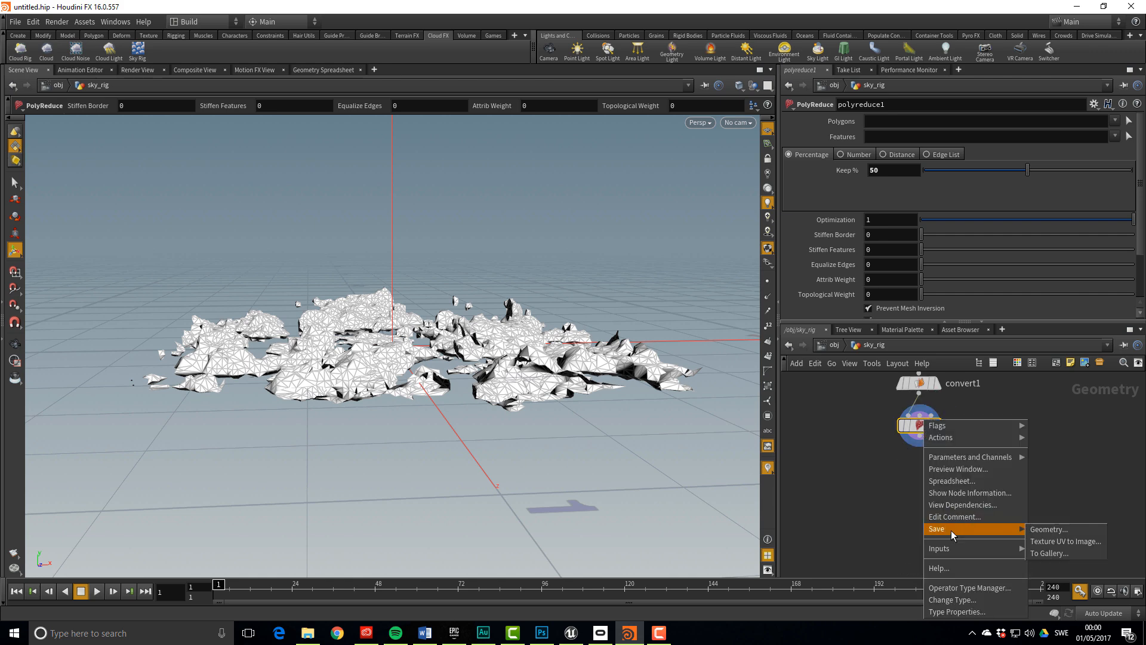
pyautogui.click(1083, 527)
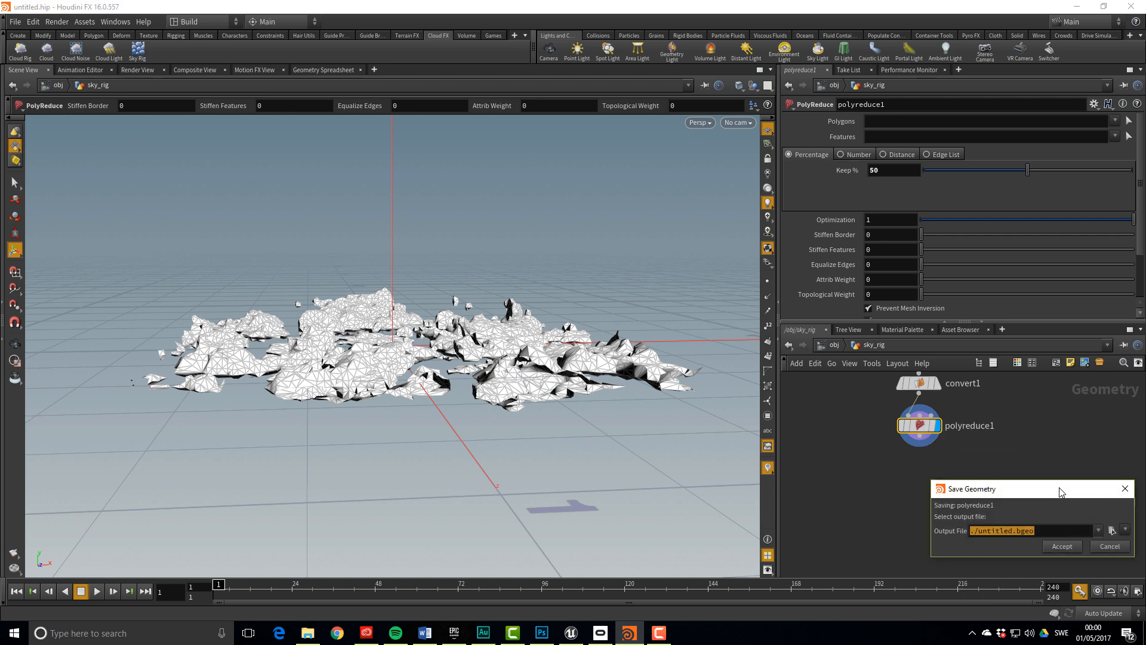
pyautogui.moveTo(1060, 491); pyautogui.dragTo(953, 434)
pyautogui.write('E:/')
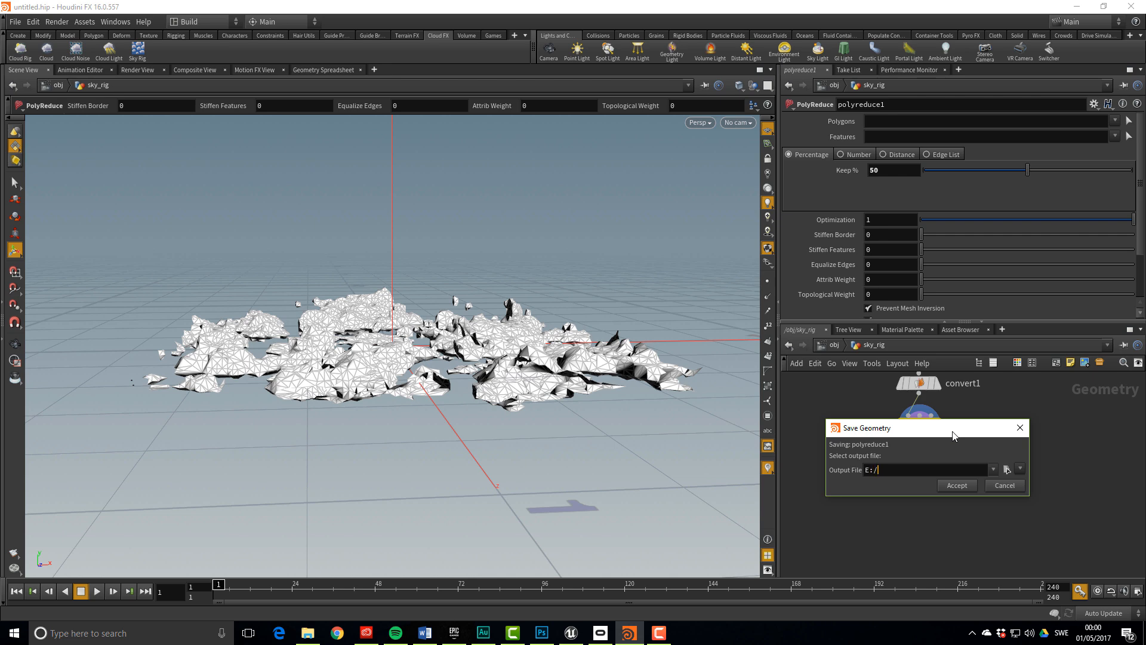
pyautogui.write('Temp/SkySpawnMesh.bgeo')
pyautogui.press('Return')
pyautogui.hotkey('ctrl', 'c')
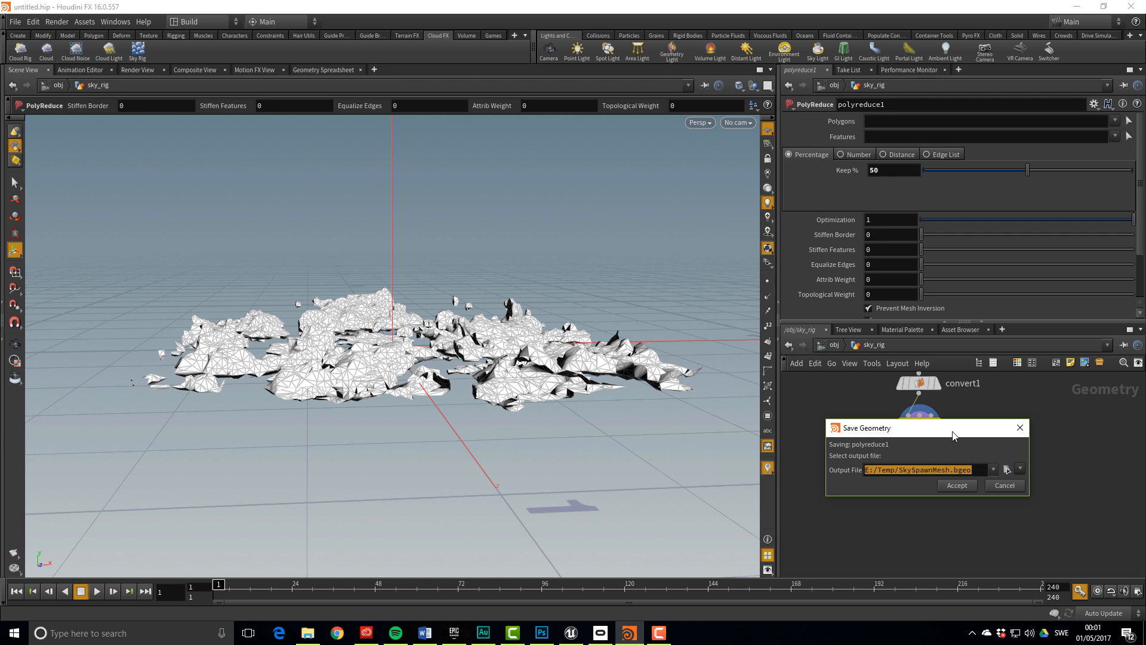
pyautogui.click(956, 485)
pyautogui.moveTo(868, 471); pyautogui.dragTo(903, 481, button='middle')
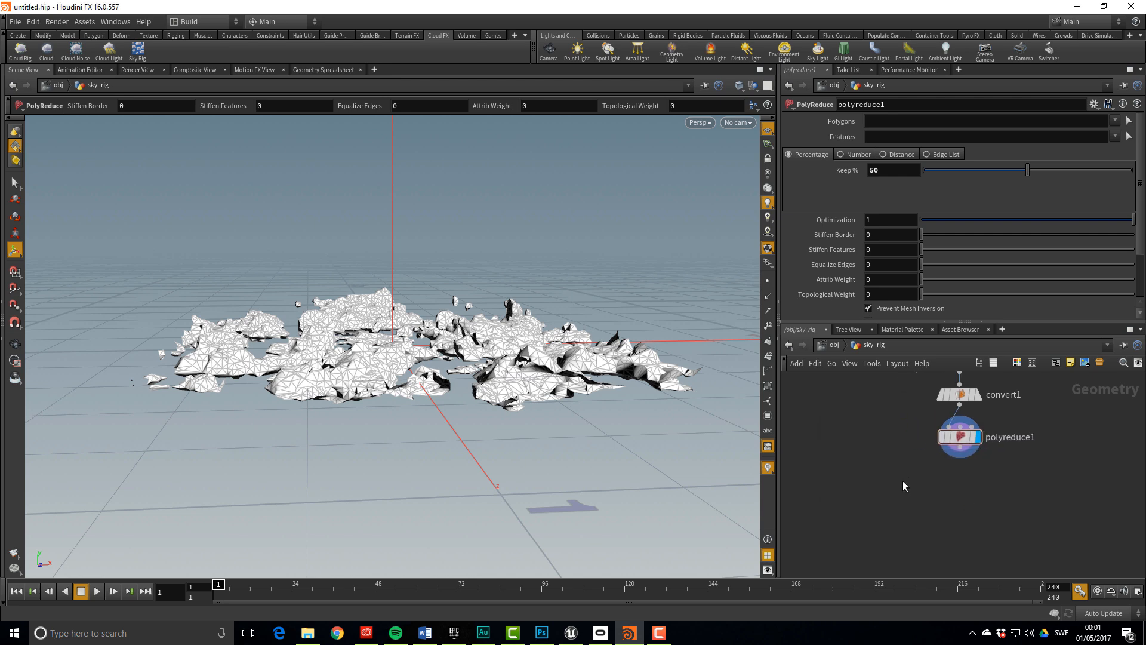
pyautogui.press('Tab')
# Add a File node loading E:/Temp/SkySpawnMesh.bgeo and make it the displayed node
pyautogui.write('file')
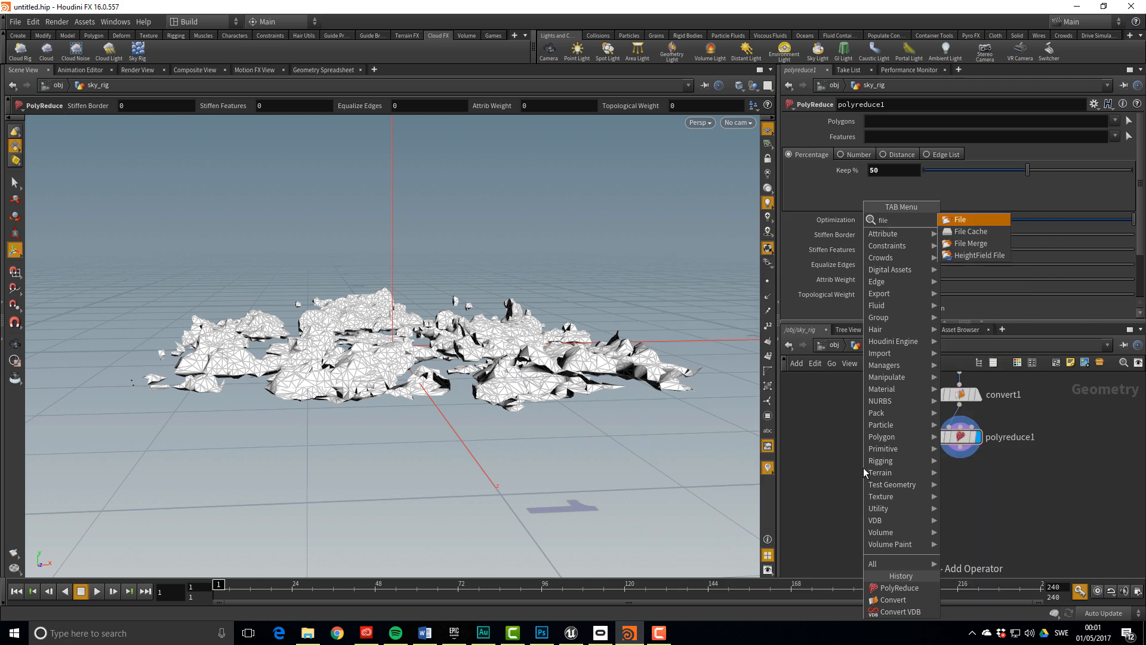
pyautogui.press('Return')
pyautogui.click(863, 467)
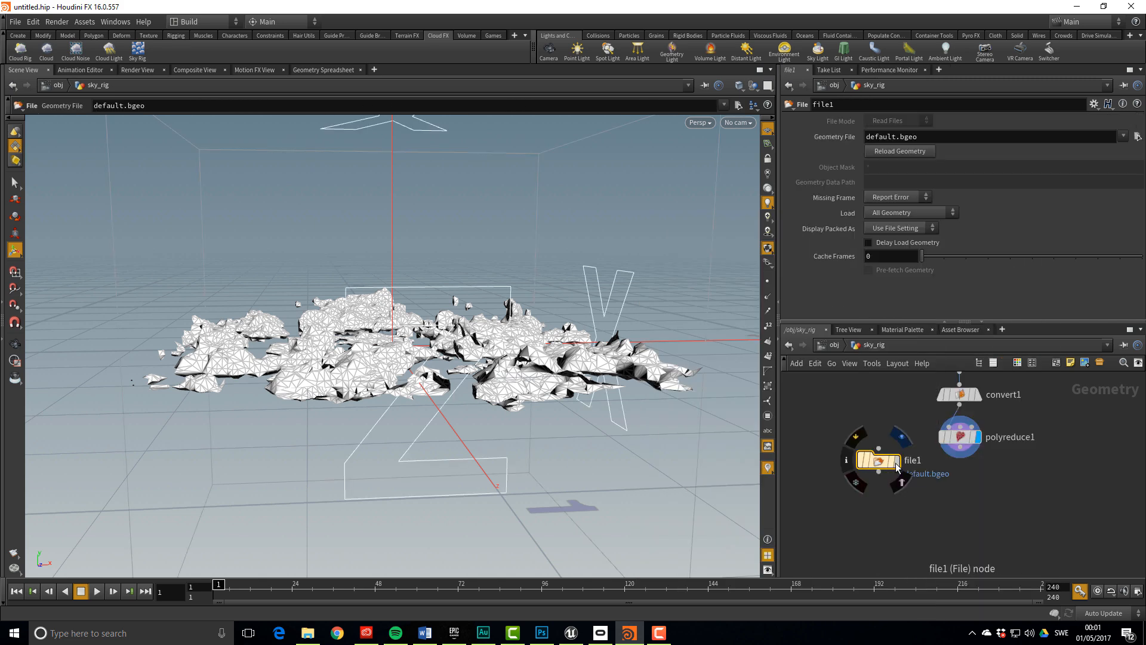
pyautogui.tripleClick(955, 136)
pyautogui.hotkey('ctrl', 'v')
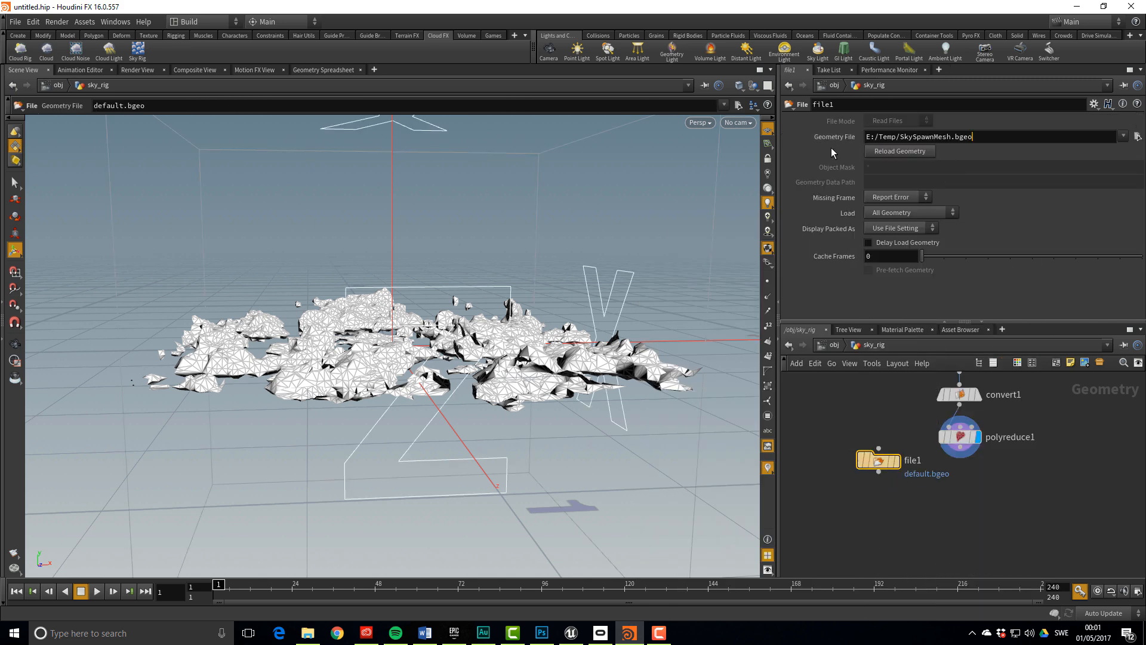
pyautogui.press('Return')
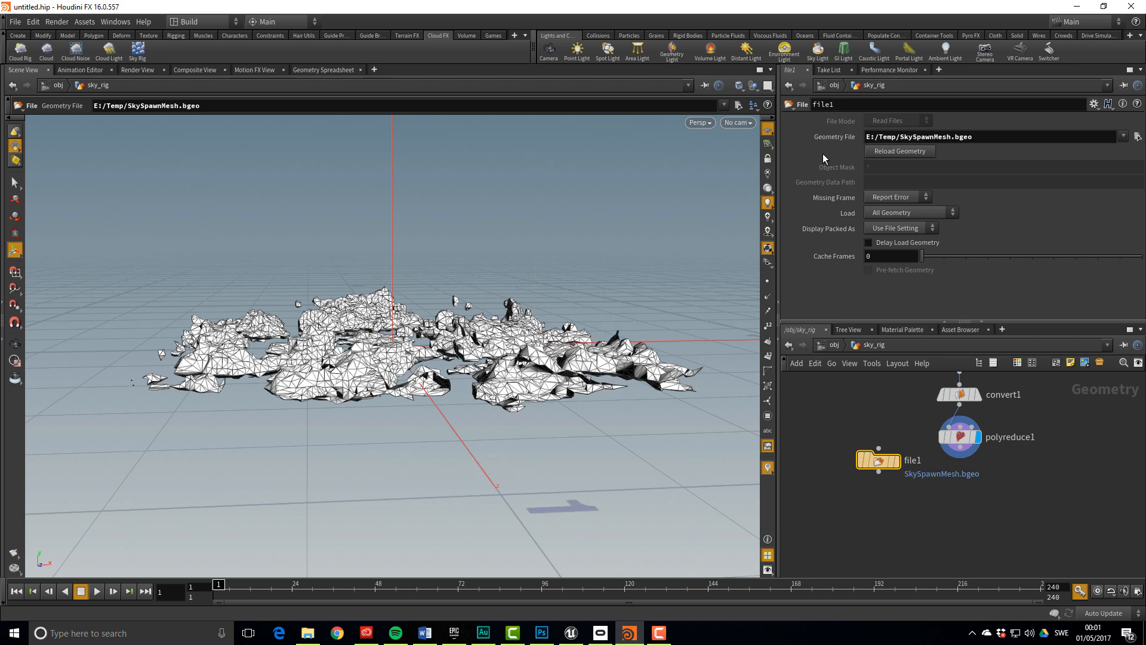
pyautogui.click(898, 464)
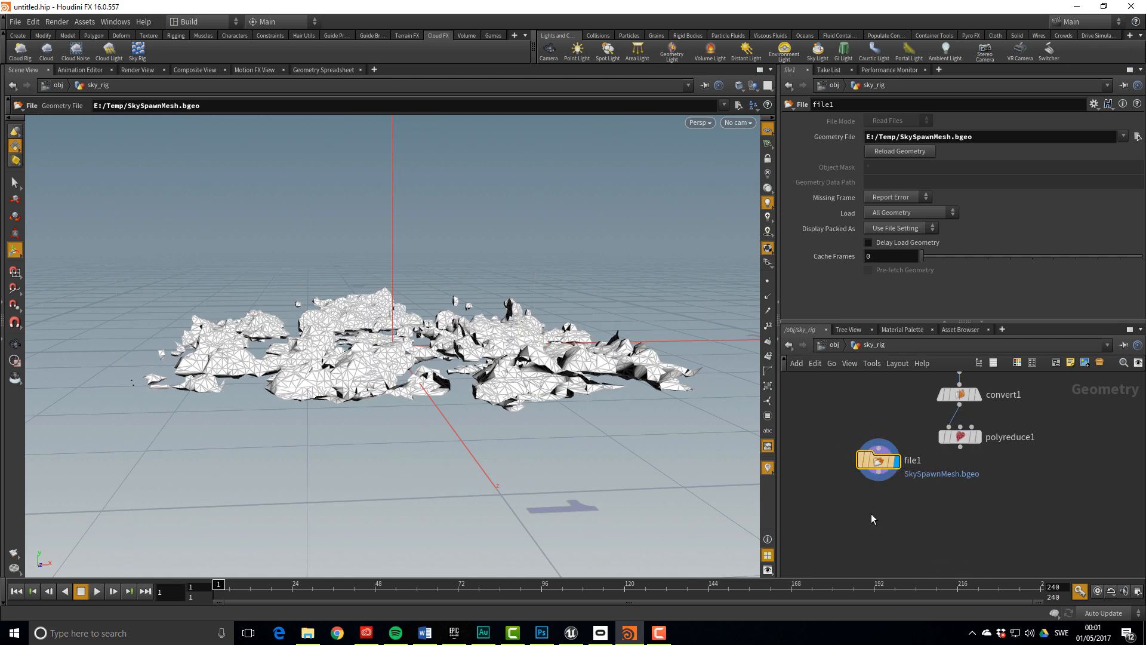
pyautogui.moveTo(871, 517); pyautogui.dragTo(861, 465, button='middle')
pyautogui.keyDown('alt'); pyautogui.moveTo(552, 374); pyautogui.dragTo(500, 375); pyautogui.keyUp('alt')
pyautogui.scroll(2, 872, 444)
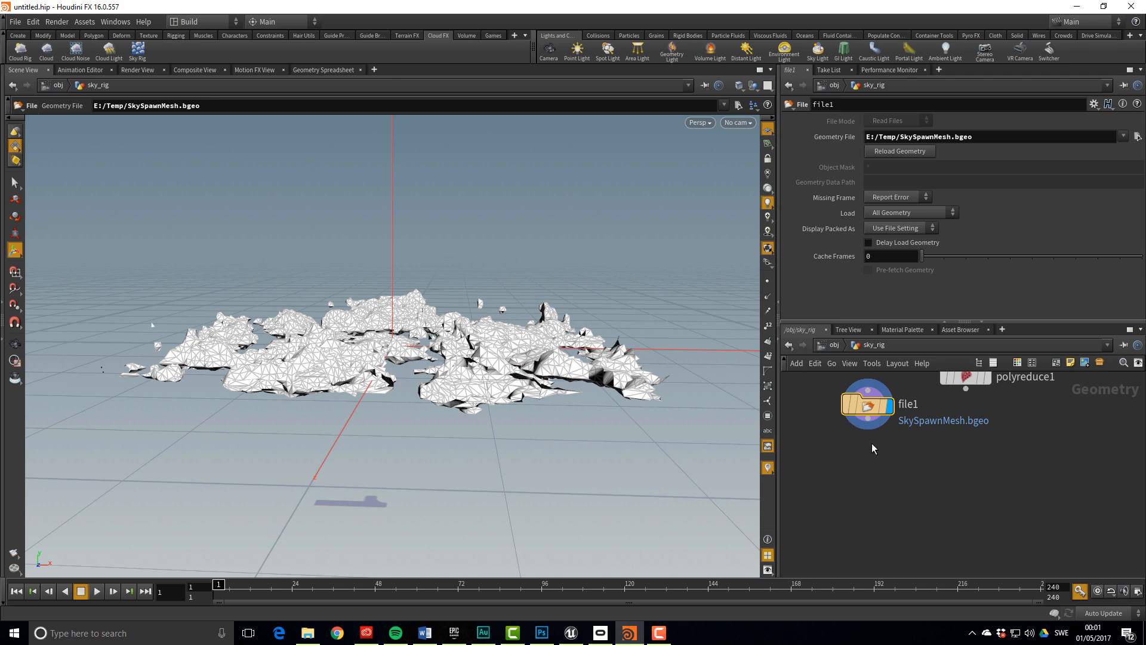
# Add a displayed Normal node, normal1, wired below file1
pyautogui.moveTo(872, 443); pyautogui.dragTo(850, 460, button='middle')
pyautogui.click(847, 435)
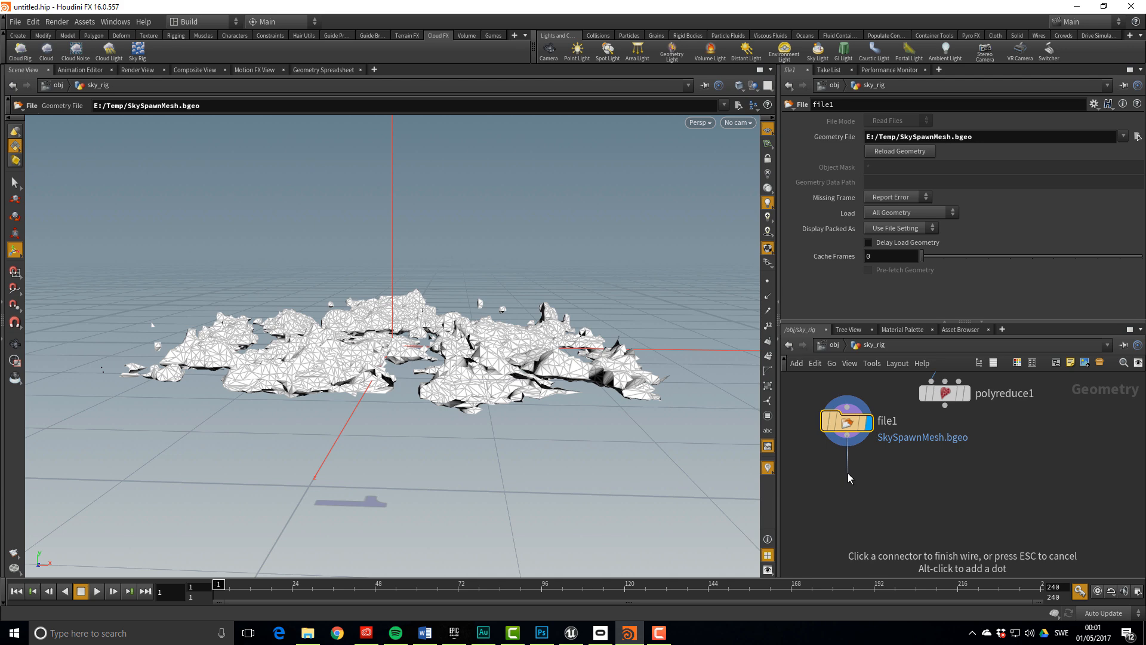
pyautogui.click(847, 472)
pyautogui.write('normals')
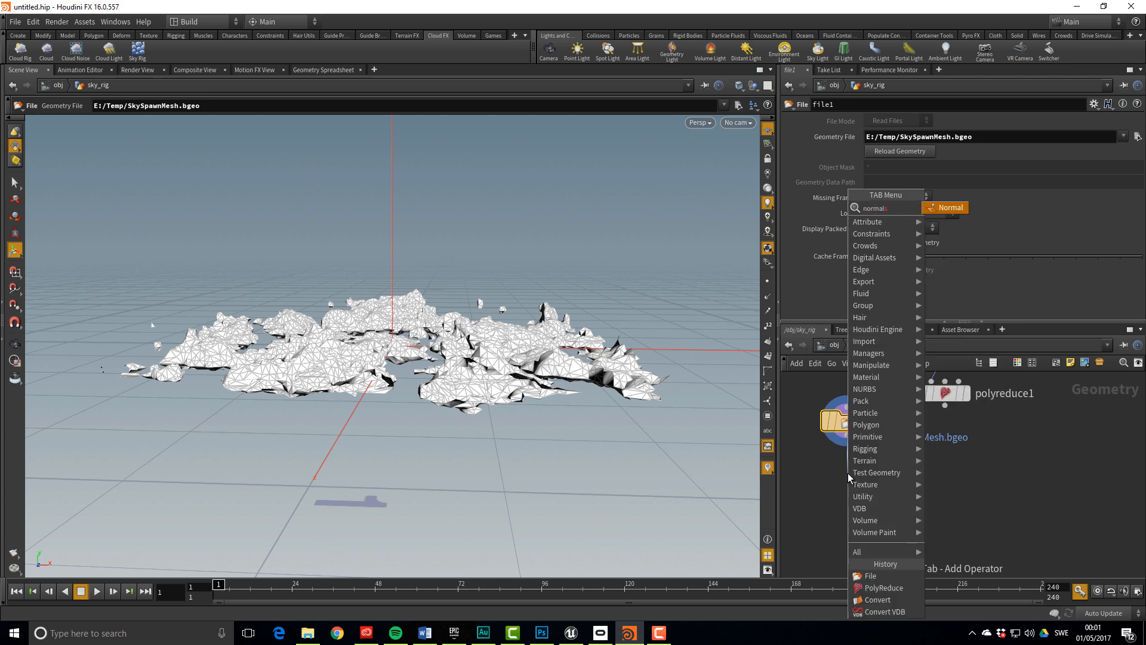
pyautogui.press('Return')
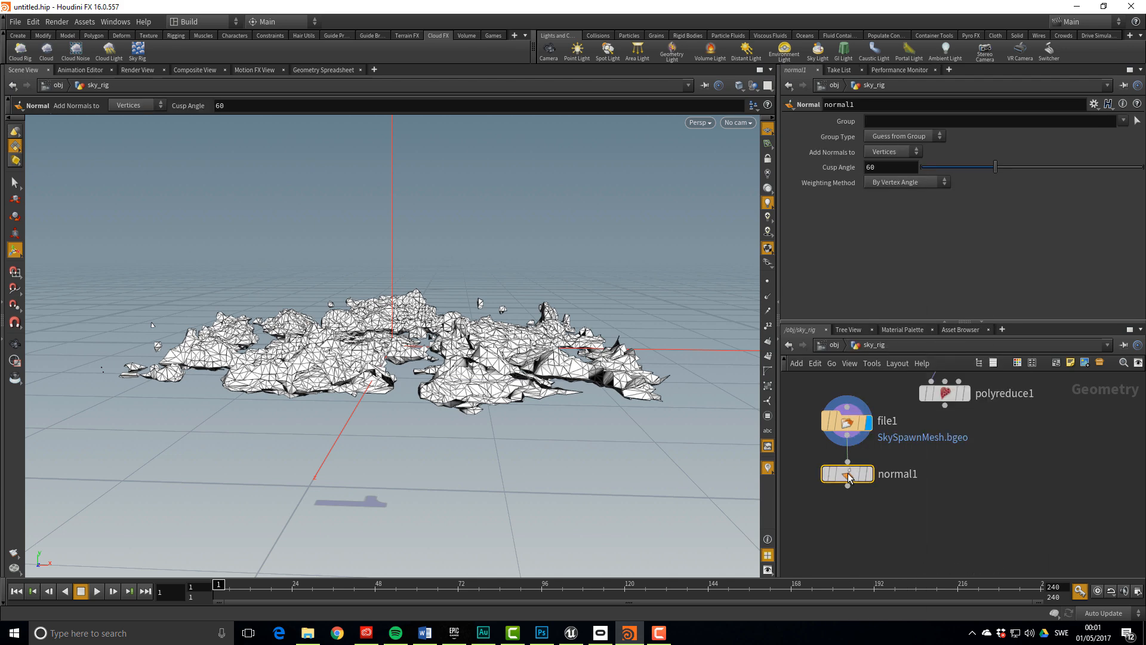
pyautogui.click(874, 498)
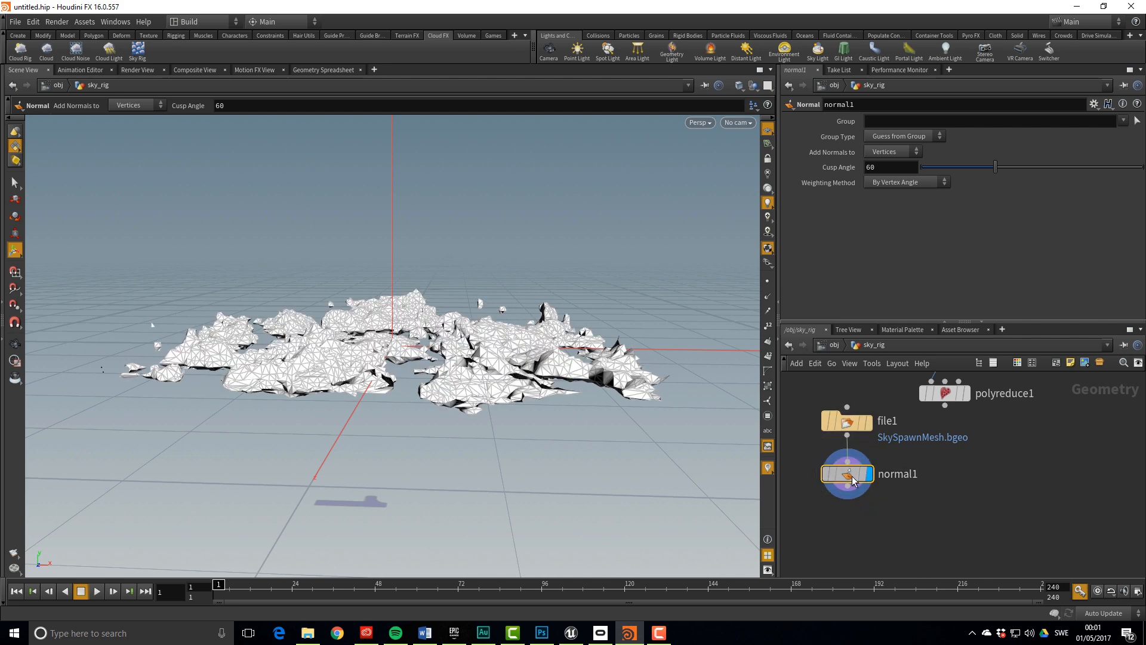
# Set normal1's Add Normals to Points and check the attributes in the spreadsheet
pyautogui.click(906, 153)
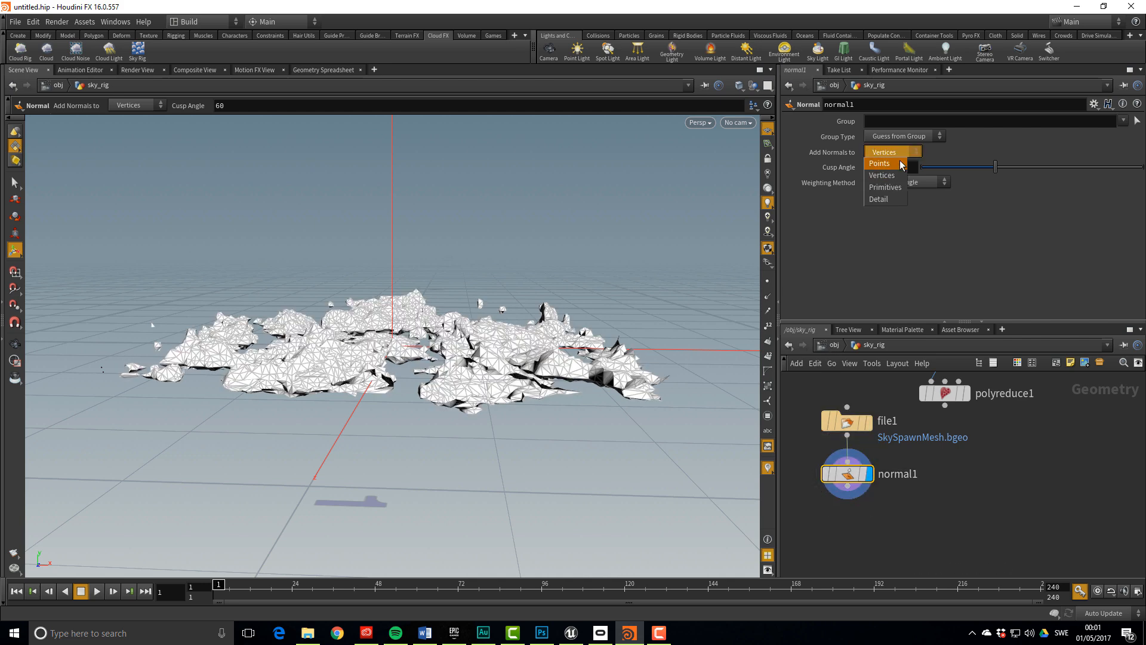
pyautogui.click(900, 163)
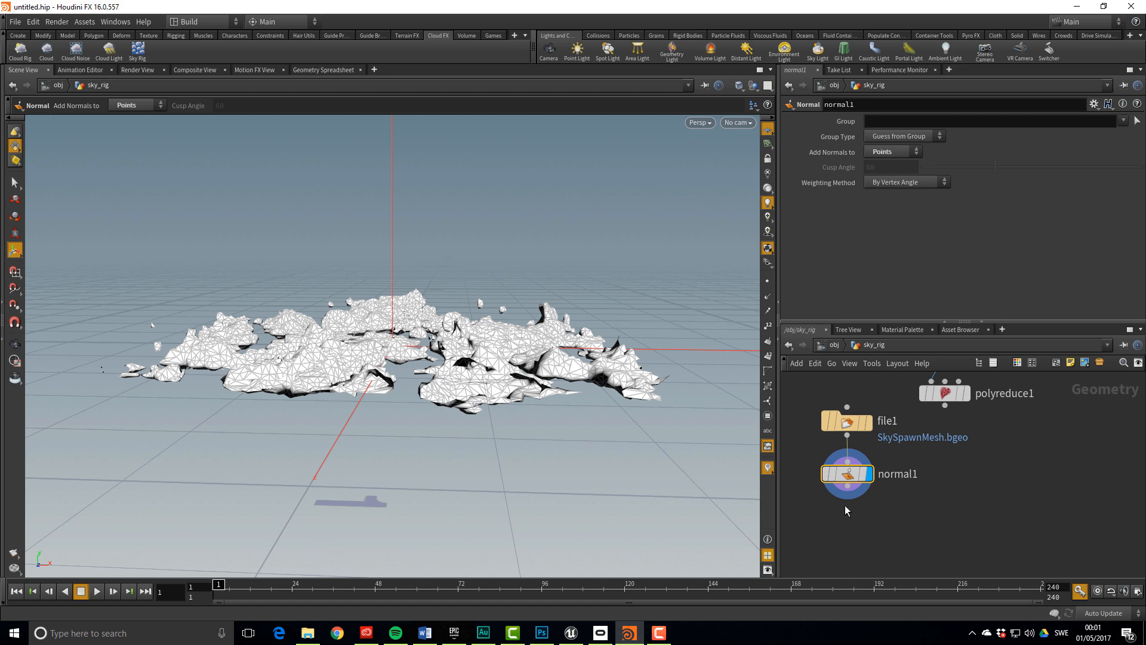
pyautogui.click(338, 71)
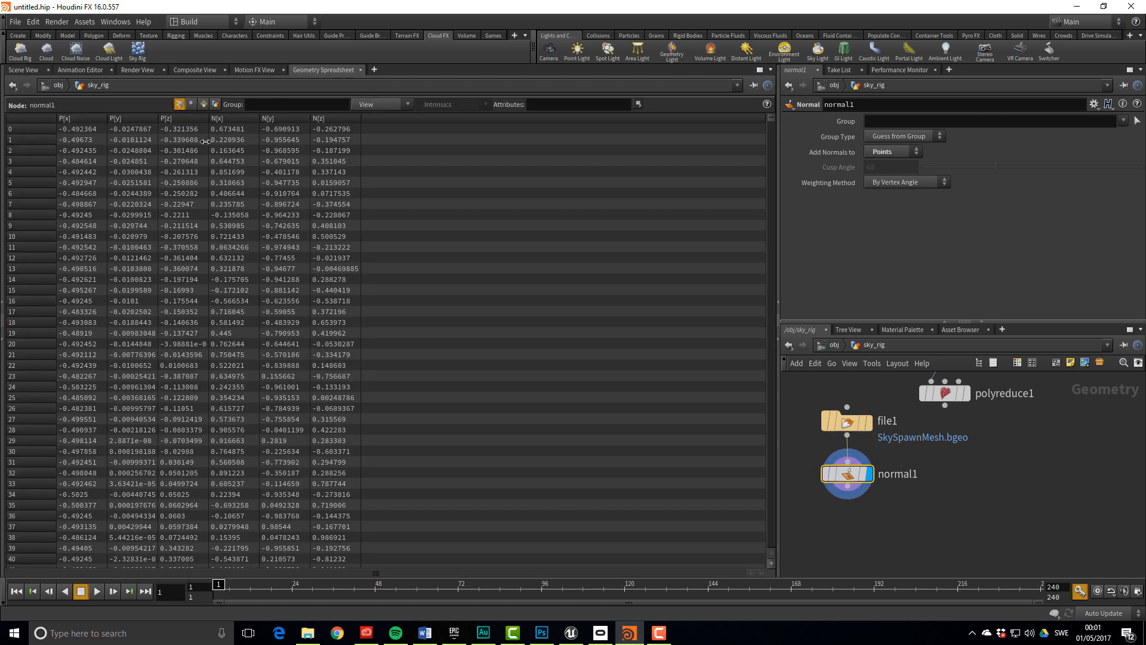
pyautogui.click(24, 71)
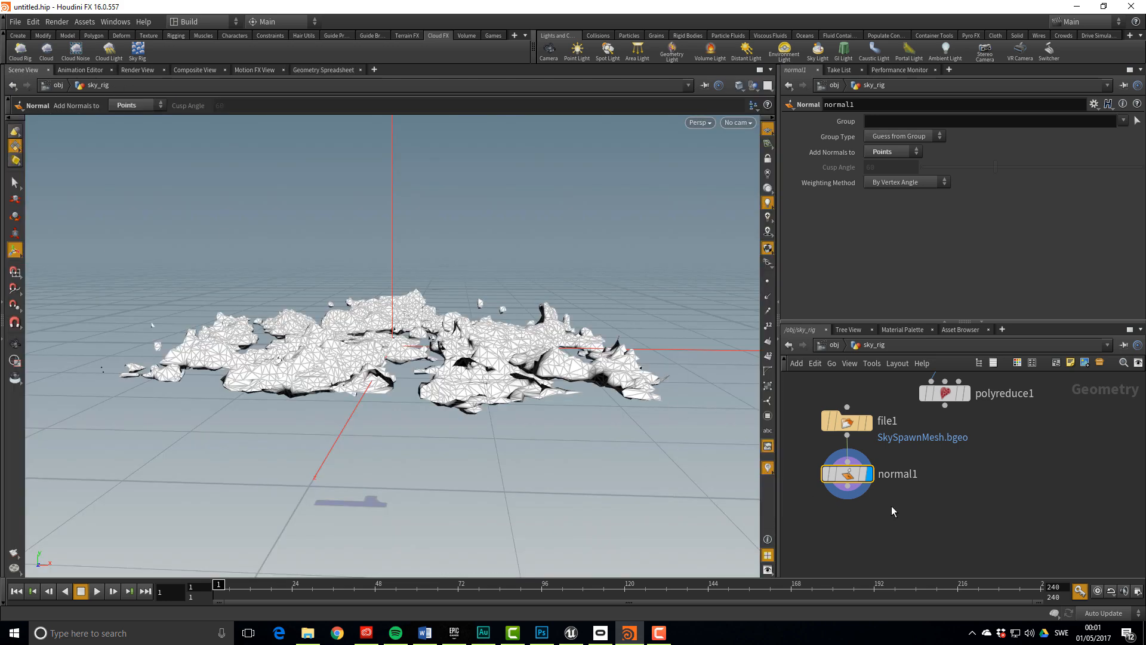
pyautogui.moveTo(893, 511); pyautogui.dragTo(901, 446, button='middle')
pyautogui.press('Tab')
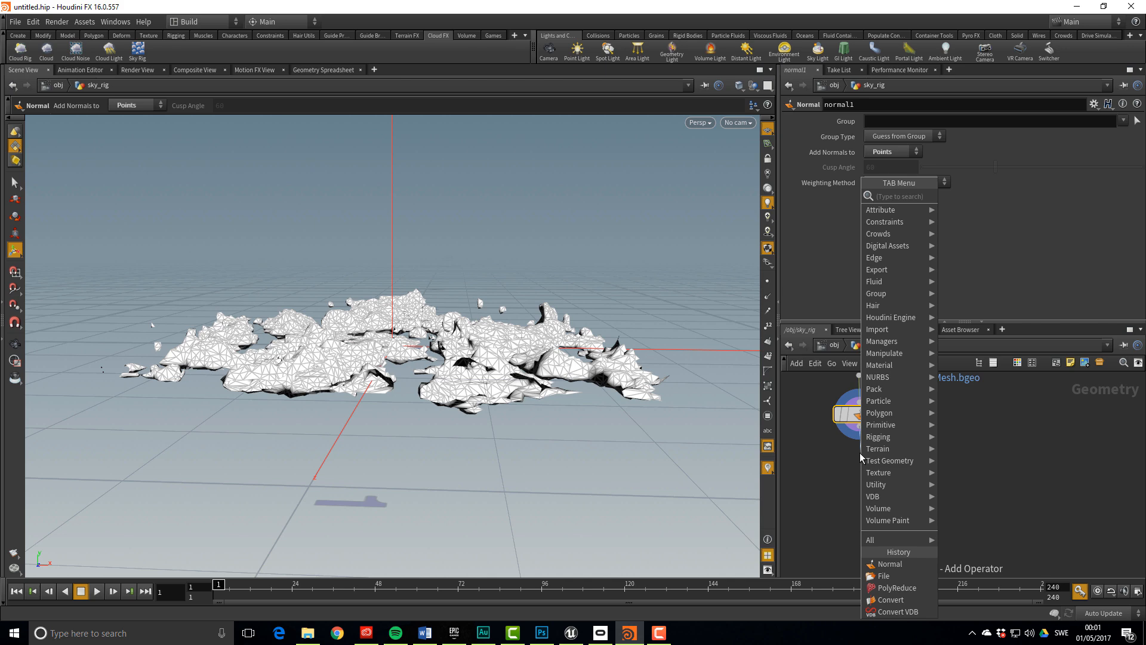
# Add a displayed Point Wrangle below normal1 with code v@lightDir = {1,0,0}; and check the spreadsheet
pyautogui.write('pointwrangle')
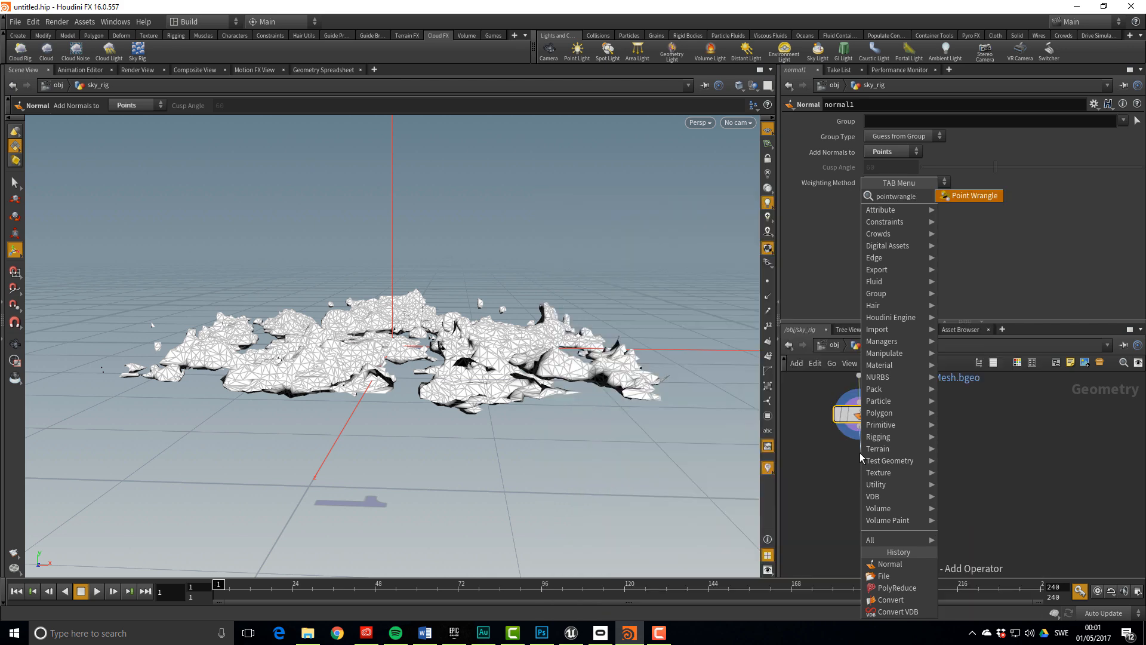
pyautogui.press('Return')
pyautogui.click(860, 458)
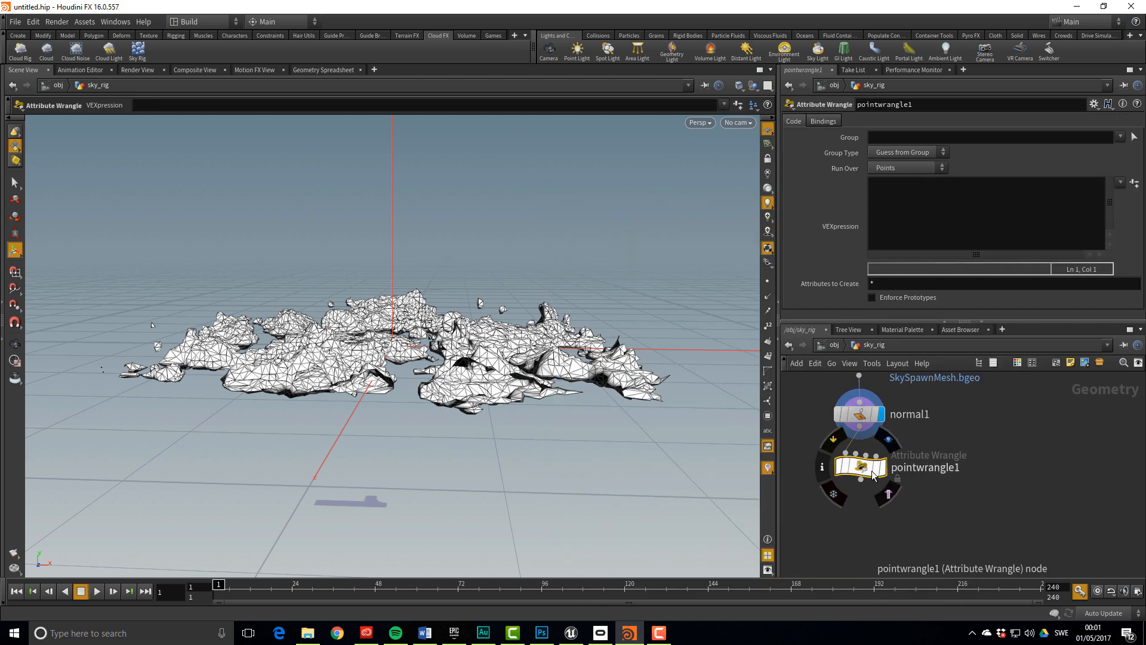
pyautogui.click(882, 466)
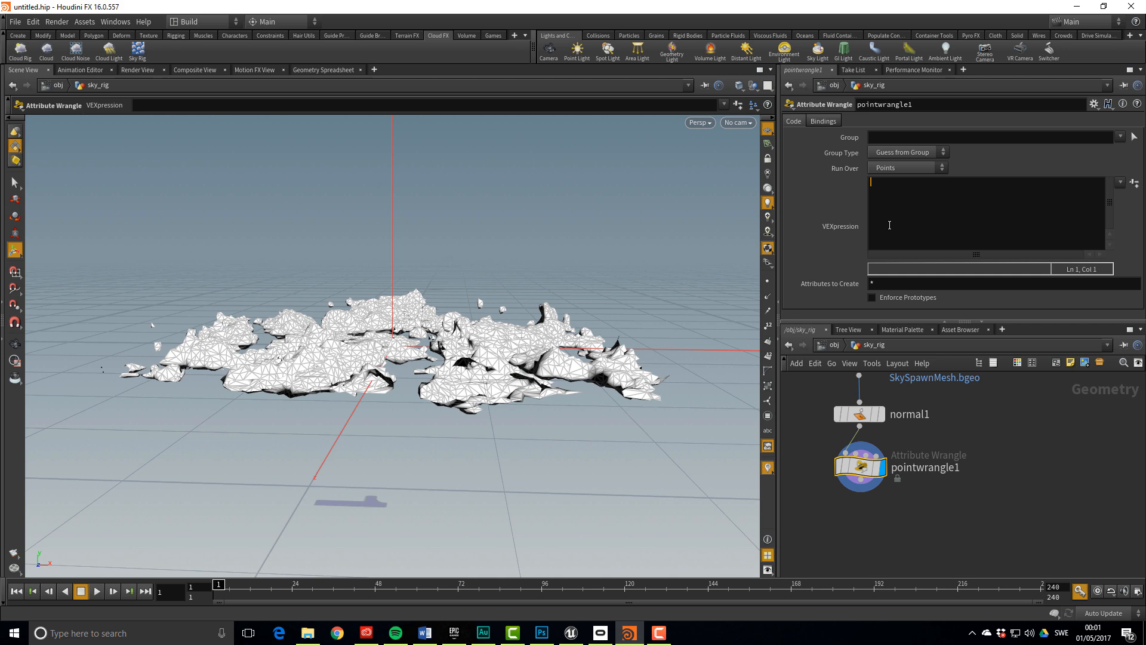
pyautogui.write('@lightDir = {1,0,0};')
pyautogui.click(893, 226)
pyautogui.click(318, 70)
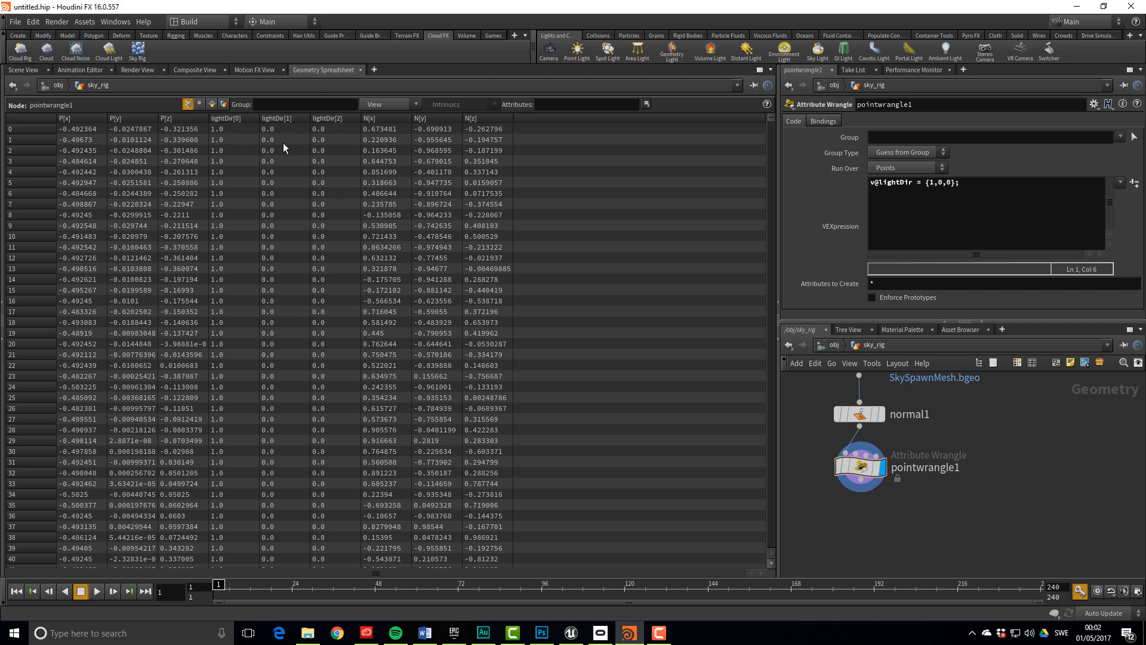
pyautogui.click(978, 192)
pyautogui.press('Return')
pyautogui.write('v@Cd;')
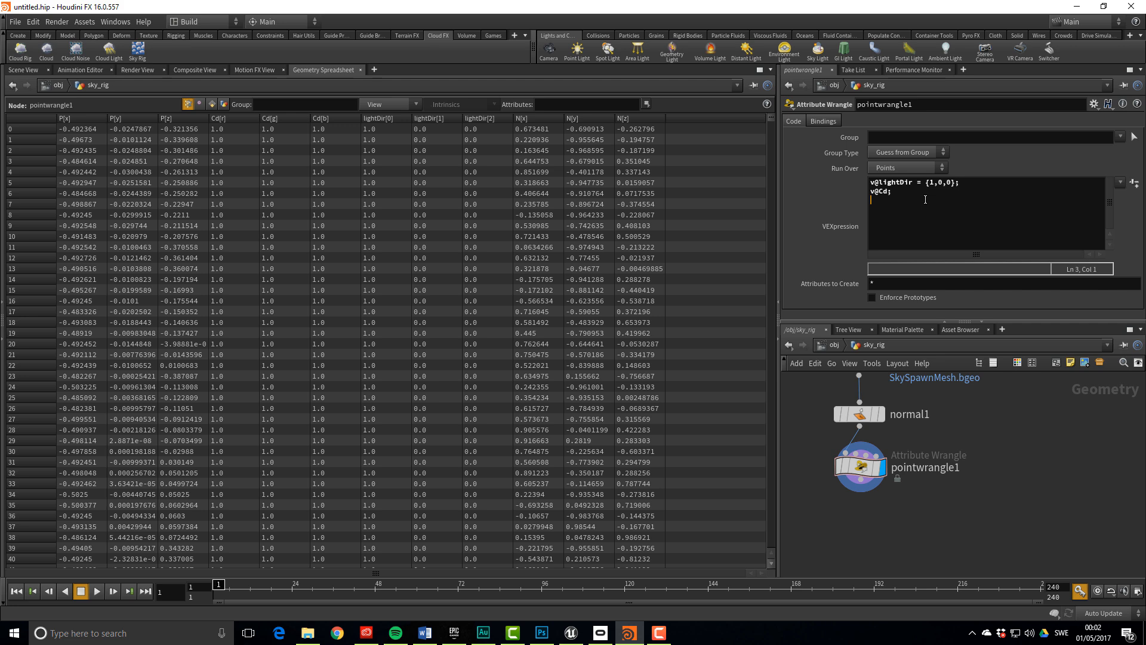
pyautogui.write('@N;')
pyautogui.press('BackSpace')
pyautogui.press('BackSpace')
pyautogui.write('Cd = dot(@lightDir,@N);')
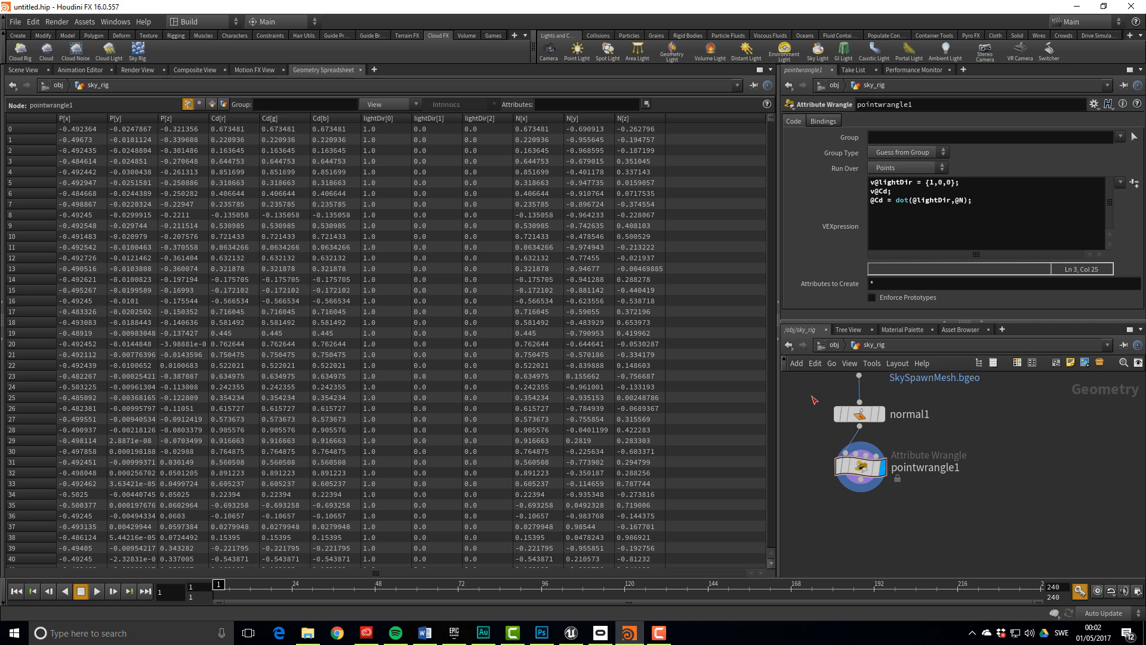
pyautogui.click(22, 71)
pyautogui.moveTo(397, 323); pyautogui.dragTo(651, 303)
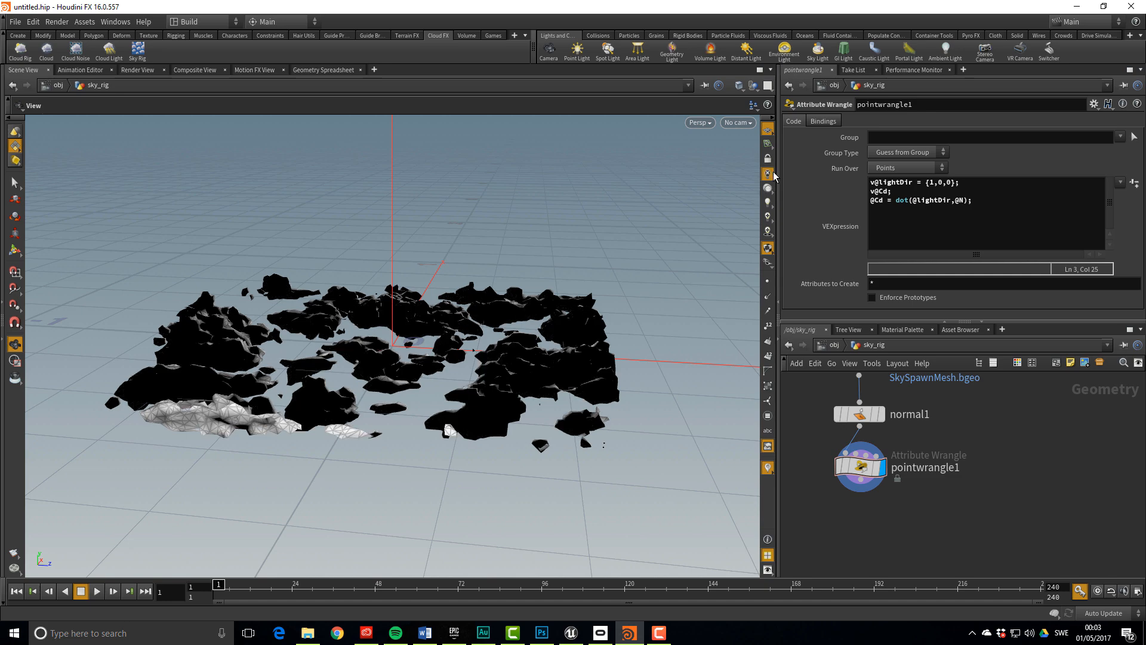
pyautogui.moveTo(586, 256); pyautogui.dragTo(418, 233)
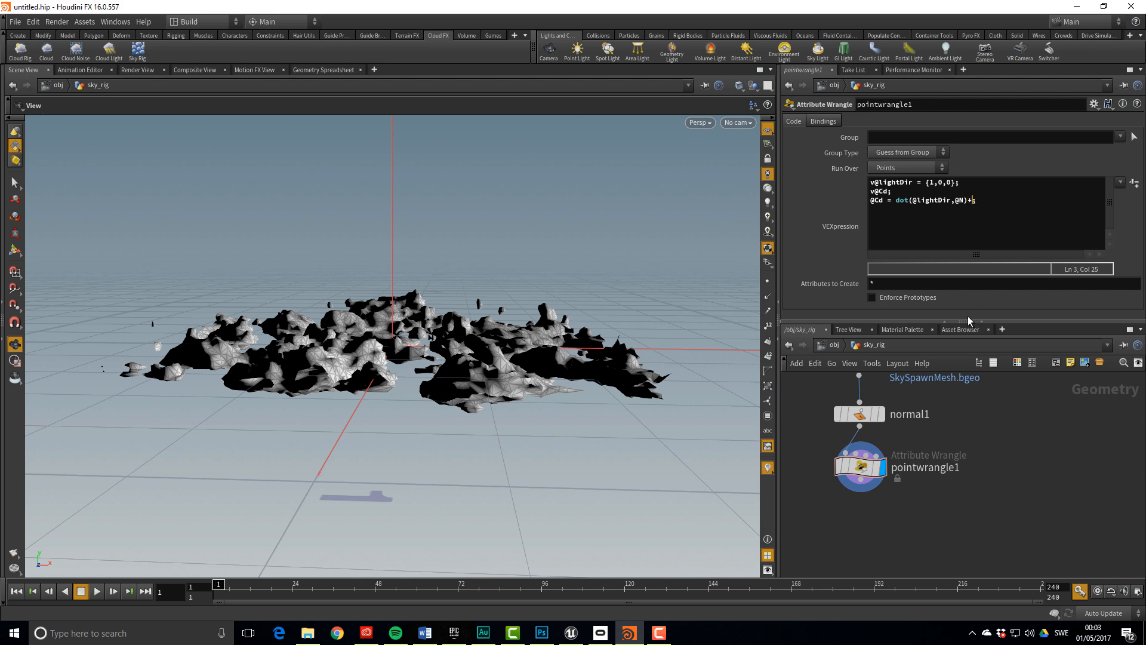
pyautogui.click(1029, 468)
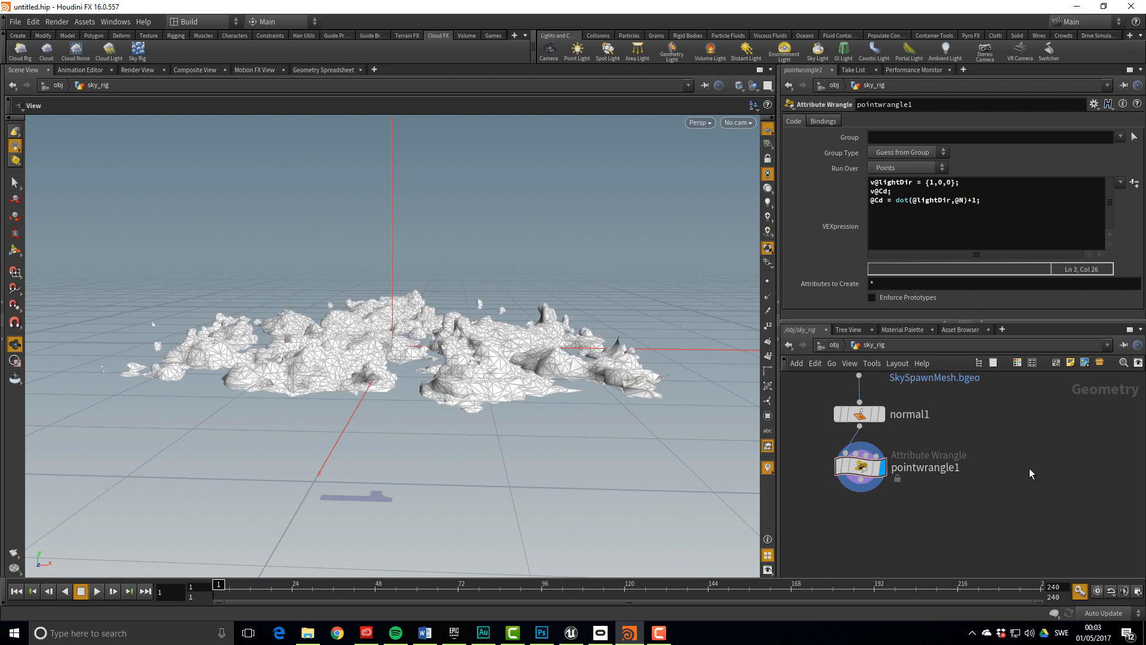
pyautogui.moveTo(507, 414); pyautogui.dragTo(533, 404)
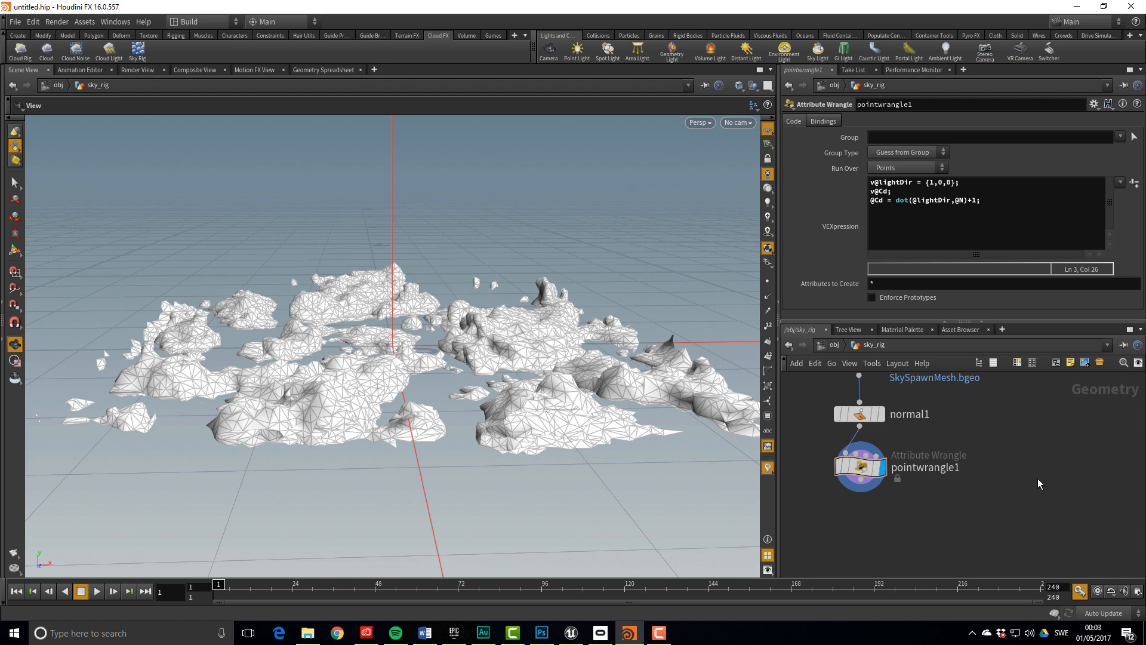
pyautogui.moveTo(1005, 470); pyautogui.dragTo(1032, 440, button='middle')
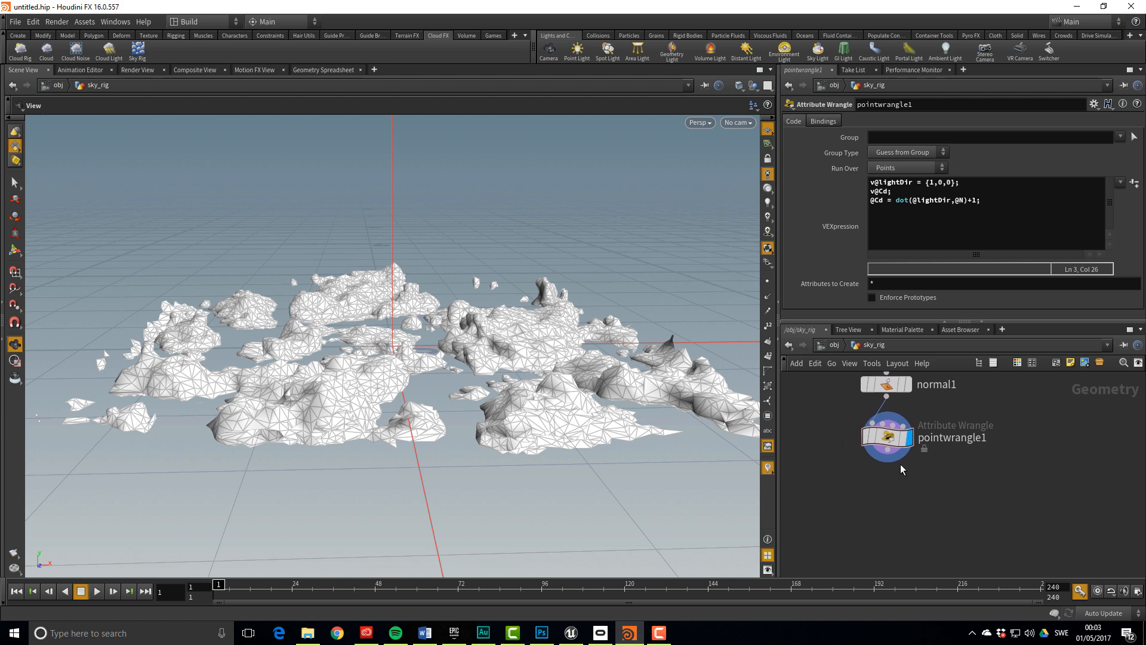
# Add transform1 below pointwrangle1 with Uniform Scale 100, and frame the enlarged clouds
pyautogui.press('Tab')
pyautogui.write('transform')
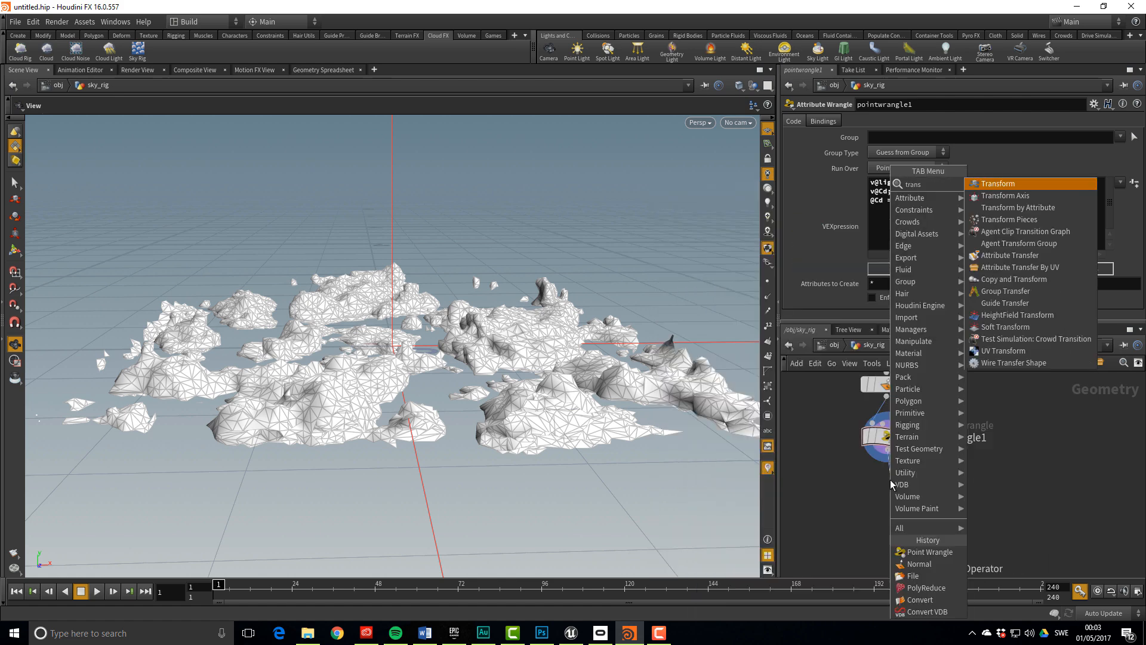
pyautogui.press('Return')
pyautogui.click(889, 479)
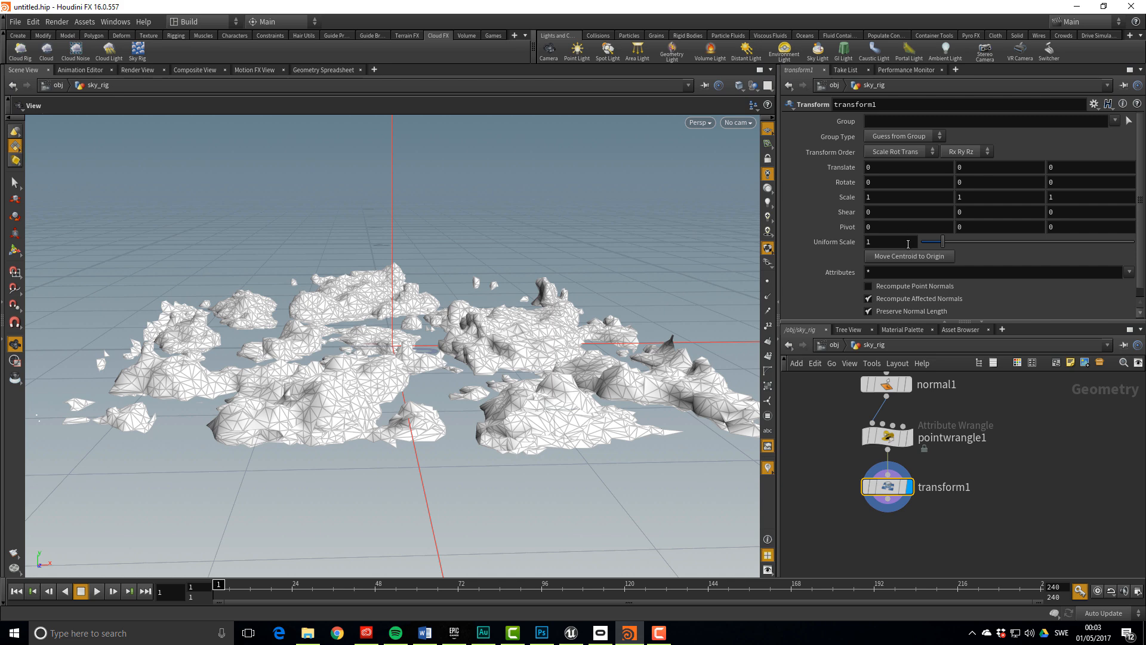
pyautogui.write('0')
pyautogui.press('Return')
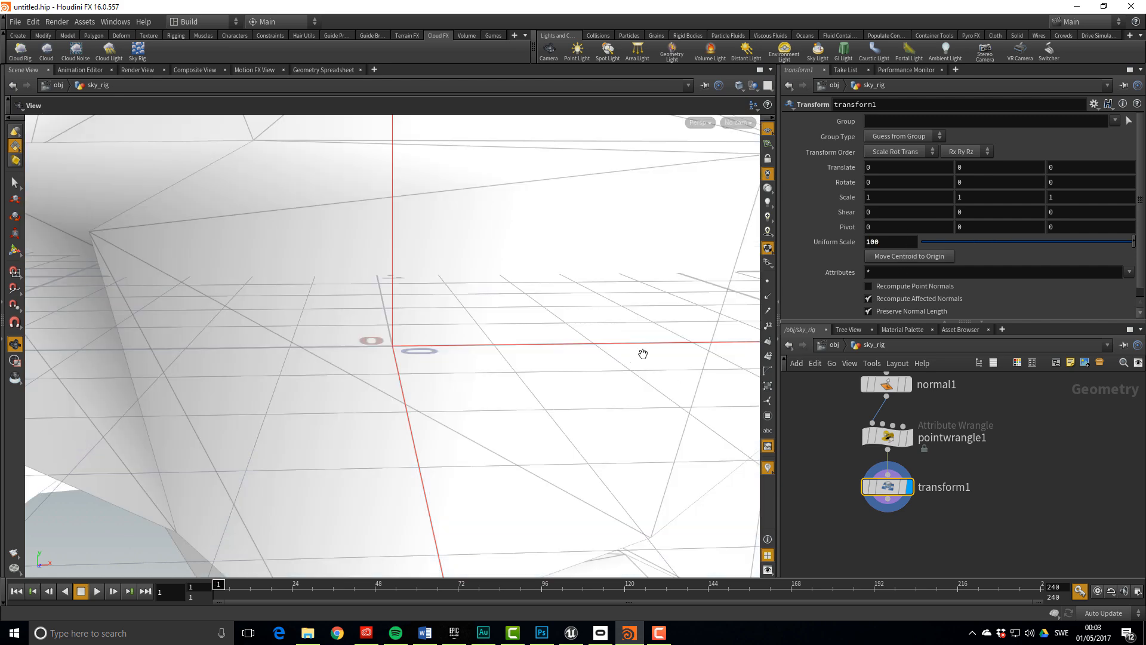
pyautogui.press('f')
pyautogui.moveTo(443, 376); pyautogui.dragTo(434, 352, button='right')
pyautogui.moveTo(435, 352); pyautogui.dragTo(406, 306)
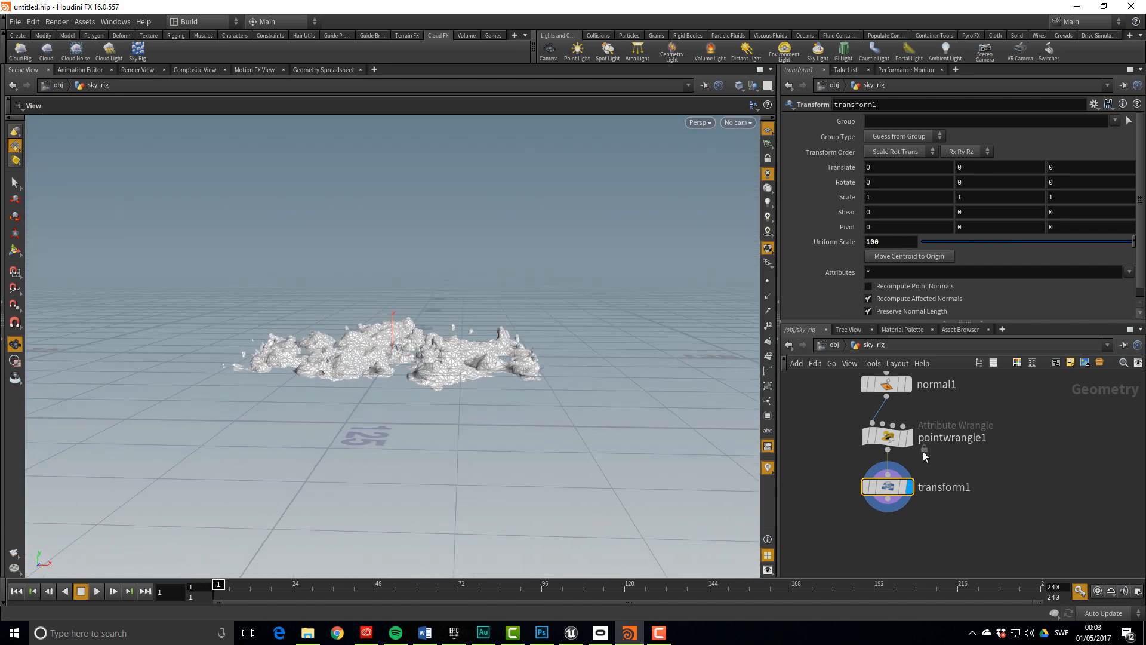
pyautogui.moveTo(1034, 459); pyautogui.dragTo(1029, 467, button='middle')
# Go up to /obj and rename the sky_rig geometry object to SkySpawnMesh
pyautogui.press('u')
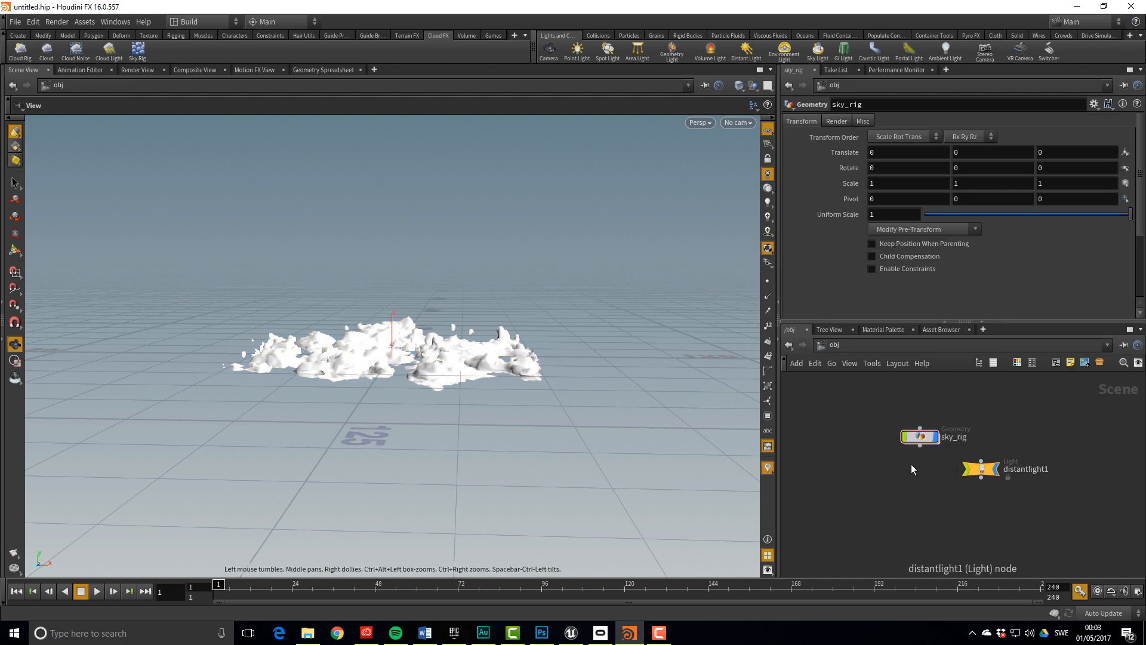
pyautogui.scroll(3, 903, 463)
pyautogui.doubleClick(920, 444)
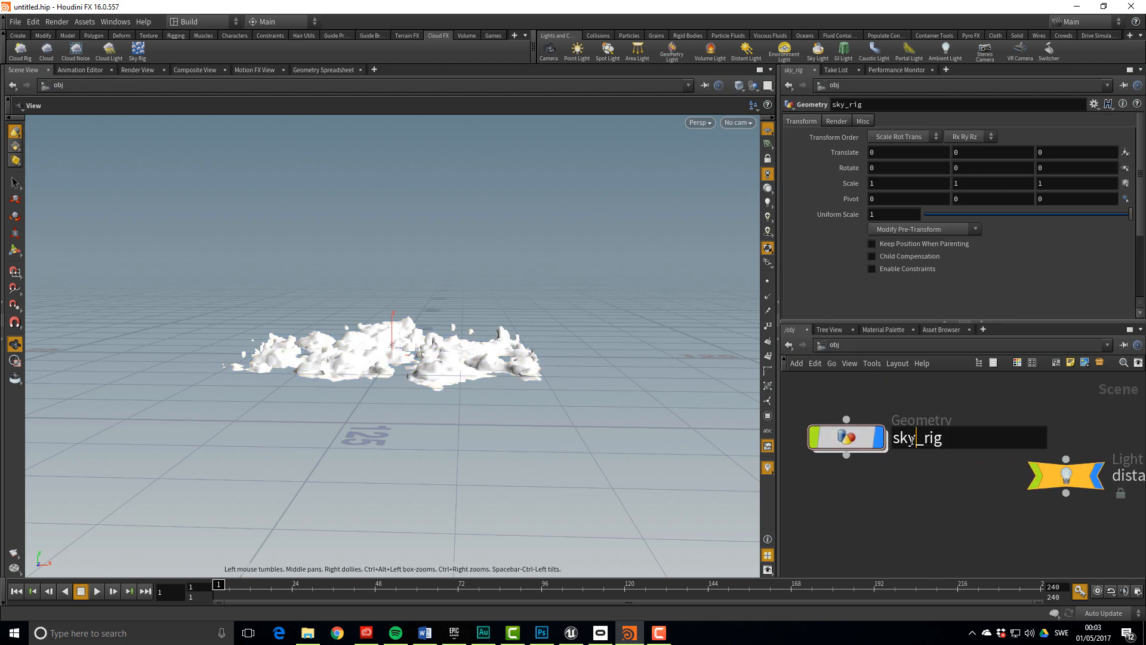
pyautogui.write('SkySpawn')
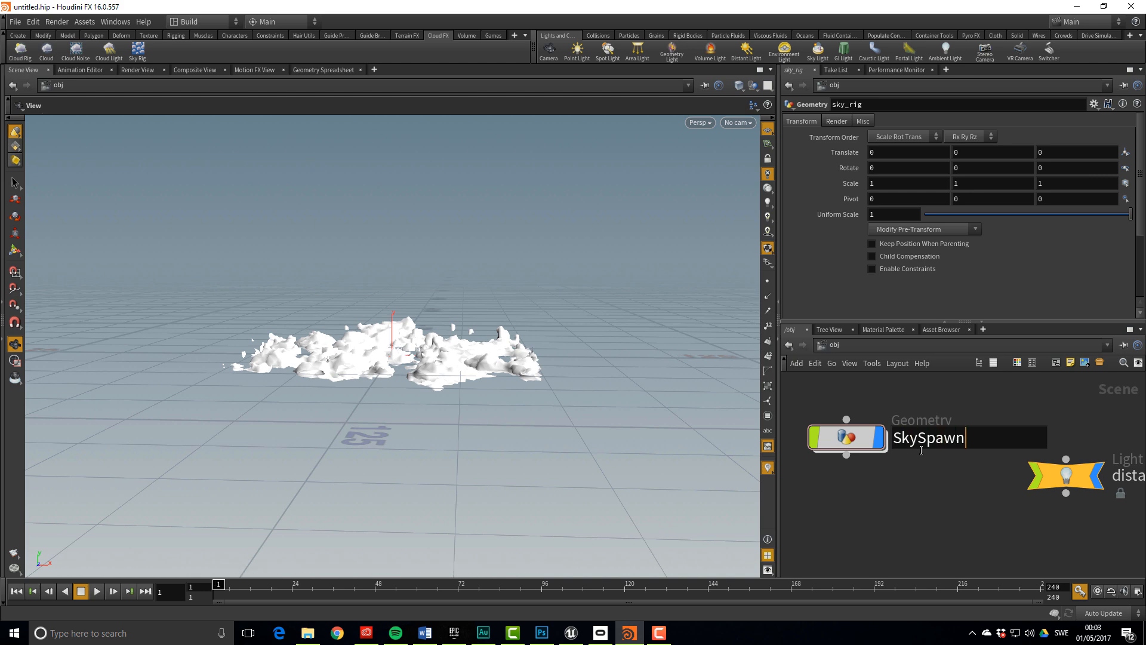
pyautogui.write('Mesh')
pyautogui.press('Return')
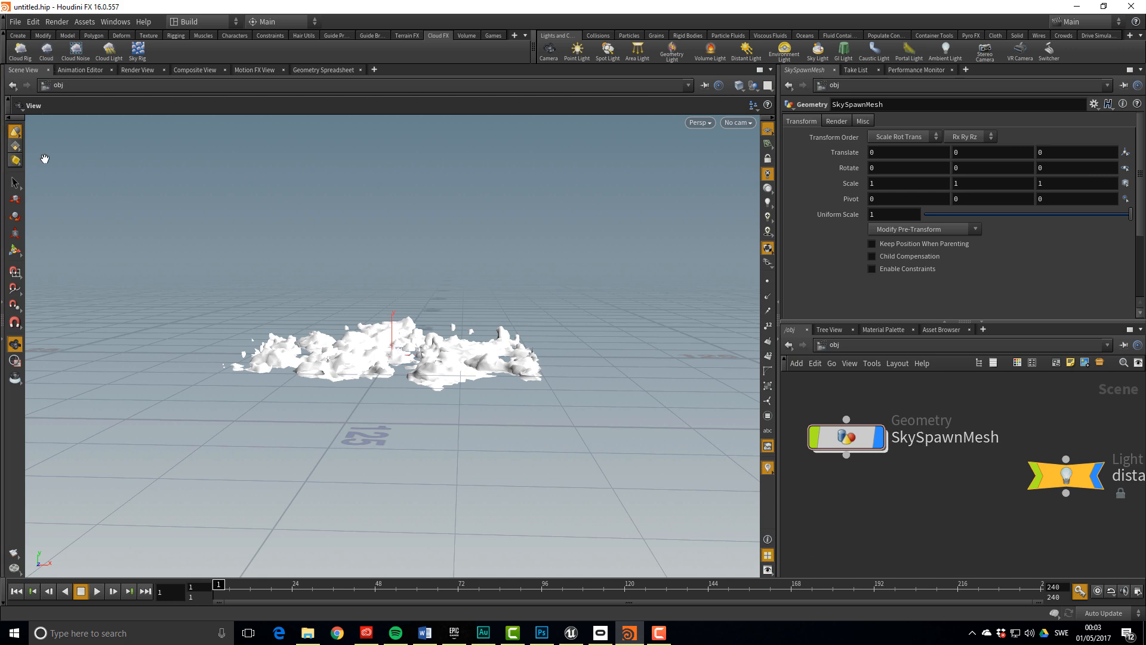
# Export only /obj/SkySpawnMesh as Filmbox FBX to SkySpawnMesh_V001.fbx in the Mesh folder
pyautogui.click(14, 23)
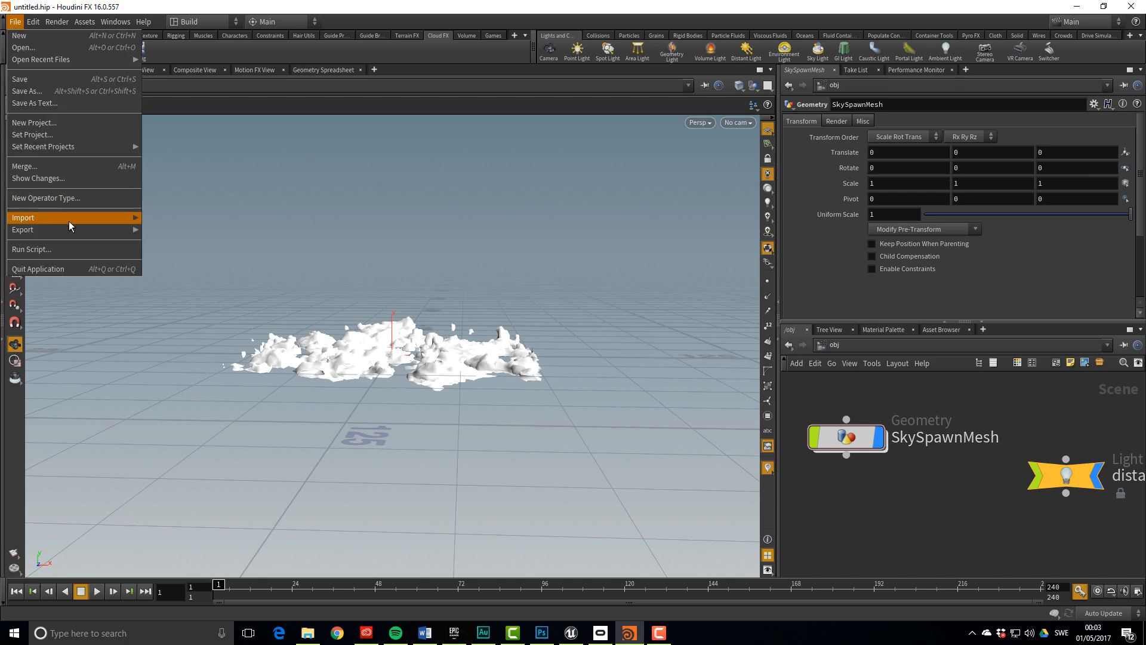
pyautogui.moveTo(90, 229)
pyautogui.click(171, 243)
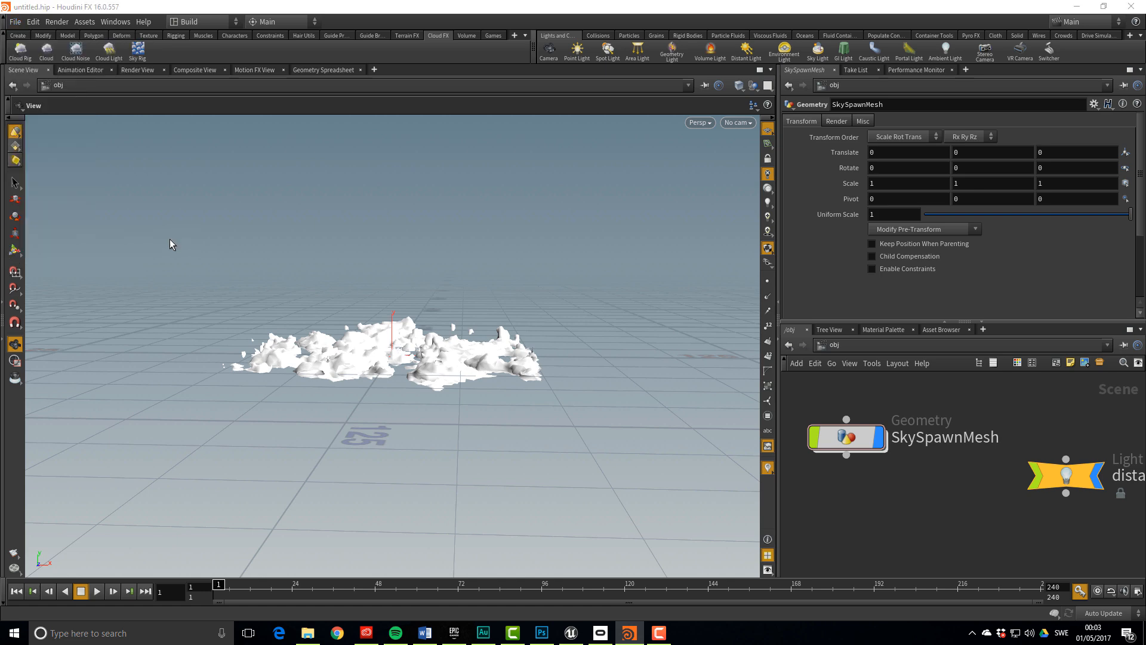
pyautogui.click(269, 68)
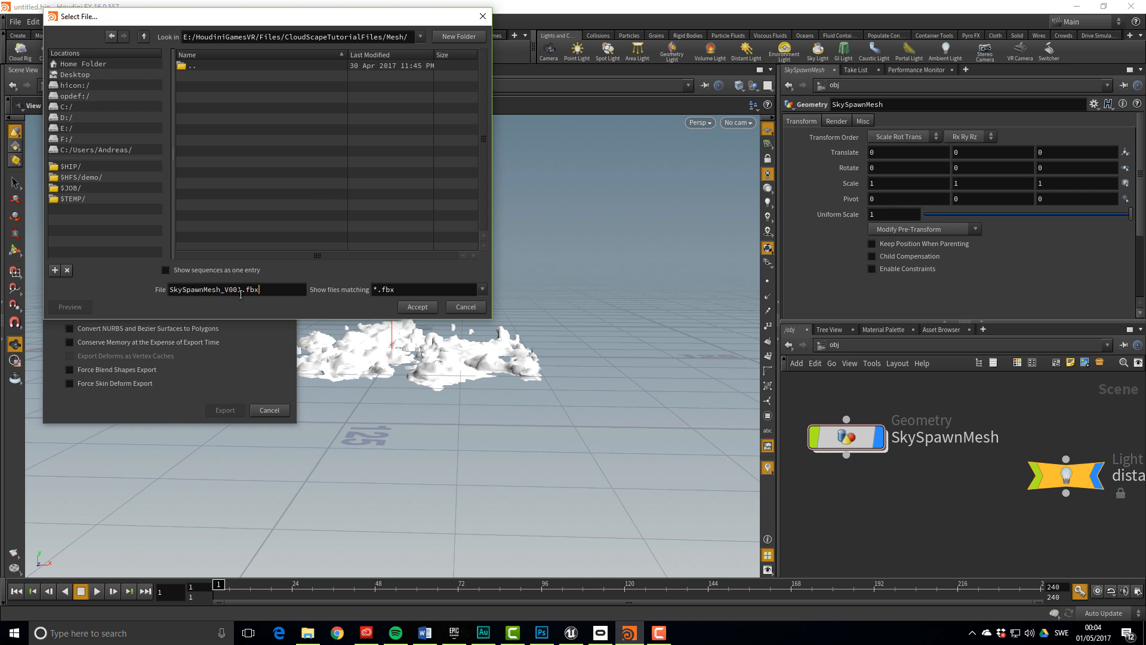
pyautogui.click(418, 306)
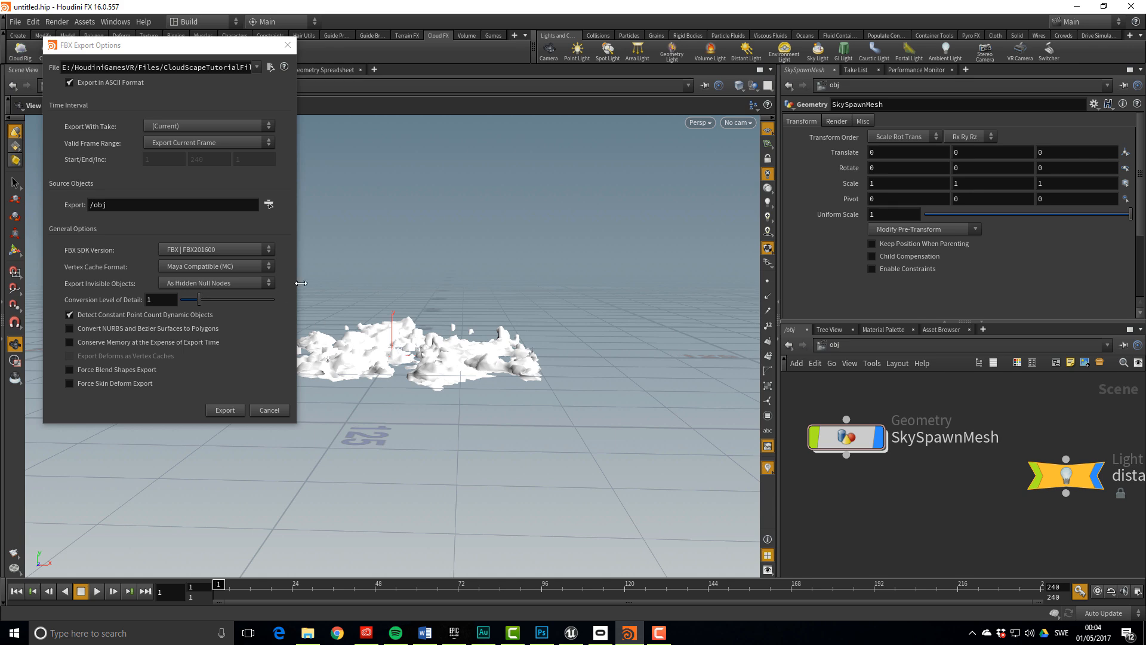
pyautogui.click(268, 205)
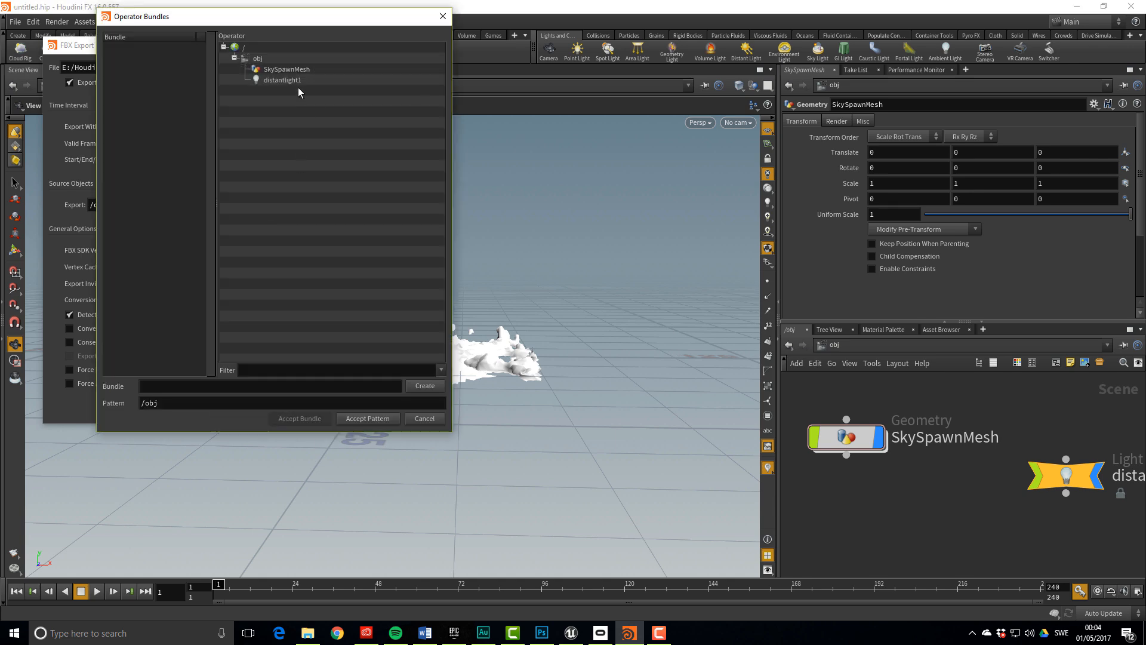
pyautogui.click(301, 70)
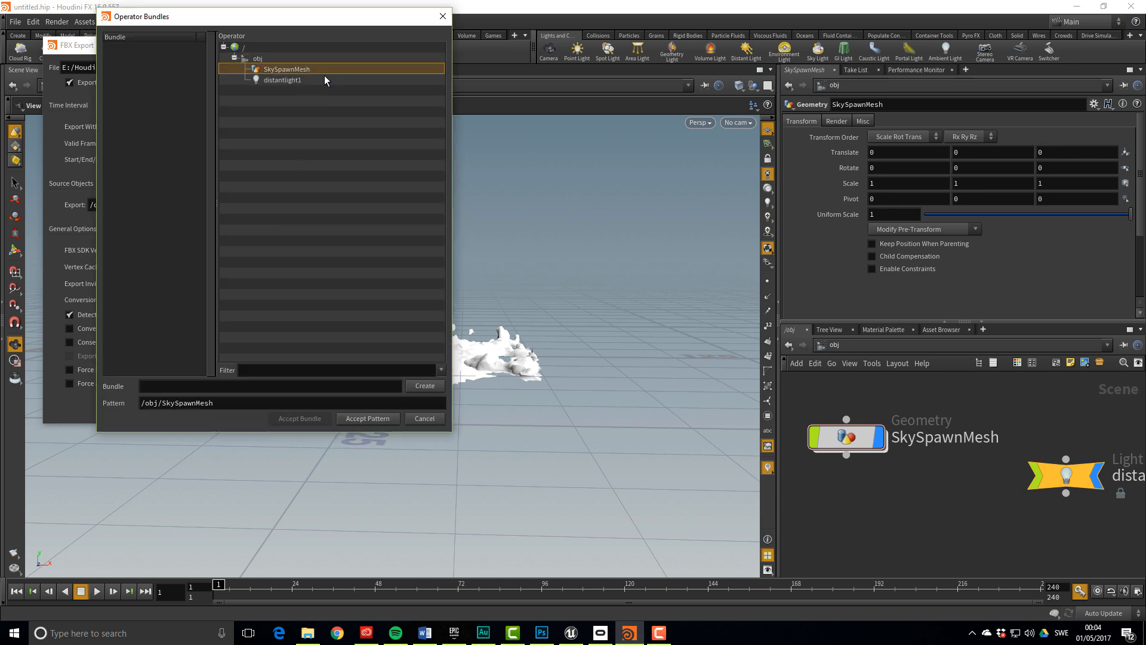
pyautogui.click(369, 418)
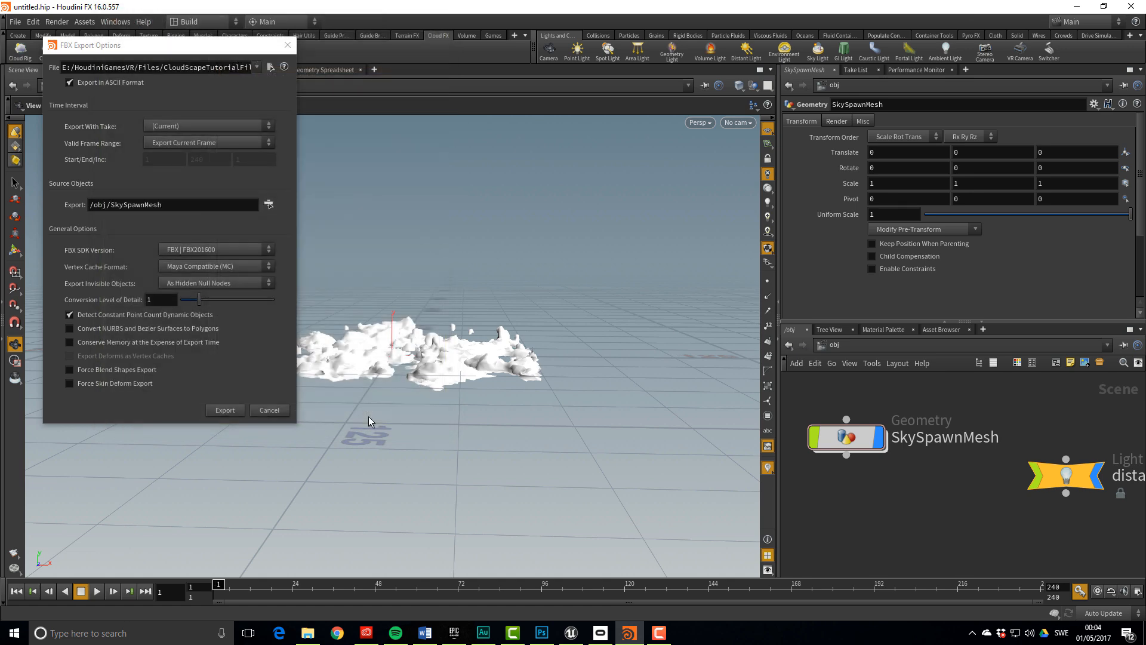
pyautogui.click(216, 411)
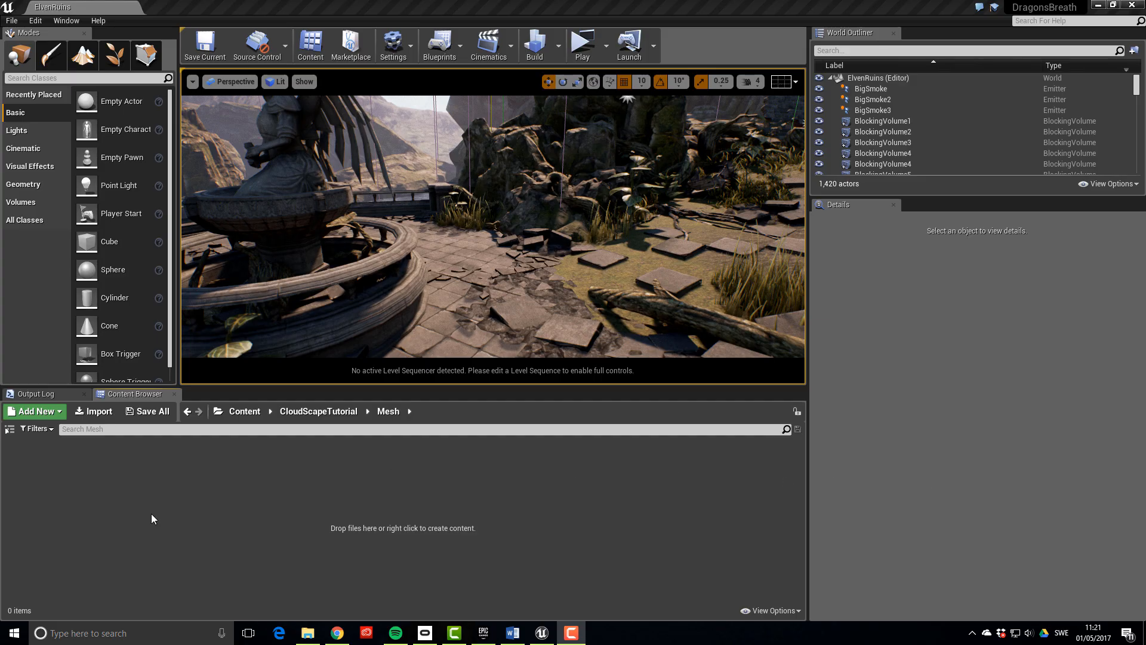
# Import SkySpawnMesh_V001.fbx into the Mesh folder as a skeletal mesh and inspect the imported asset
pyautogui.rightClick(178, 467)
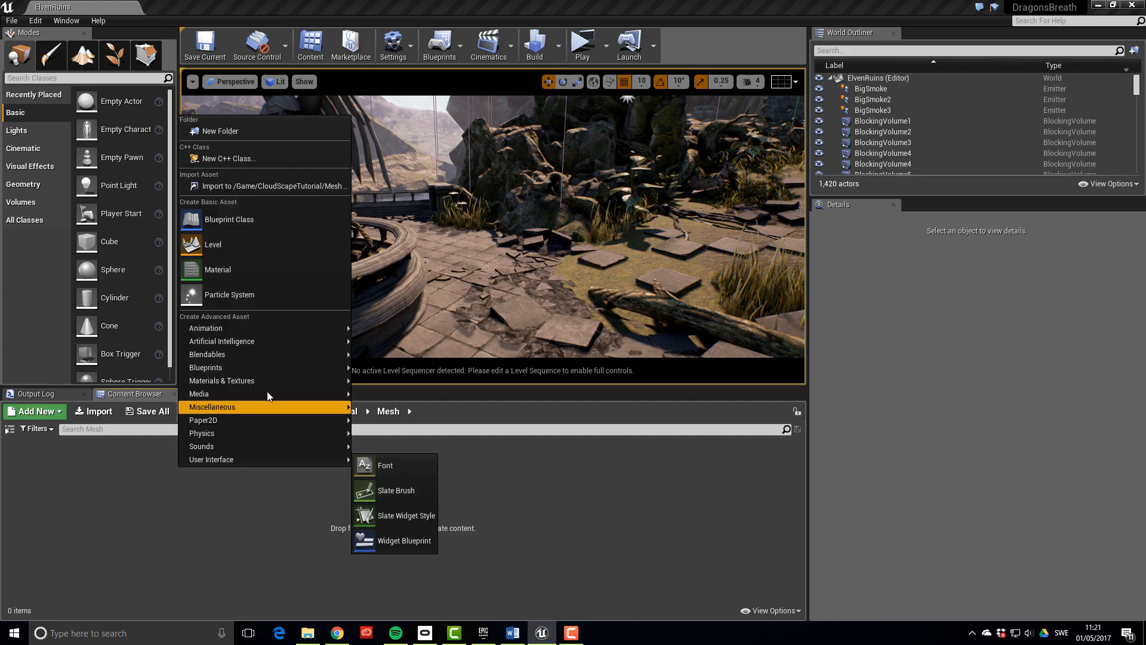
pyautogui.click(287, 186)
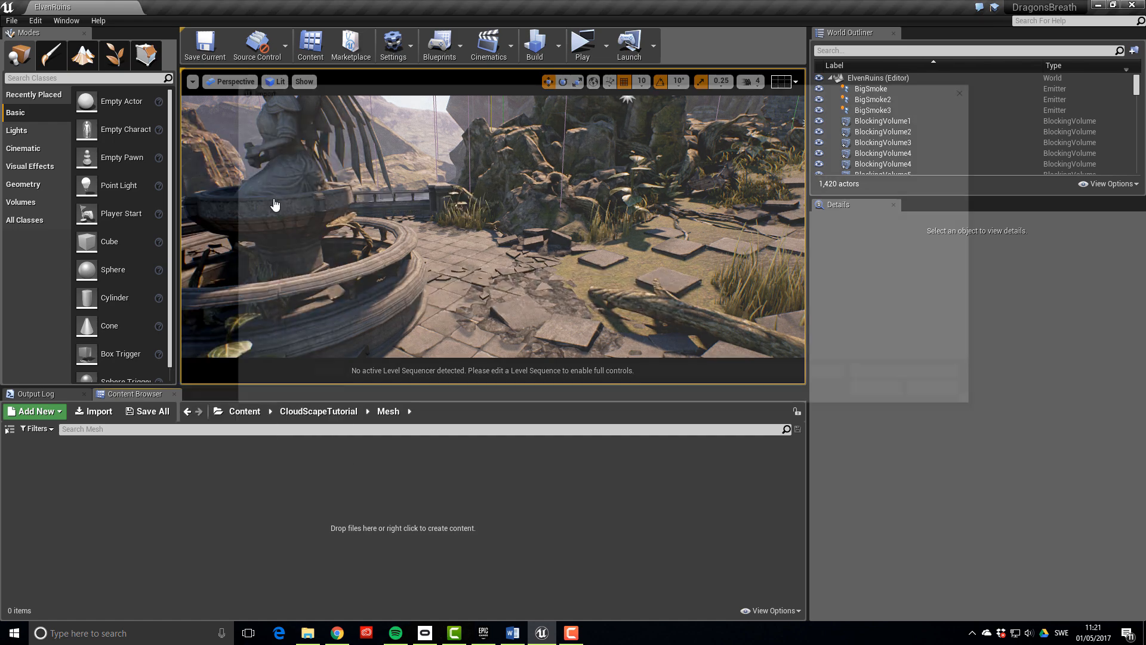
pyautogui.click(531, 162)
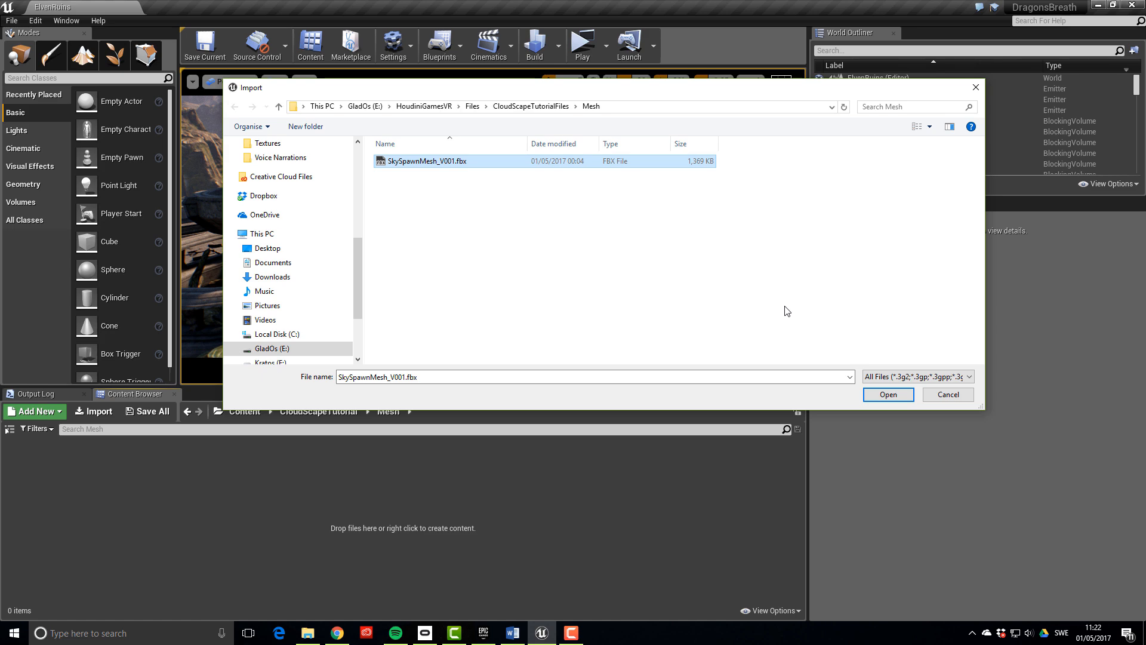
pyautogui.click(880, 392)
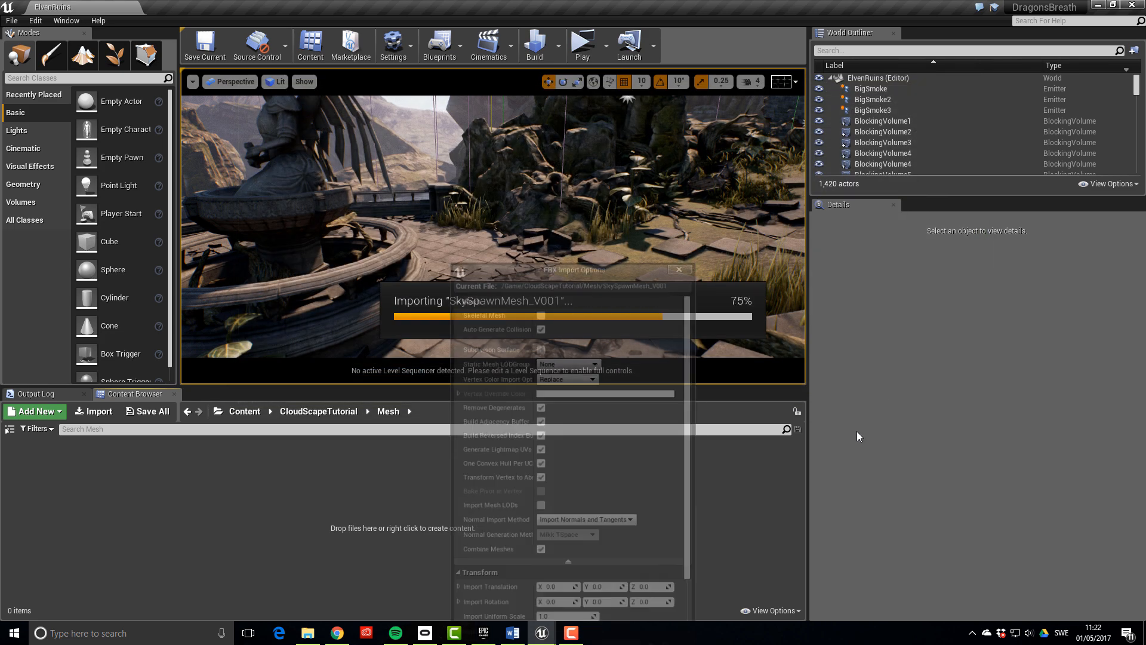
pyautogui.moveTo(615, 271); pyautogui.dragTo(582, 160)
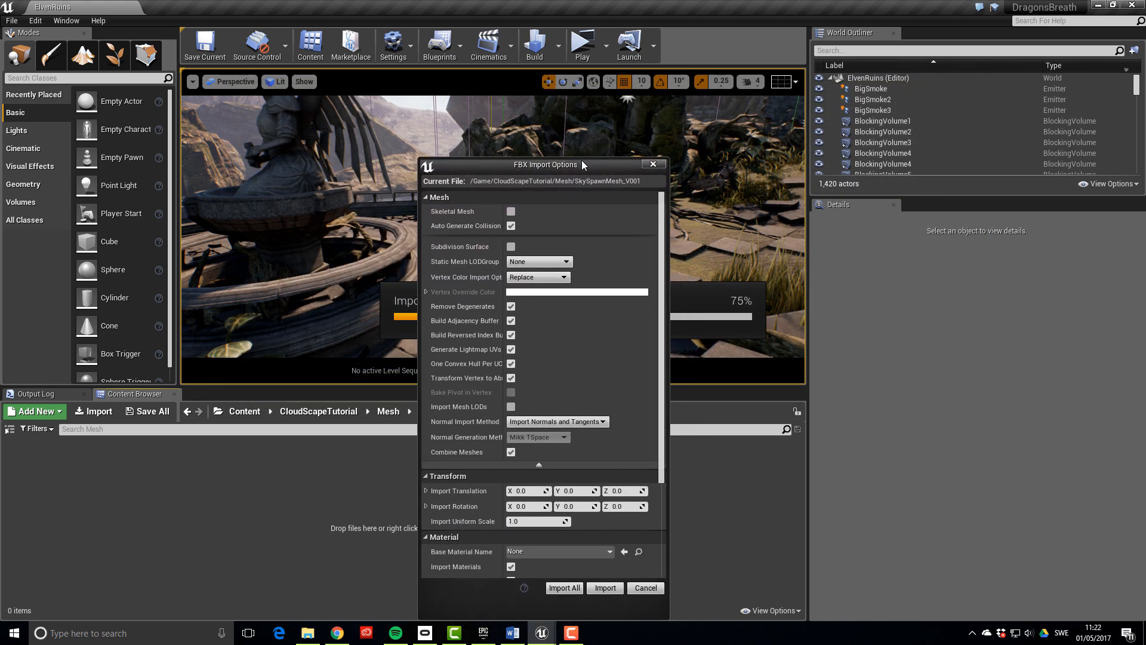
pyautogui.click(511, 212)
pyautogui.click(605, 588)
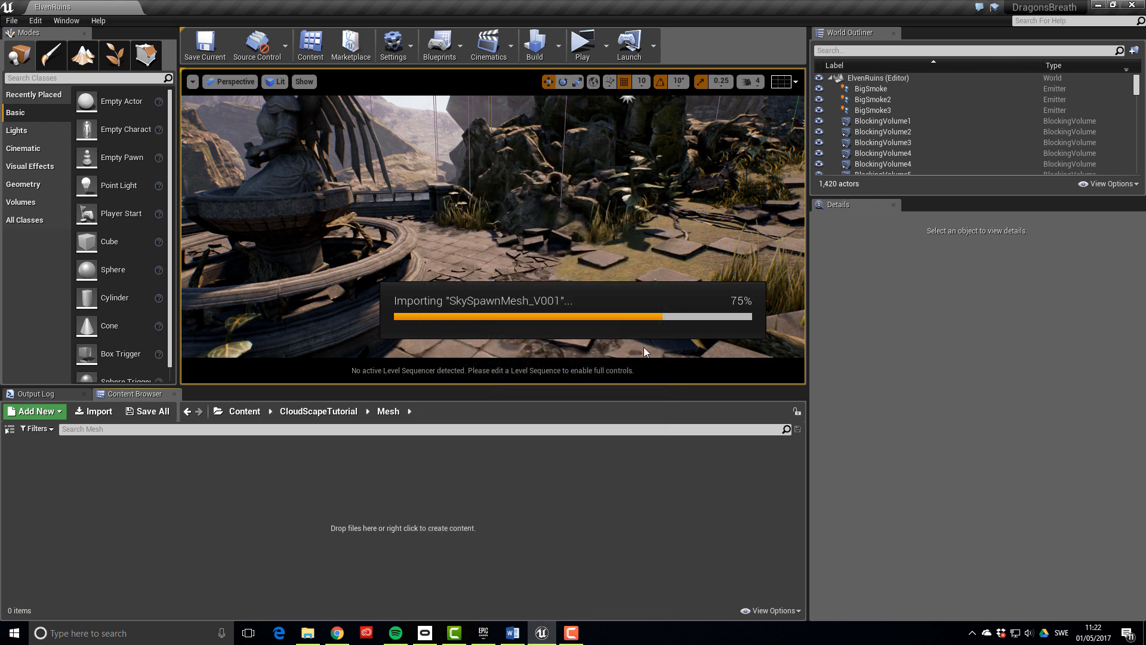
pyautogui.click(864, 143)
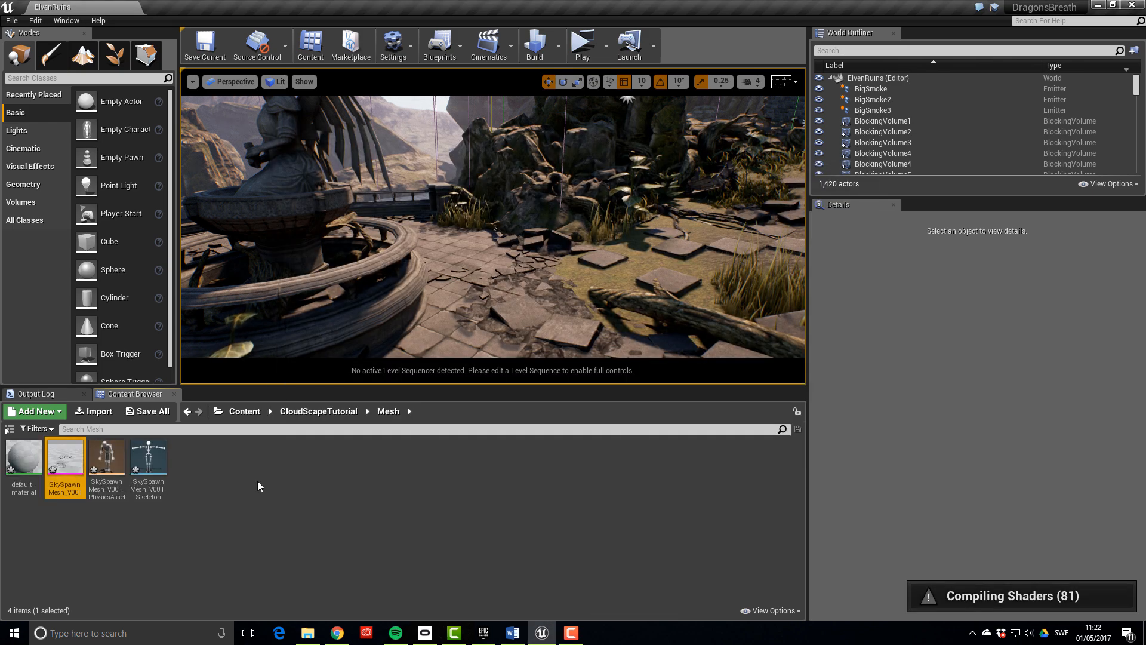
pyautogui.click(302, 503)
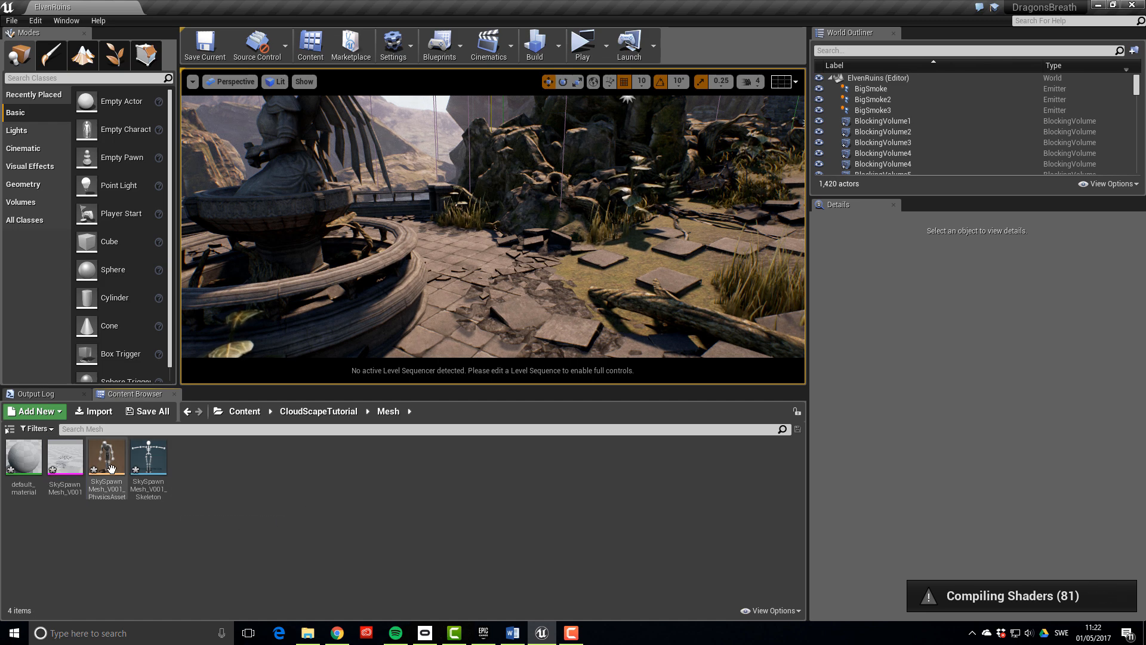
pyautogui.click(62, 462)
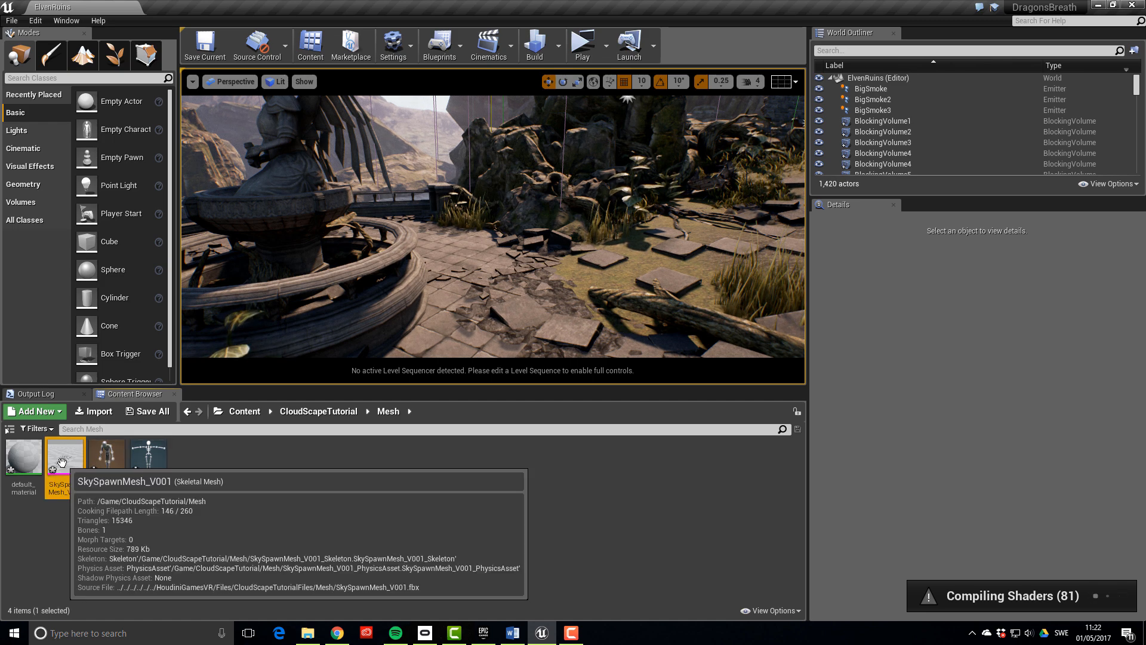
# Create a particle system named FX_CloudScape_01 inside the CloudScapeTutorial Particles folder
pyautogui.click(318, 411)
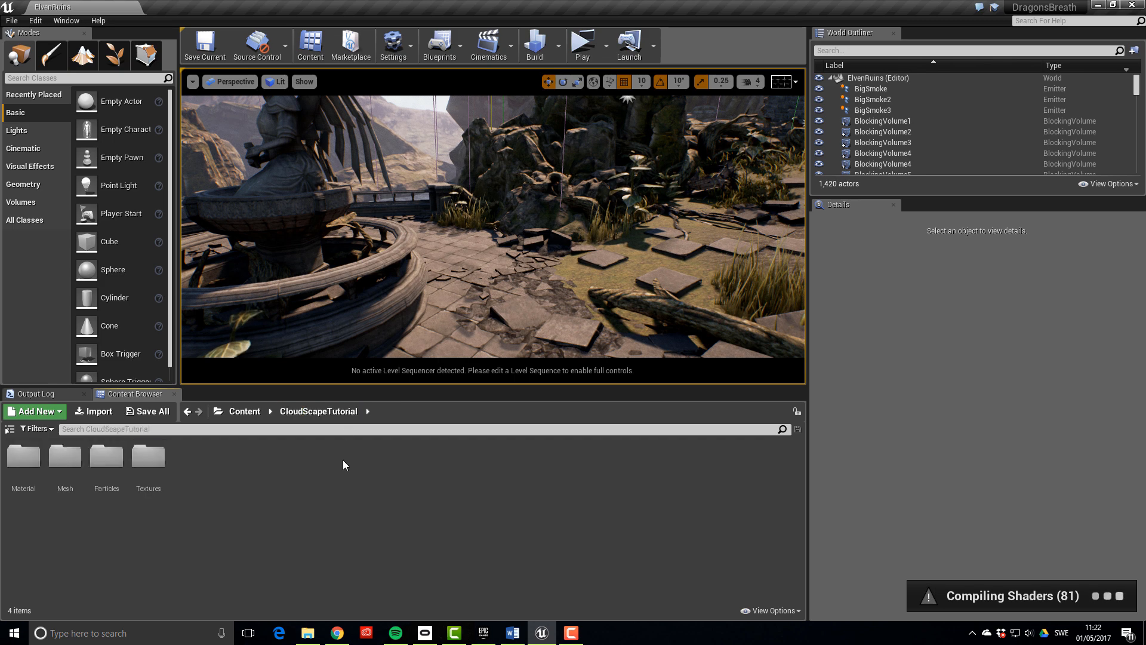
pyautogui.doubleClick(111, 460)
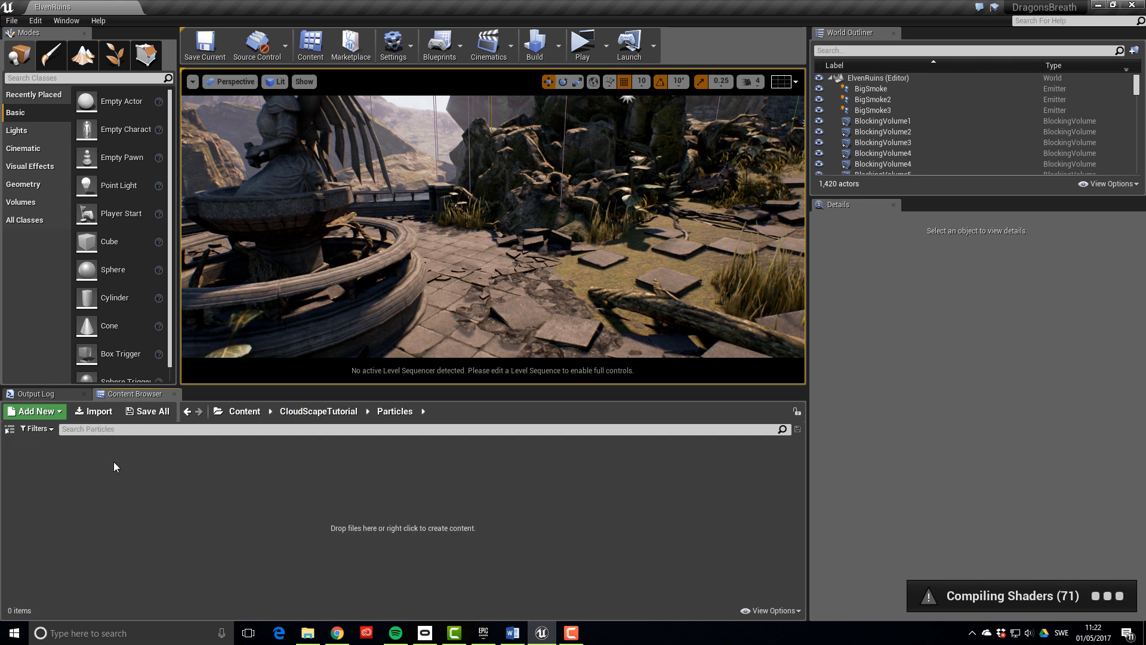
pyautogui.rightClick(199, 485)
pyautogui.click(263, 307)
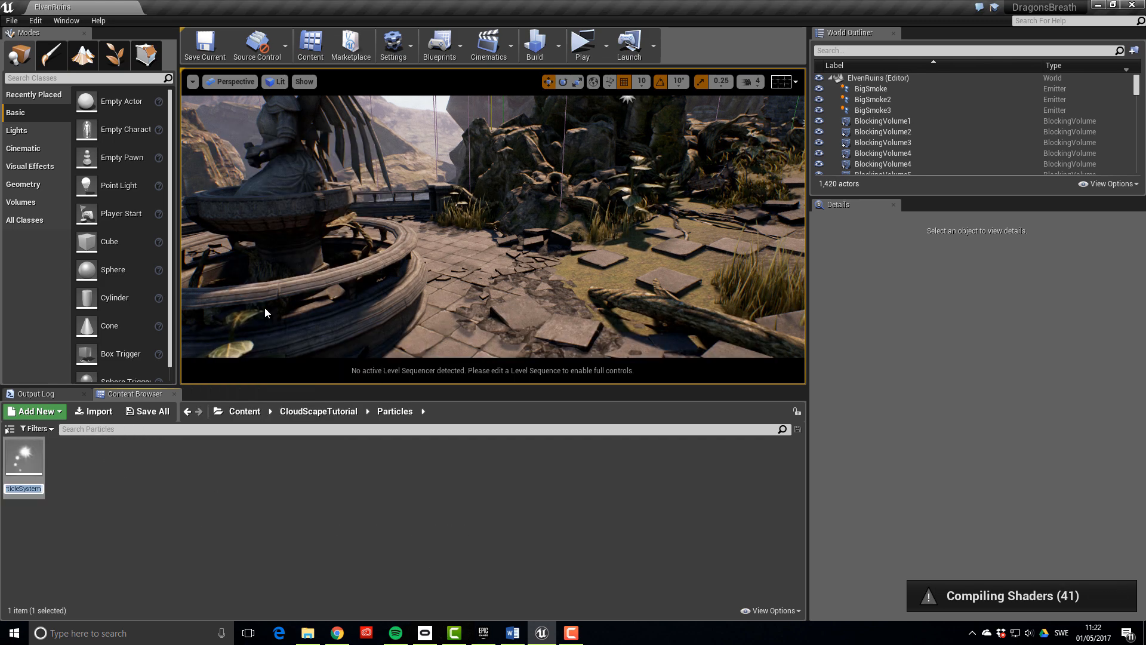
pyautogui.write('FX_')
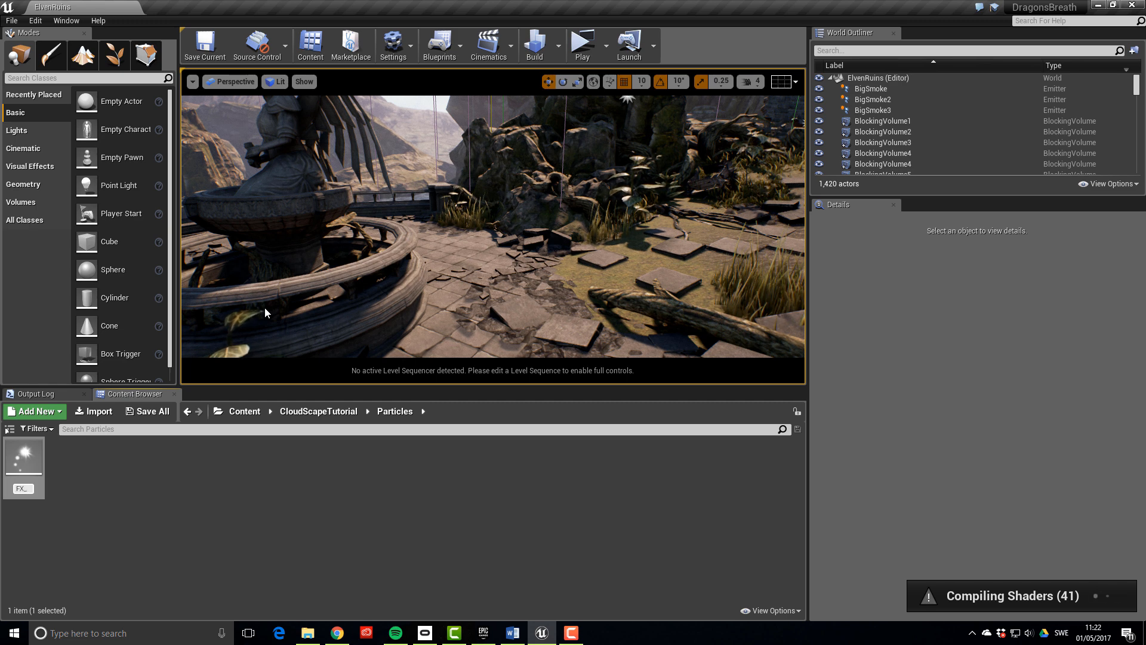
pyautogui.write('CloudS')
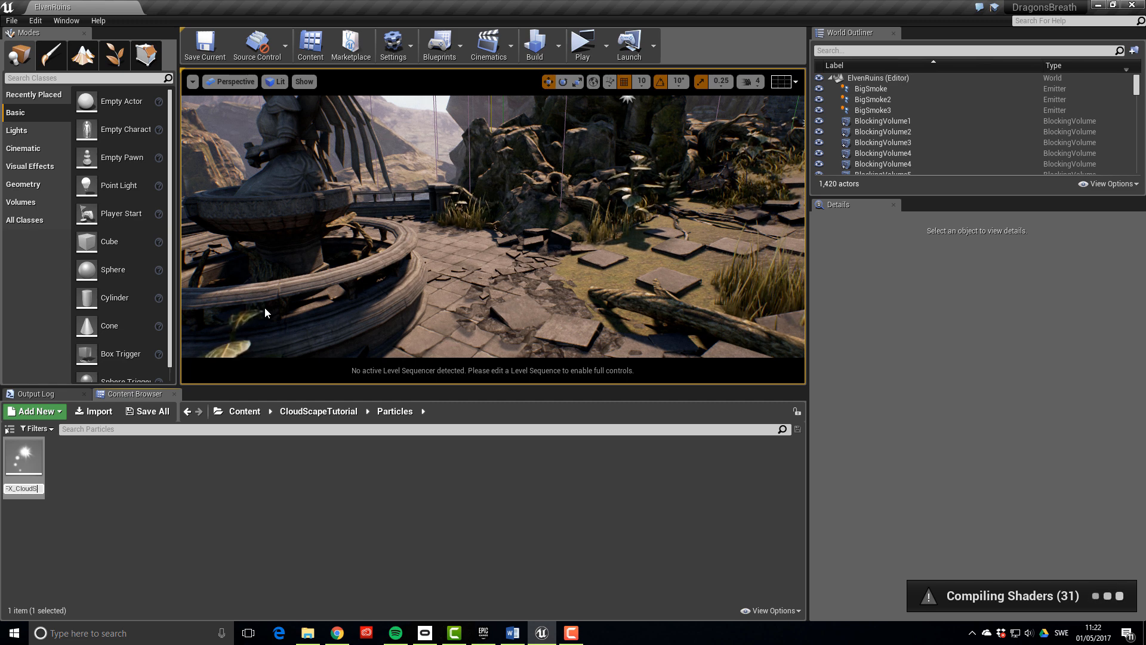
pyautogui.write('cape_01')
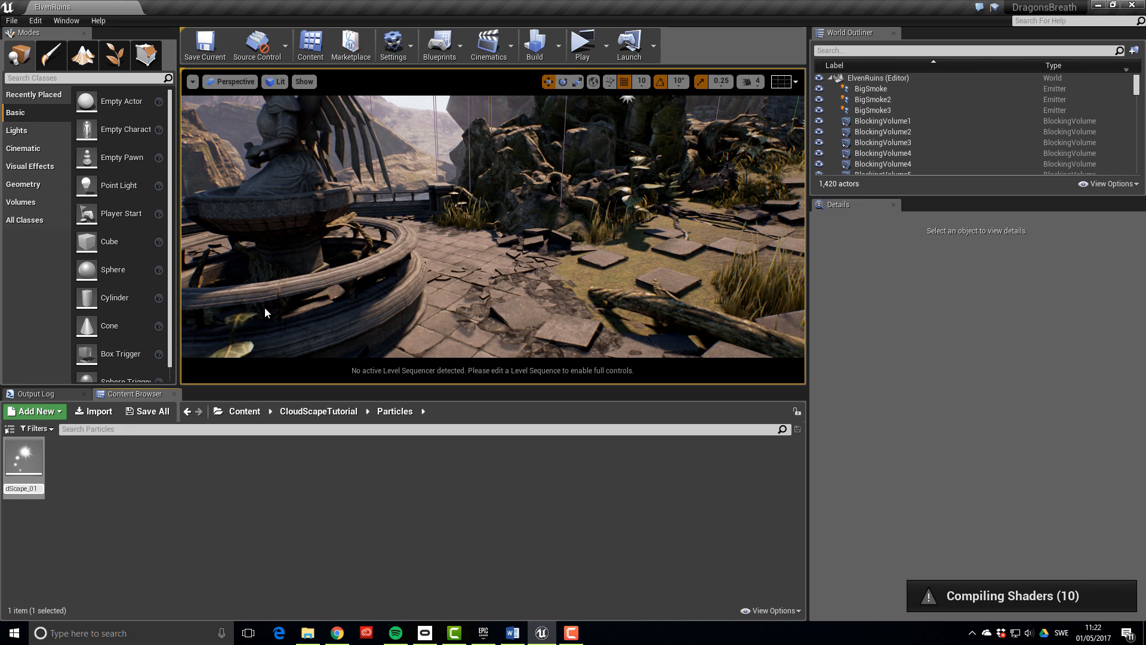
pyautogui.press('Return')
pyautogui.press('Return')
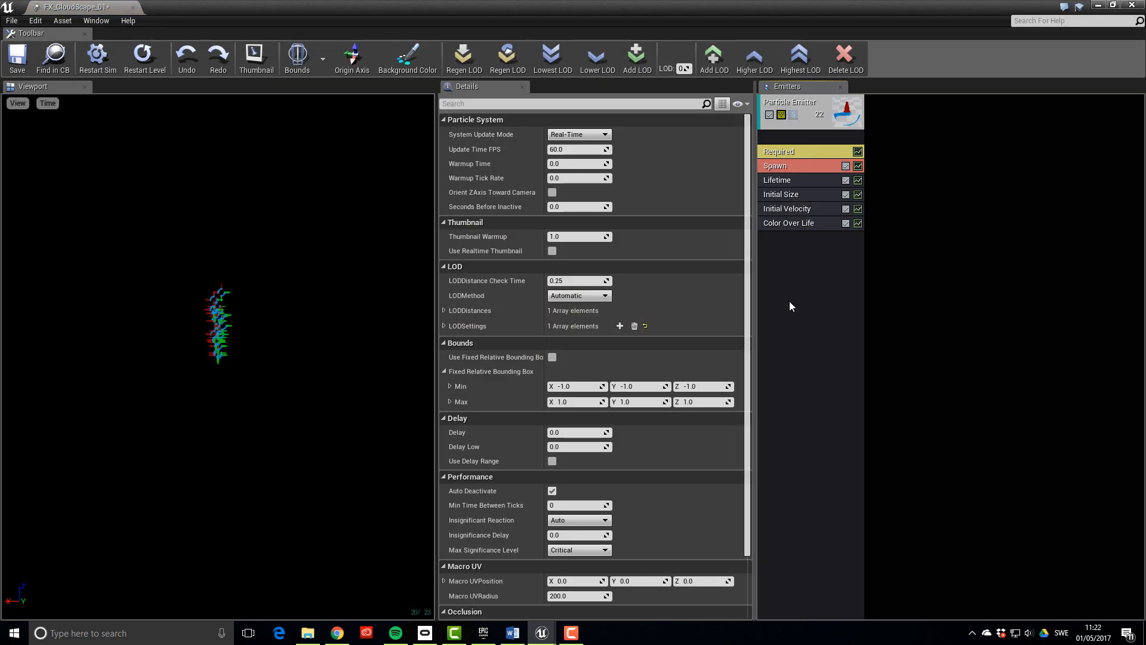
# Set the emitter's Required module Emitter Loops to 1
pyautogui.click(807, 151)
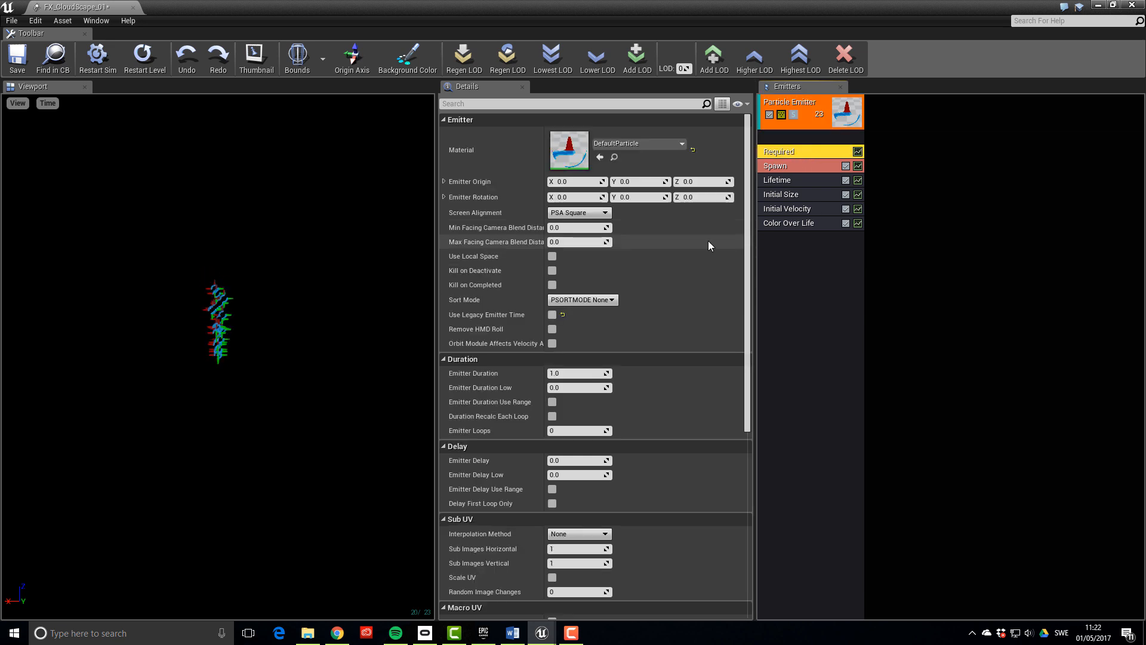
pyautogui.click(595, 429)
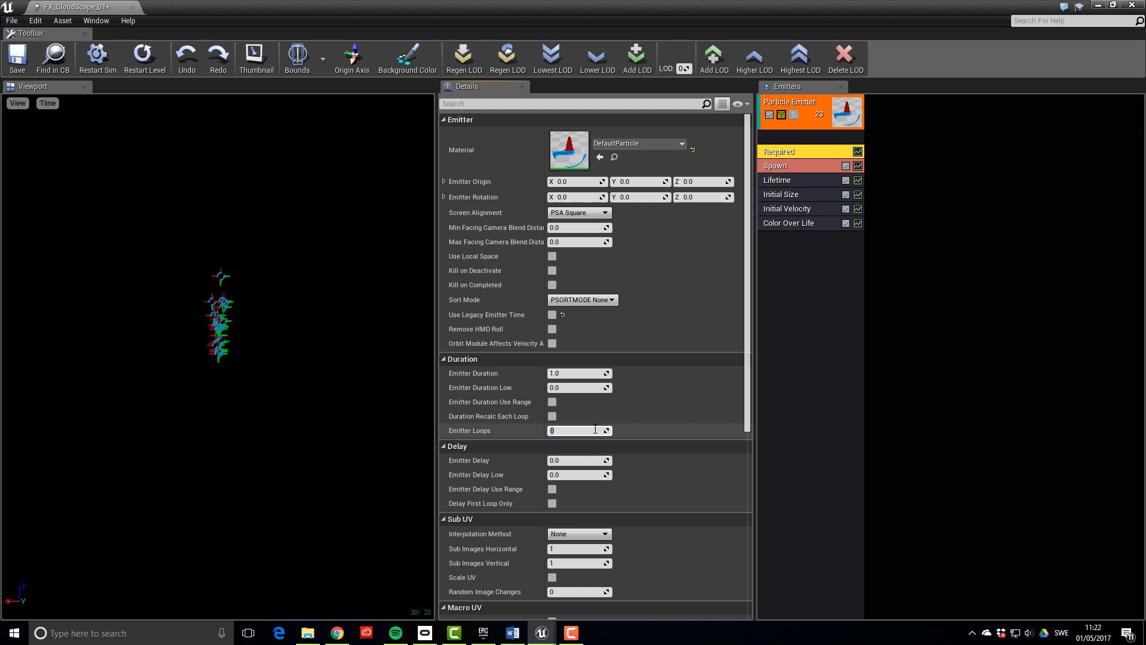
pyautogui.write('1')
pyautogui.press('Return')
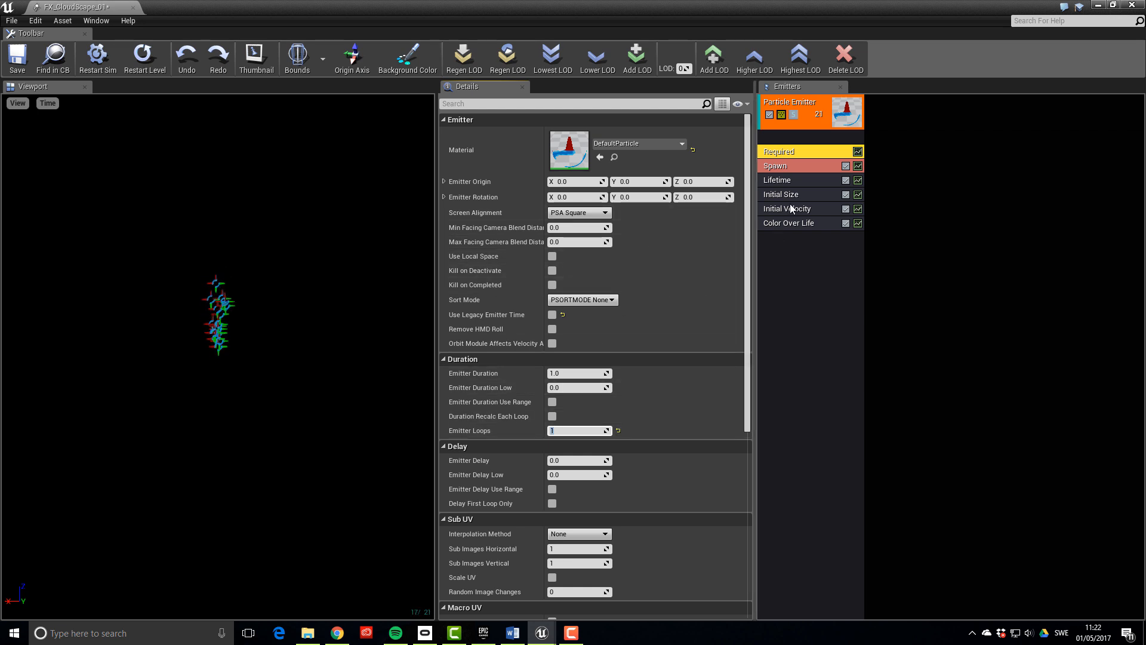
# Set the constant spawn rate to 0 and add a burst of 100 particles
pyautogui.click(790, 169)
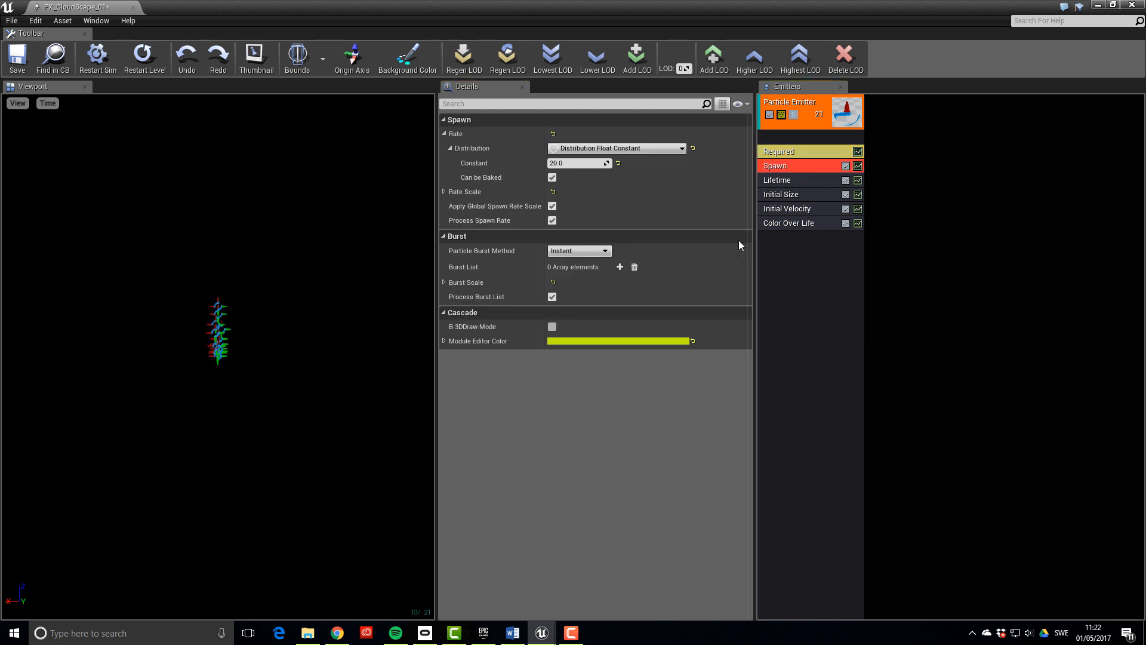
pyautogui.click(560, 163)
pyautogui.write('0')
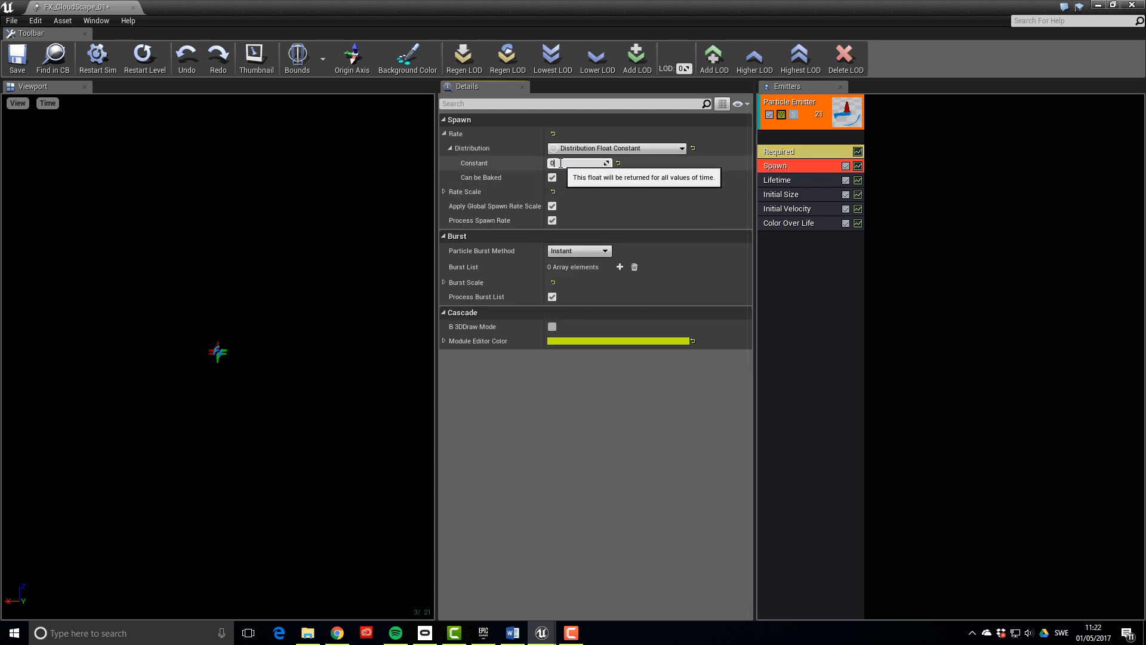
pyautogui.click(619, 267)
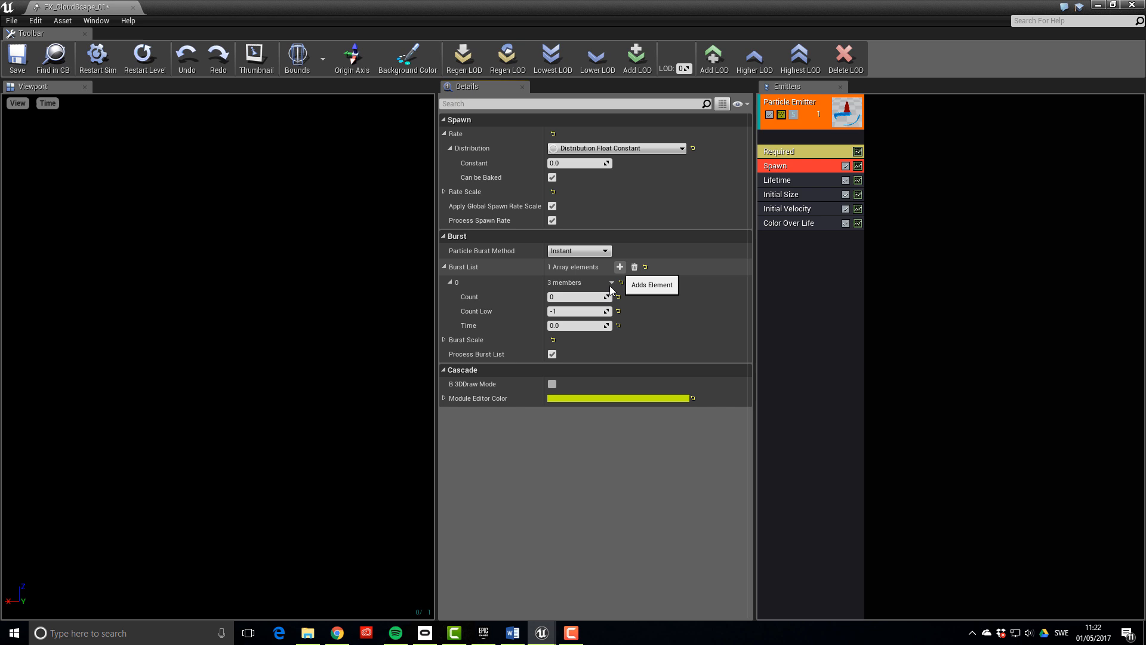
pyautogui.click(567, 300)
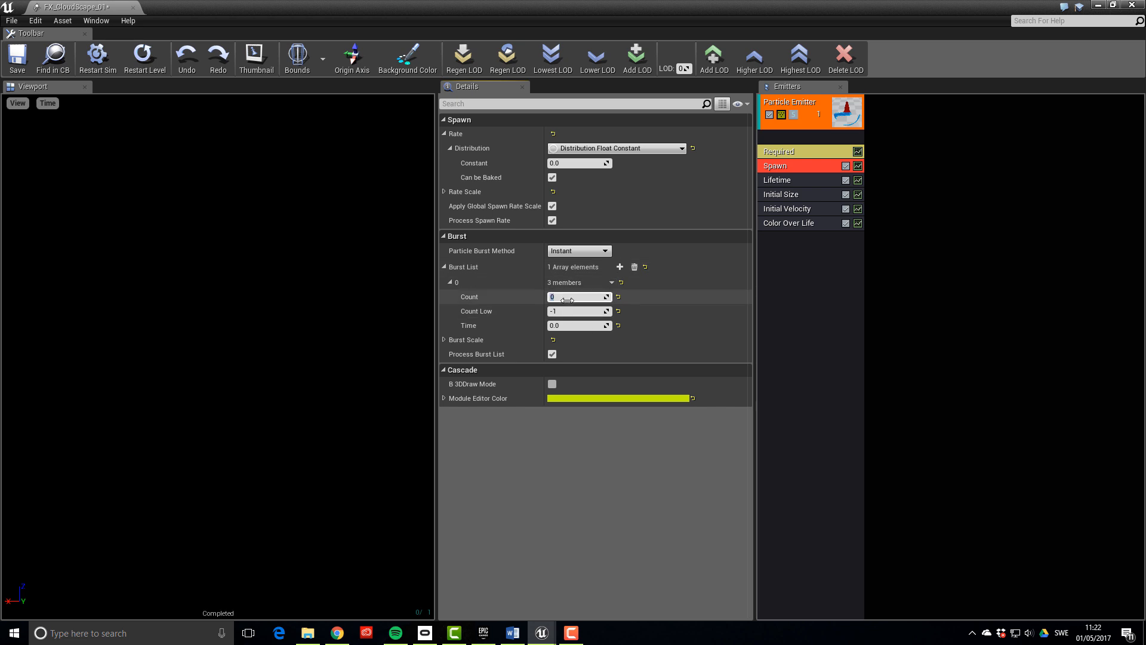
pyautogui.write('100')
pyautogui.press('Return')
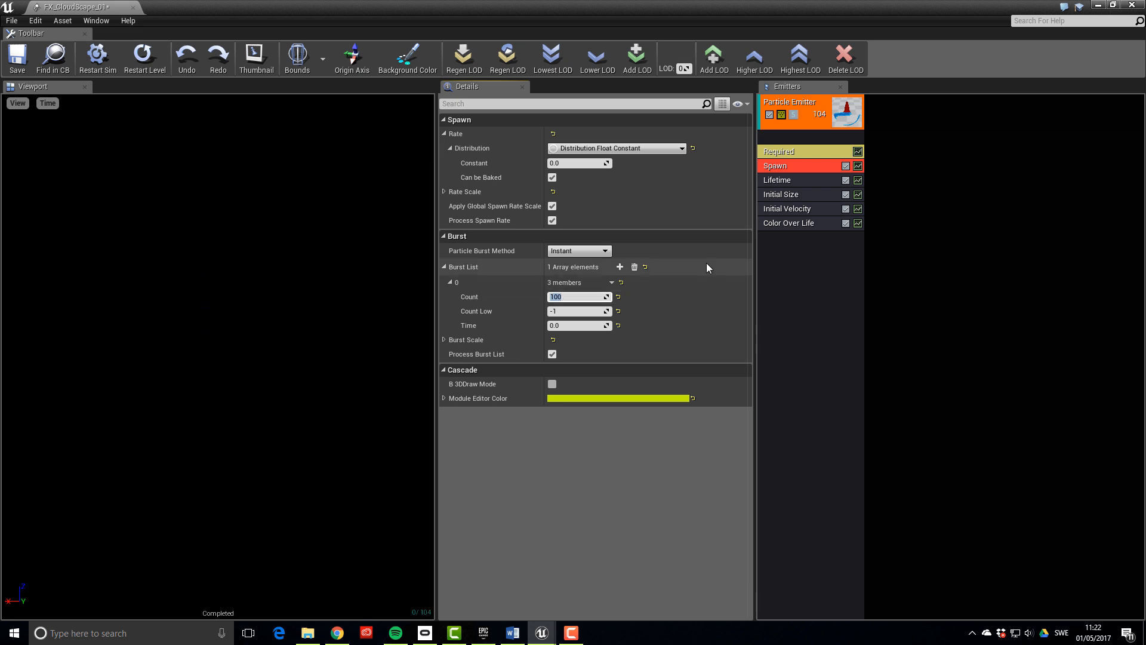
# Make Lifetime a Distribution Float Constant and delete the Initial Velocity and Color Over Life modules
pyautogui.click(802, 180)
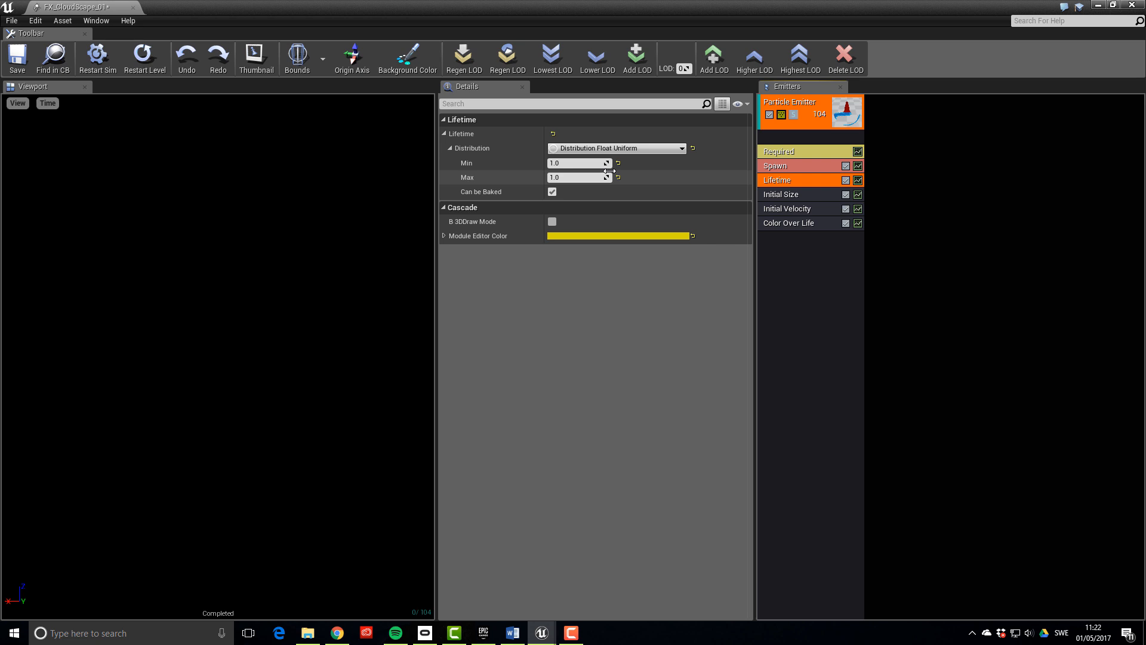
pyautogui.click(679, 148)
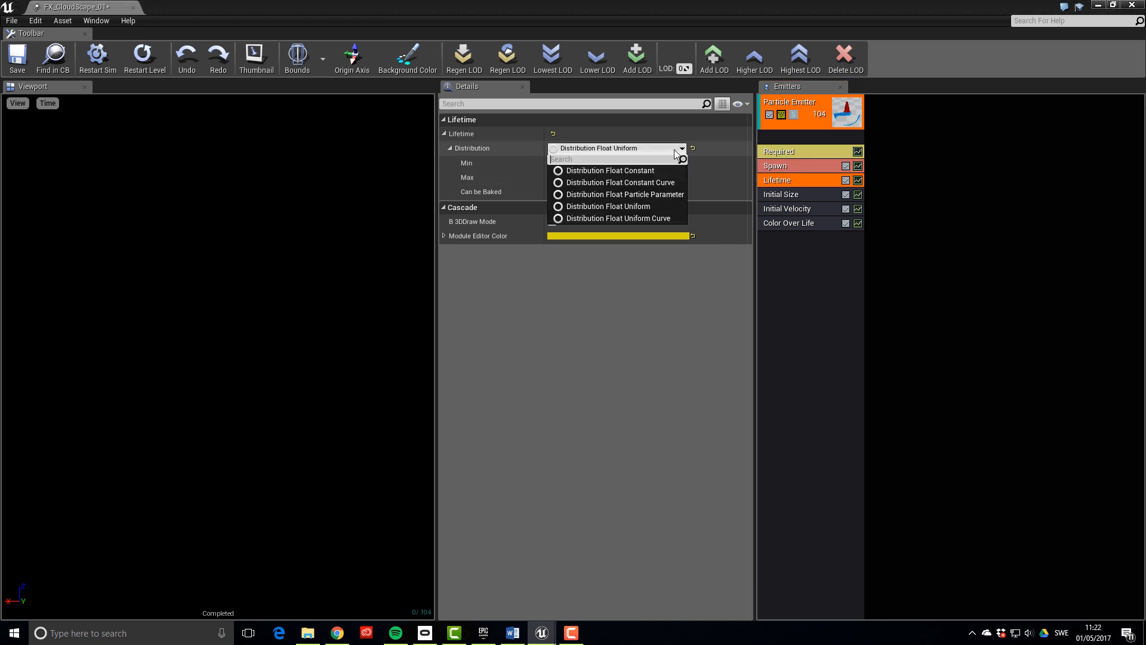
pyautogui.click(654, 165)
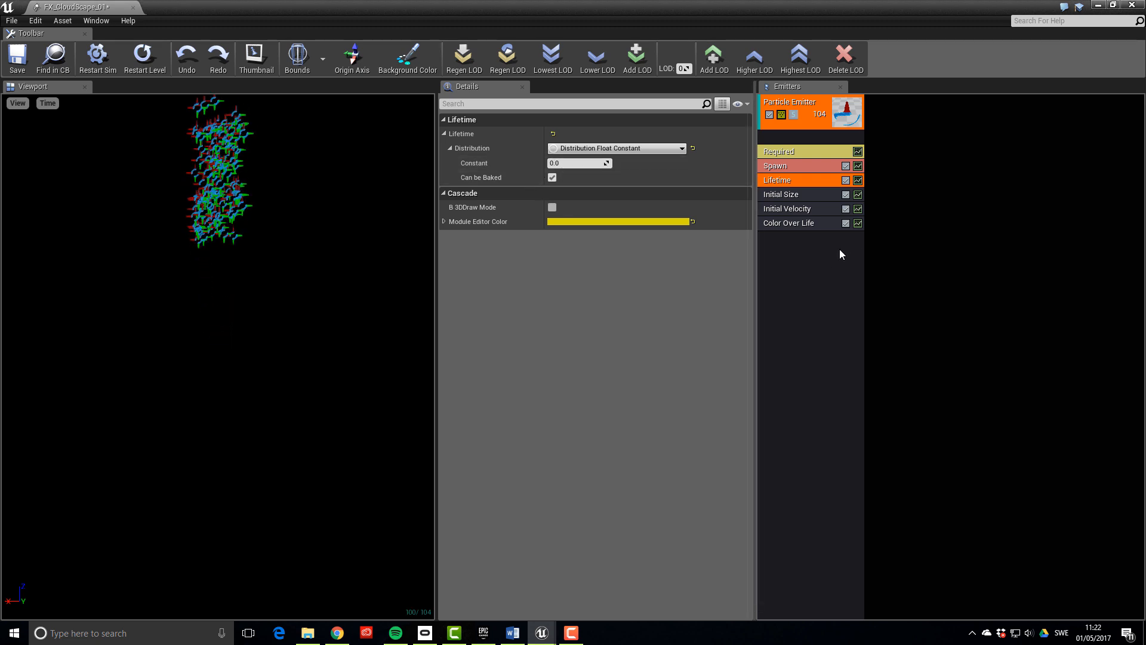
pyautogui.click(803, 229)
pyautogui.click(813, 209)
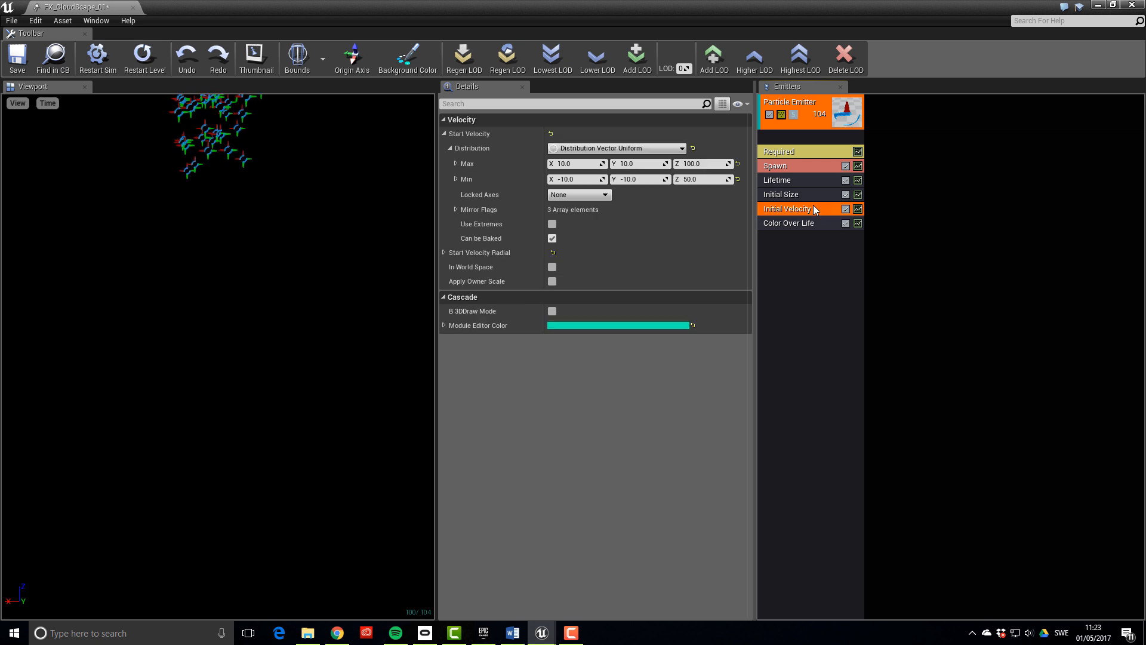
pyautogui.press('Delete')
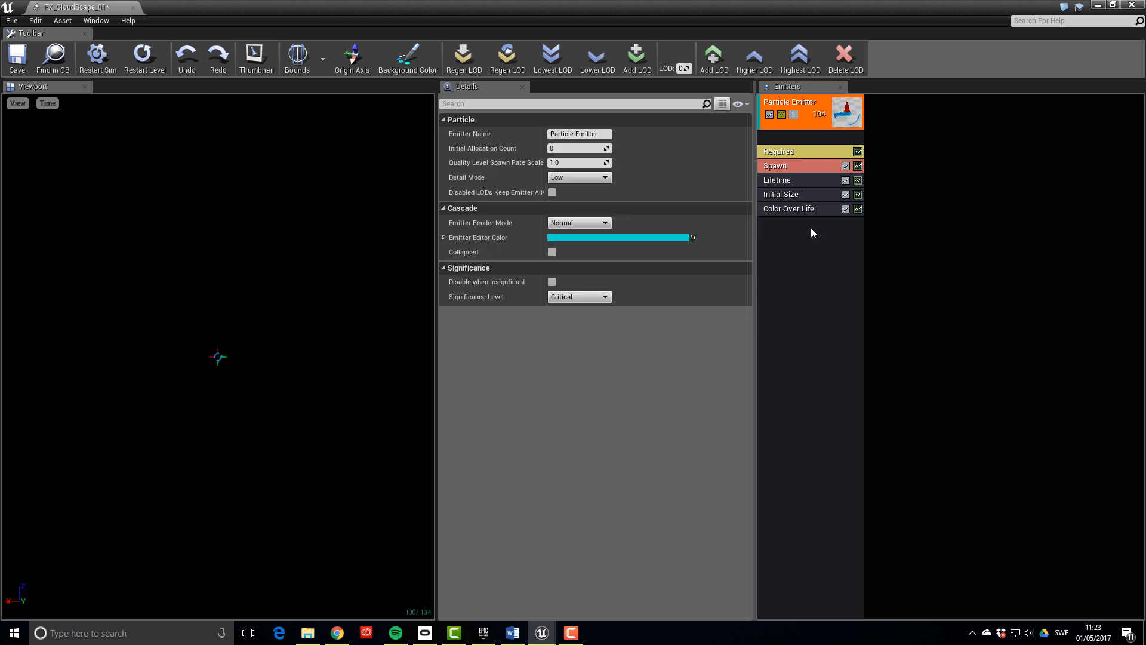
pyautogui.click(804, 212)
pyautogui.press('Delete')
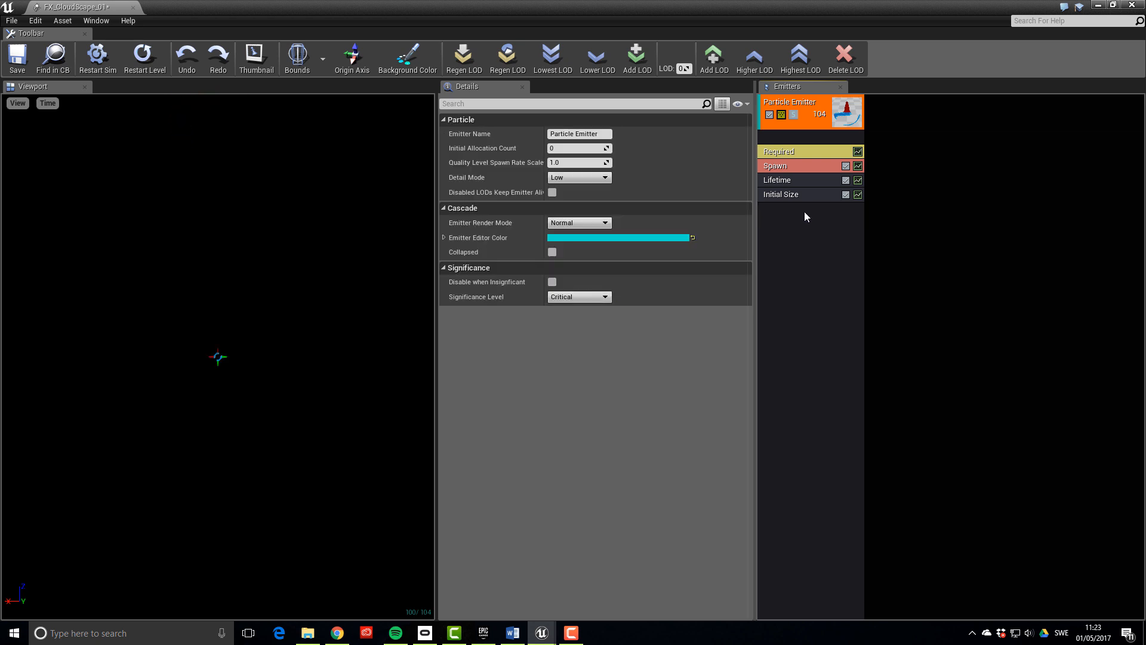
pyautogui.moveTo(310, 291)
pyautogui.mouseDown()
pyautogui.moveTo(303, 311)
pyautogui.moveTo(306, 280)
pyautogui.mouseUp()
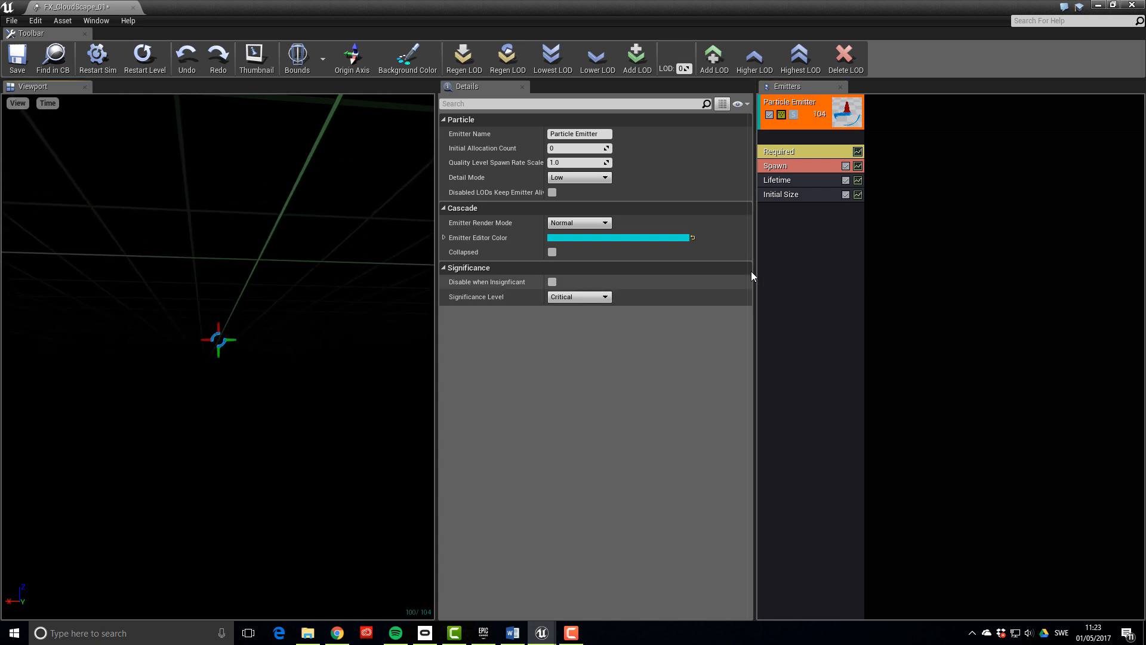
# Add a Skel Vert/Surf Location module with Source Type Surfaces and actor parameter SkyActor
pyautogui.click(767, 252)
pyautogui.rightClick(770, 237)
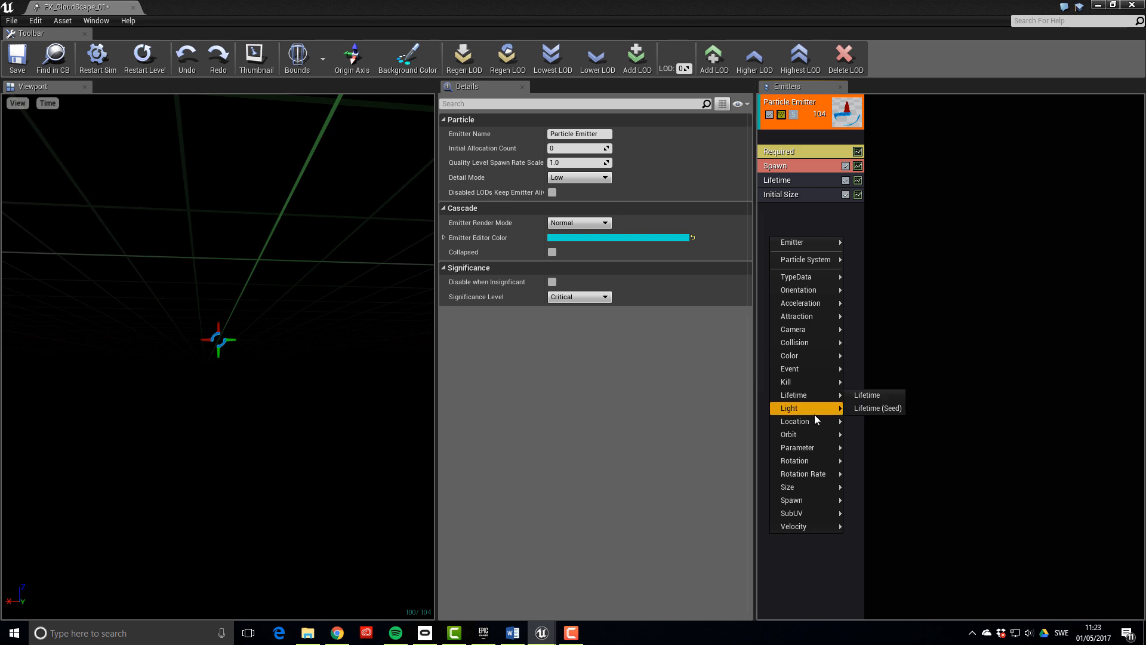
pyautogui.moveTo(815, 423)
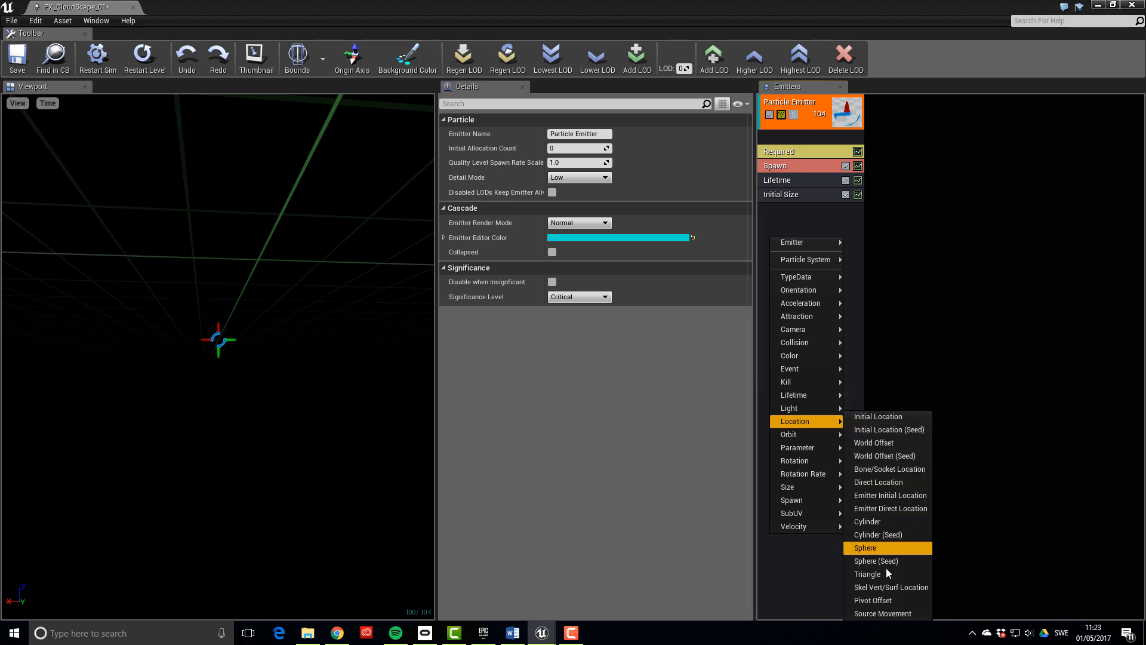
pyautogui.click(890, 587)
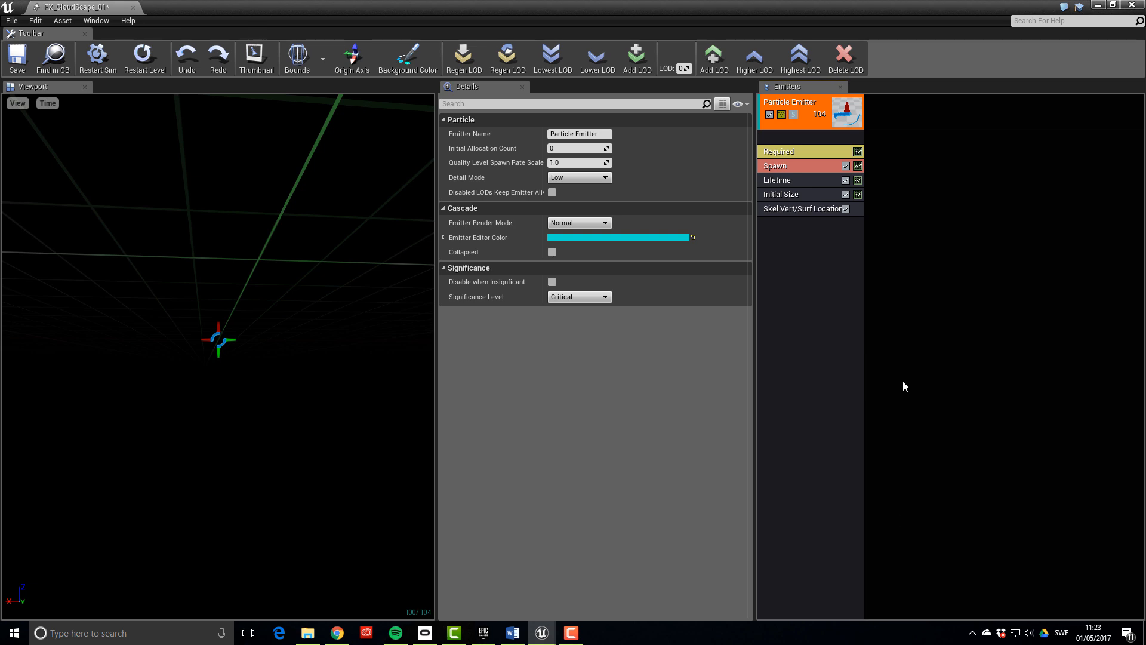
pyautogui.click(786, 210)
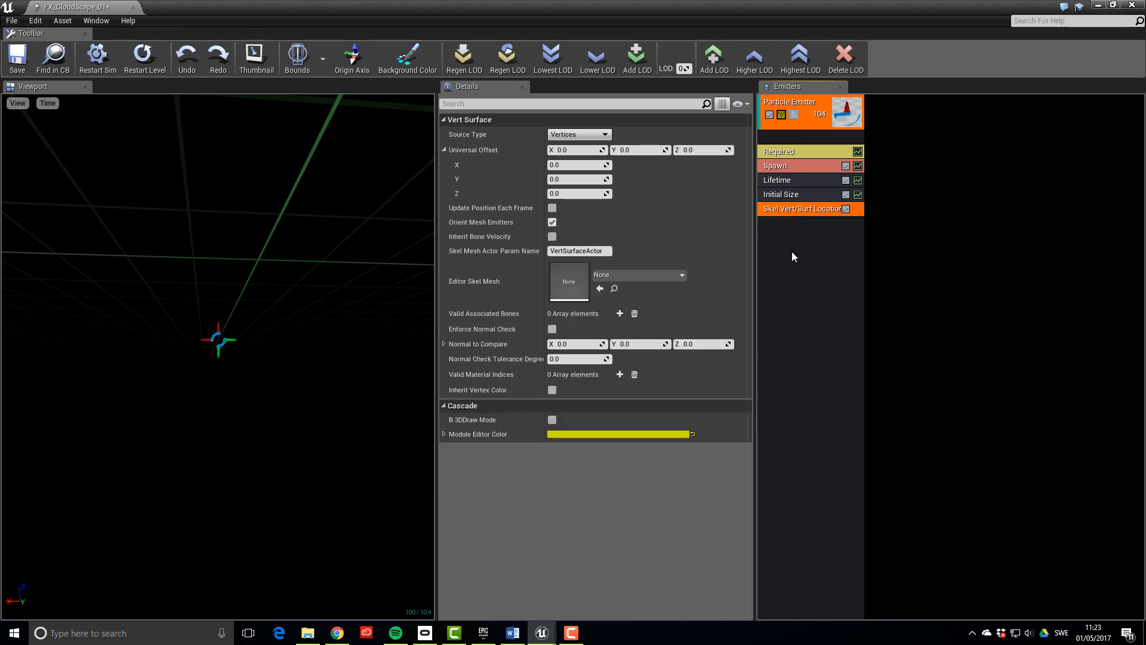
pyautogui.click(606, 134)
pyautogui.click(597, 153)
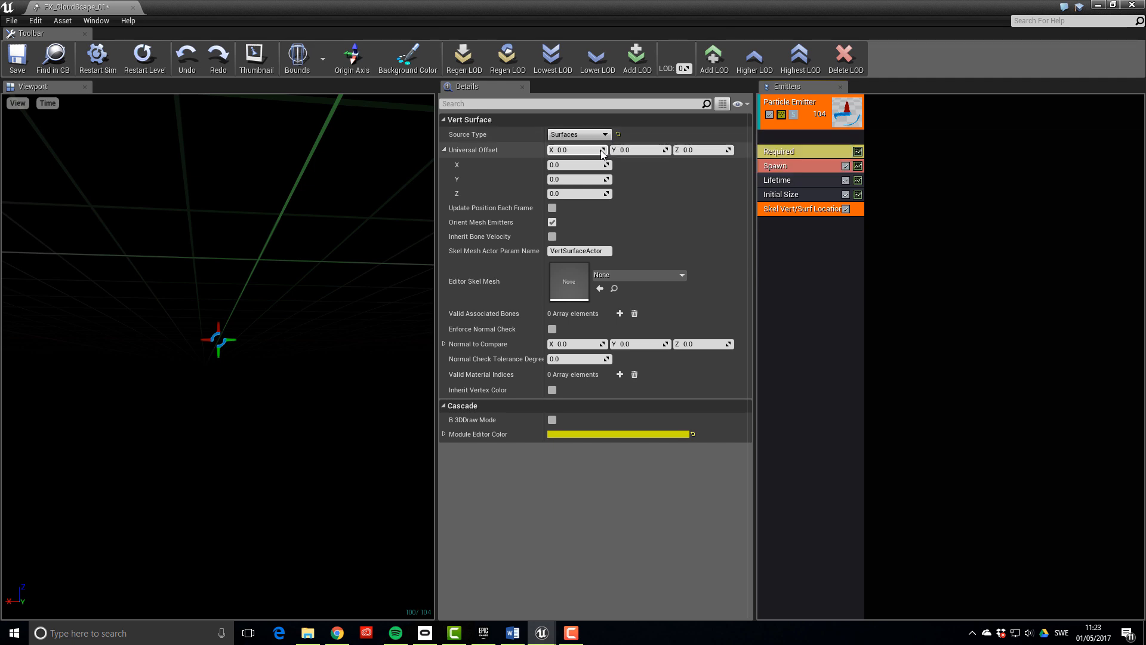
pyautogui.click(604, 251)
pyautogui.write('SkyActor')
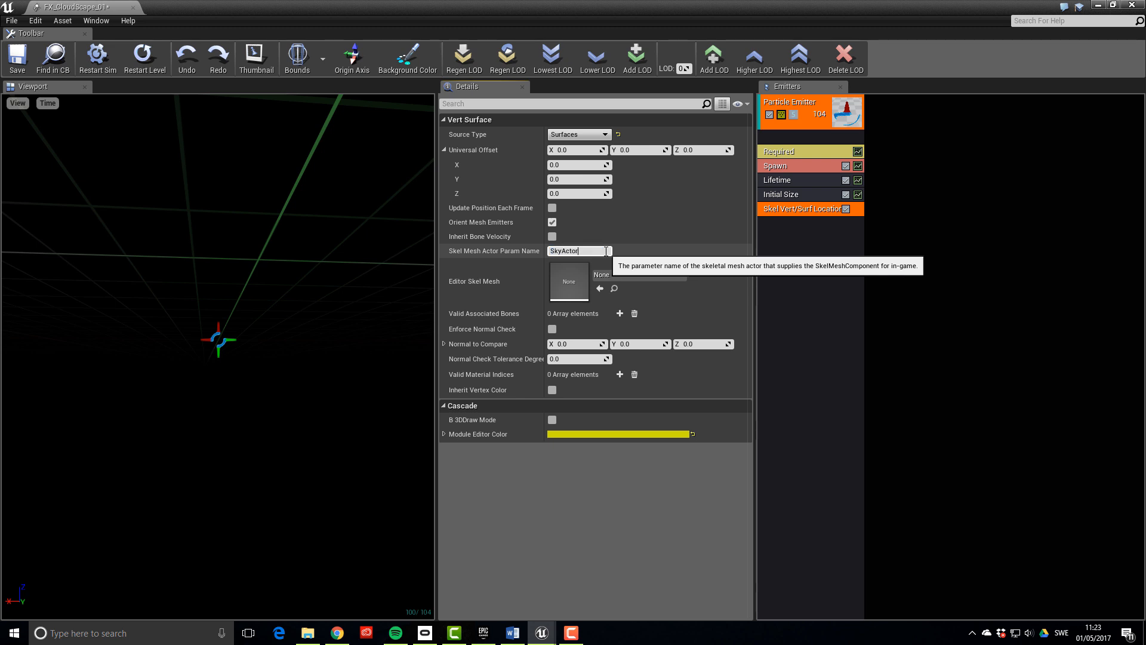
pyautogui.press('Return')
pyautogui.hotkey('ctrl', 'c')
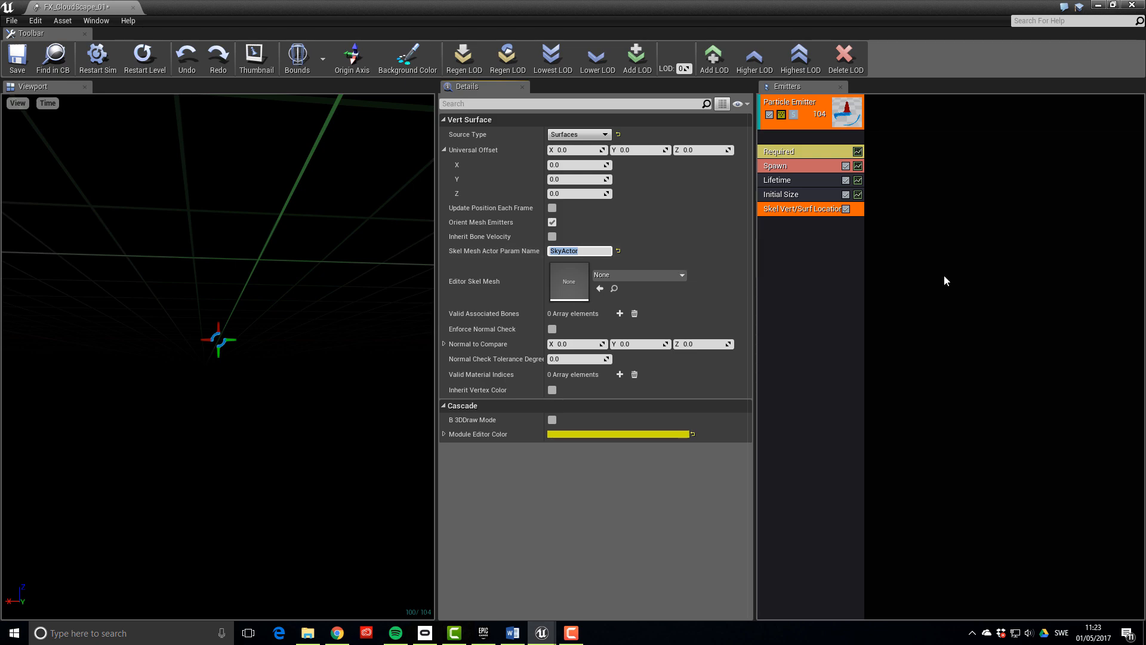
pyautogui.click(826, 256)
pyautogui.moveTo(90, 8); pyautogui.dragTo(1145, 185)
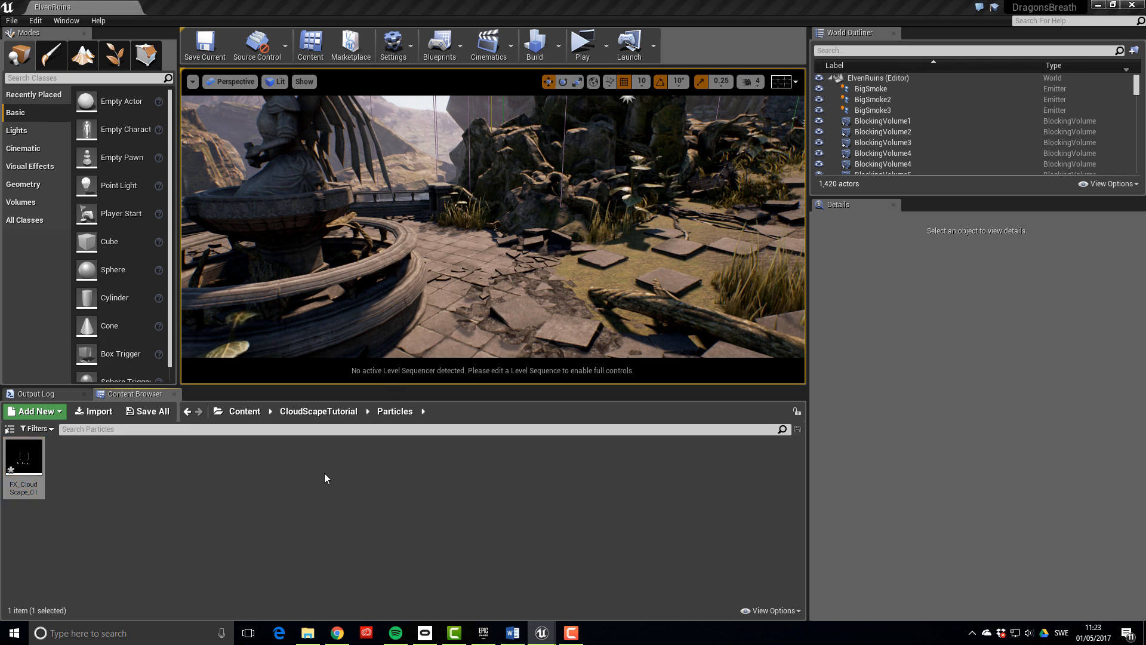
# Place FX_CloudScape_01 in the ElvenRuins level, raised to -5440, 1400, 7670 cm
pyautogui.click(24, 463)
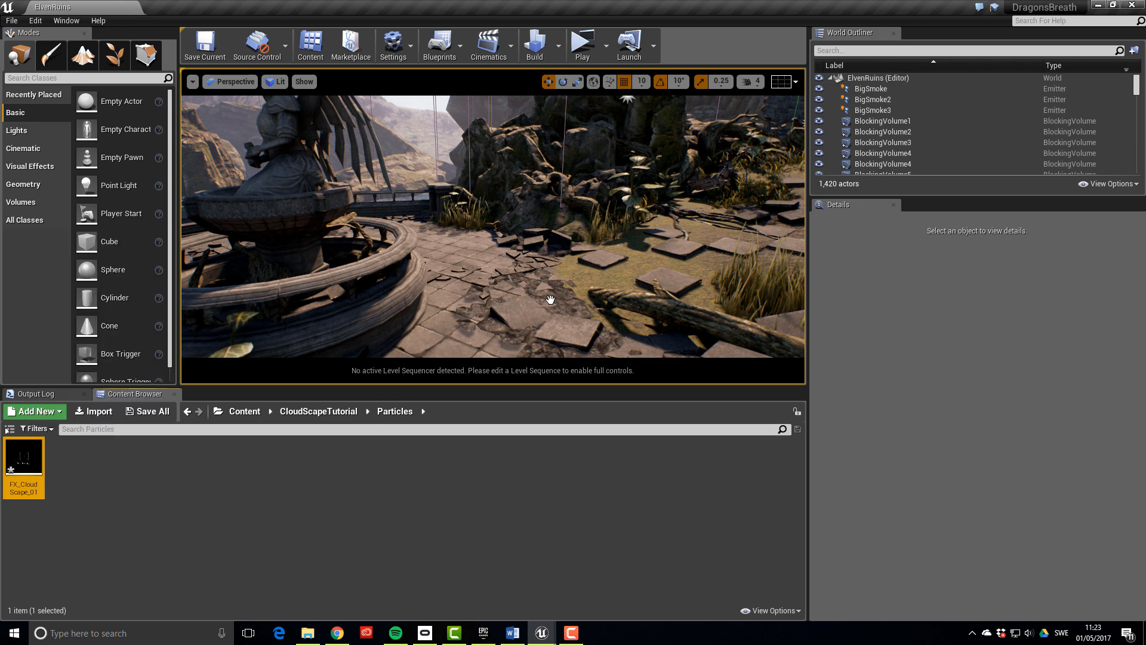
pyautogui.moveTo(526, 302); pyautogui.dragTo(529, 231)
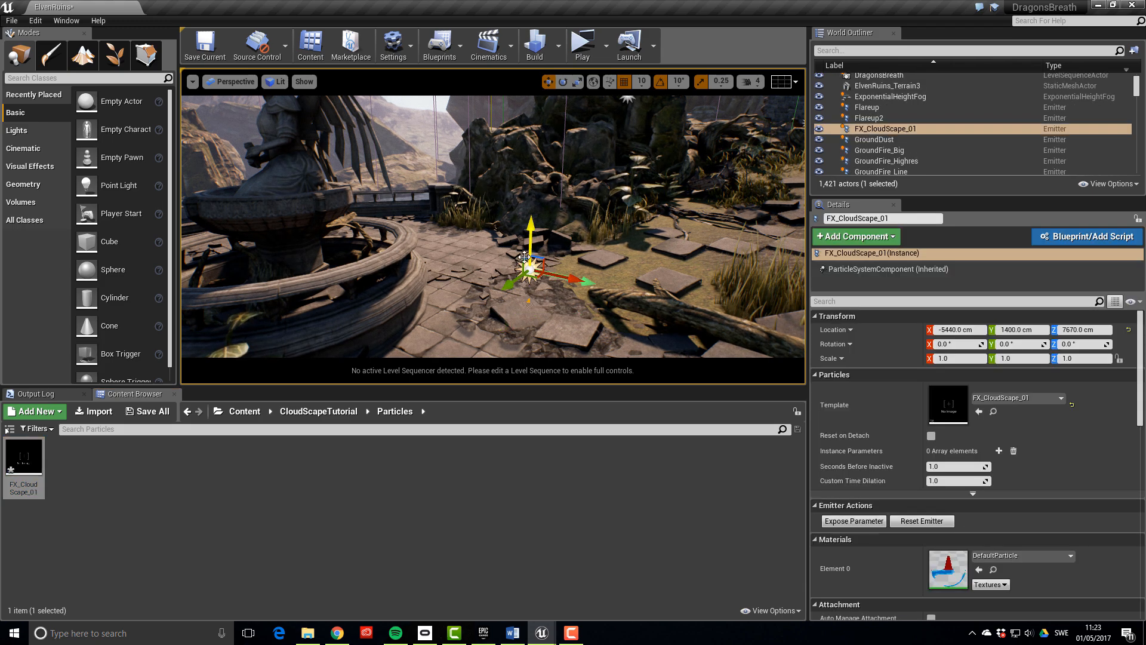
pyautogui.moveTo(507, 281)
pyautogui.mouseDown(button='right')
pyautogui.moveTo(532, 316)
pyautogui.moveTo(513, 305)
pyautogui.moveTo(520, 298)
pyautogui.mouseUp(button='right')
pyautogui.press('w')
# Drag SkySpawnMesh_V001 from the Mesh folder into the level and raise it above the emitter
pyautogui.click(323, 413)
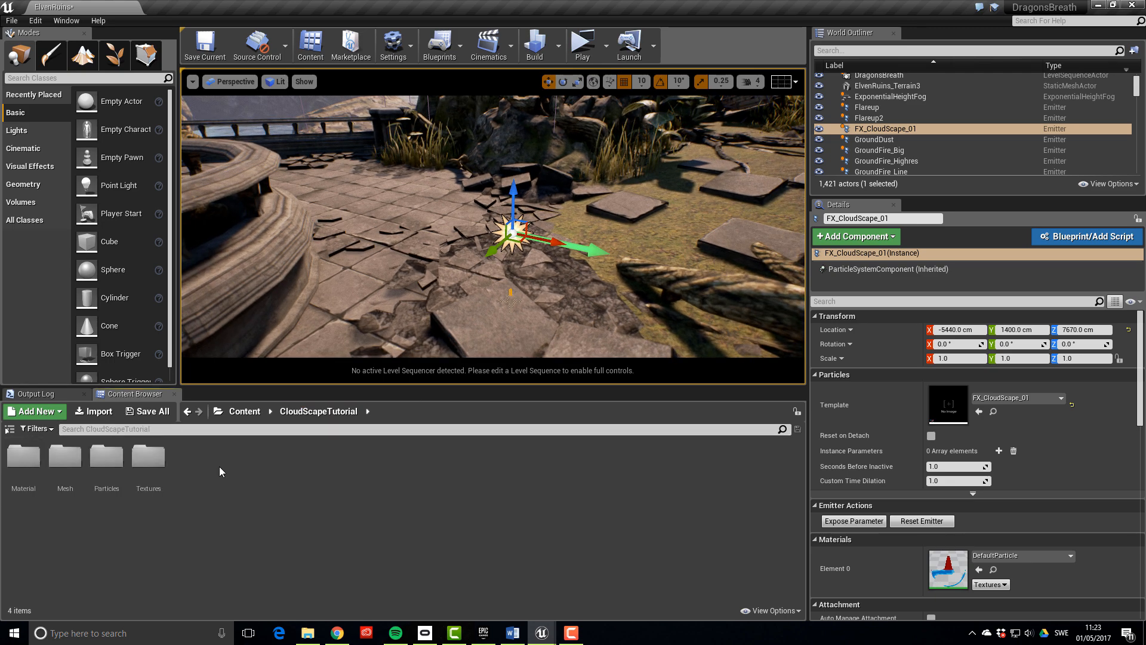
pyautogui.doubleClick(74, 463)
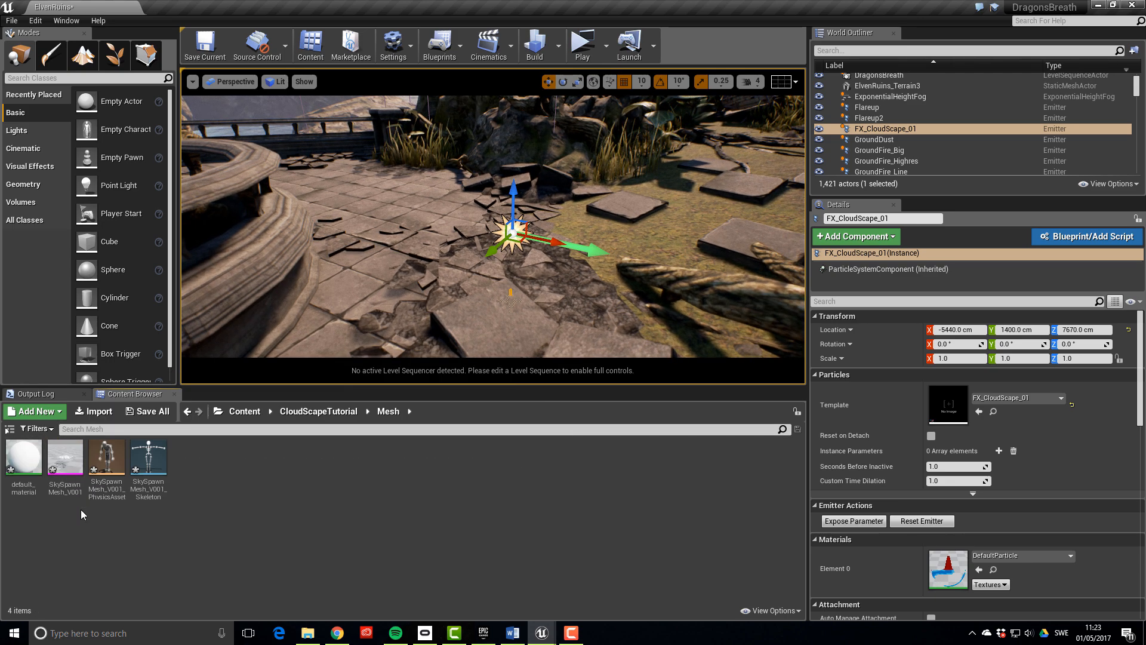
pyautogui.moveTo(66, 469); pyautogui.dragTo(439, 251)
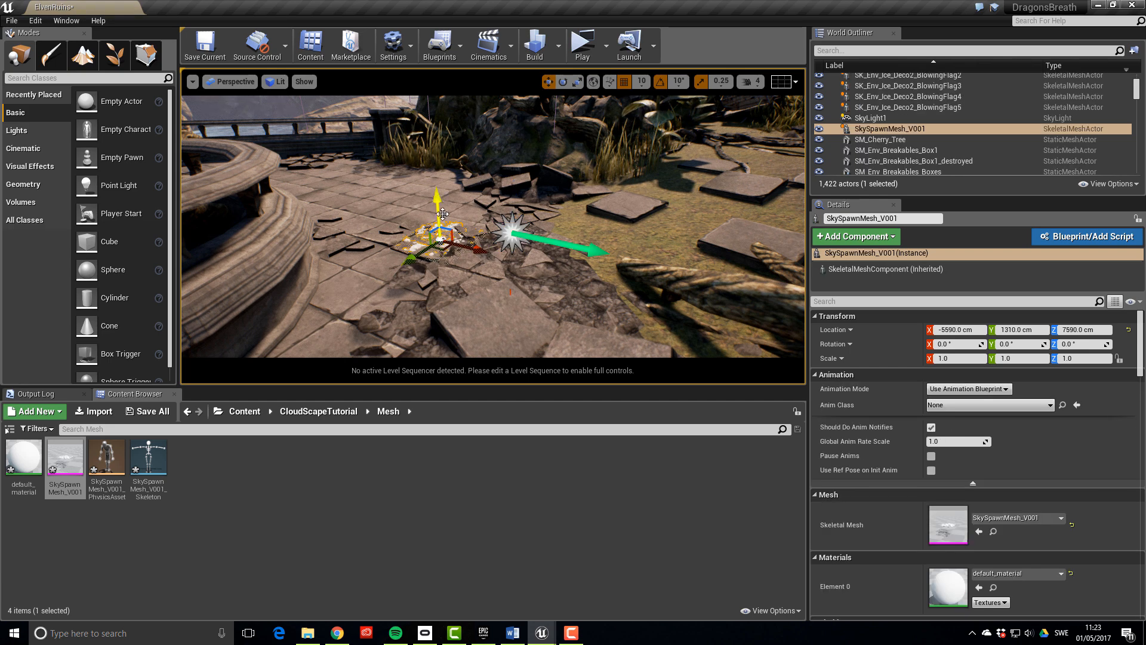
pyautogui.moveTo(436, 201); pyautogui.dragTo(431, 89)
pyautogui.click(436, 107)
pyautogui.hotkey('ctrl', 'z')
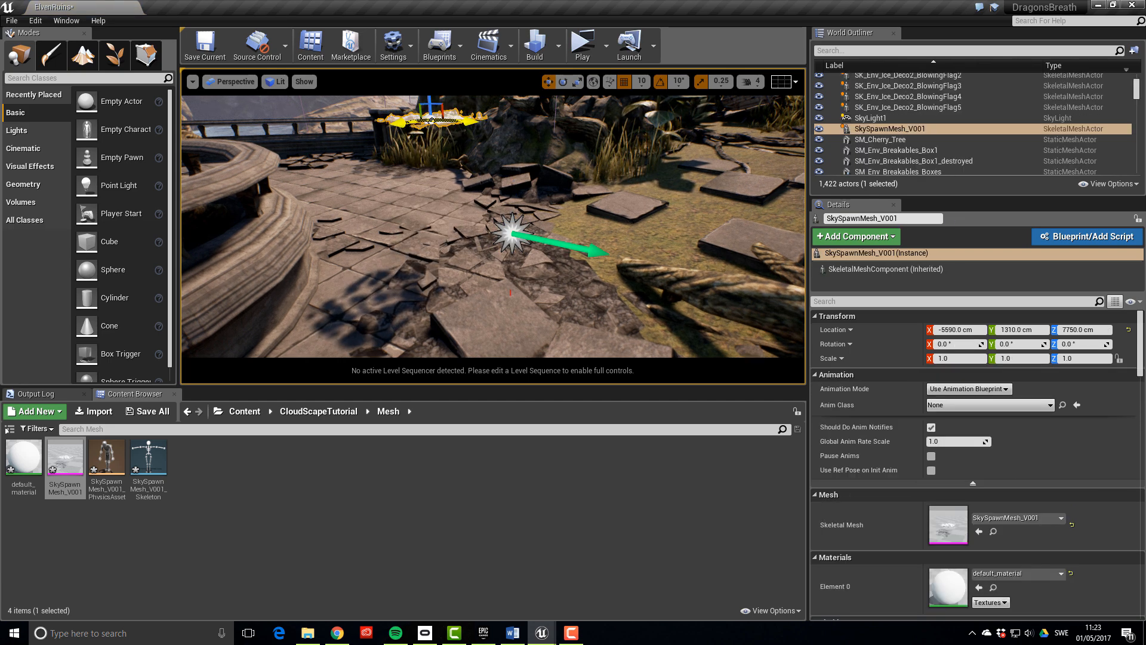
pyautogui.moveTo(436, 113); pyautogui.dragTo(438, 69, button='right')
# Scale the cloud mesh to 10 on X, Y and Z
pyautogui.click(960, 358)
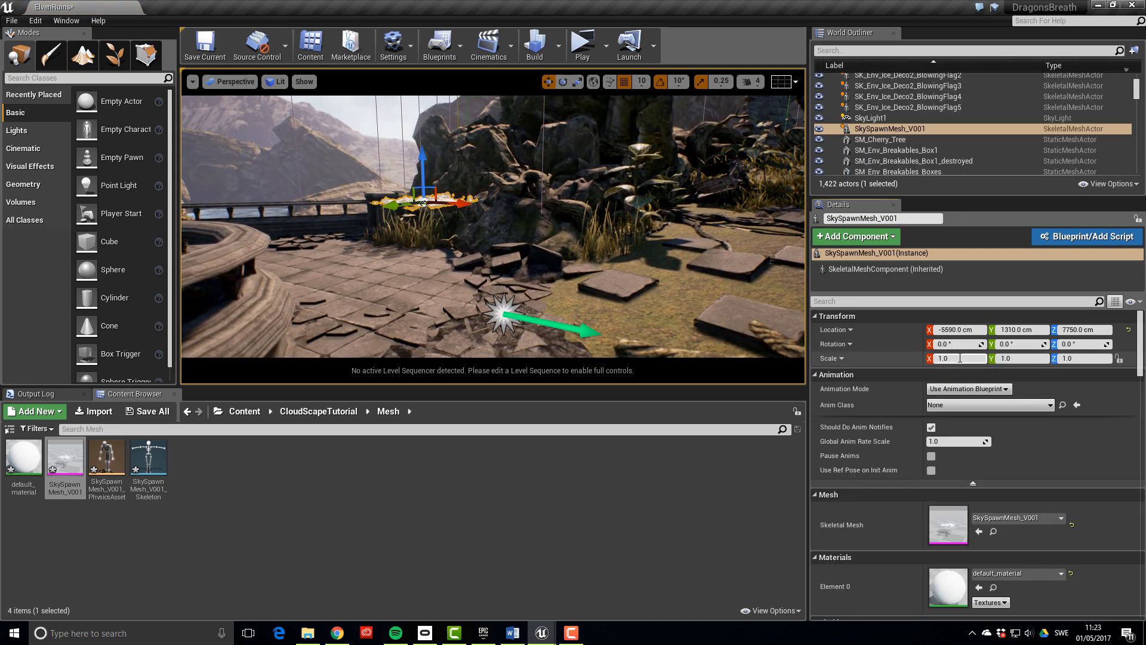
pyautogui.write('10')
pyautogui.press('Tab')
pyautogui.write('10')
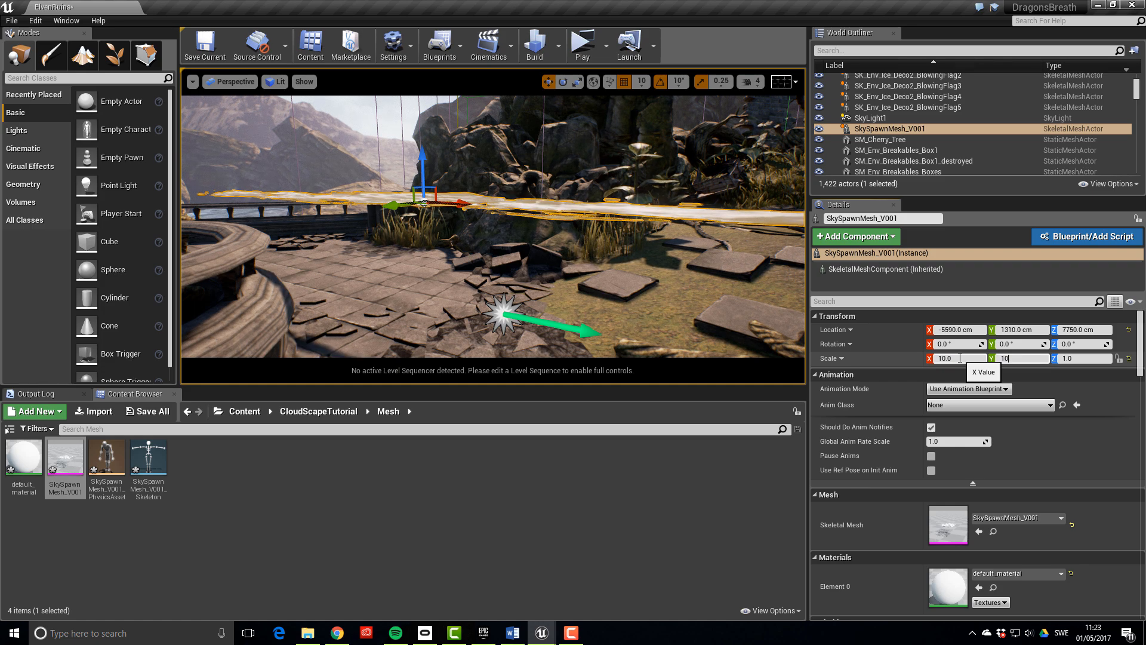
pyautogui.press('Tab')
pyautogui.write('10')
pyautogui.press('Return')
pyautogui.moveTo(493, 227); pyautogui.dragTo(526, 354, button='right')
# Add an Actor-type instance parameter named SkyActor to FX_CloudScape_01
pyautogui.click(521, 306)
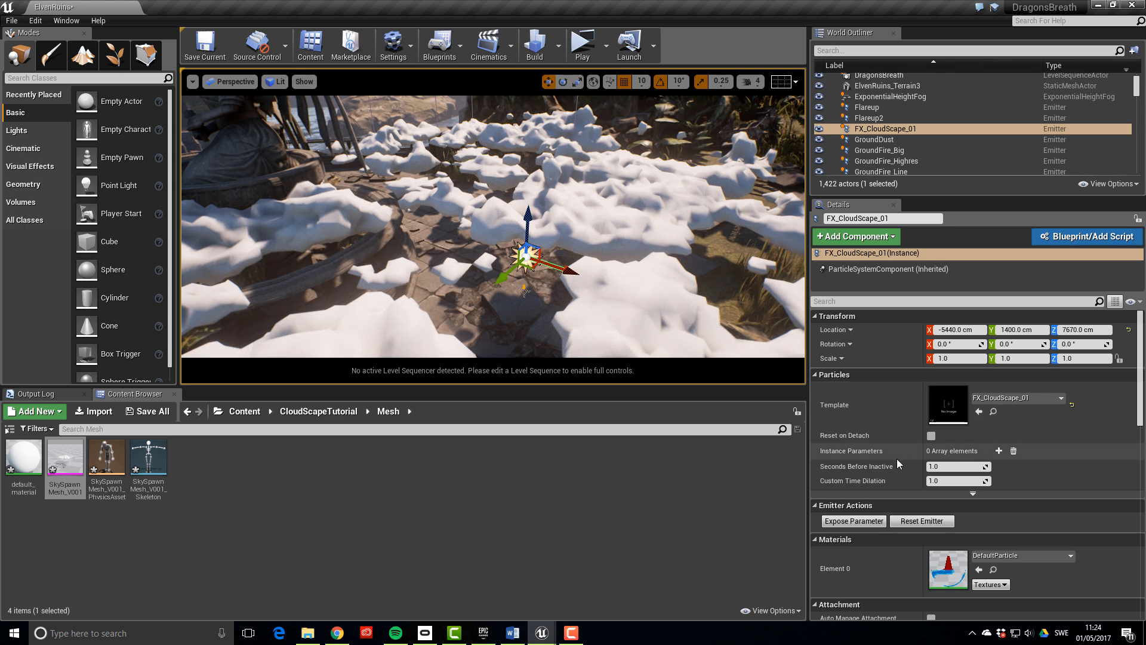
pyautogui.click(998, 450)
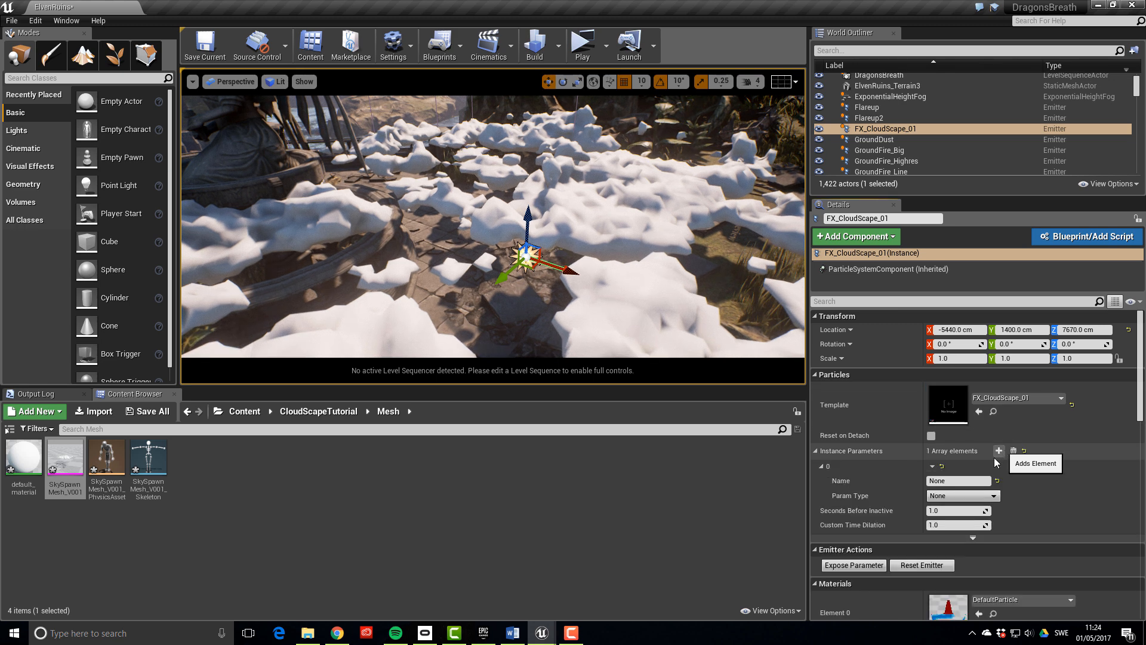
pyautogui.click(974, 482)
pyautogui.hotkey('ctrl', 'v')
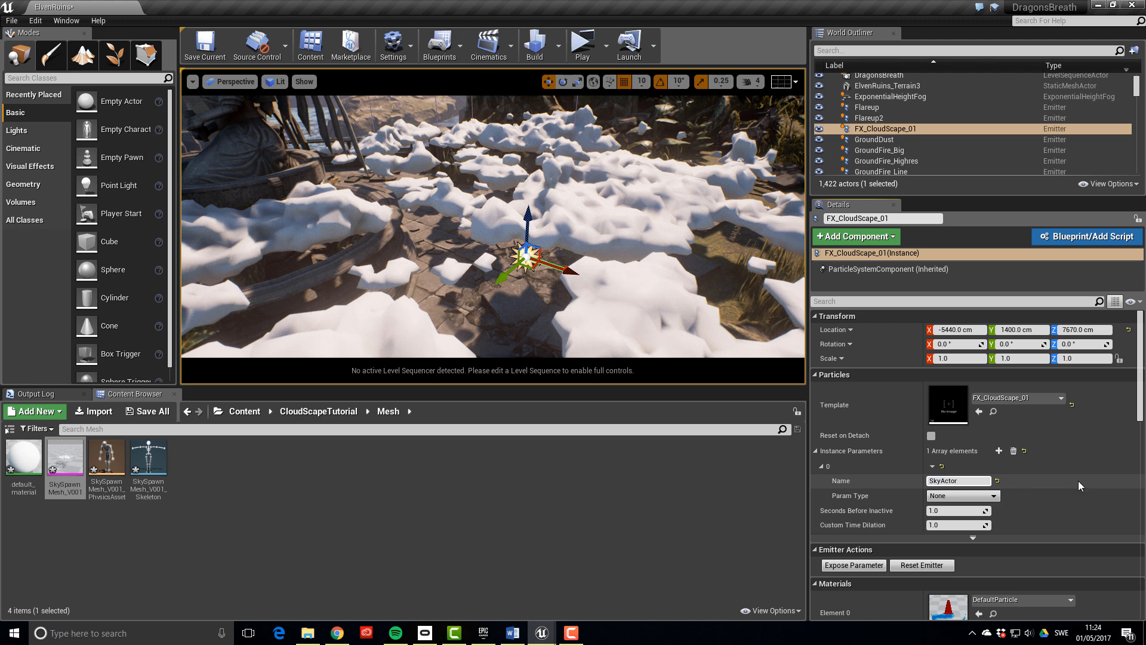
pyautogui.click(993, 496)
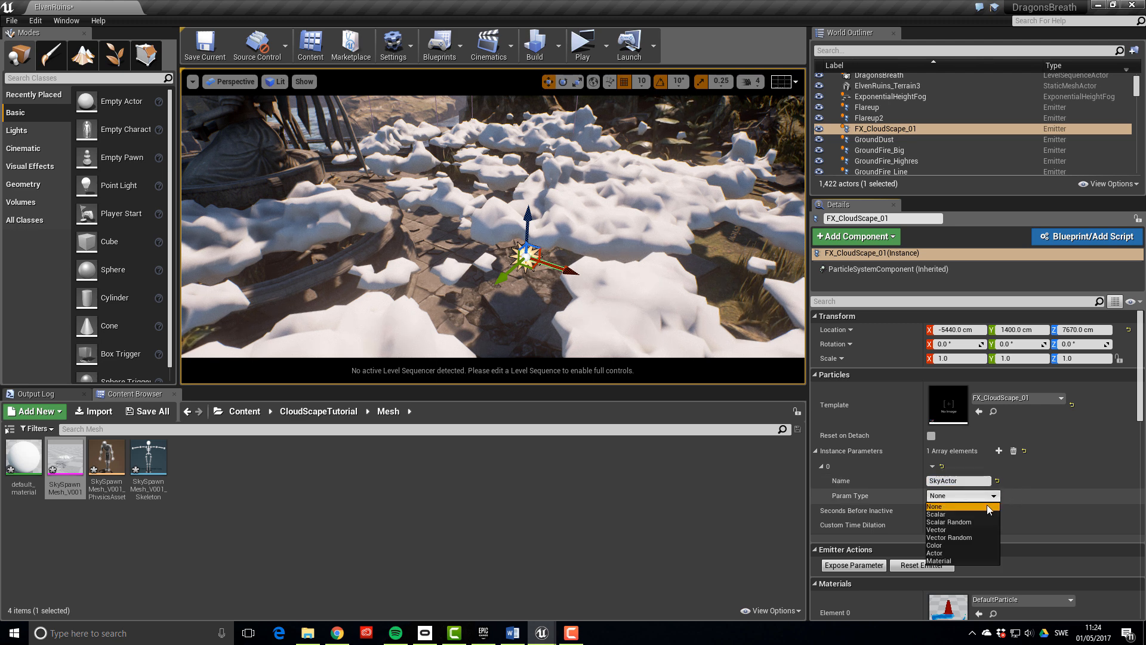
pyautogui.click(947, 552)
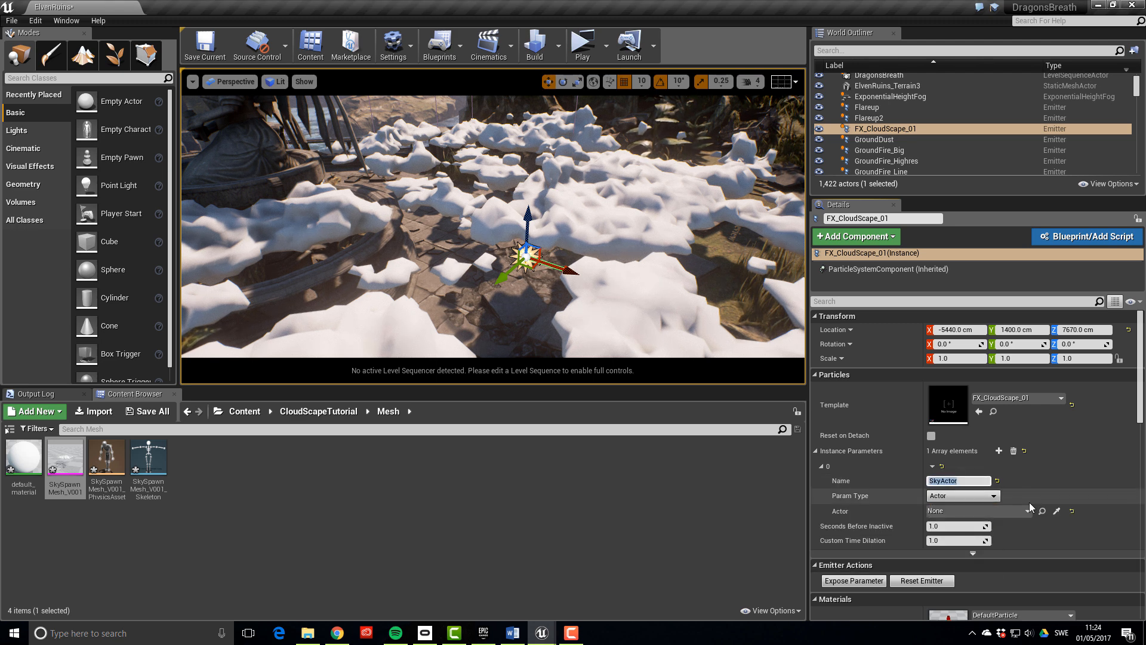
# Assign SkySpawnMesh_V001 as SkyActor's actor and check the clouds spawning over it
pyautogui.click(1027, 512)
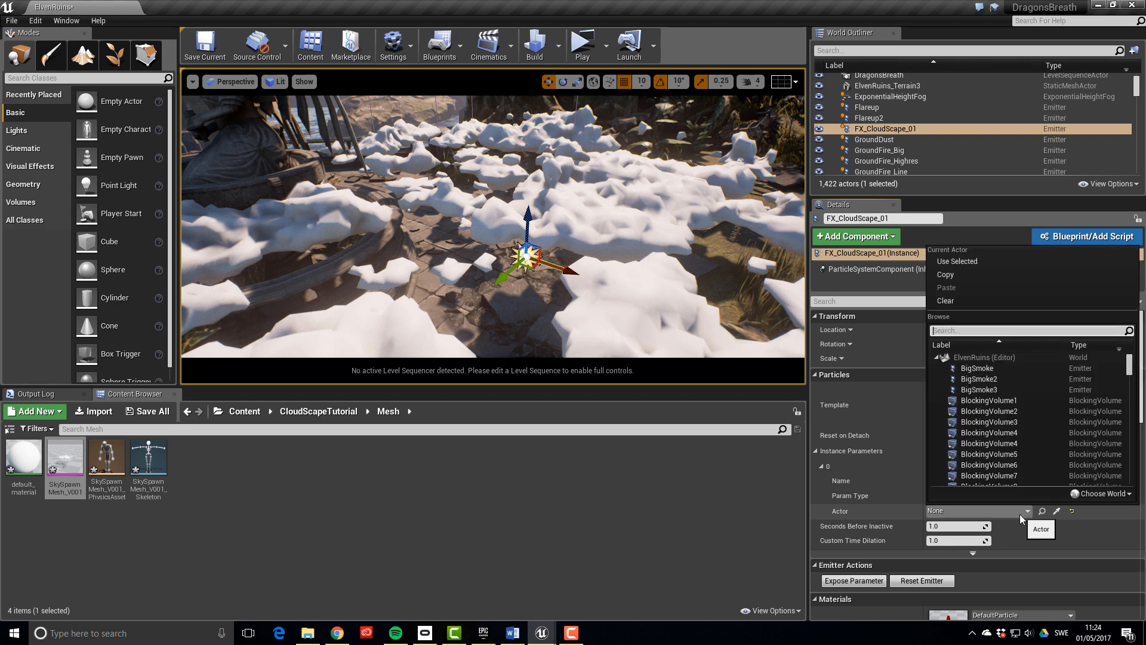
pyautogui.write('skym')
pyautogui.press('BackSpace')
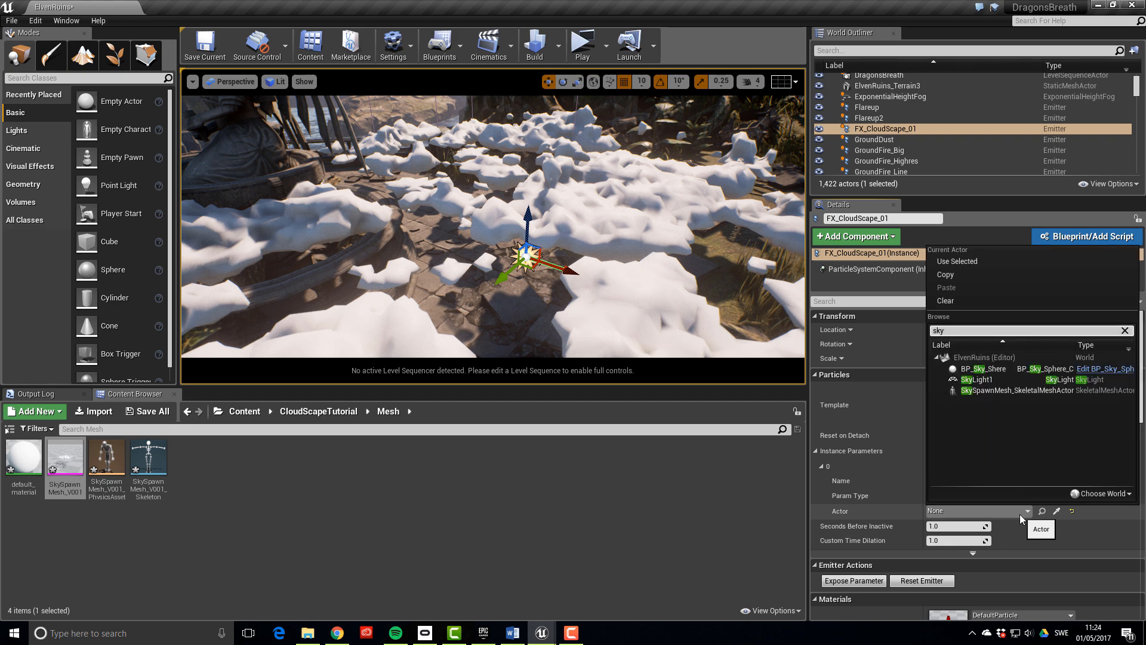
pyautogui.click(994, 390)
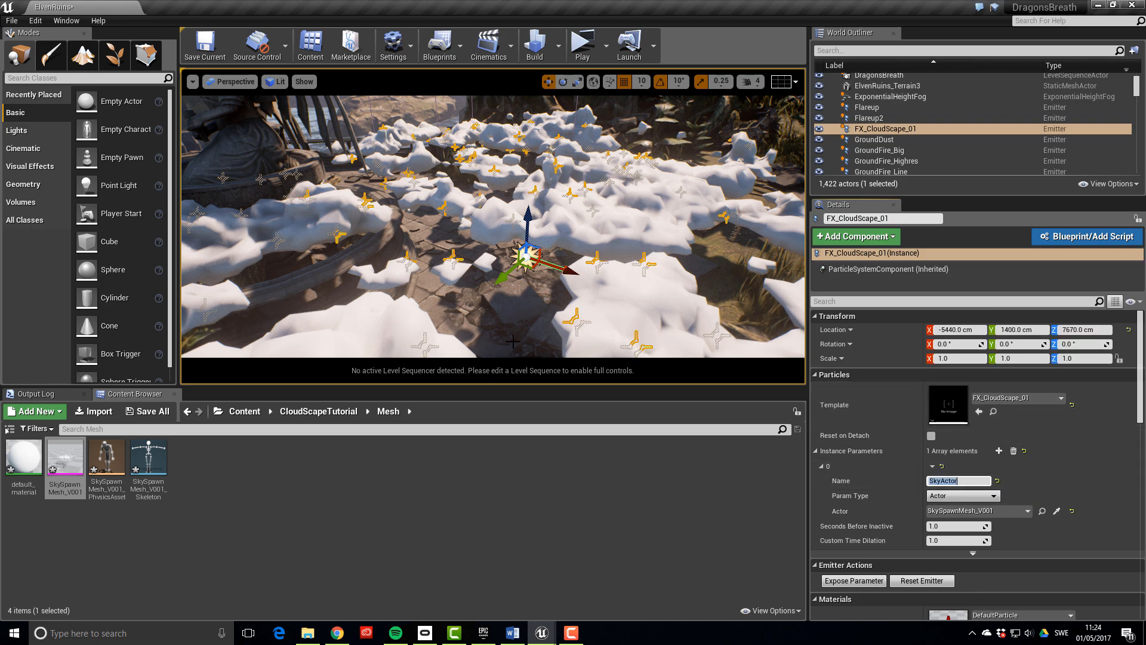
pyautogui.moveTo(493, 227); pyautogui.dragTo(328, 211, button='right')
pyautogui.moveTo(589, 232); pyautogui.dragTo(677, 206, button='right')
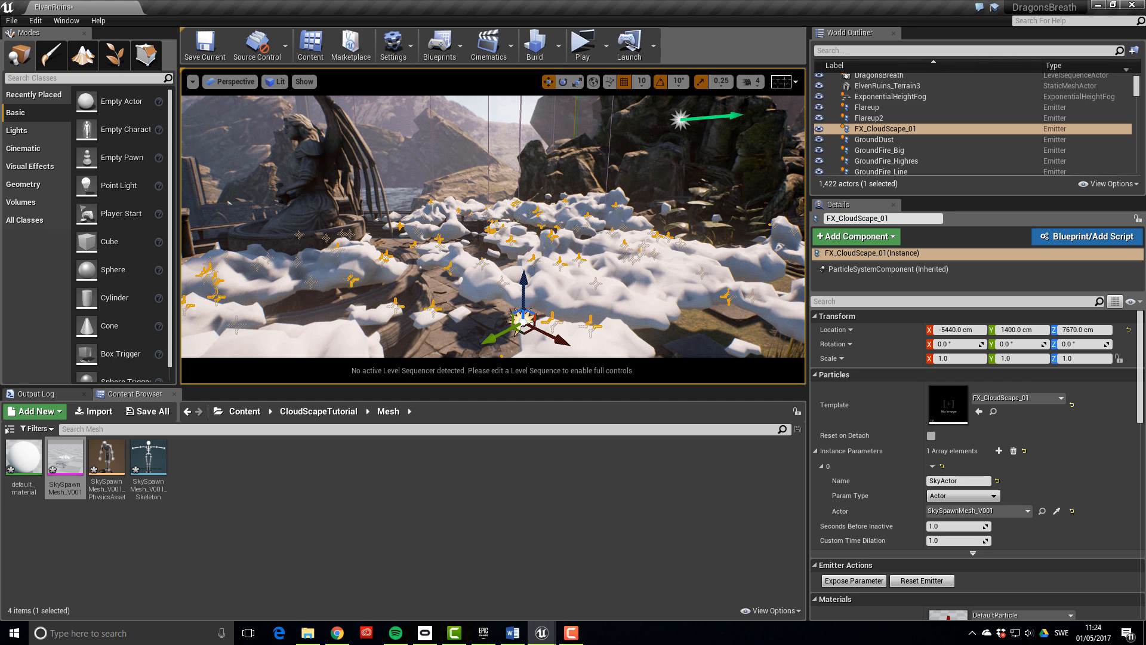
# Select the SkySpawnMesh_V001 cloud mesh and turn off Render in Main Pass
pyautogui.click(958, 481)
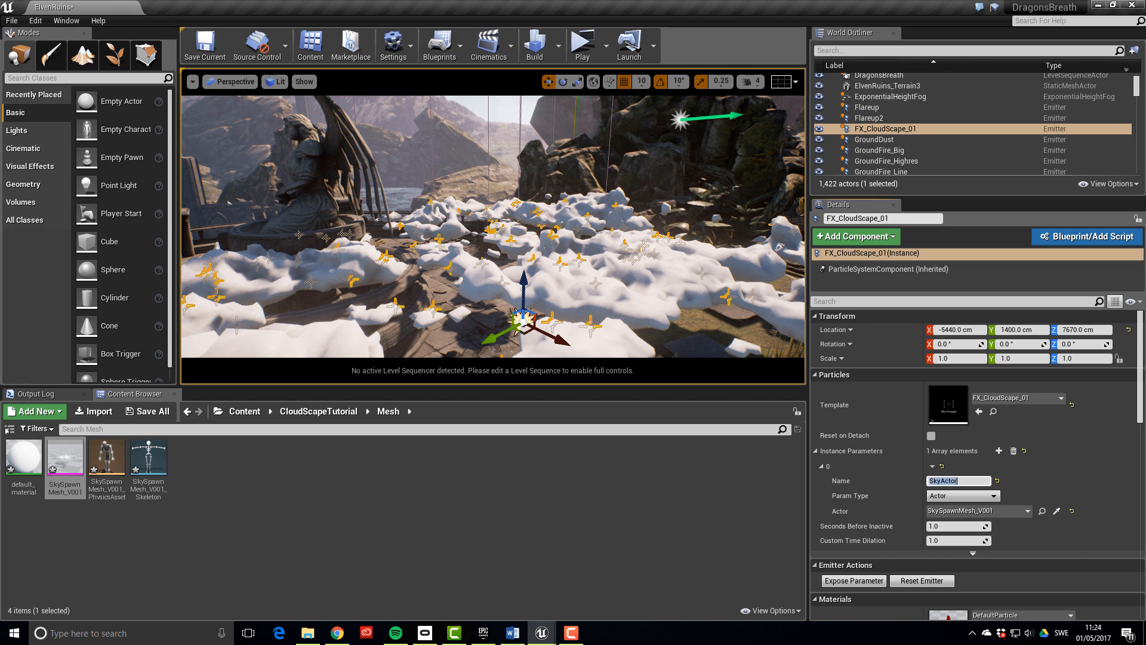
pyautogui.moveTo(493, 227); pyautogui.dragTo(525, 256, button='right')
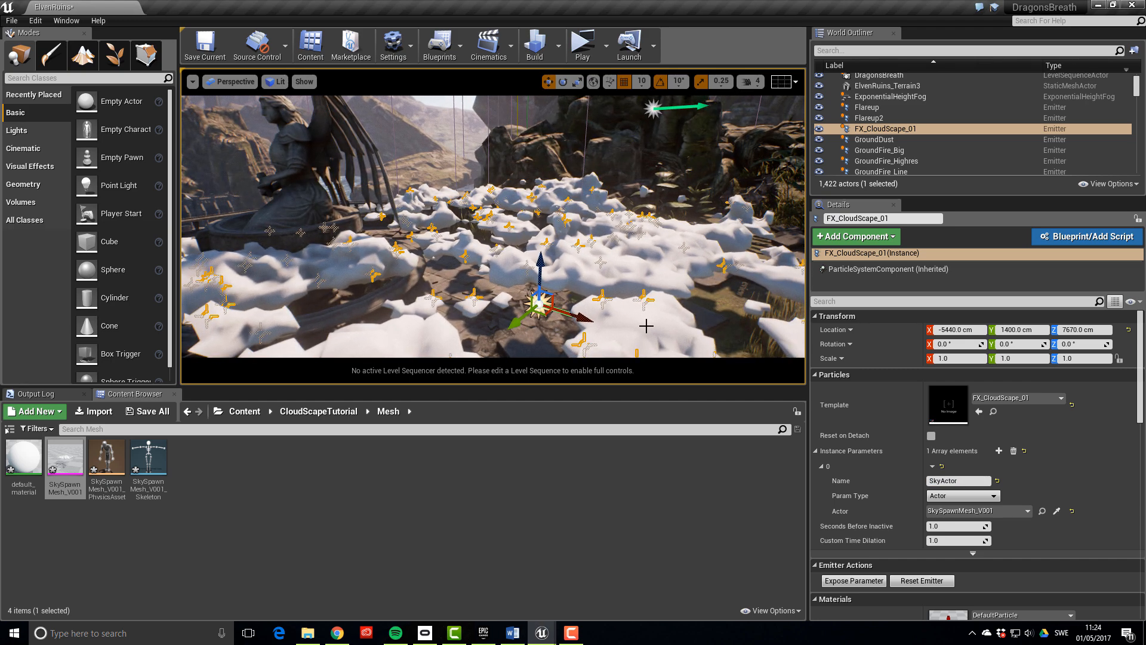
pyautogui.click(615, 336)
pyautogui.scroll(-10, 986, 468)
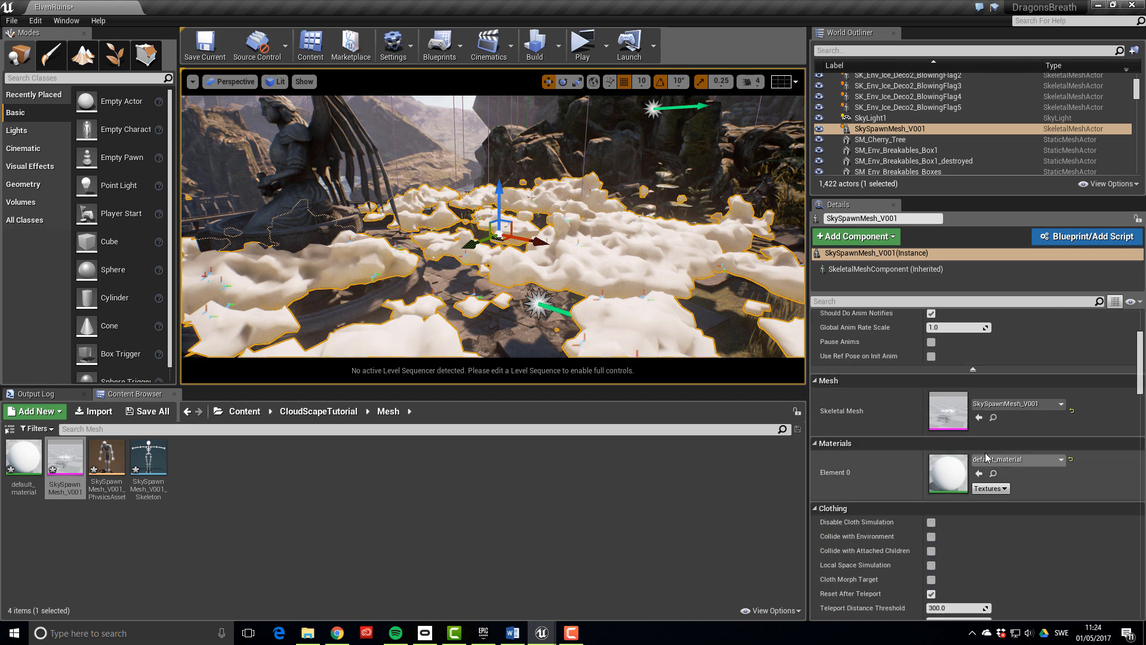
pyautogui.scroll(-10, 984, 454)
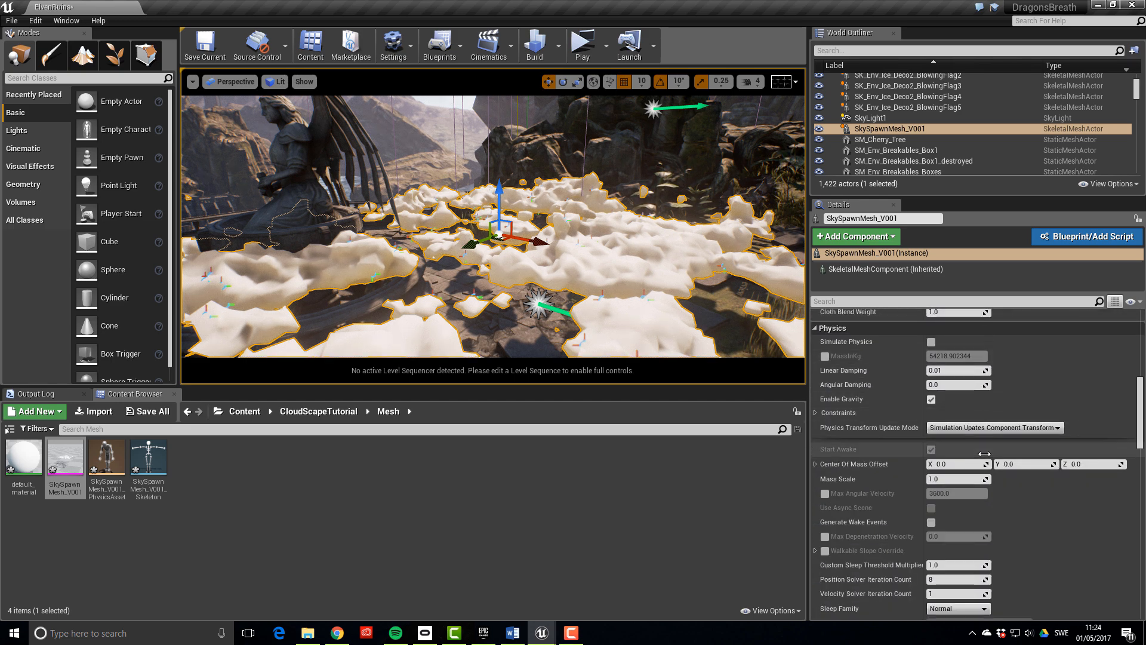
pyautogui.scroll(-10, 984, 455)
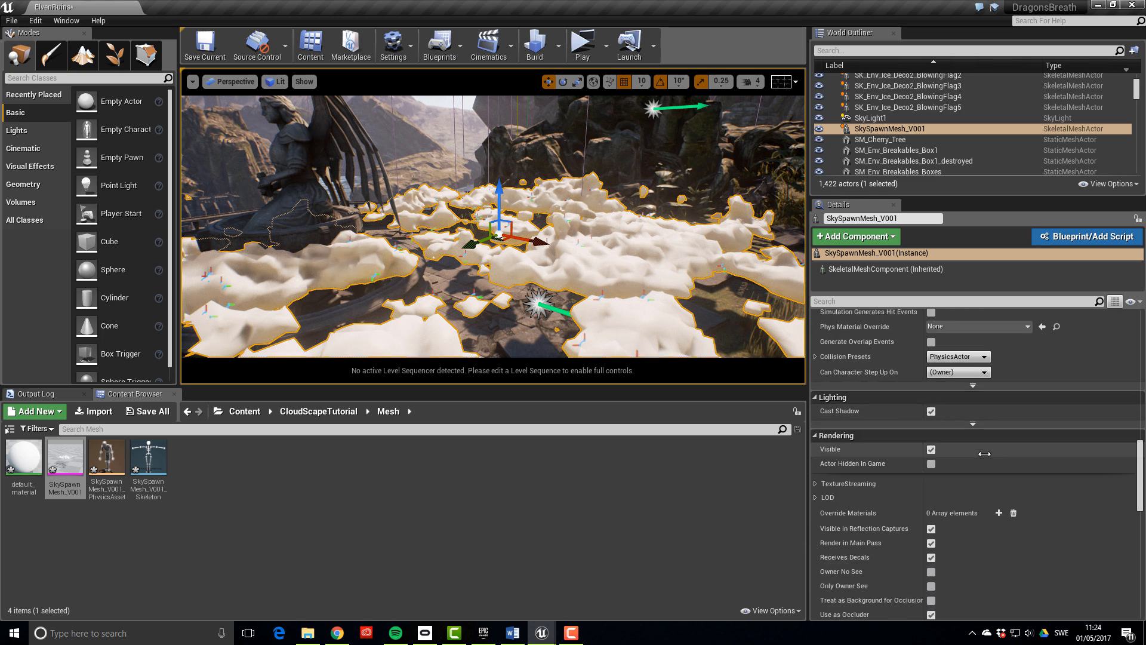
pyautogui.scroll(-1, 931, 394)
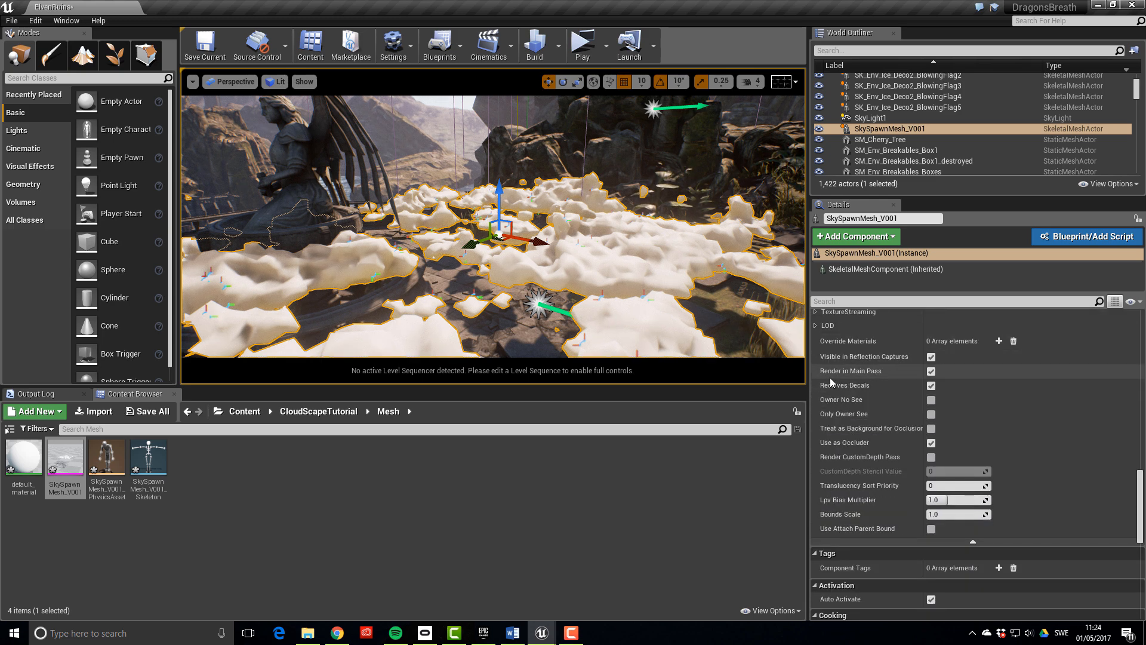
pyautogui.click(931, 371)
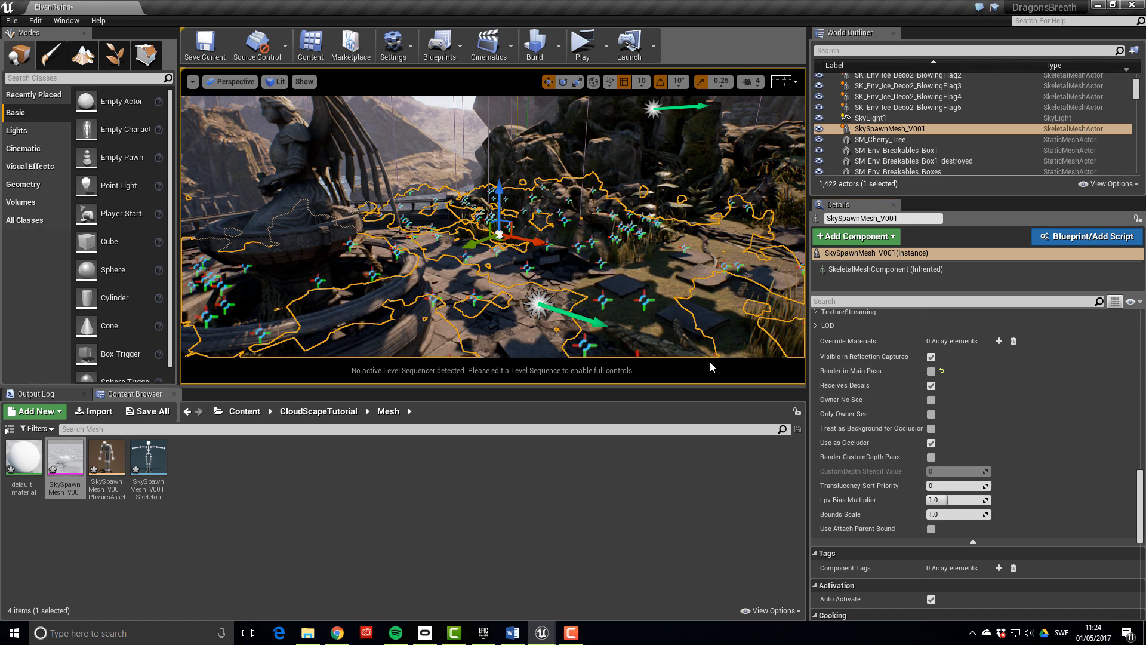
# Raise the cloud mesh slightly along Z
pyautogui.moveTo(493, 227); pyautogui.dragTo(604, 262, button='right')
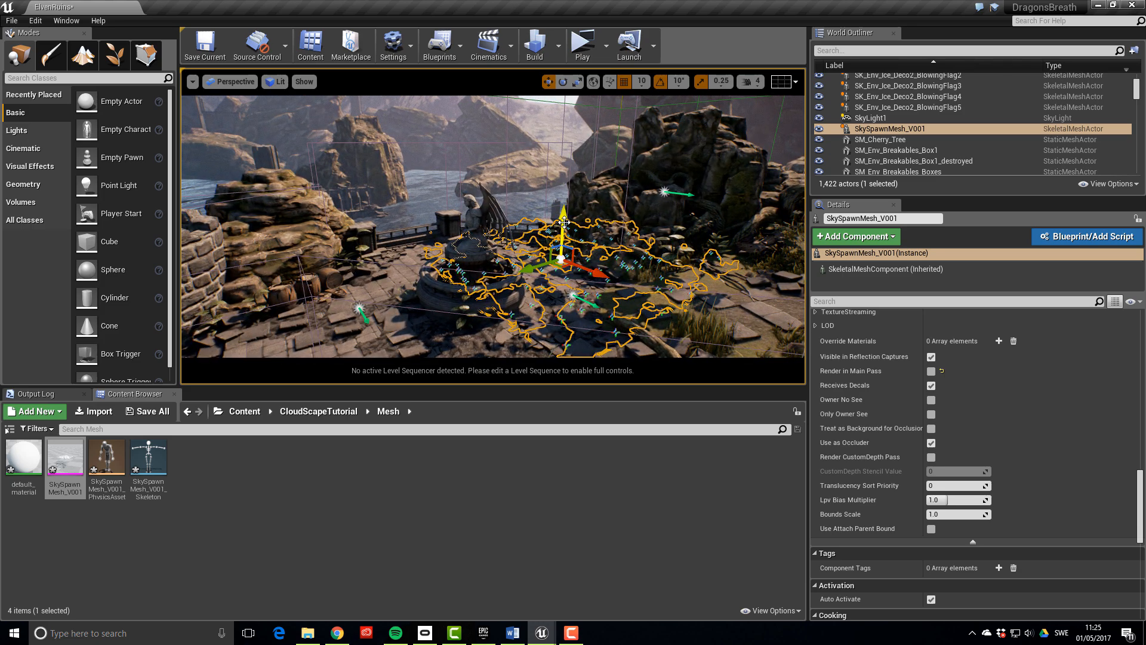
pyautogui.moveTo(562, 221); pyautogui.dragTo(563, 211)
pyautogui.scroll(-10, 985, 458)
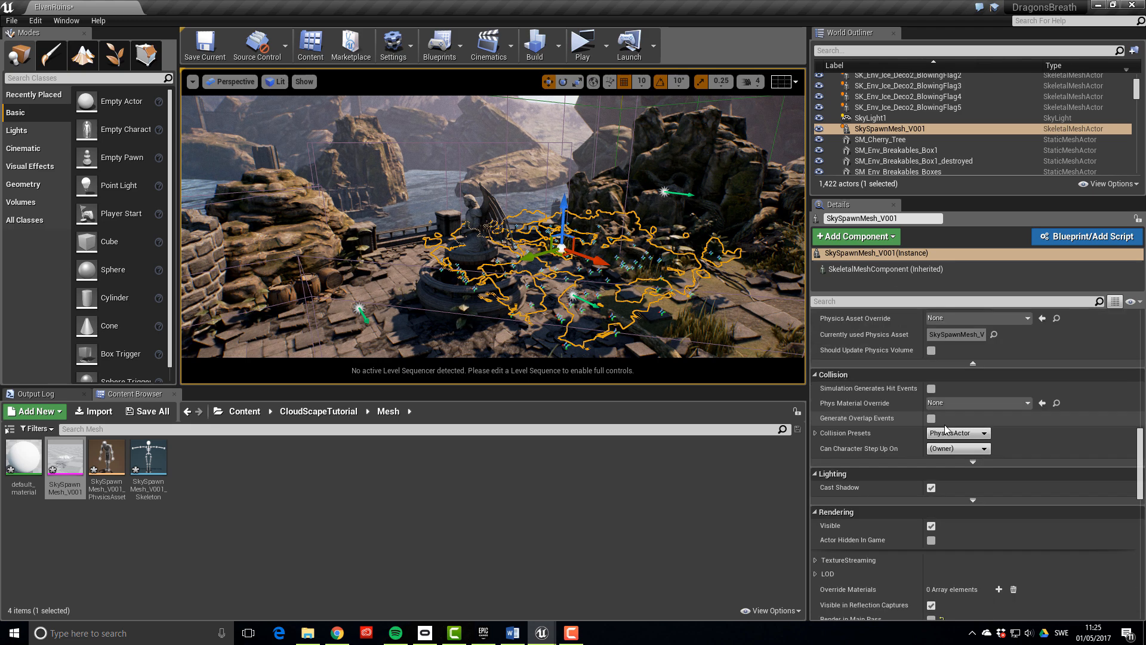
pyautogui.scroll(10, 986, 458)
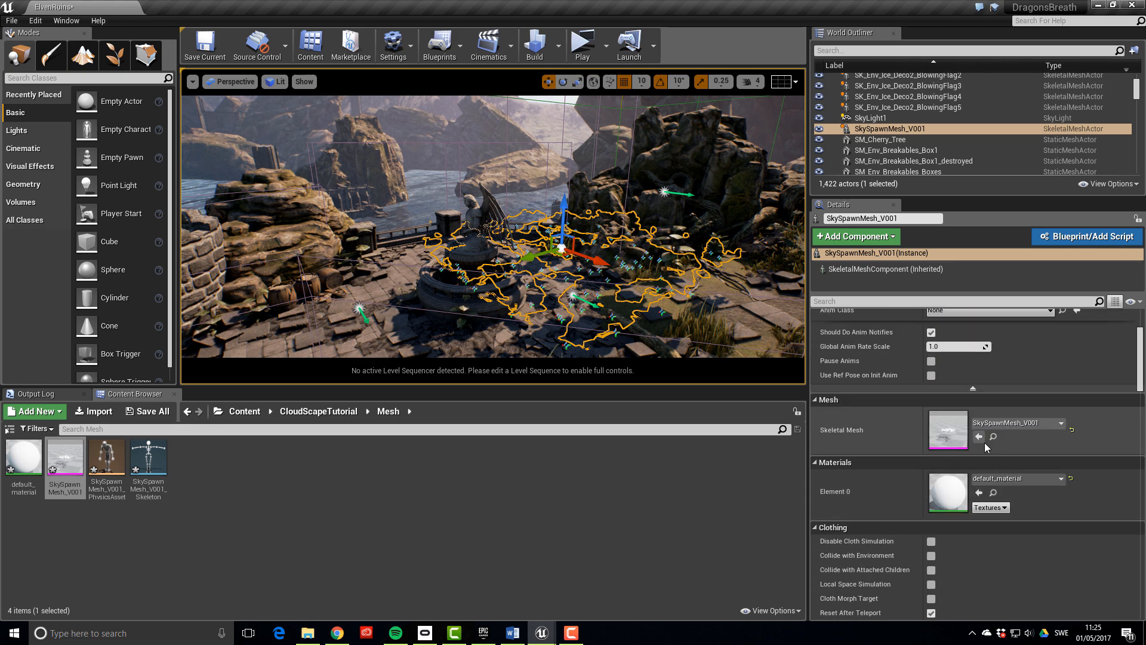
# Scale SkySpawnMesh_V001 to 500 on X, Y and Z
pyautogui.click(953, 358)
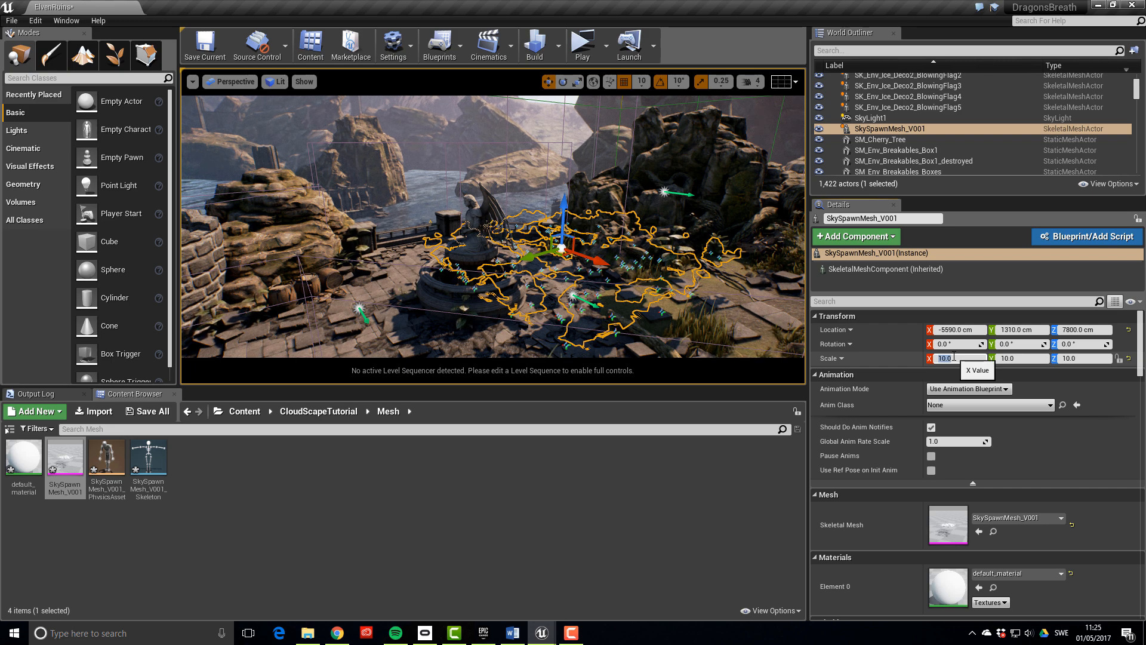
pyautogui.write('500')
pyautogui.press('Tab')
pyautogui.write('500')
pyautogui.press('Tab')
pyautogui.write('500')
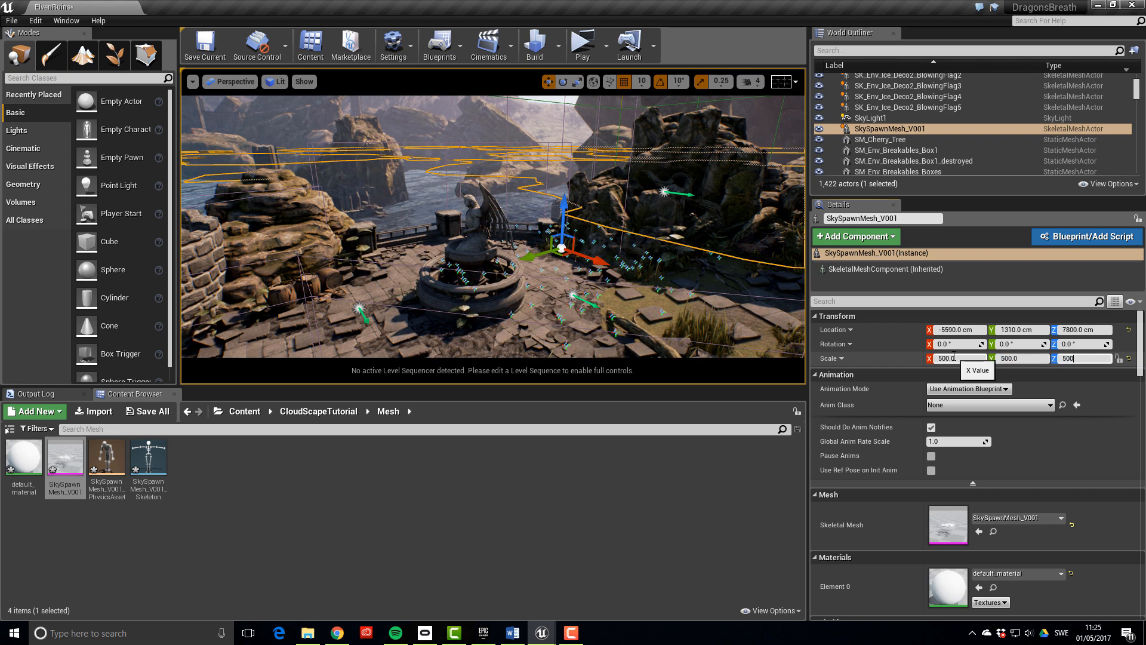
pyautogui.press('Return')
pyautogui.moveTo(493, 227)
pyautogui.mouseDown(button='right')
pyautogui.moveTo(549, 257)
pyautogui.moveTo(507, 203)
pyautogui.moveTo(621, 206)
pyautogui.moveTo(478, 227)
pyautogui.moveTo(396, 200)
pyautogui.moveTo(490, 234)
pyautogui.mouseUp(button='right')
# Move the mesh far along Y and negative X to -17940, -25720
pyautogui.moveTo(578, 250); pyautogui.dragTo(438, 221)
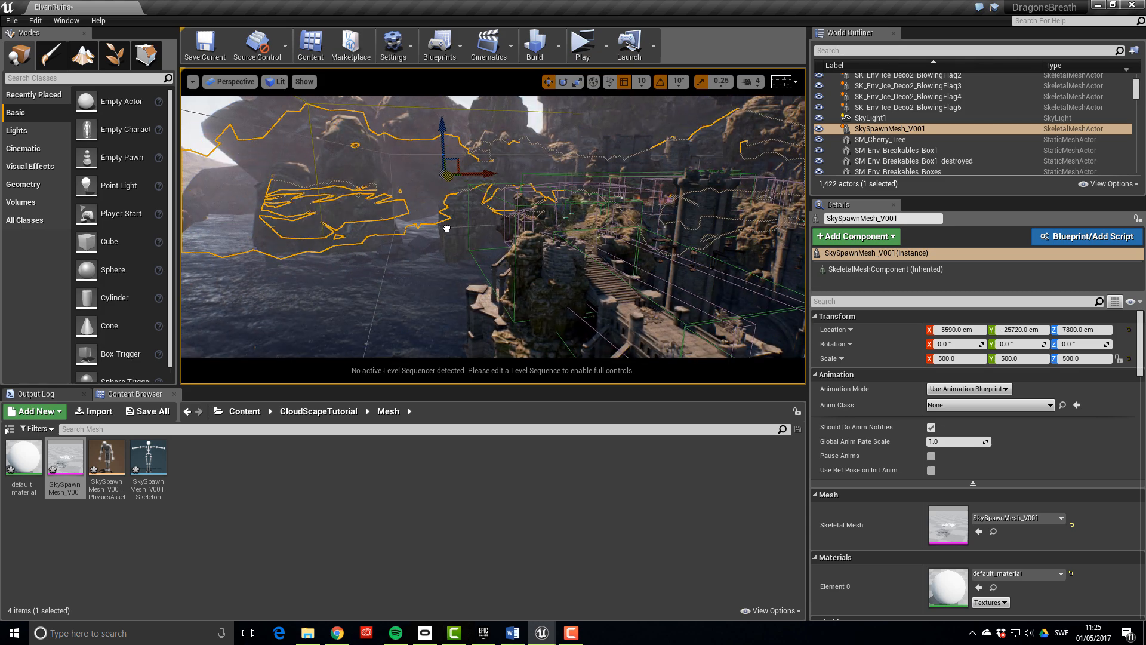
pyautogui.moveTo(494, 178); pyautogui.dragTo(404, 192)
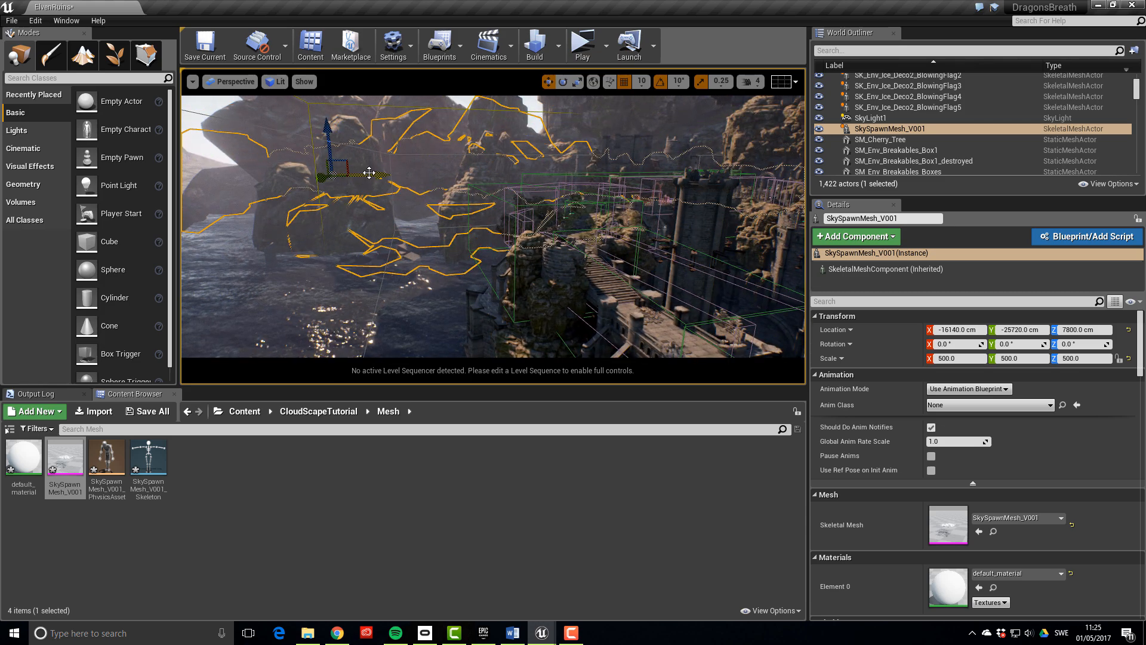
pyautogui.moveTo(369, 173); pyautogui.dragTo(226, 183, button='right')
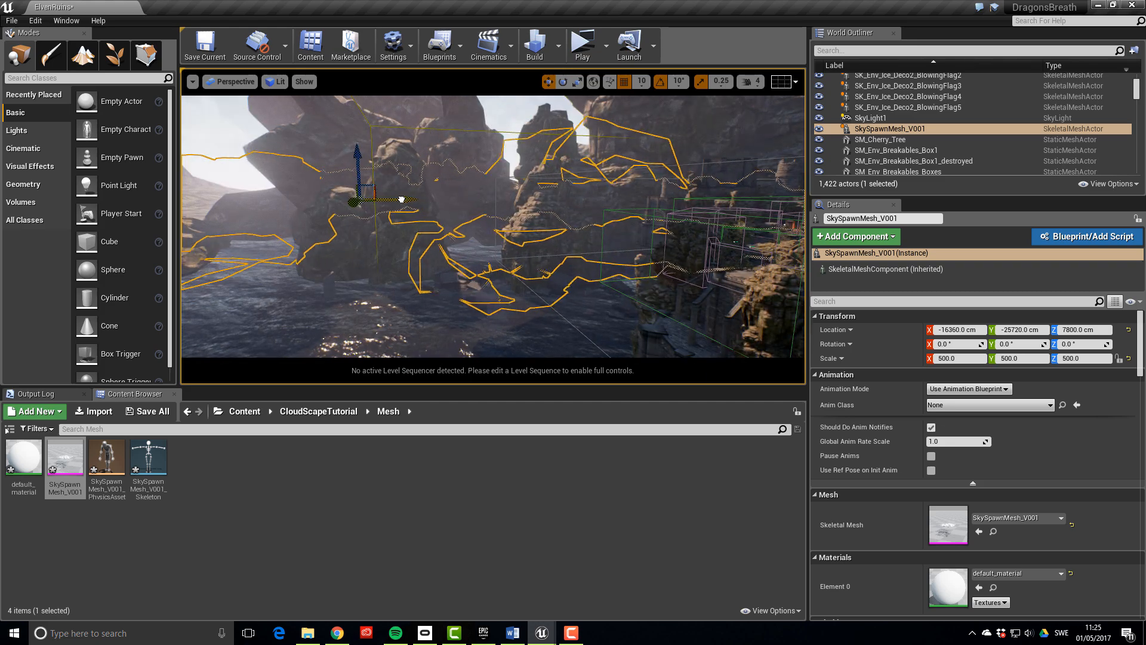
pyautogui.moveTo(384, 200); pyautogui.dragTo(406, 203, button='right')
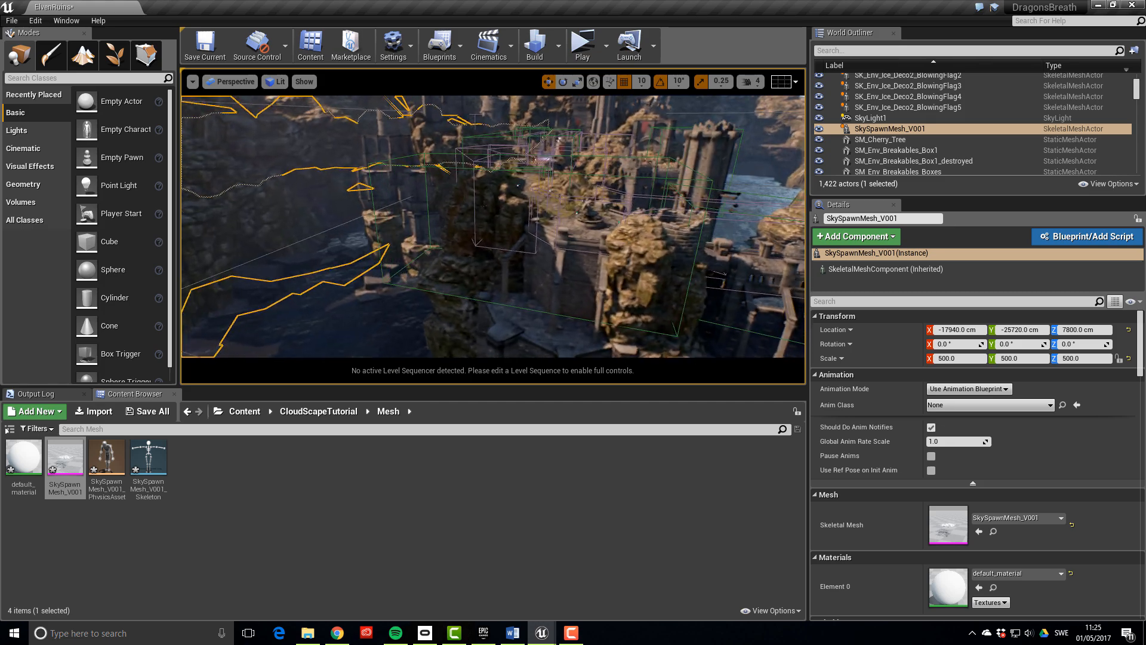
# Search 'clo' in the World Outliner to select FX_CloudScape_01
pyautogui.click(858, 51)
pyautogui.write('clo')
pyautogui.press('Return')
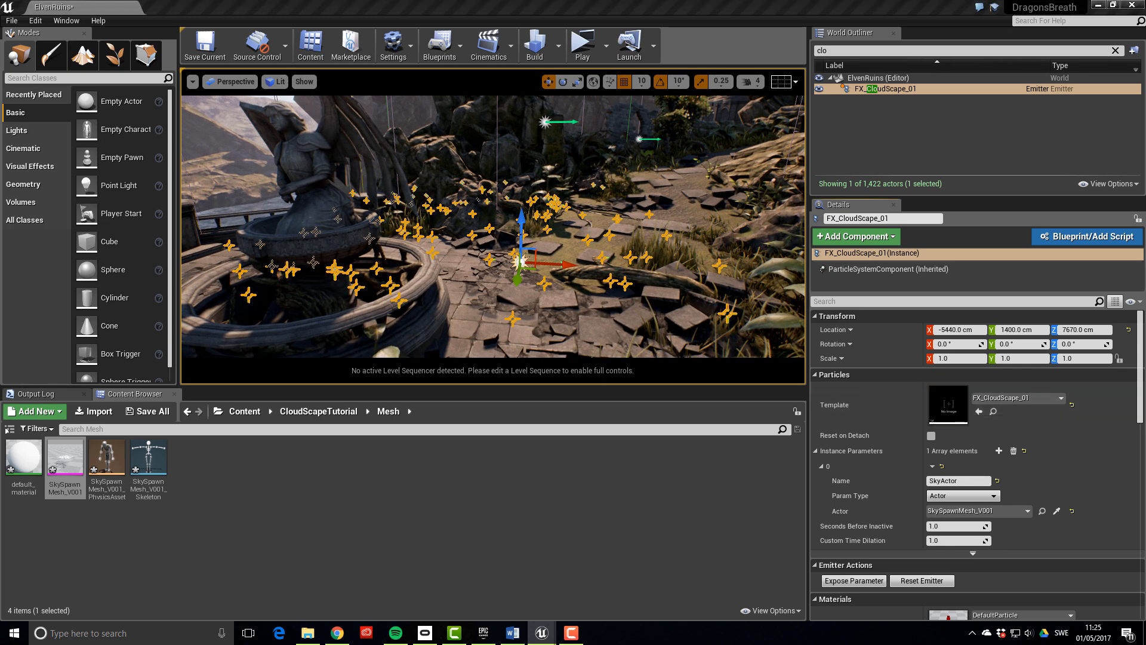
# Bring the FX_CloudScape_01 Cascade editor into view and restart the particle simulation
pyautogui.moveTo(1145, 156); pyautogui.dragTo(892, 180)
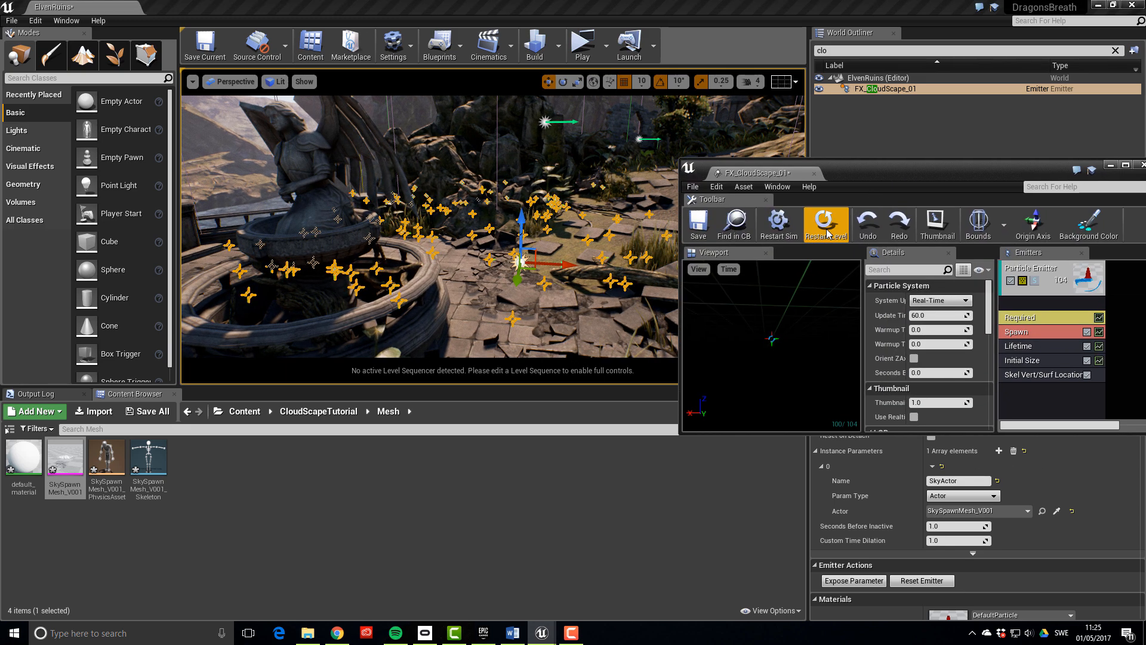
pyautogui.click(828, 239)
pyautogui.moveTo(537, 182); pyautogui.dragTo(524, 158, button='right')
pyautogui.press('w')
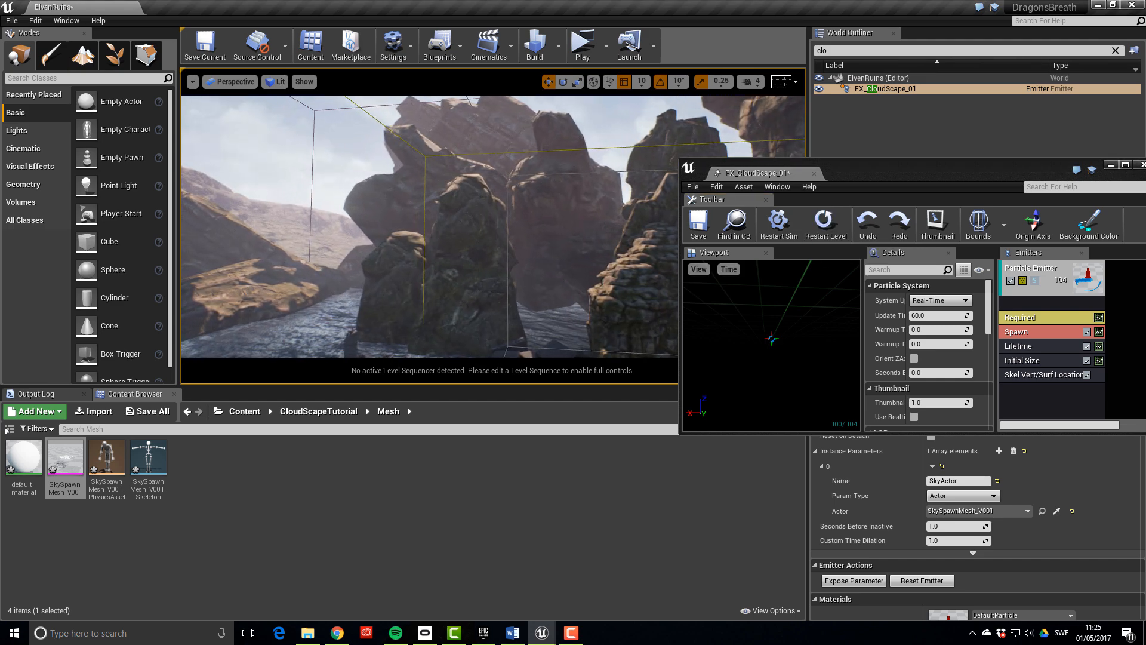
# Set the Initial Size Start Size X range to 5000 minimum and 8000 maximum
pyautogui.click(1043, 360)
pyautogui.moveTo(975, 176); pyautogui.dragTo(950, 140)
pyautogui.click(914, 308)
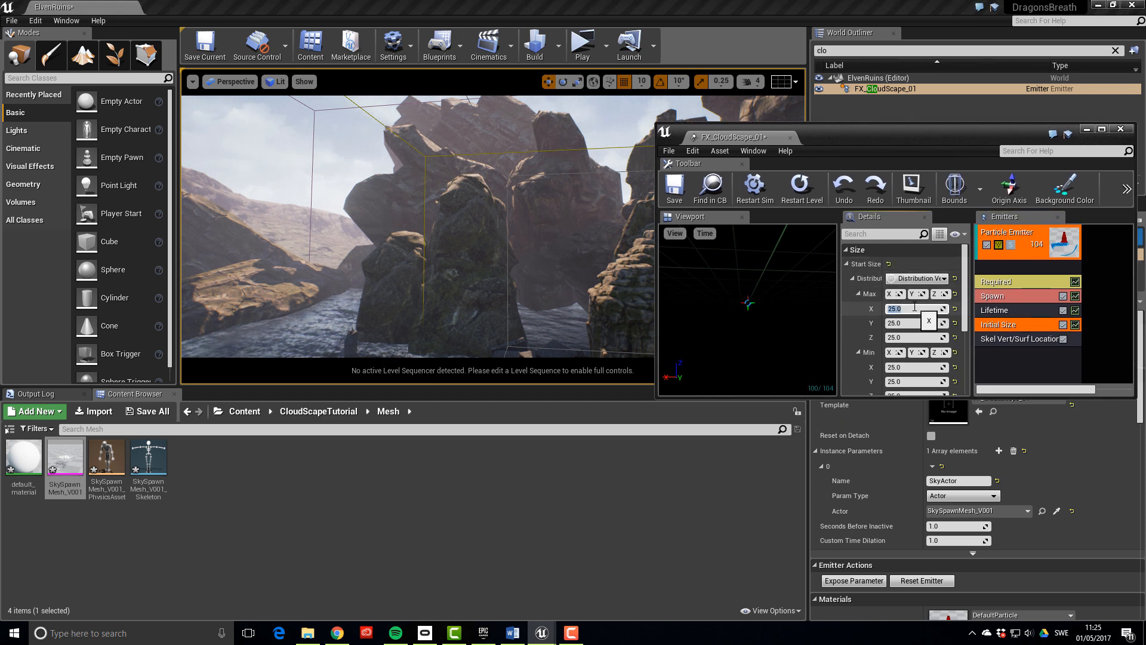
pyautogui.write('8')
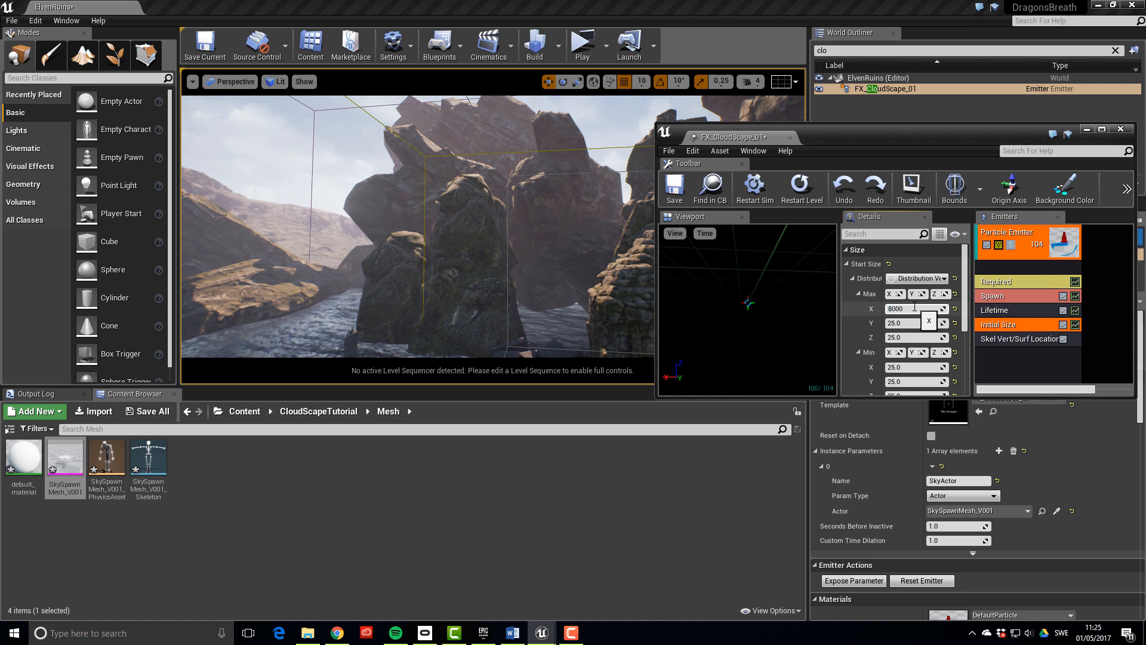
pyautogui.write('000')
pyautogui.press('Return')
pyautogui.press('Tab')
pyautogui.press('Tab')
pyautogui.press('Tab')
pyautogui.press('Tab')
pyautogui.press('Tab')
pyautogui.press('Tab')
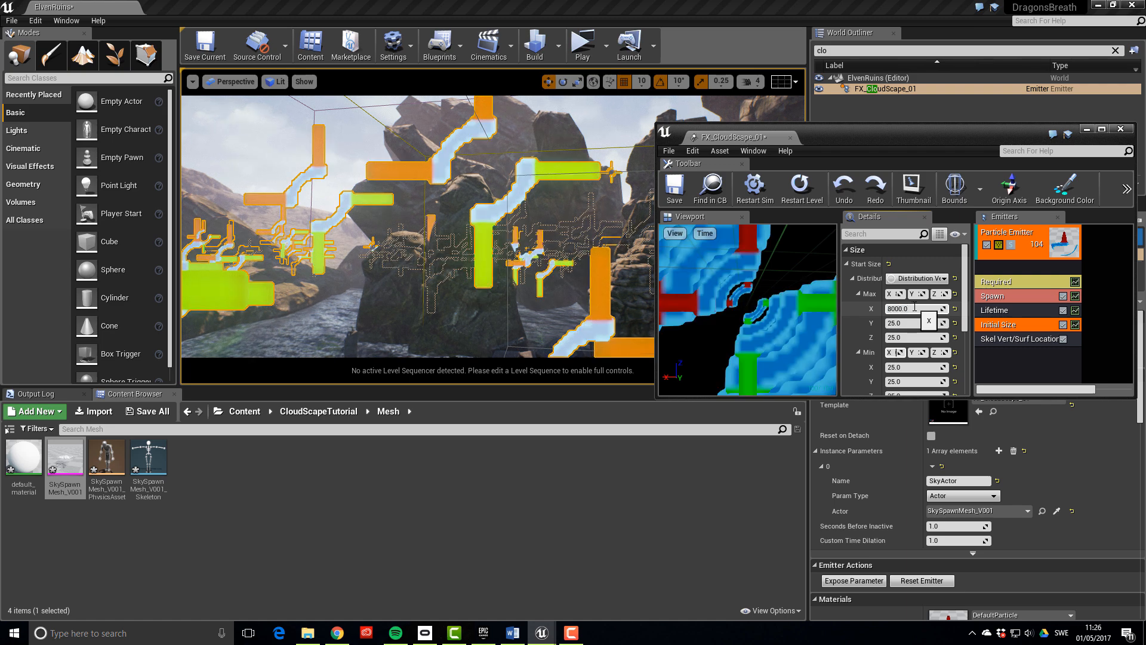
pyautogui.write('5')
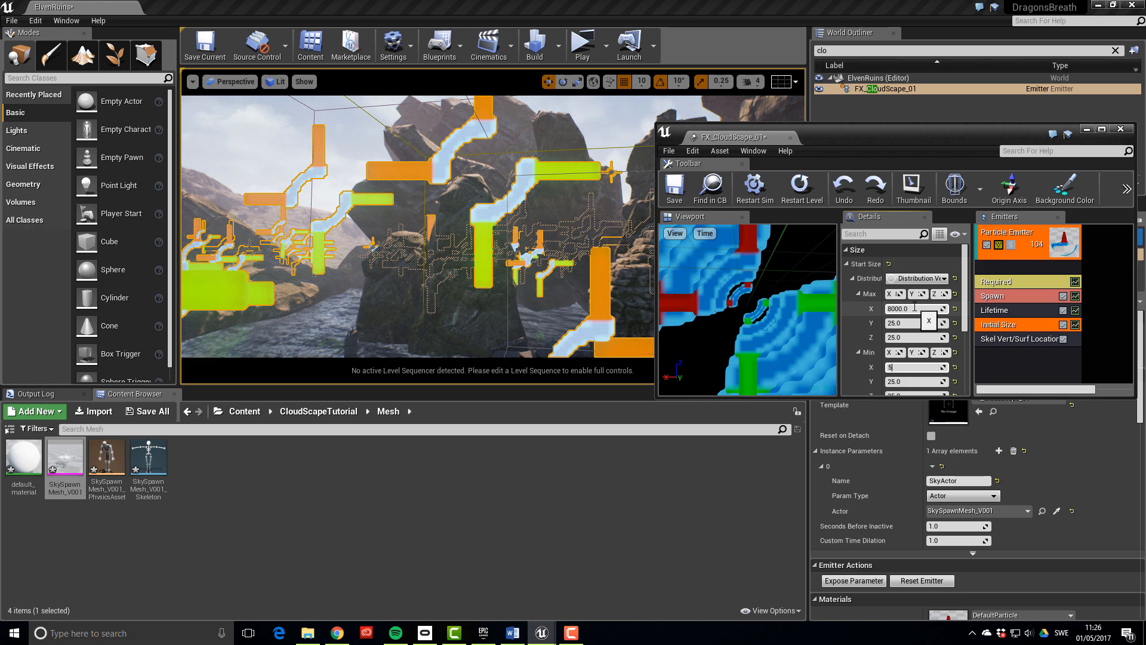
pyautogui.write('000')
pyautogui.press('Return')
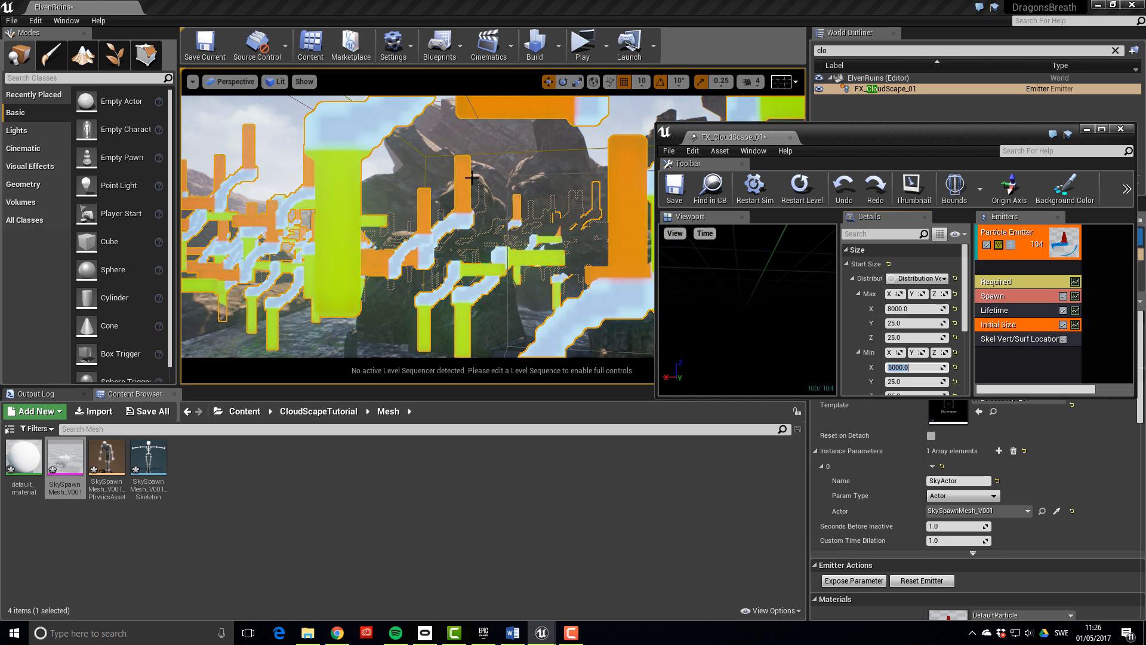
pyautogui.moveTo(418, 227); pyautogui.dragTo(310, 221, button='right')
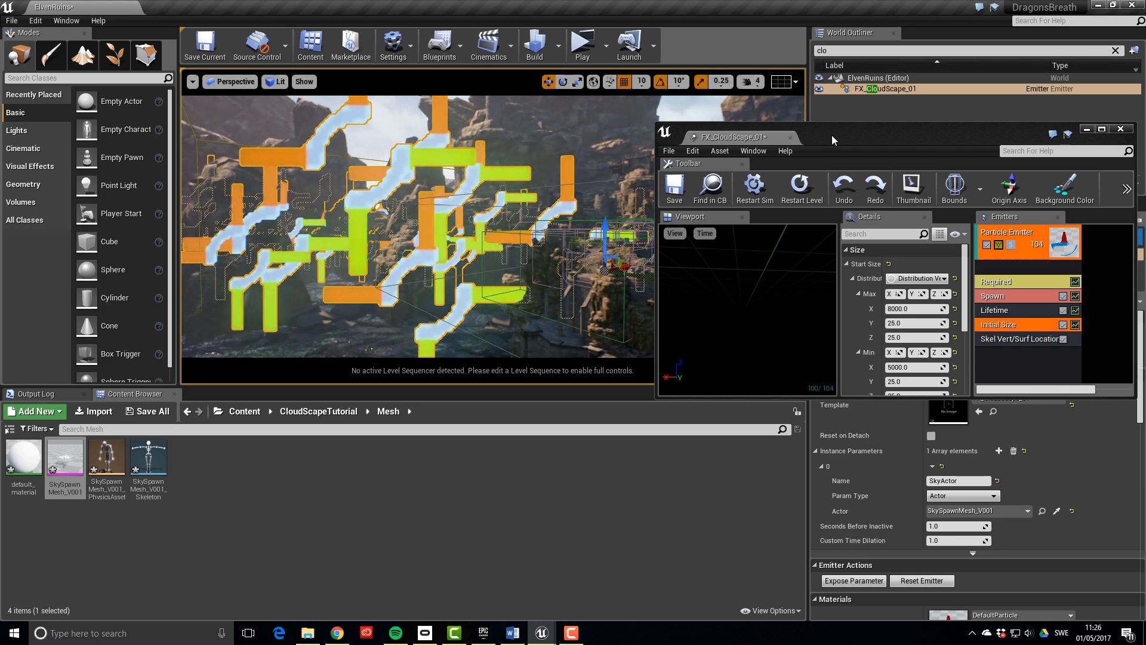
pyautogui.moveTo(832, 135); pyautogui.dragTo(434, 408)
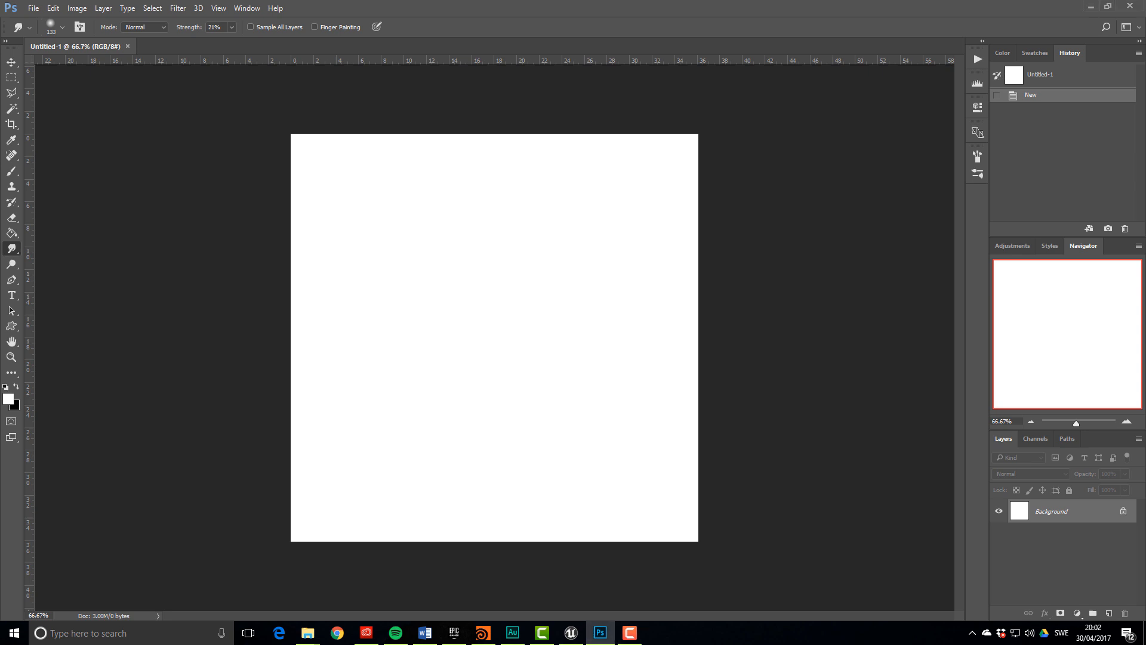
# Show the grid over the Untitled-1 canvas via View > Show > Grid
pyautogui.click(222, 9)
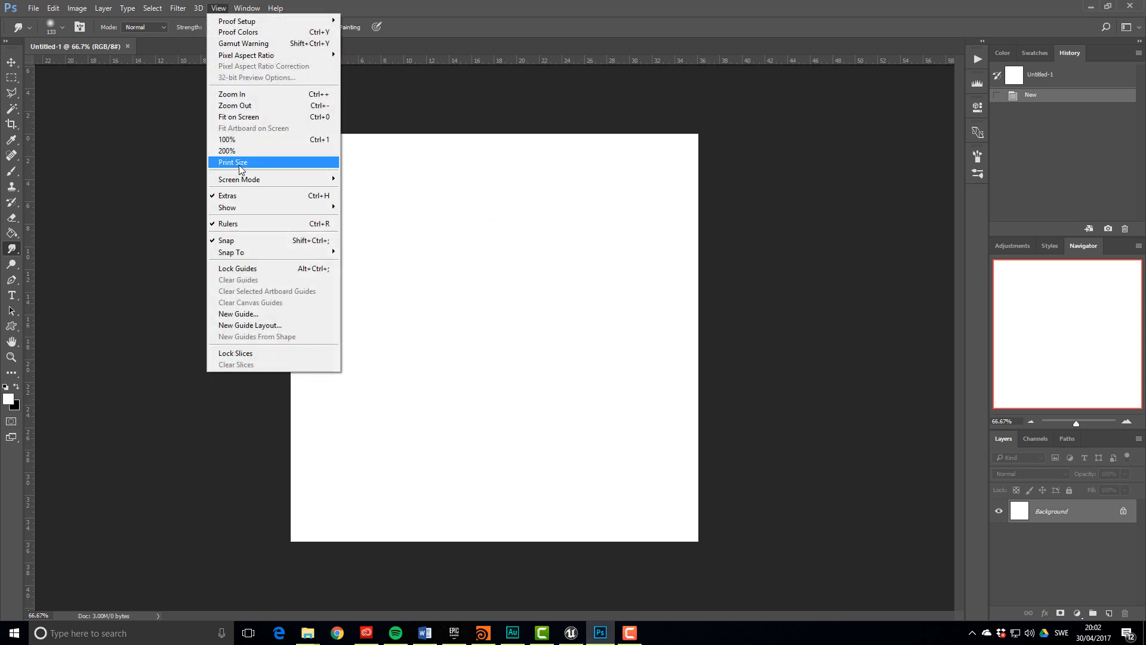
pyautogui.moveTo(243, 214)
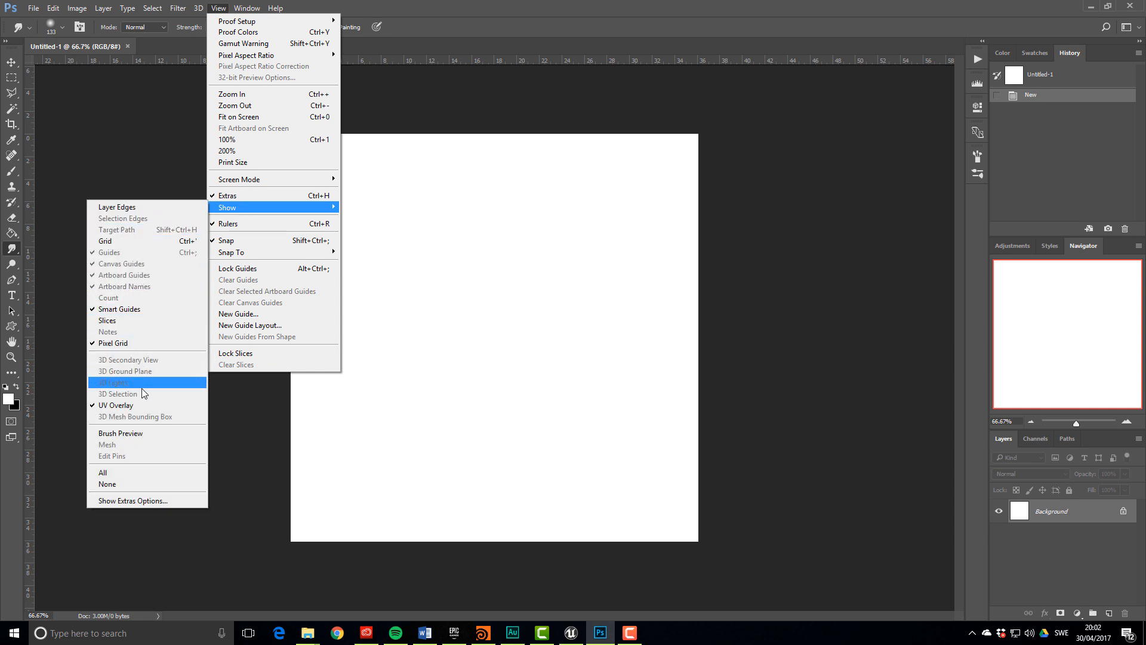
pyautogui.click(129, 241)
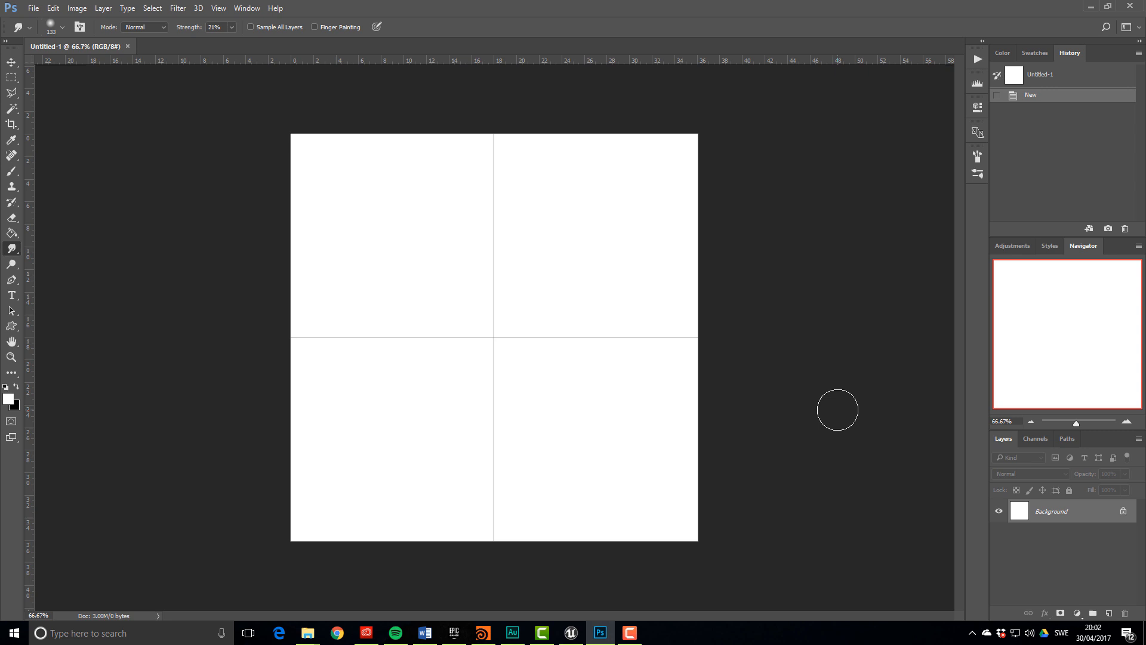
# Fill the whole canvas with solid black and bring up File Explorer for the cloud photo
pyautogui.hotkey('shift', 'F5')
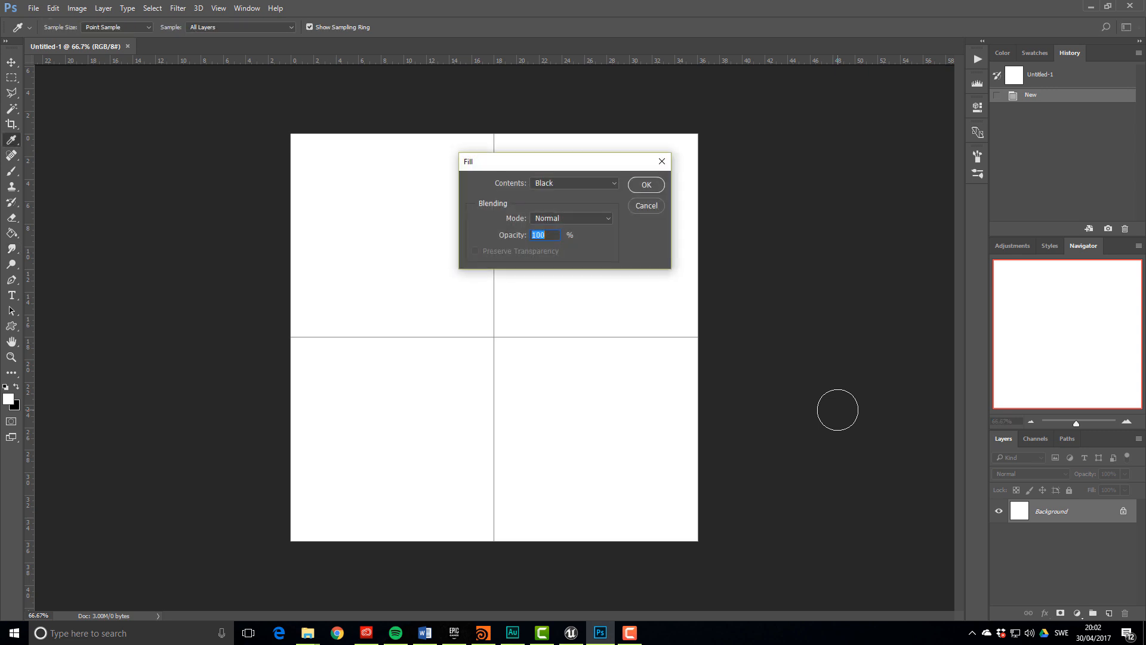
pyautogui.click(643, 185)
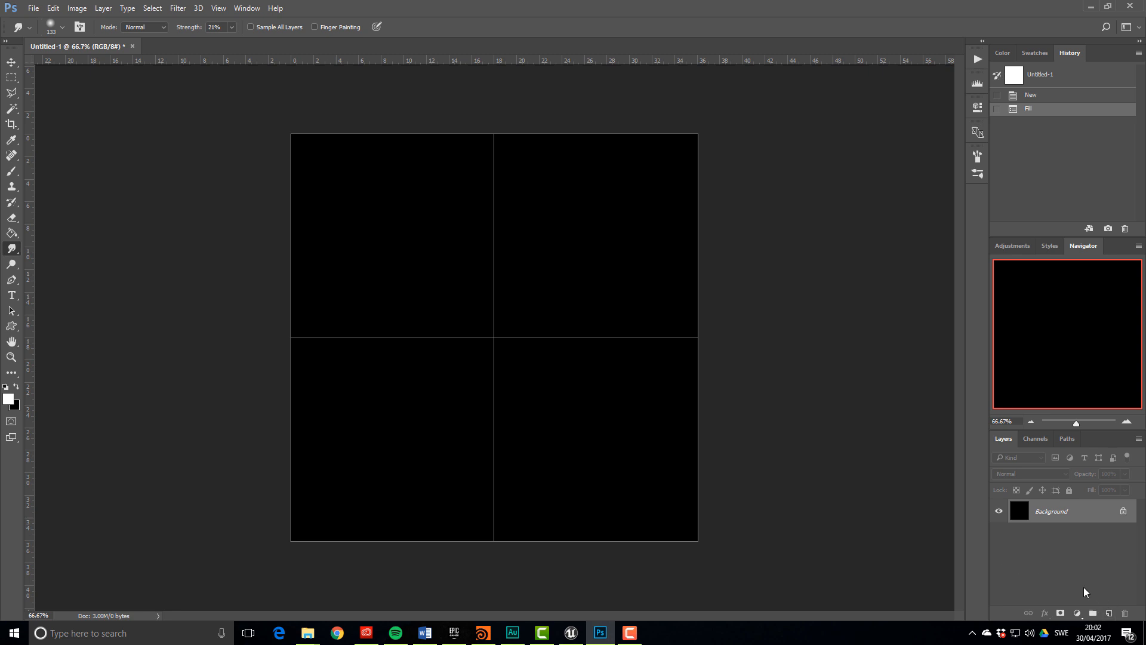
pyautogui.press('super+e')
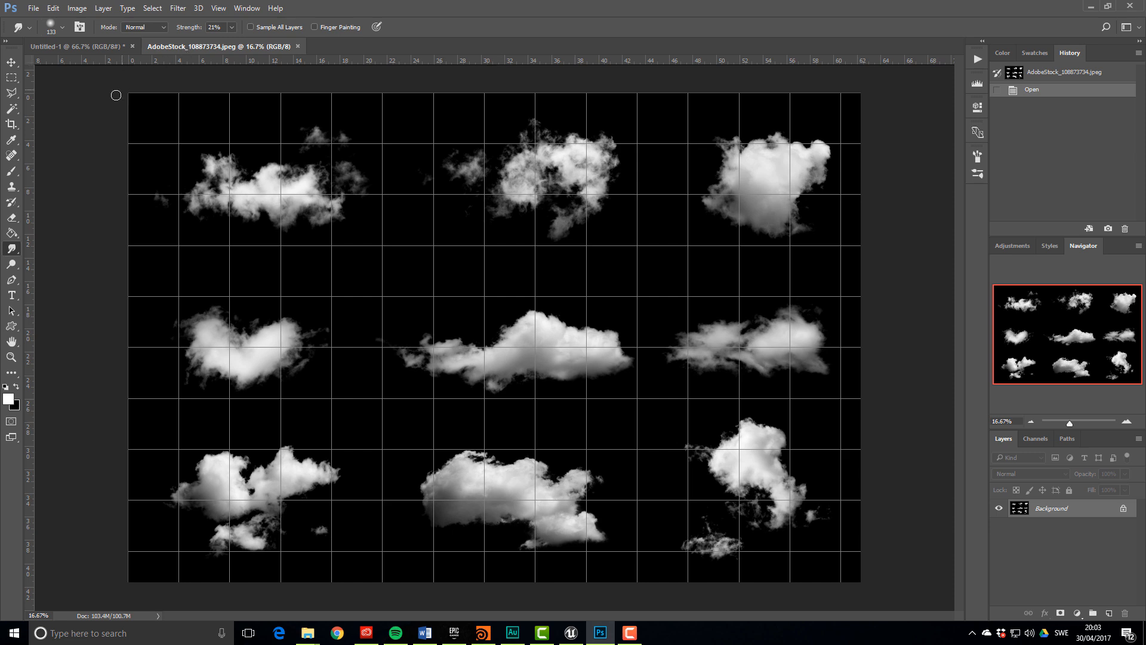
# Outline the stock photo's top-left cloud with the Polygonal Lasso
pyautogui.click(11, 92)
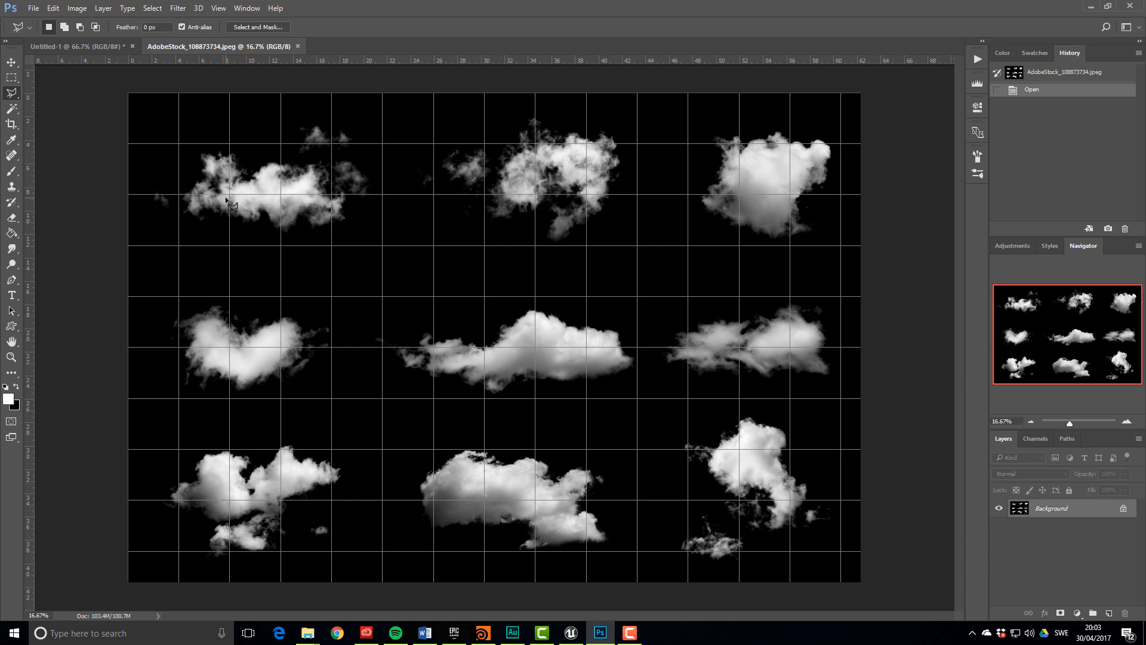
pyautogui.click(160, 129)
pyautogui.click(145, 207)
pyautogui.click(187, 245)
pyautogui.click(331, 254)
pyautogui.click(404, 235)
pyautogui.click(389, 167)
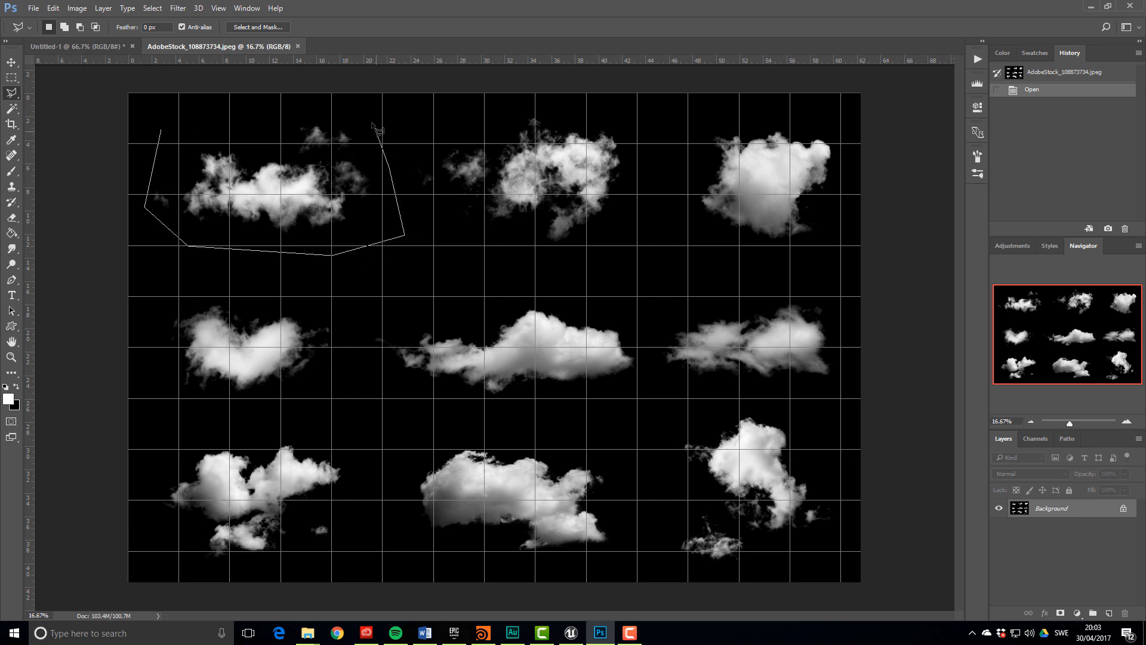
pyautogui.click(364, 116)
pyautogui.click(348, 118)
pyautogui.click(363, 149)
pyautogui.click(340, 156)
pyautogui.click(288, 156)
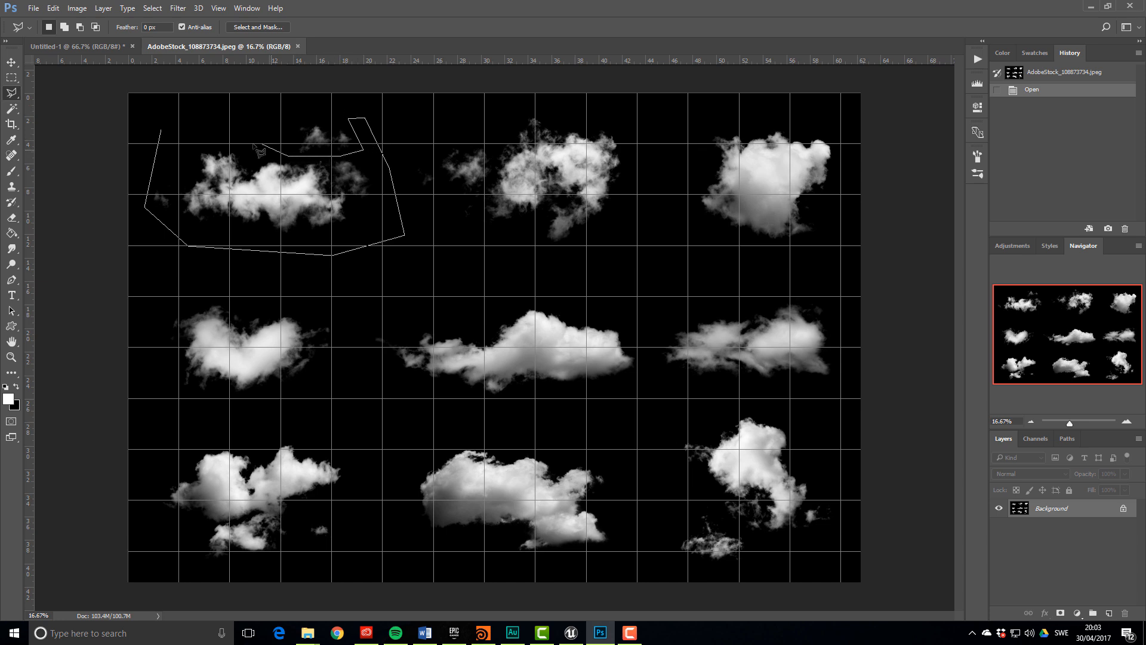
pyautogui.click(199, 129)
pyautogui.click(167, 135)
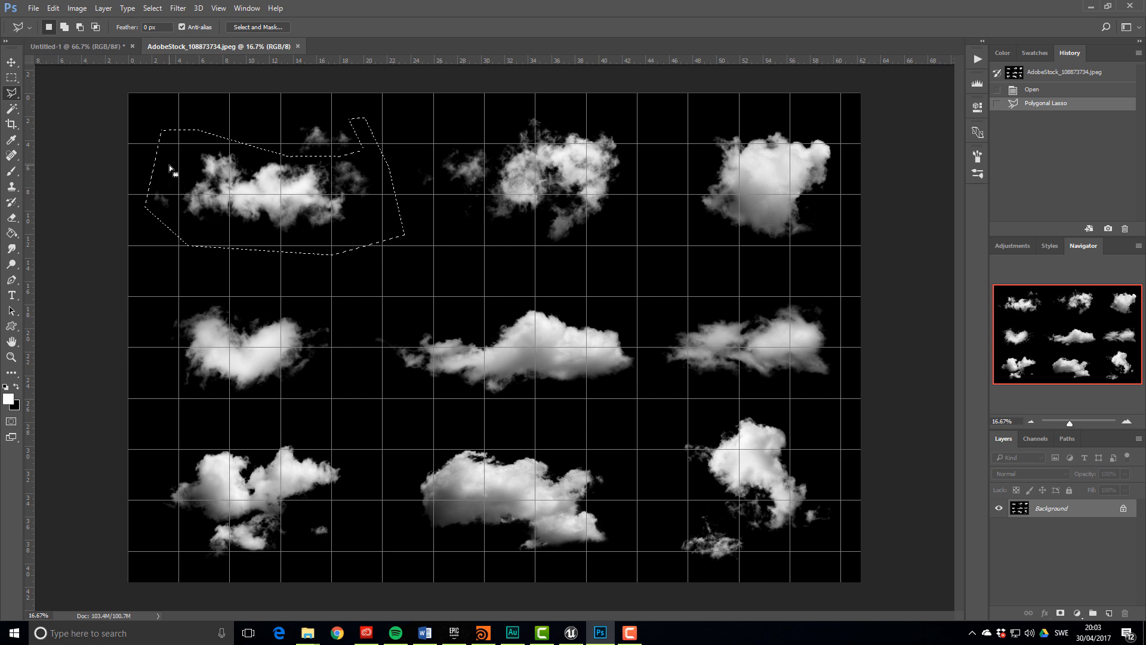
# Paste the cloud into Untitled-1 and scale it down into the top-left grid quarter
pyautogui.click(94, 46)
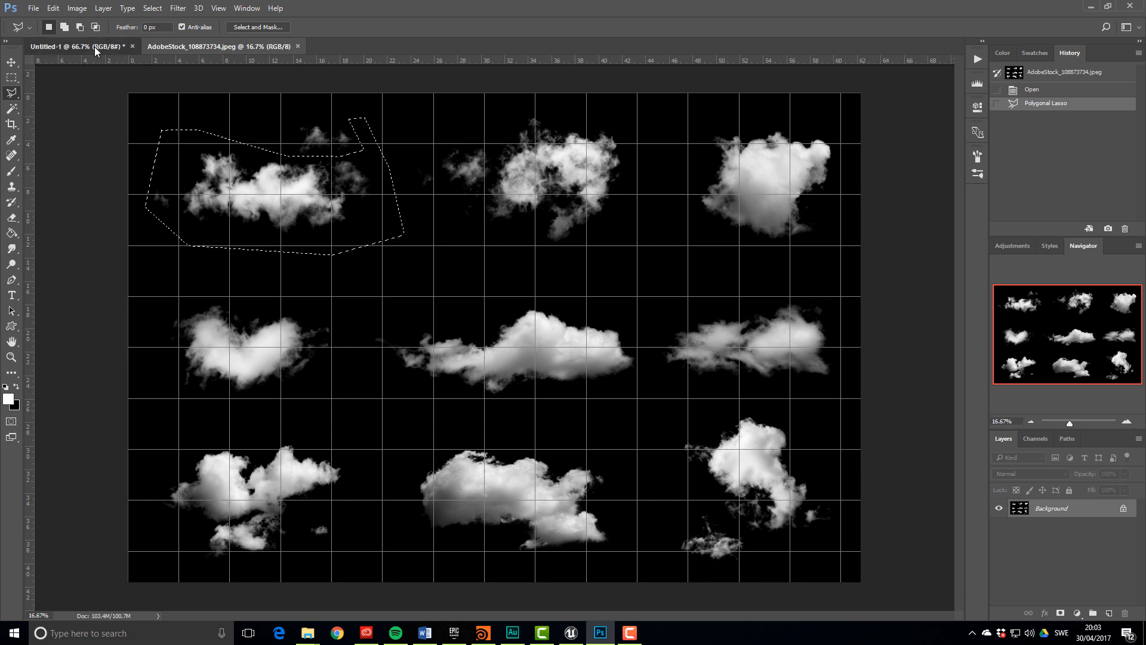
pyautogui.hotkey('ctrl', 'v')
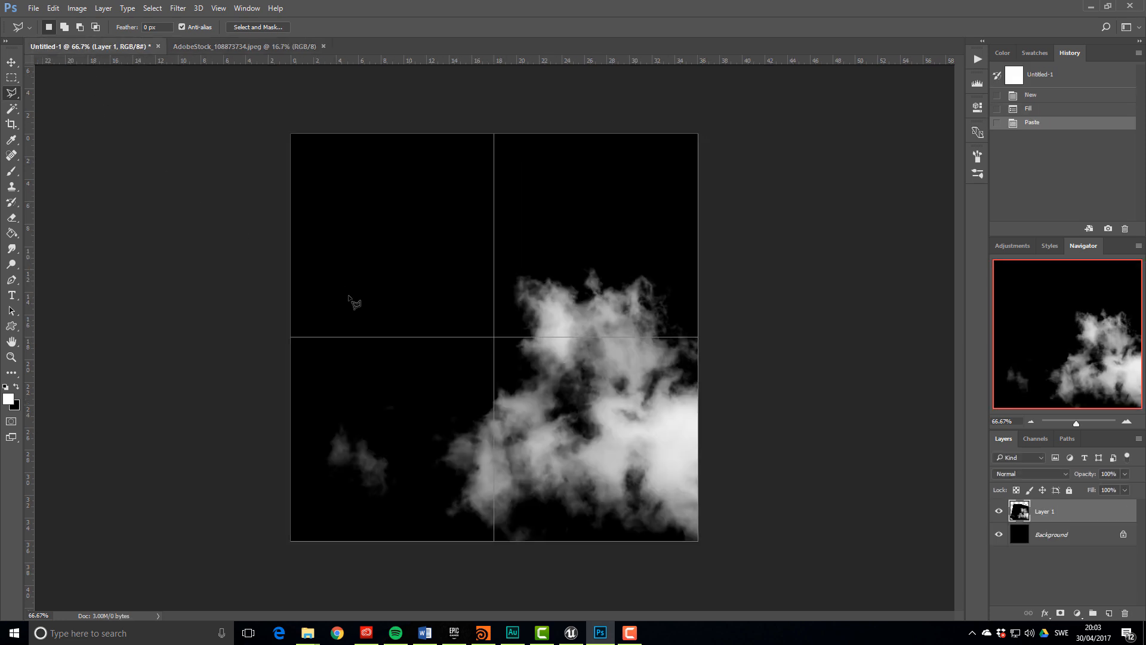
pyautogui.hotkey('ctrl', 't')
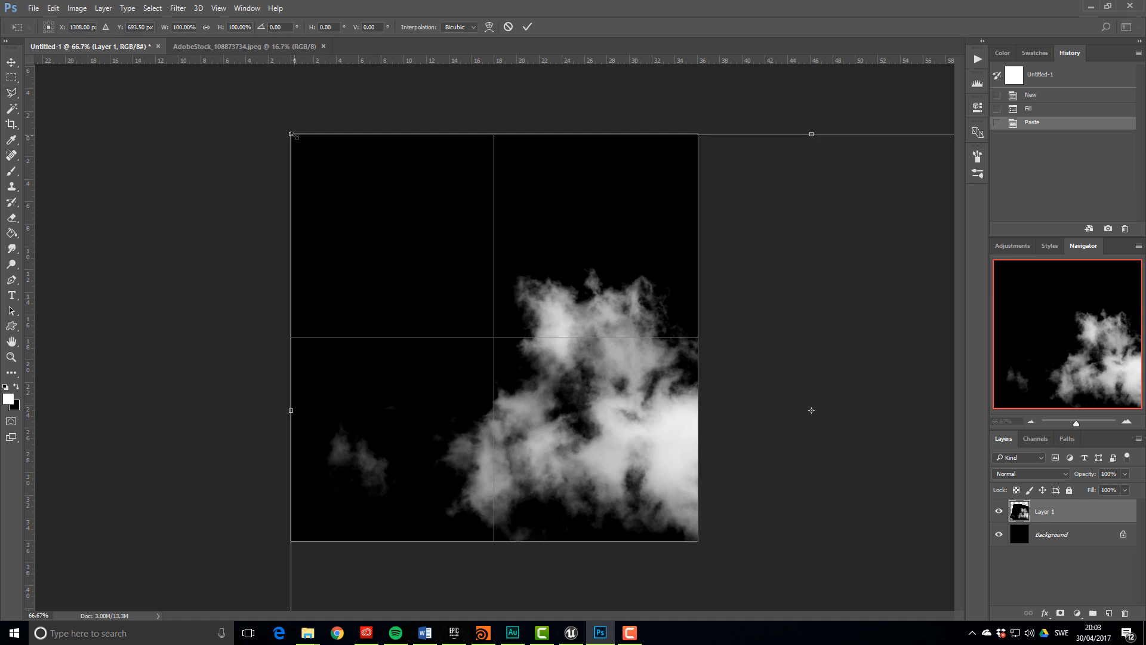
pyautogui.keyDown('shift'); pyautogui.moveTo(291, 134); pyautogui.dragTo(685, 445); pyautogui.keyUp('shift')
pyautogui.moveTo(764, 481); pyautogui.dragTo(291, 202)
pyautogui.keyDown('shift'); pyautogui.moveTo(253, 108); pyautogui.dragTo(440, 205); pyautogui.keyUp('shift')
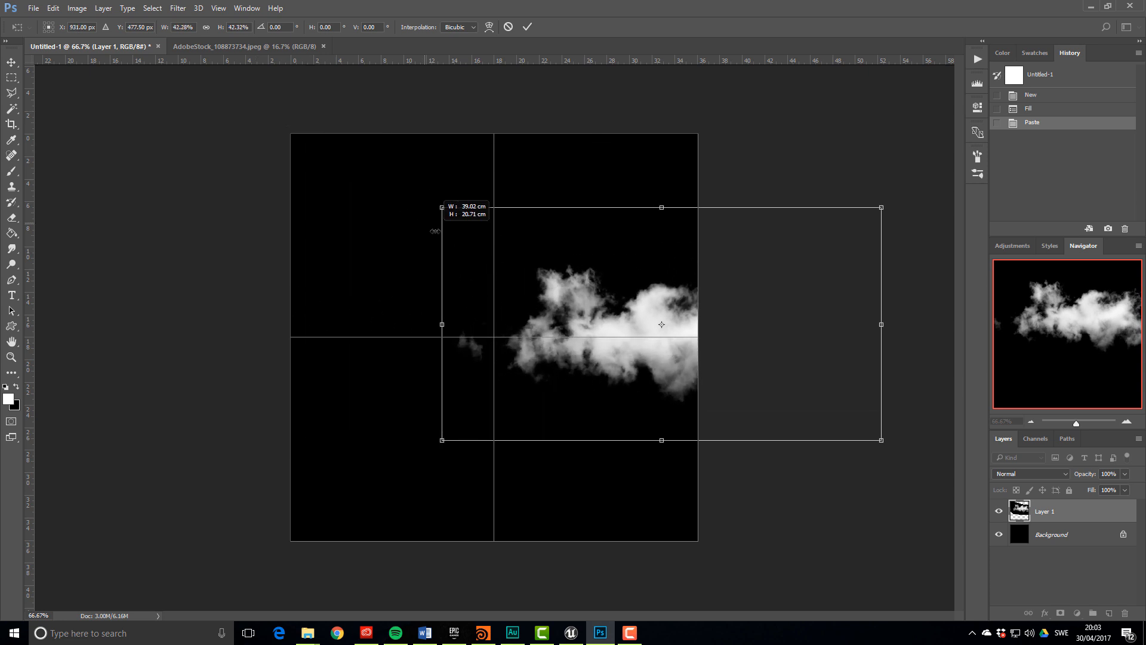
pyautogui.moveTo(617, 332); pyautogui.dragTo(390, 233)
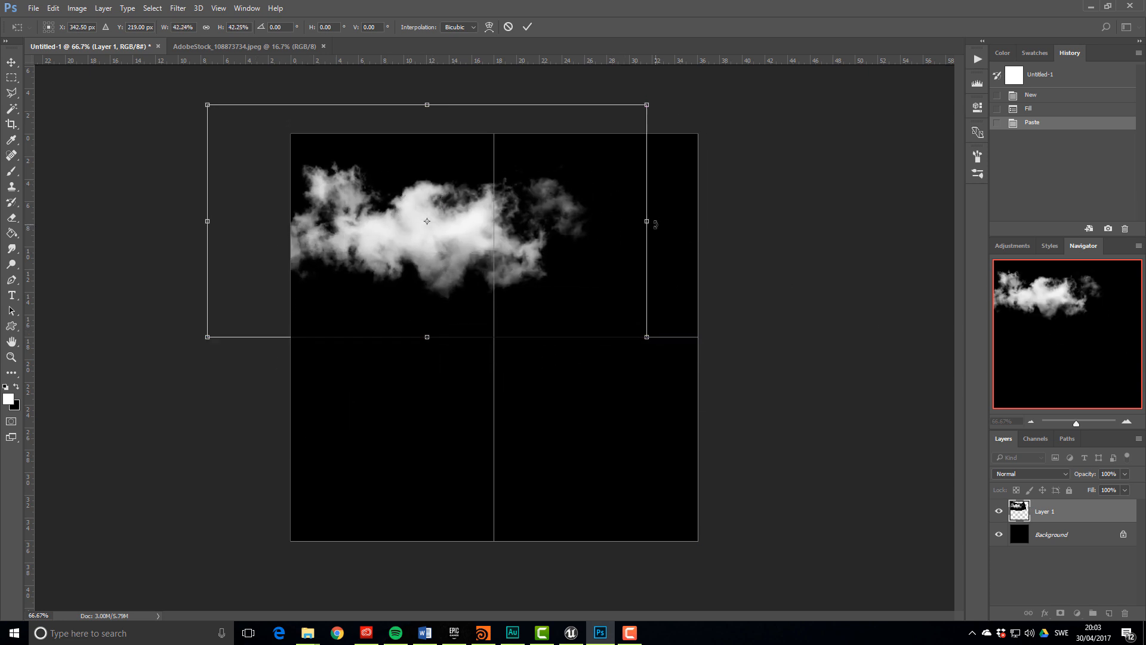
pyautogui.moveTo(655, 223); pyautogui.dragTo(543, 222)
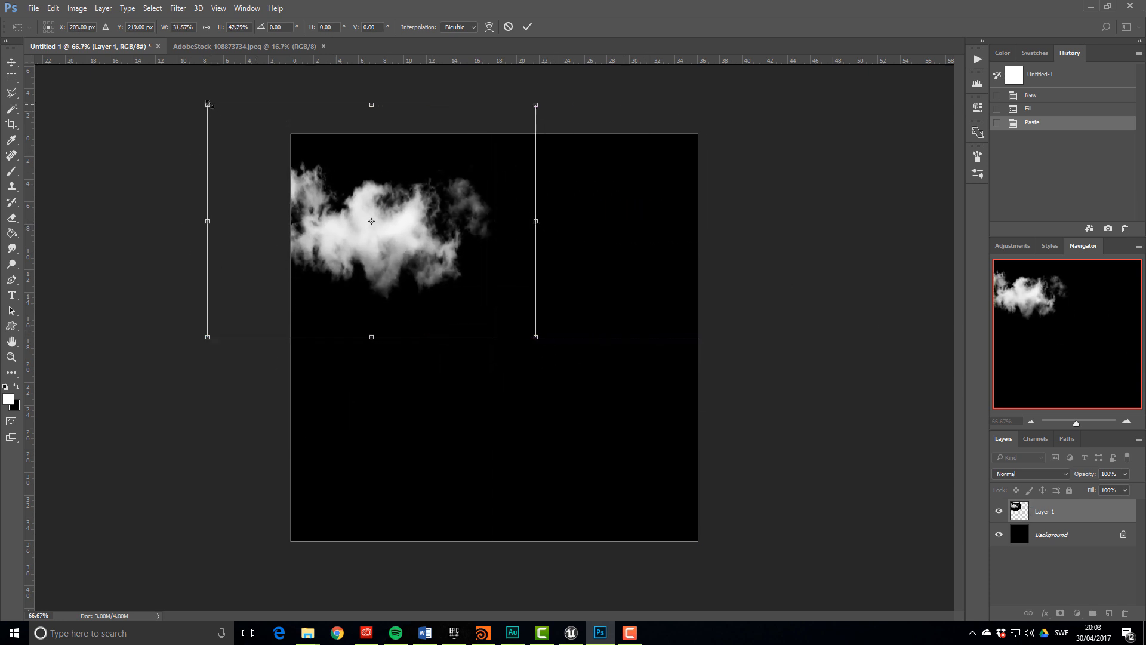
pyautogui.keyDown('shift'); pyautogui.moveTo(208, 104); pyautogui.dragTo(283, 158); pyautogui.keyUp('shift')
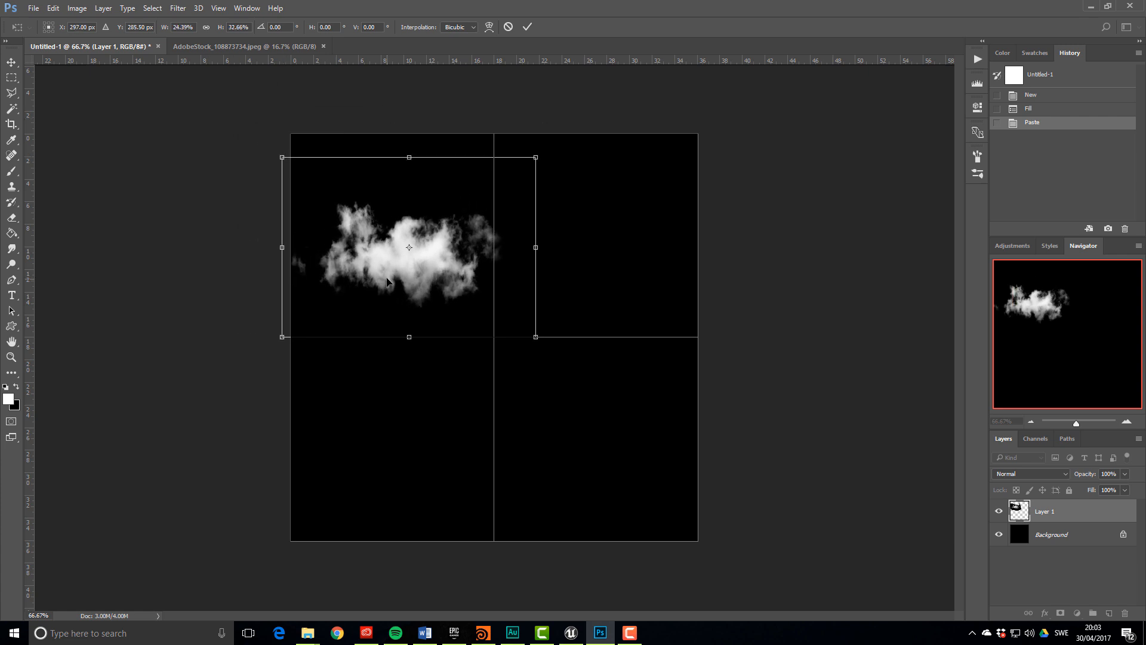
pyautogui.moveTo(386, 281); pyautogui.dragTo(367, 267)
pyautogui.press('Return')
pyautogui.press('l')
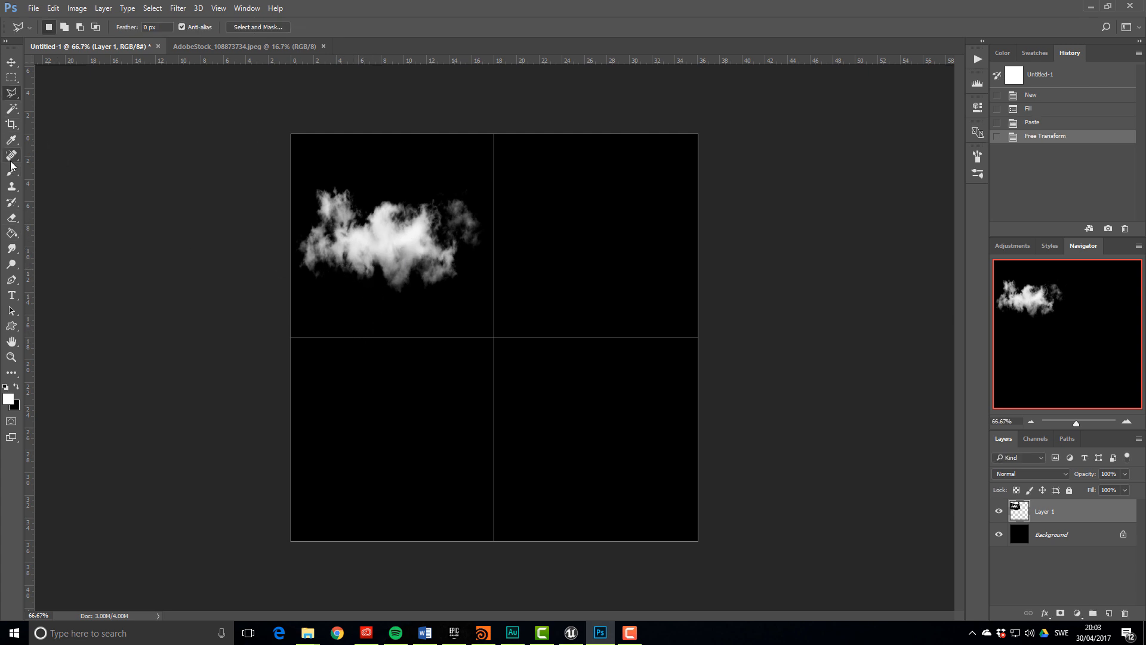
# Erase stray wisps on the cloud's right side and enlarge it slightly
pyautogui.click(11, 217)
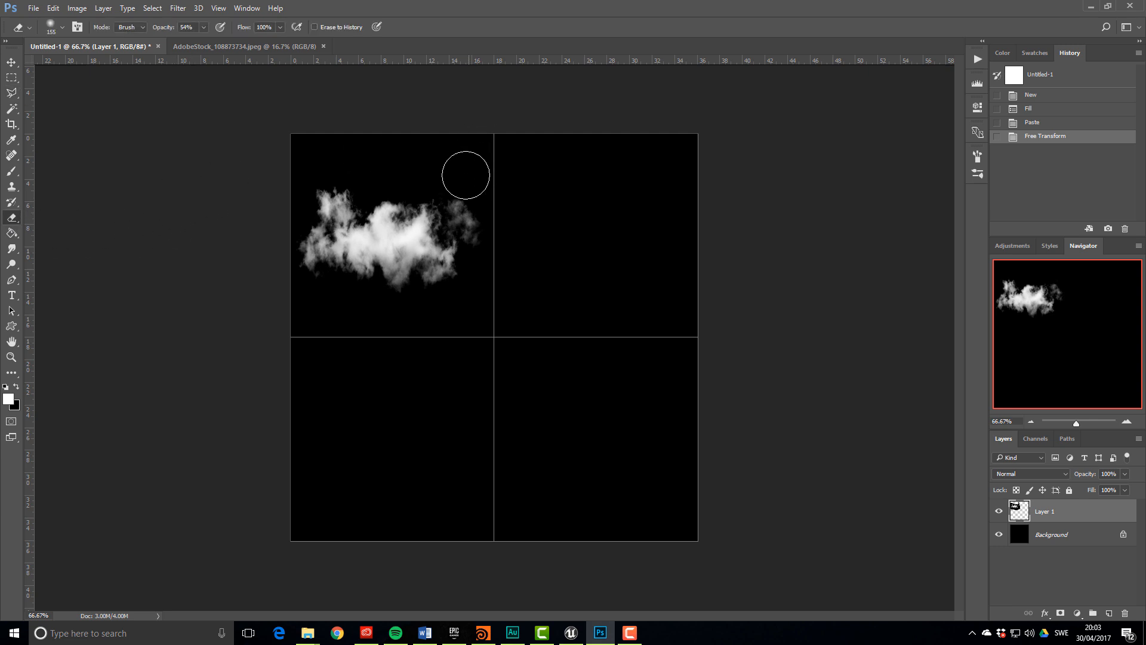
pyautogui.moveTo(465, 175); pyautogui.dragTo(460, 194)
pyautogui.moveTo(460, 197)
pyautogui.mouseDown()
pyautogui.moveTo(486, 208)
pyautogui.moveTo(482, 248)
pyautogui.moveTo(469, 218)
pyautogui.mouseUp()
pyautogui.moveTo(461, 219); pyautogui.dragTo(471, 224)
pyautogui.moveTo(471, 218)
pyautogui.mouseDown()
pyautogui.moveTo(484, 206)
pyautogui.moveTo(484, 230)
pyautogui.moveTo(463, 207)
pyautogui.moveTo(498, 188)
pyautogui.mouseUp()
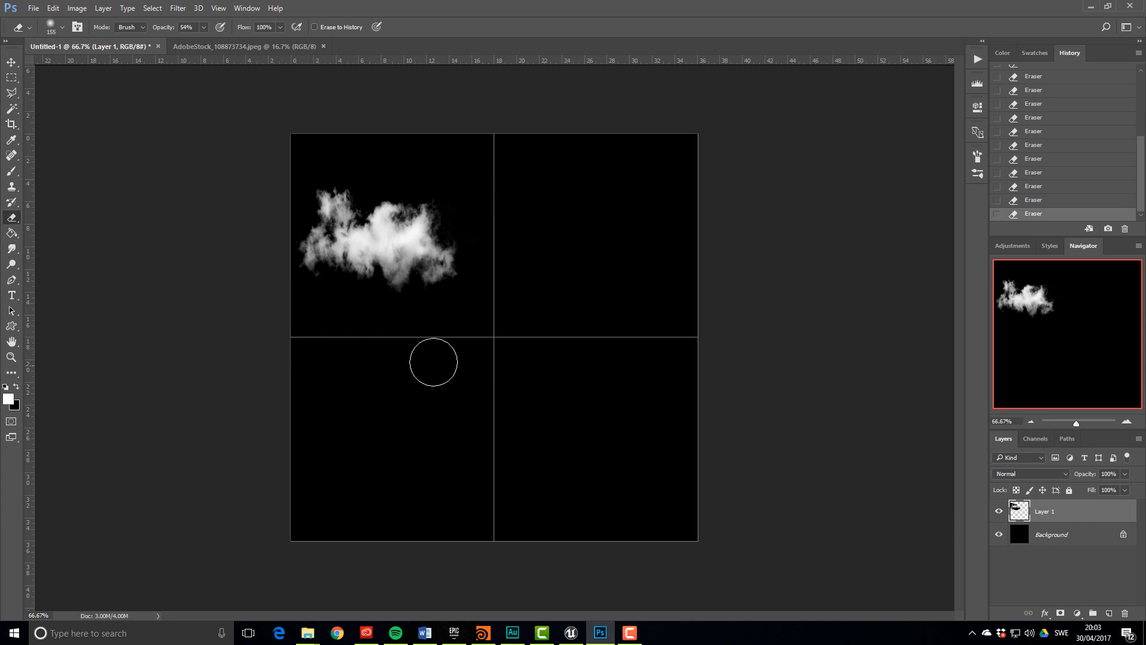
pyautogui.hotkey('ctrl', 't')
pyautogui.moveTo(514, 326); pyautogui.dragTo(550, 347)
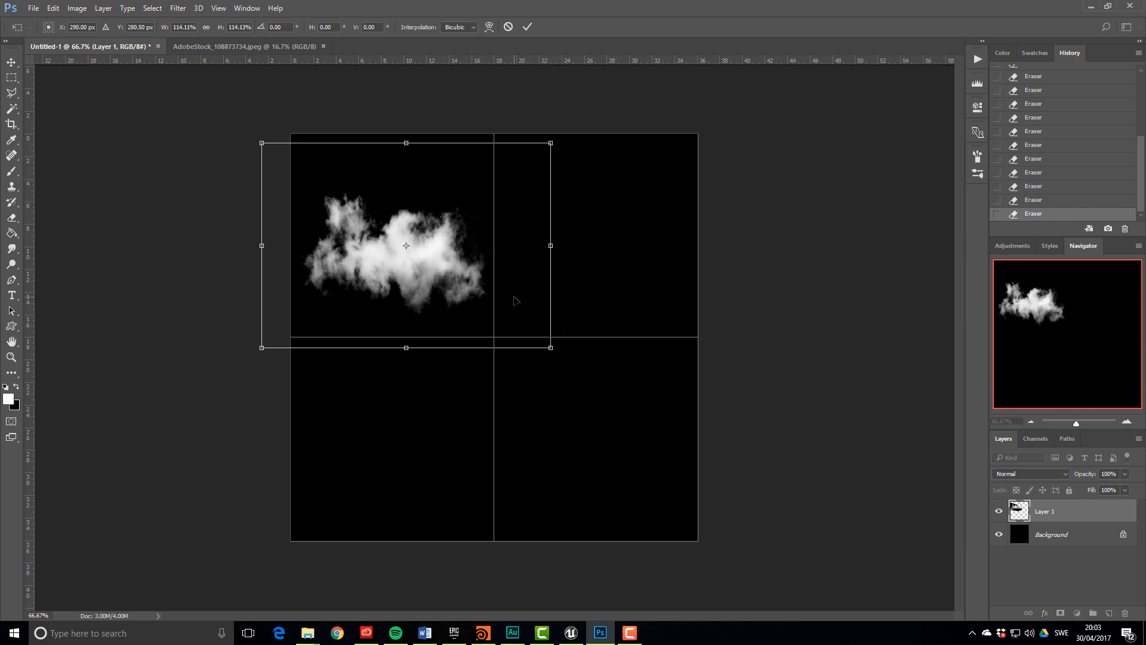
pyautogui.press('Return')
# Delete everything outside the top-left quarter using an inverted rectangular selection
pyautogui.press('m')
pyautogui.moveTo(273, 101); pyautogui.dragTo(507, 333)
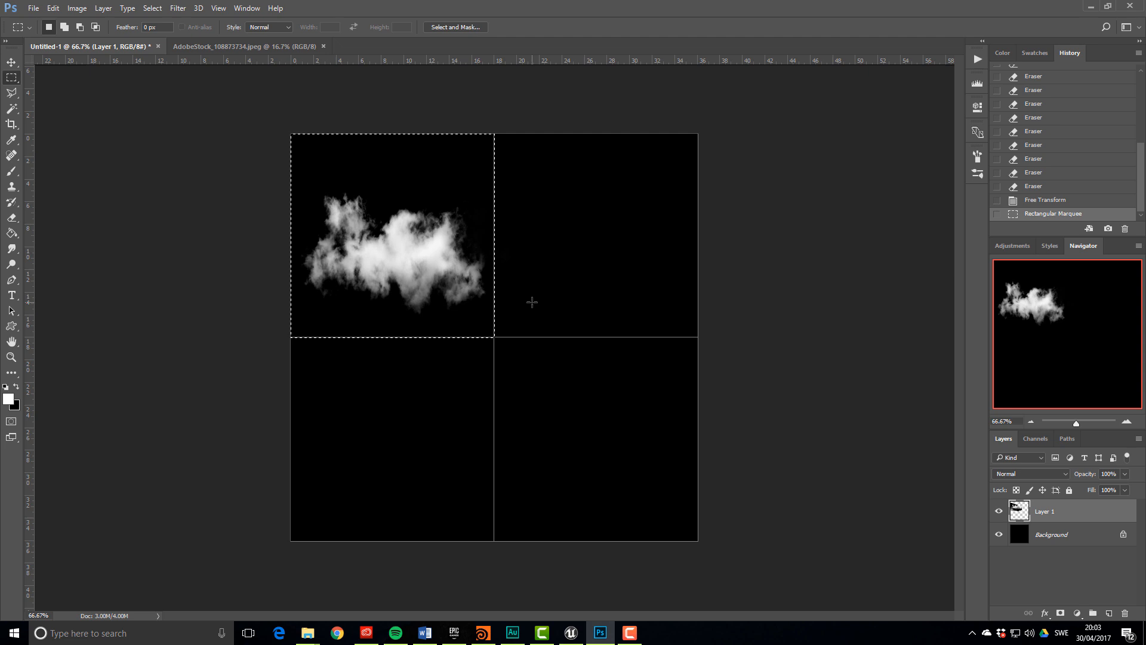
pyautogui.hotkey('ctrl', 'shift', 'i')
pyautogui.press('Delete')
pyautogui.hotkey('ctrl', 'd')
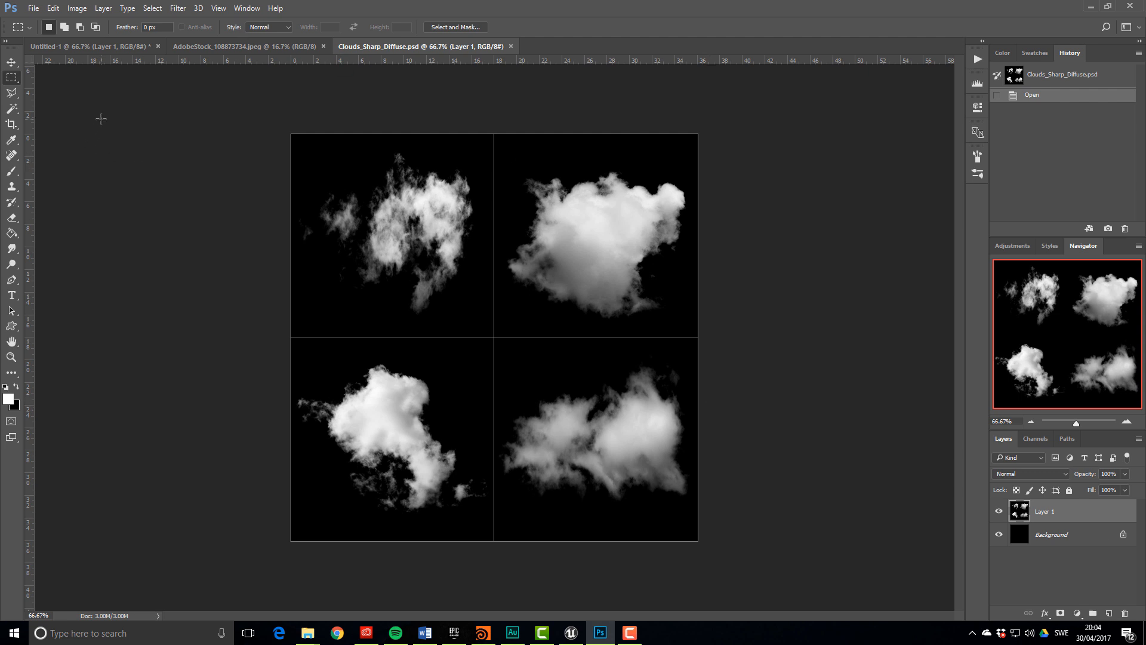
# Paste the four clouds into a new Alpha 1 channel
pyautogui.hotkey('ctrl', 'a')
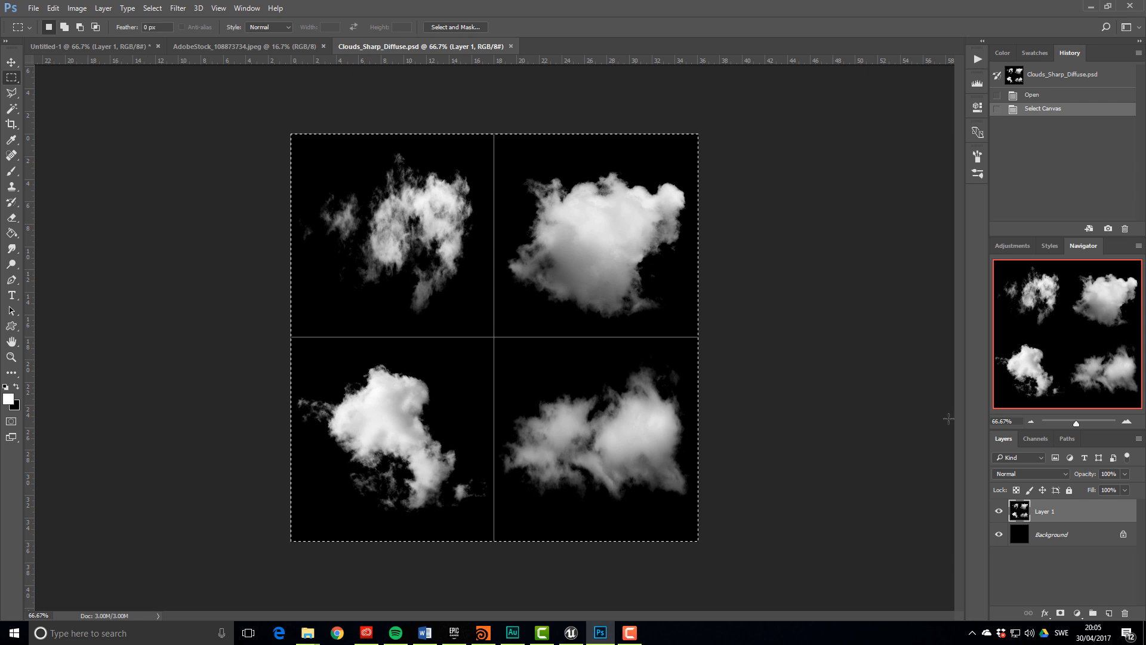
pyautogui.click(1036, 443)
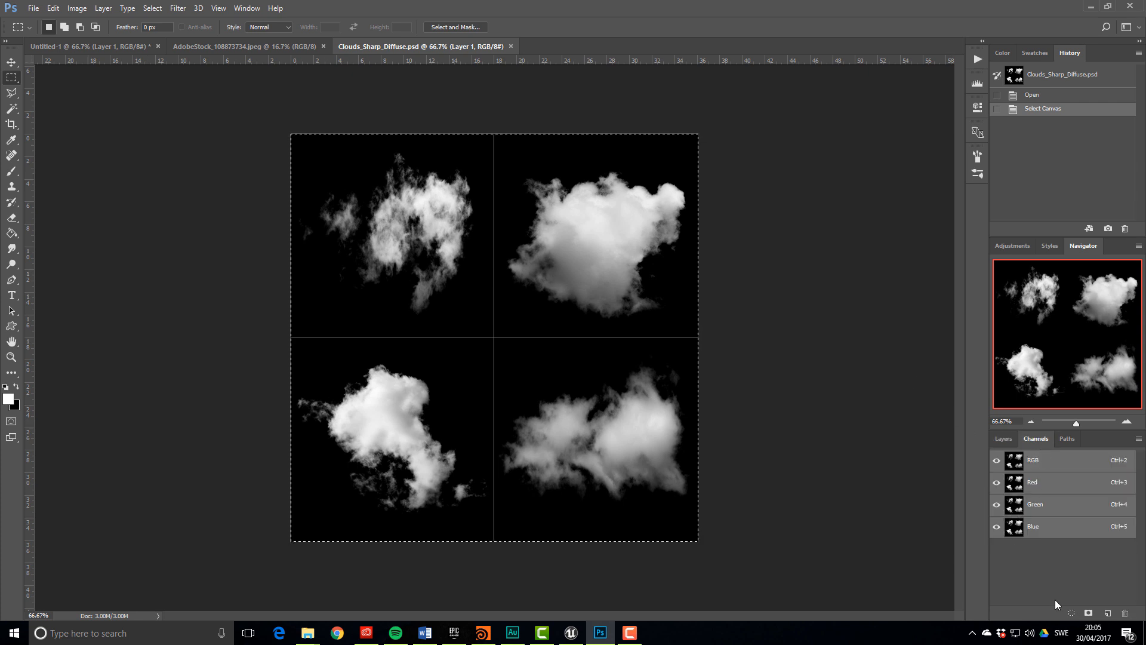
pyautogui.click(1108, 613)
pyautogui.hotkey('ctrl', 'v')
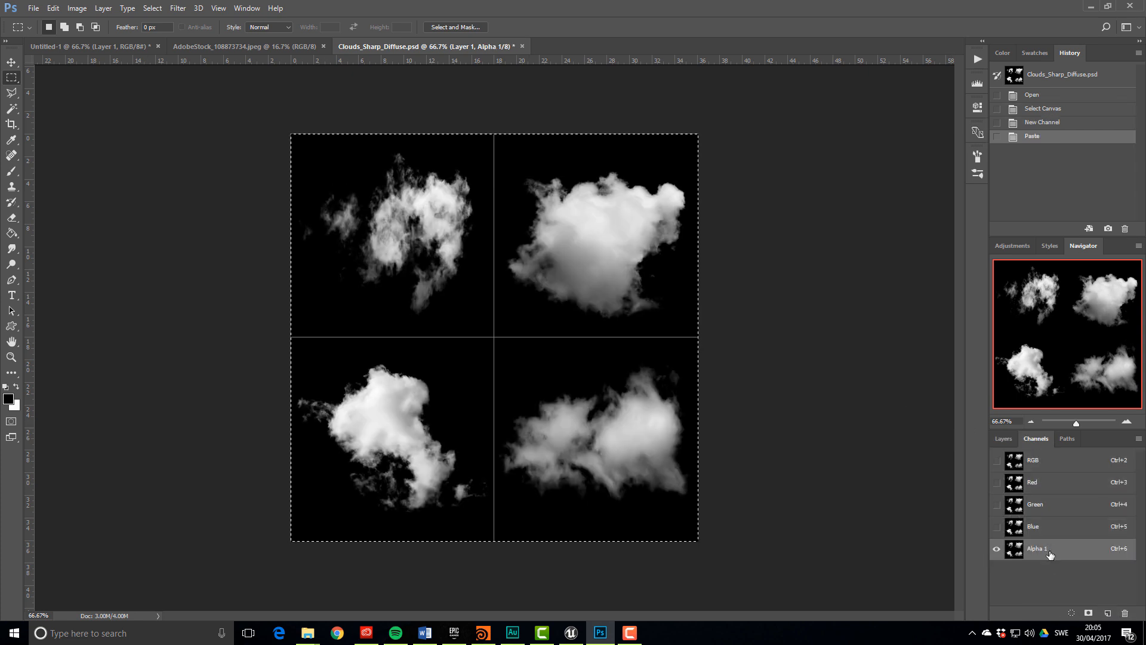
pyautogui.hotkey('ctrl', 'd')
pyautogui.click(1038, 460)
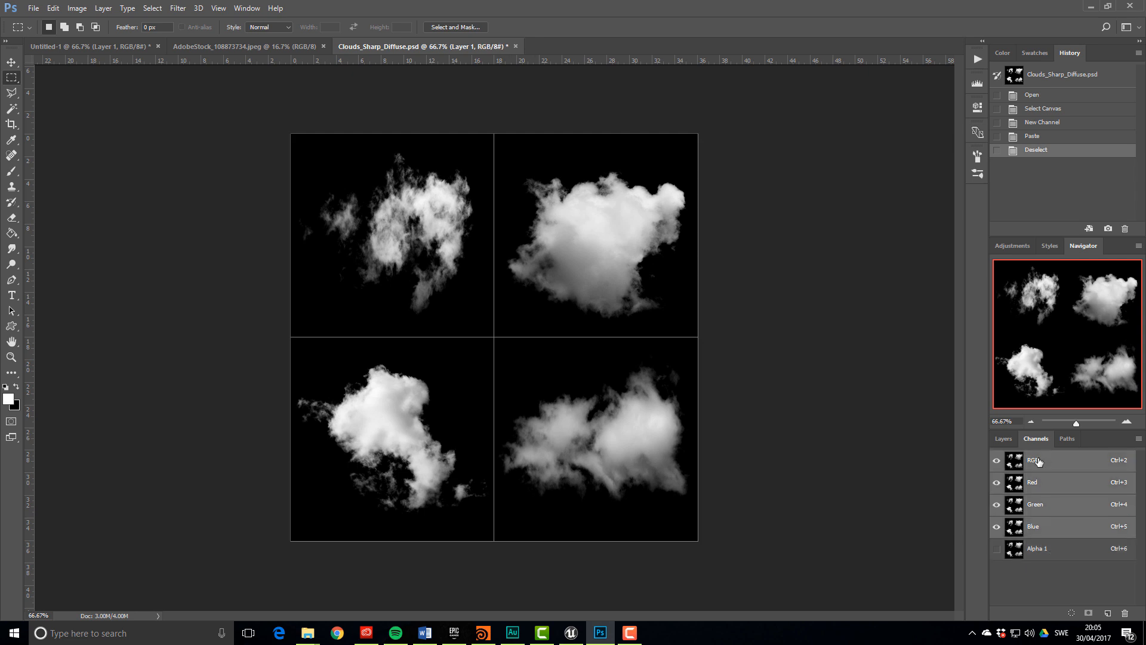
# Add Layer 2 above the Background and fill it with white
pyautogui.click(1004, 440)
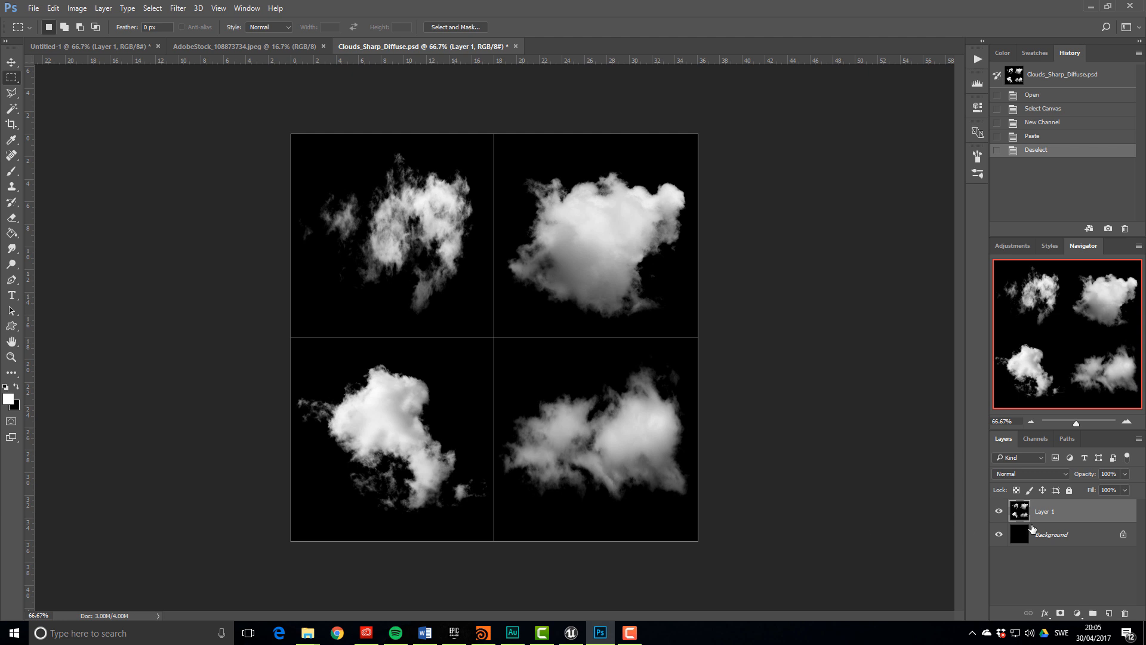
pyautogui.click(1054, 534)
pyautogui.click(1108, 613)
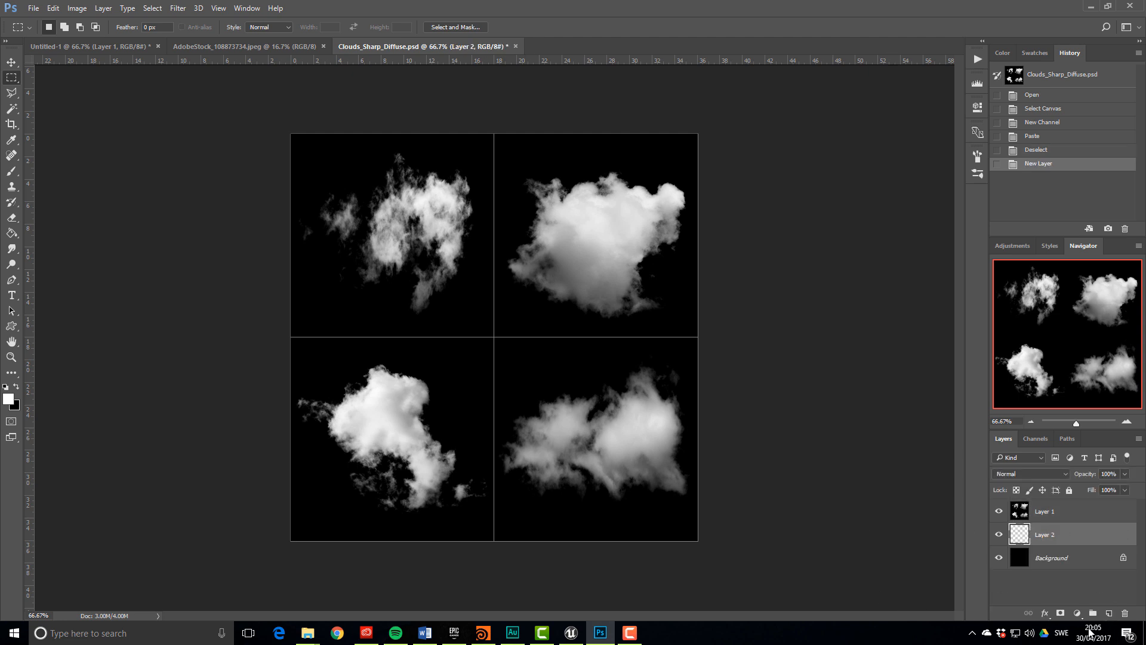
pyautogui.hotkey('shift', 'F5')
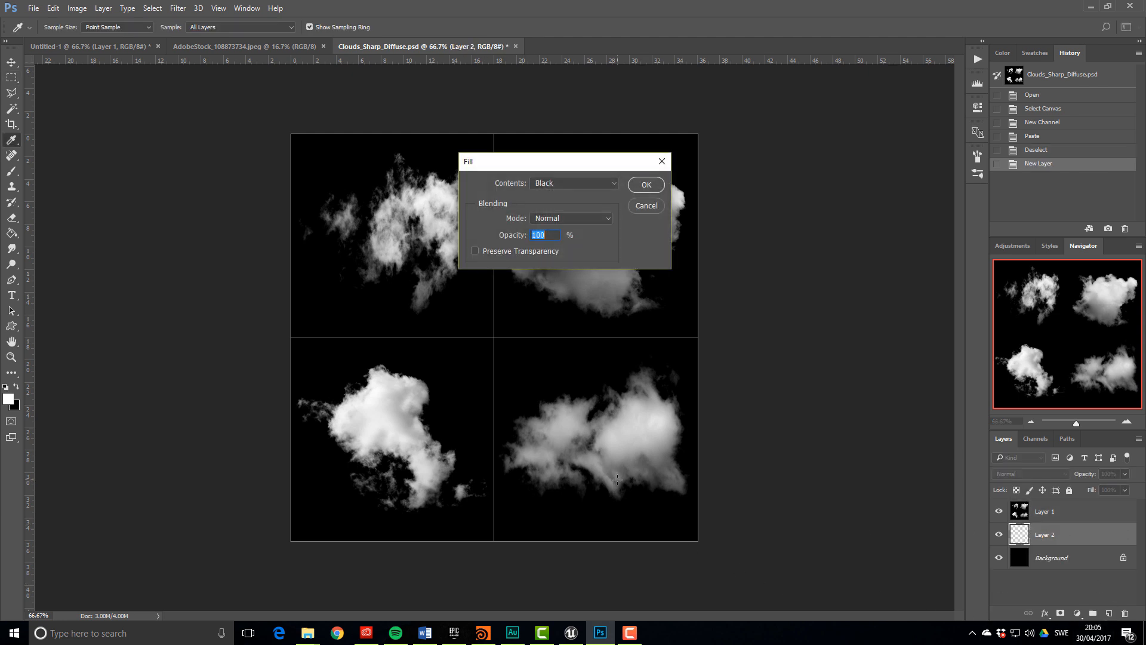
pyautogui.click(568, 181)
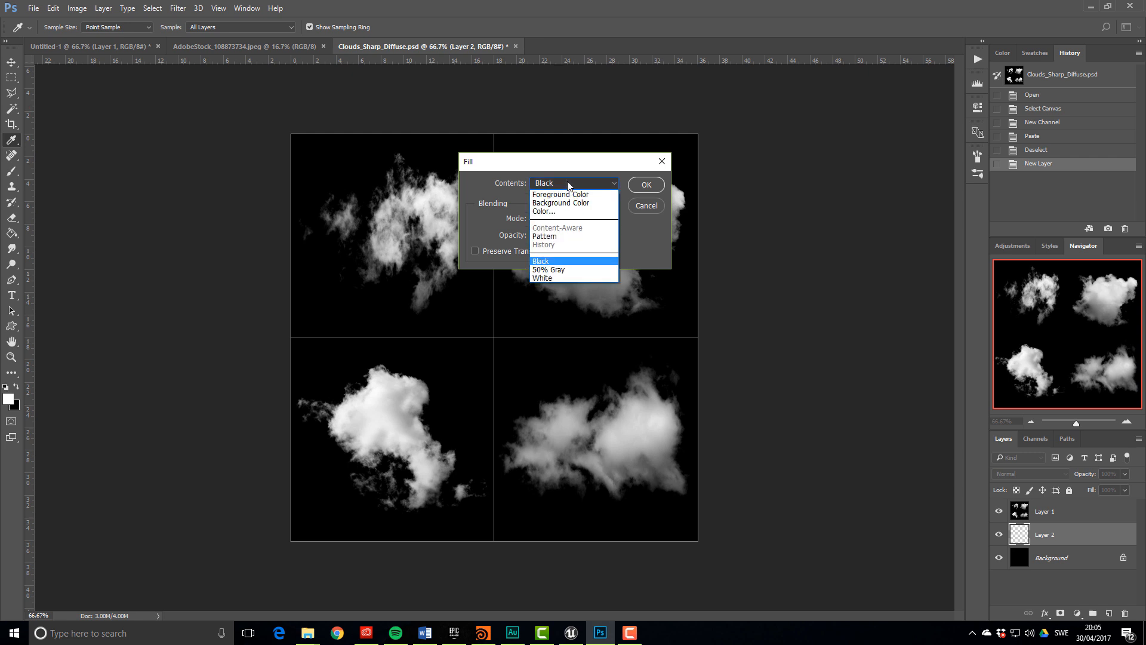
pyautogui.click(558, 275)
pyautogui.click(637, 184)
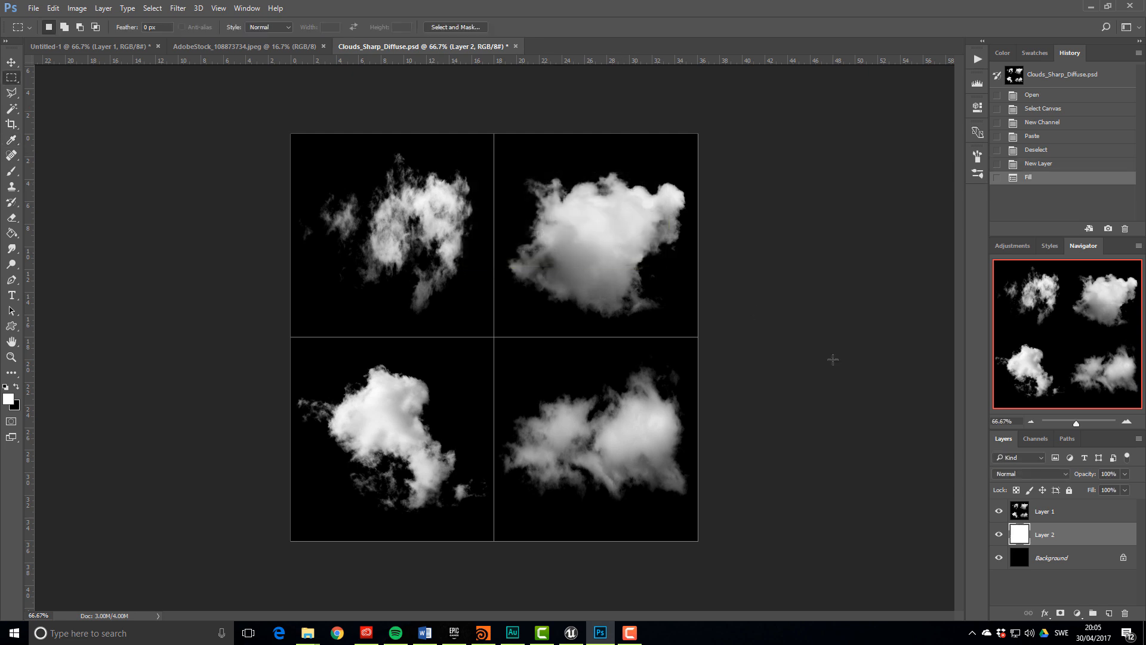
# Set Layer 1 to Screen, lower Layer 2's opacity to grey, and hide Alpha 1
pyautogui.click(1046, 514)
pyautogui.click(1037, 473)
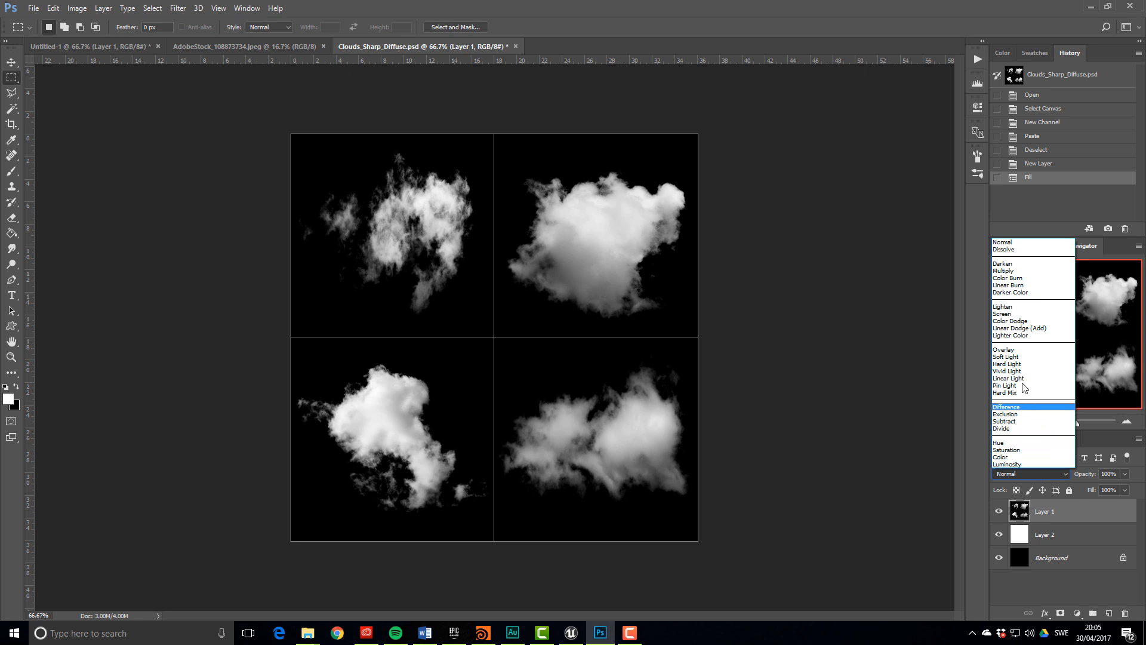
pyautogui.click(1009, 314)
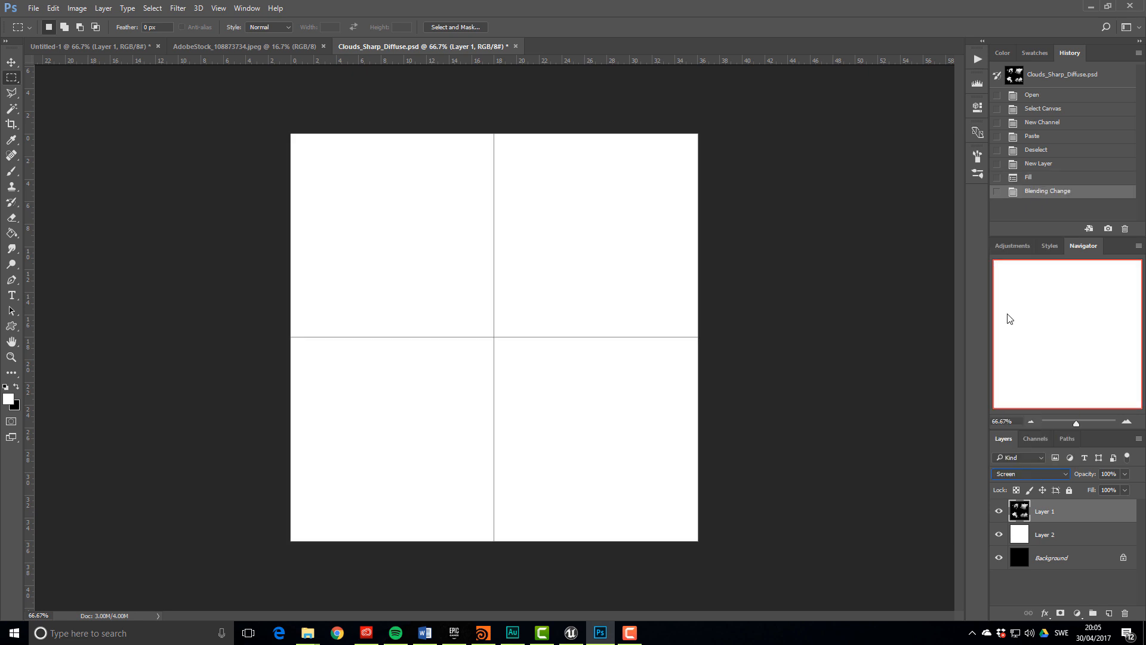
pyautogui.click(1110, 540)
pyautogui.click(1125, 474)
pyautogui.moveTo(1125, 489); pyautogui.dragTo(1110, 492)
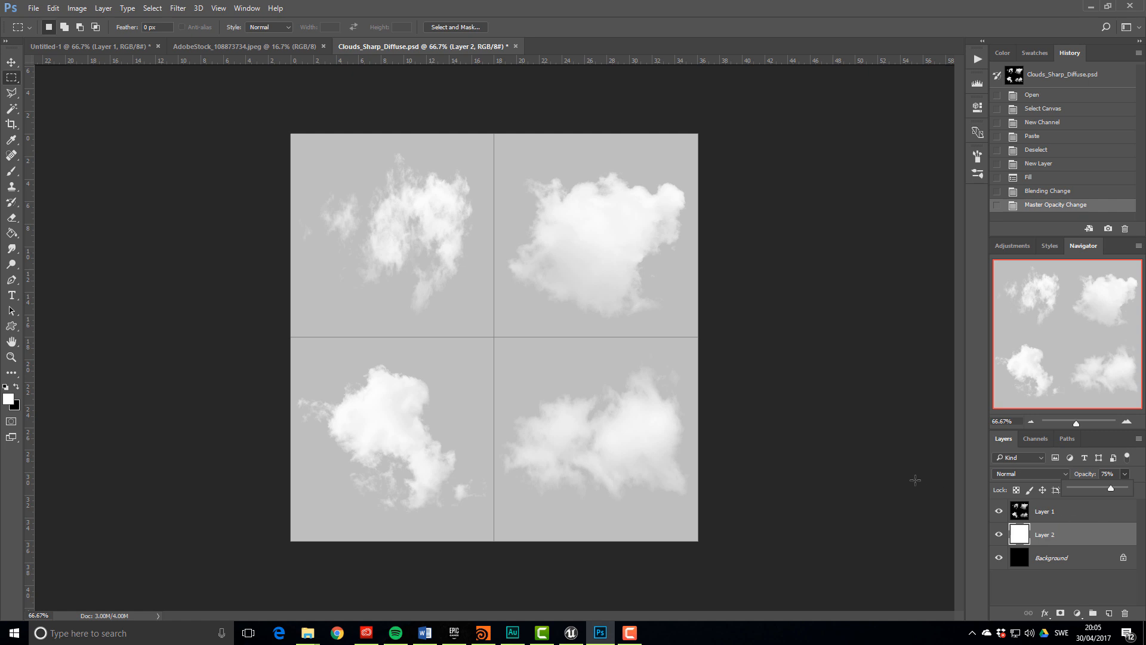
pyautogui.click(1036, 438)
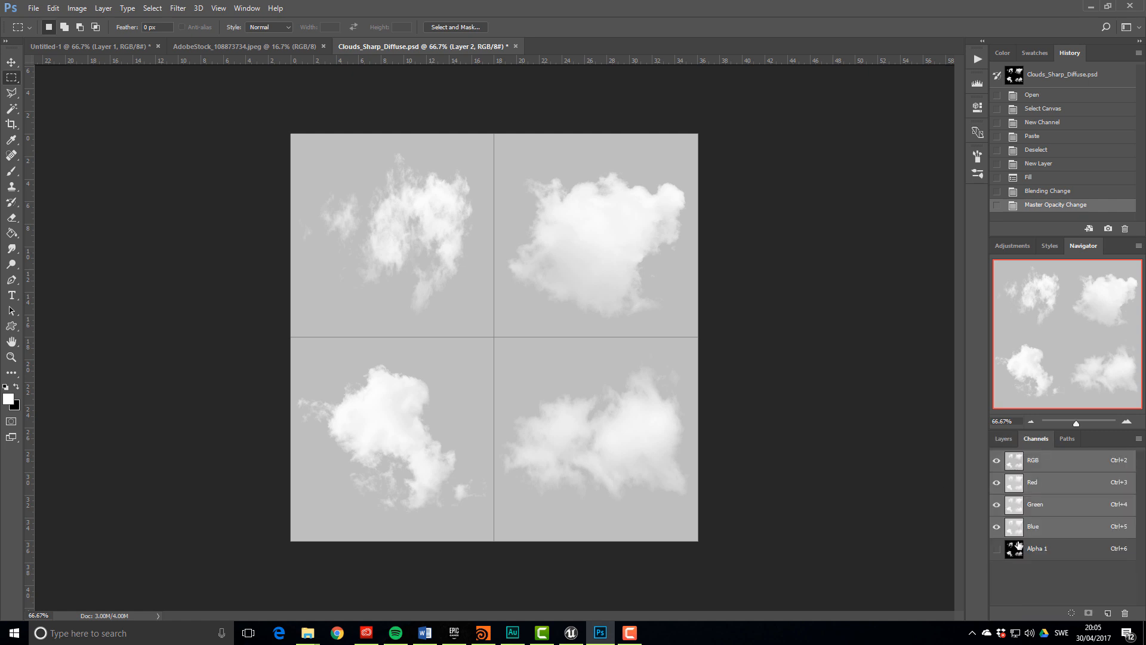
pyautogui.click(996, 549)
# Create a new Photoshop document and fill its canvas with black
pyautogui.click(34, 8)
pyautogui.click(33, 16)
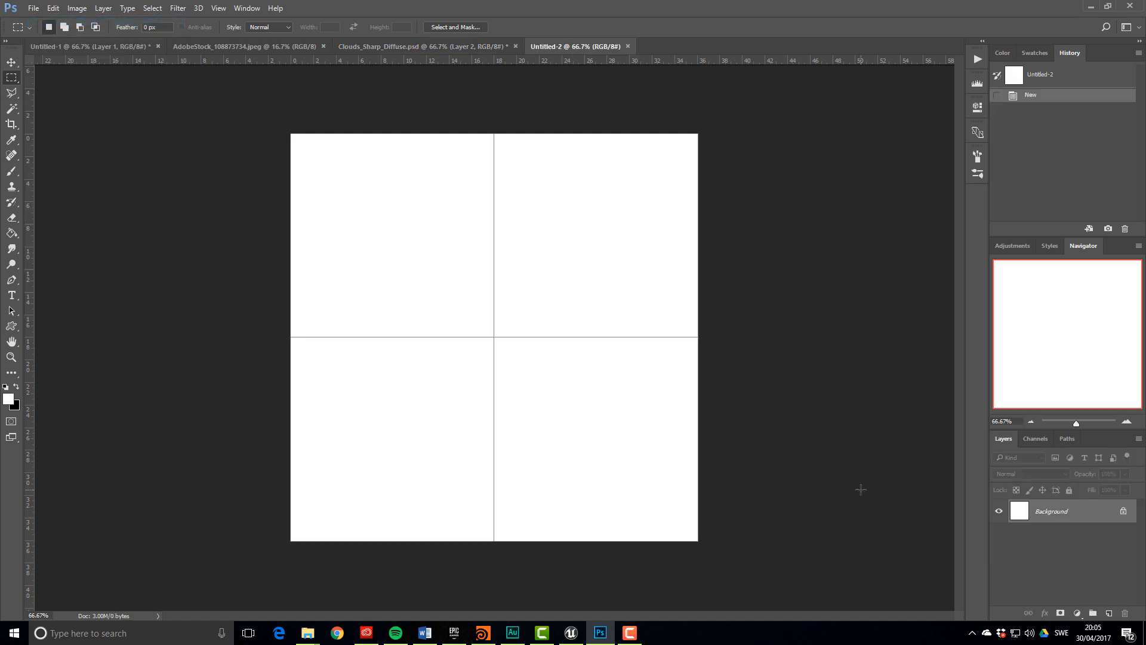
pyautogui.hotkey('shift', 'F5')
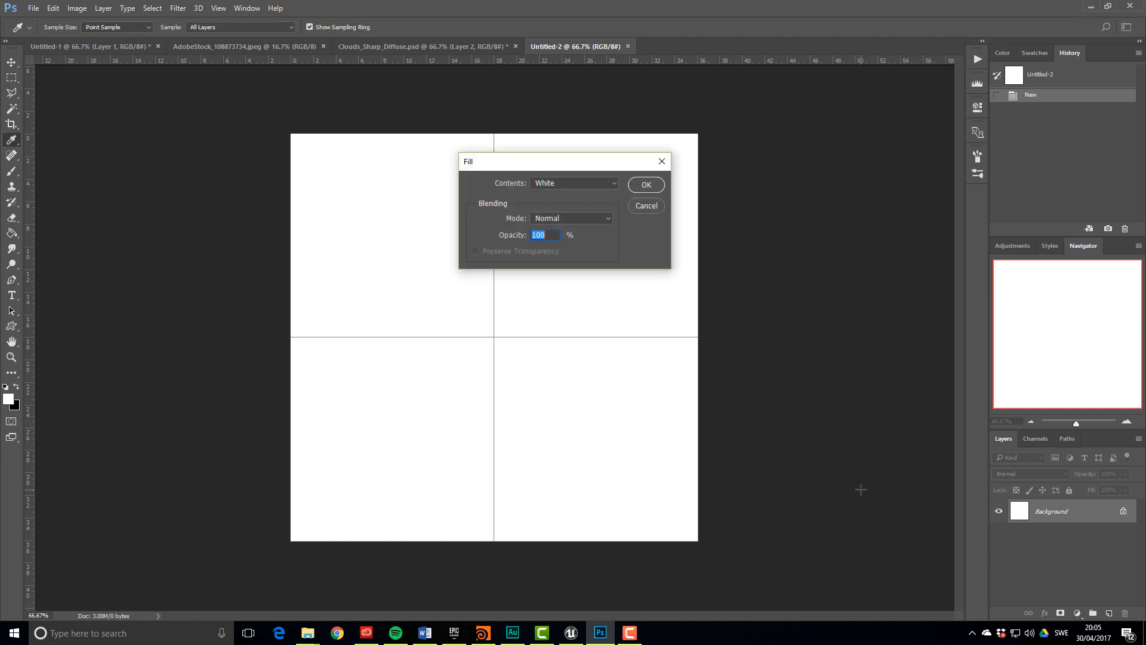
pyautogui.click(541, 183)
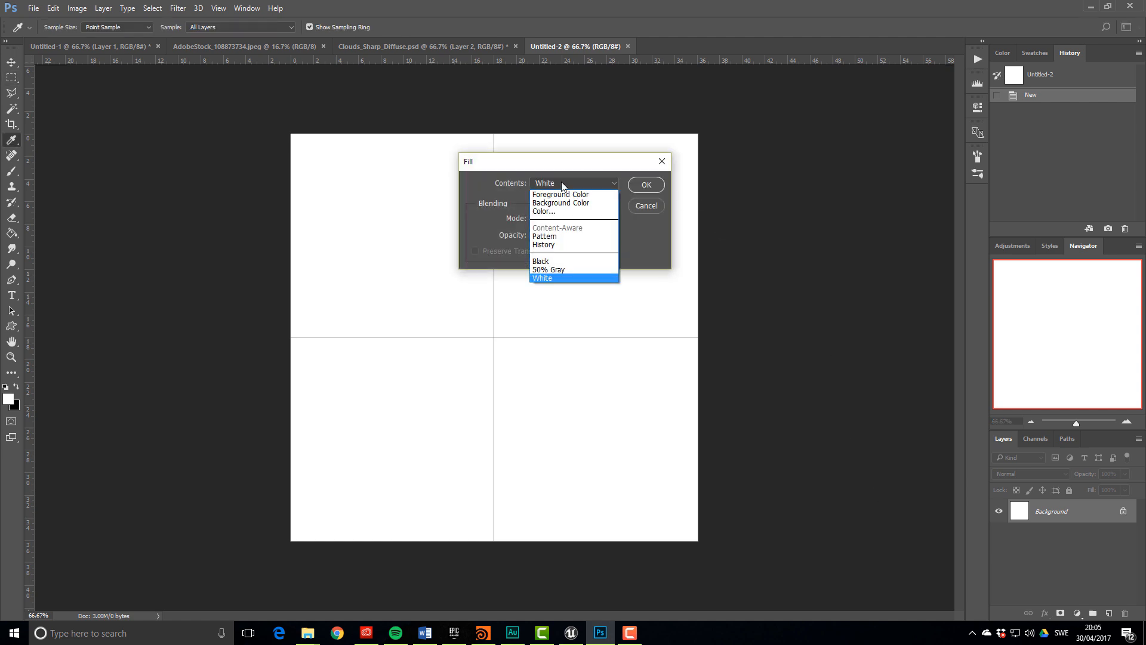
pyautogui.click(574, 258)
pyautogui.click(644, 185)
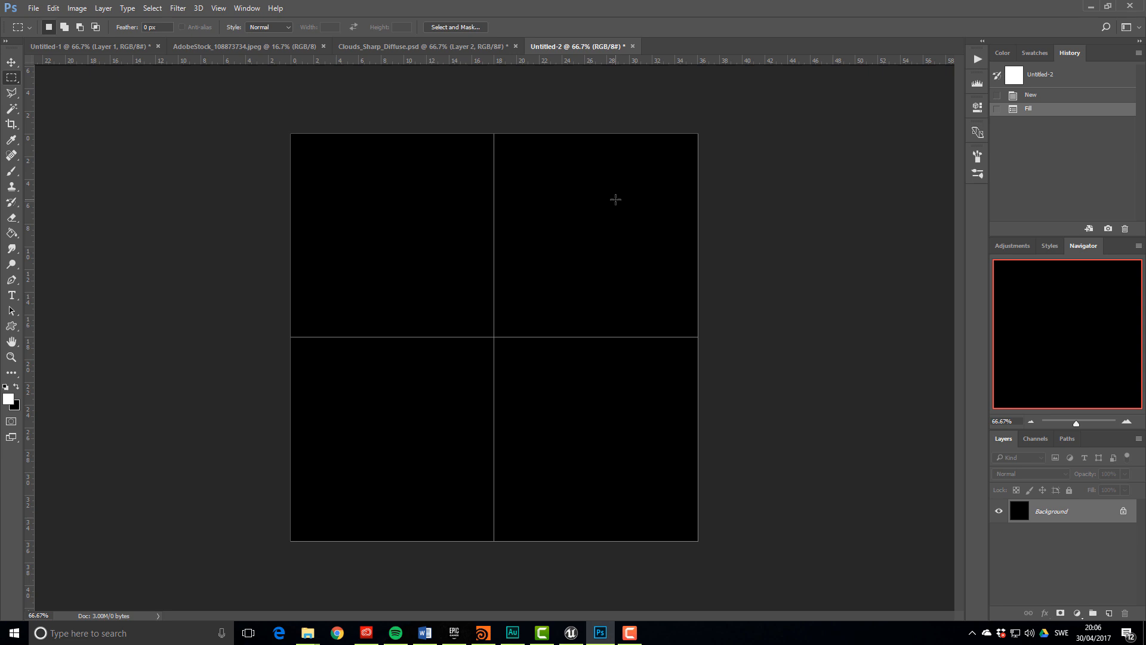
# Paint a soft white glow on a new layer with a 0% hardness brush, then drag in the cloud photo
pyautogui.click(1109, 613)
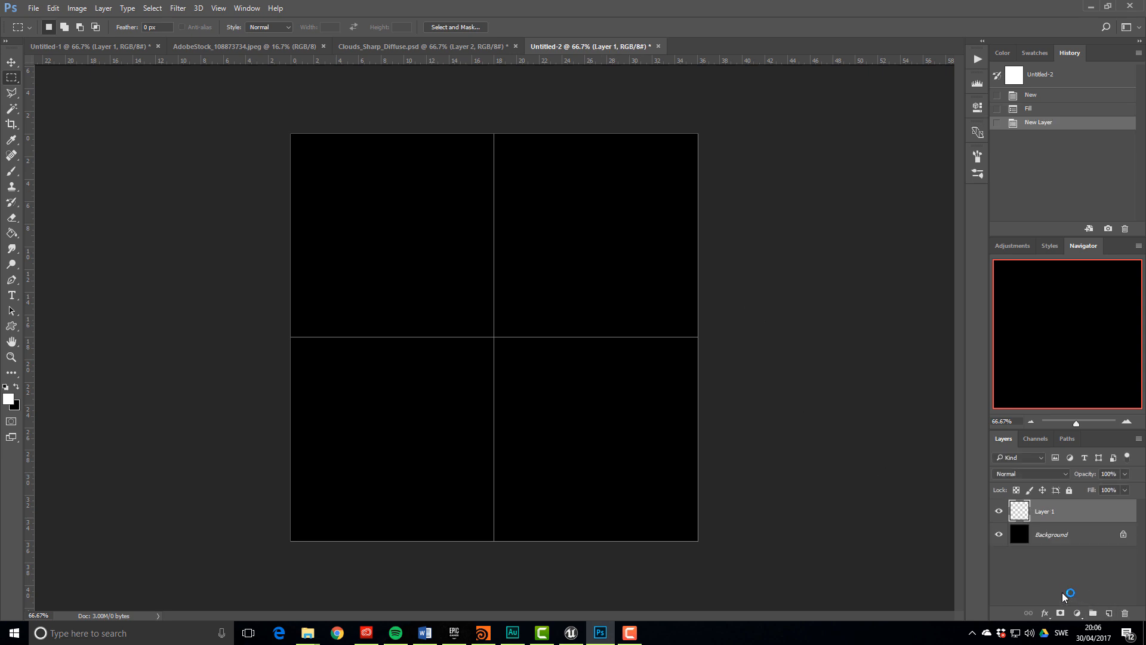
pyautogui.click(11, 170)
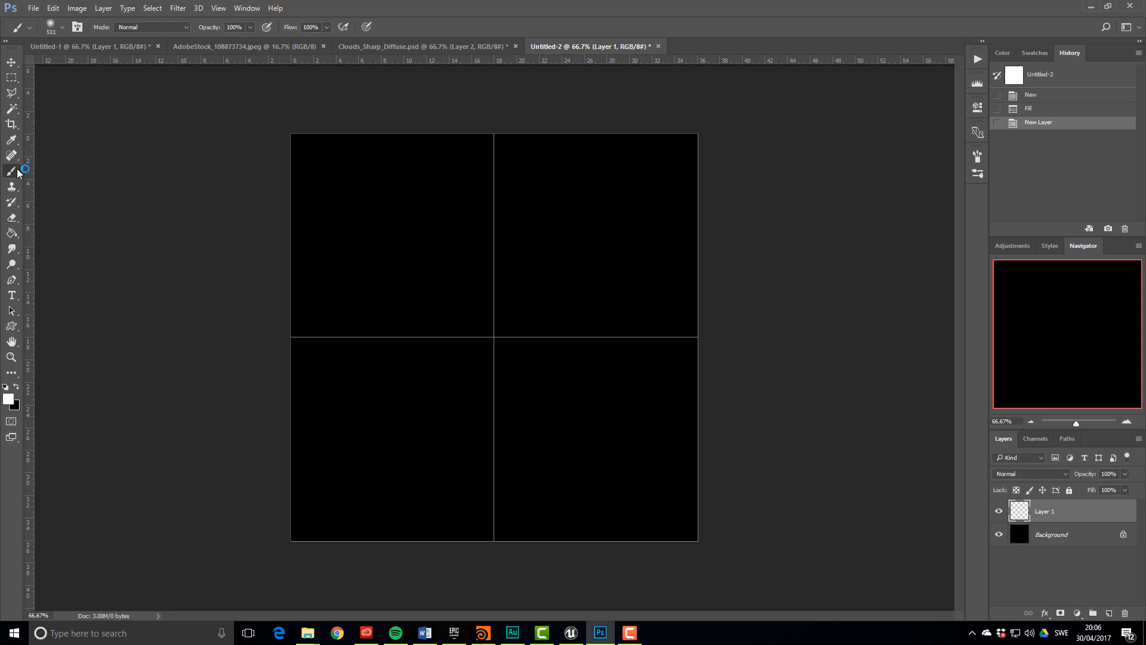
pyautogui.click(63, 27)
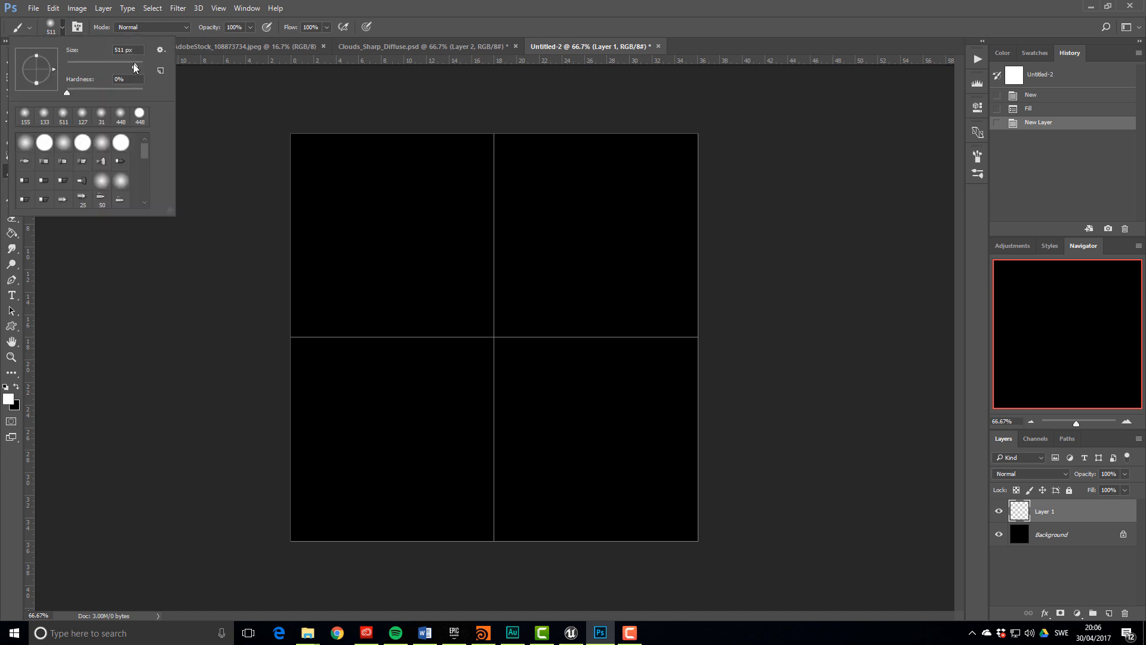
pyautogui.moveTo(73, 91); pyautogui.dragTo(7, 112)
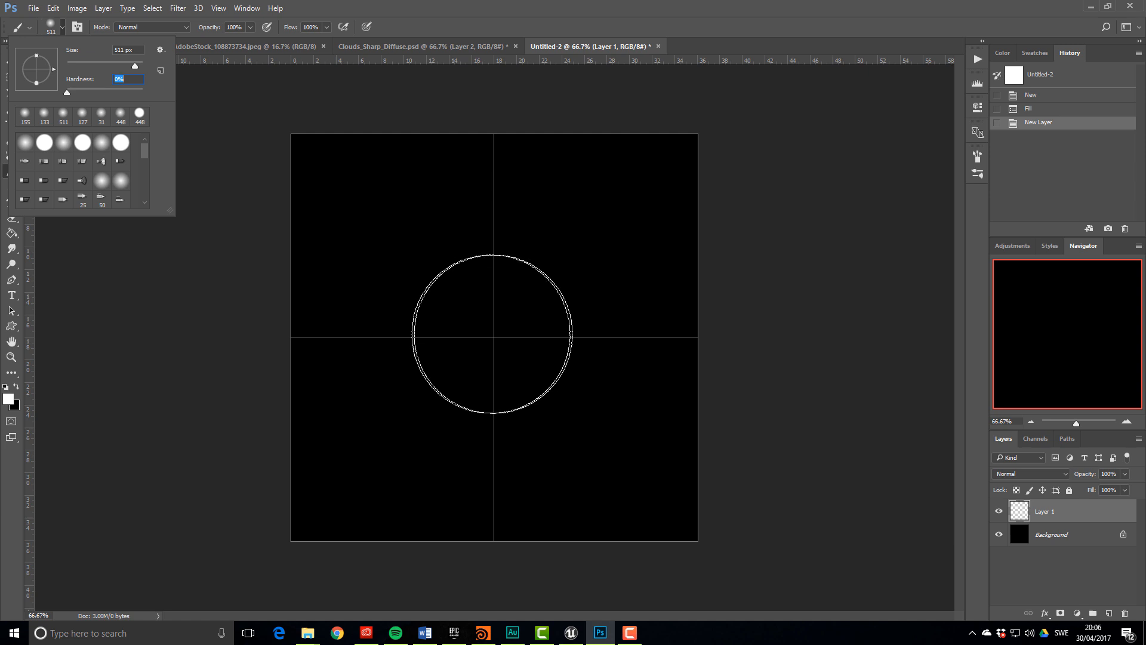
pyautogui.click(494, 333)
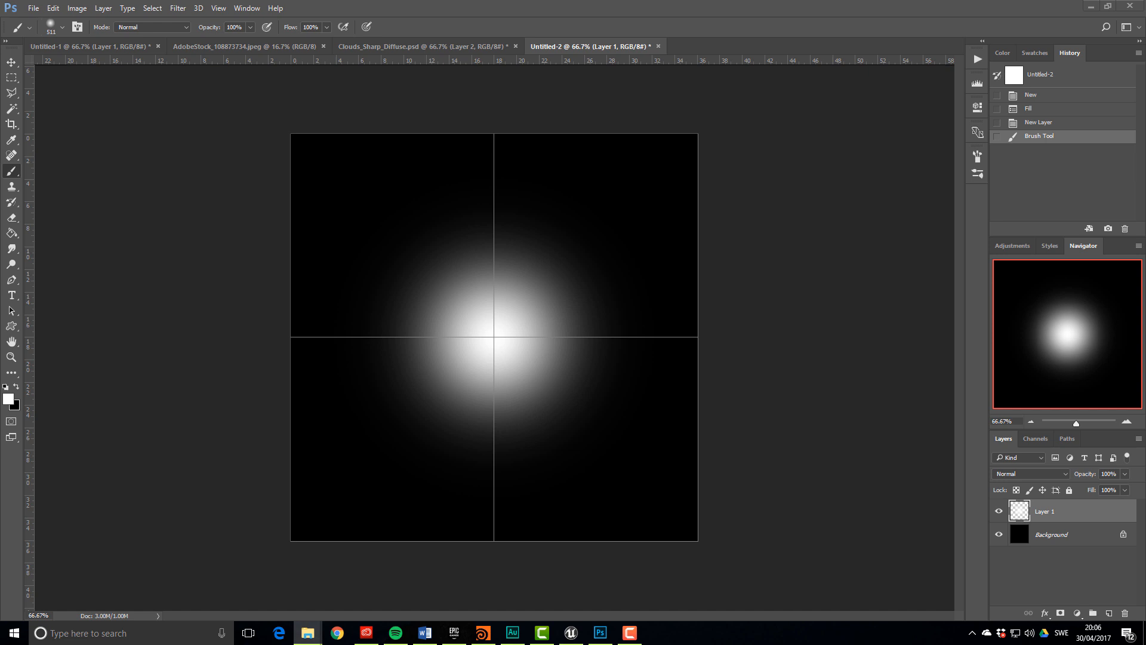
pyautogui.moveTo(761, 350); pyautogui.dragTo(485, 421)
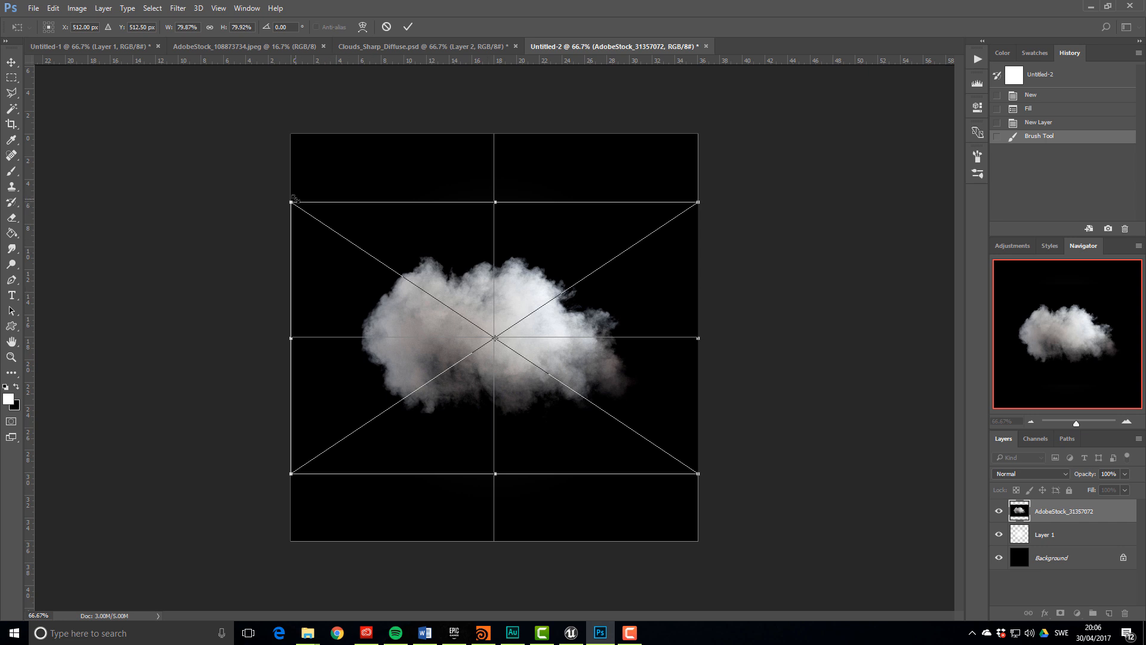
# Enlarge the AdobeStock_31357072 cloud photo and centre it over the canvas
pyautogui.moveTo(291, 202); pyautogui.dragTo(202, 146)
pyautogui.moveTo(551, 379); pyautogui.dragTo(595, 406)
pyautogui.moveTo(742, 502); pyautogui.dragTo(846, 572)
pyautogui.moveTo(256, 180); pyautogui.dragTo(218, 143)
pyautogui.moveTo(403, 368)
pyautogui.mouseDown()
pyautogui.moveTo(425, 372)
pyautogui.moveTo(401, 371)
pyautogui.mouseUp()
pyautogui.moveTo(196, 127); pyautogui.dragTo(176, 114)
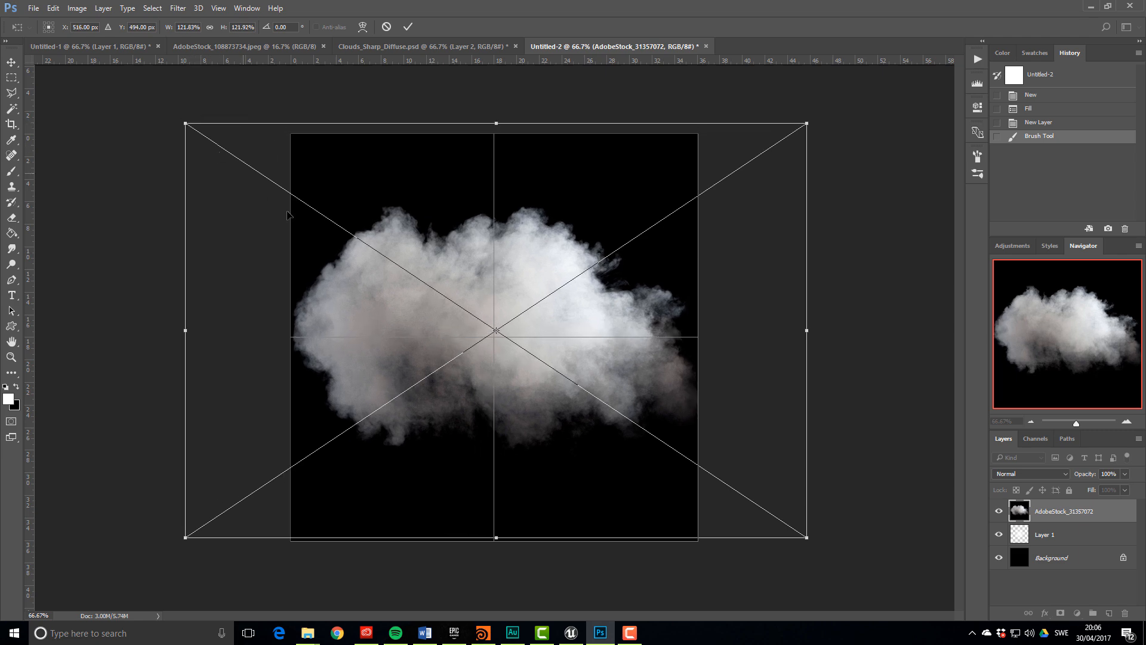
pyautogui.press('Return')
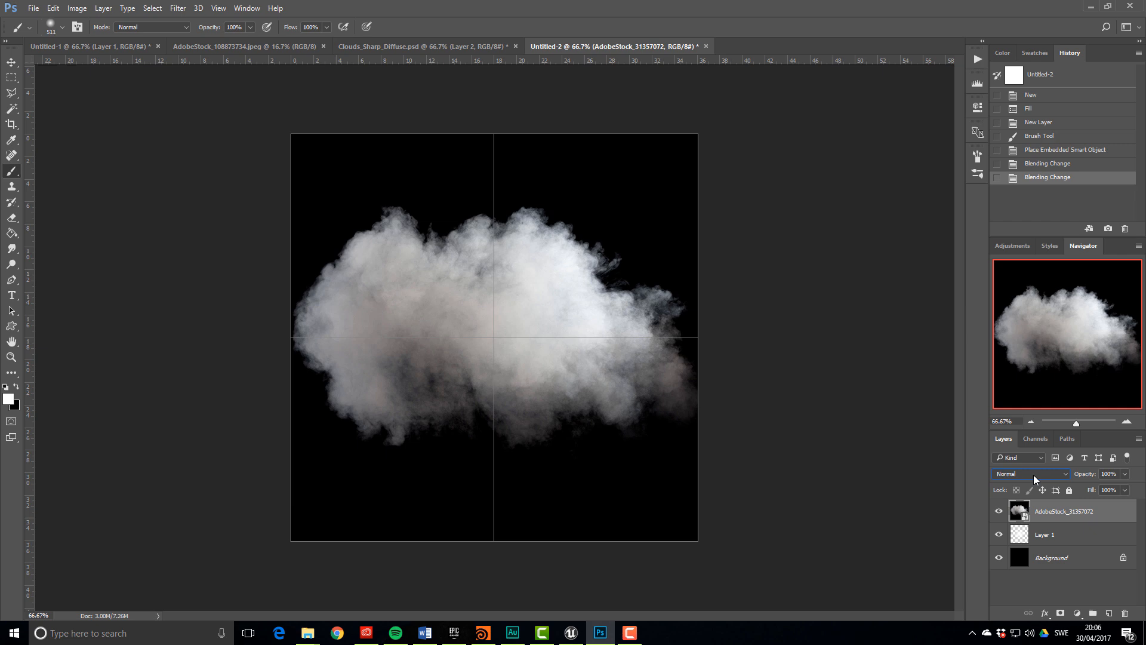
# Set the cloud layer to Multiply, shrink it slightly, then select Layer 1
pyautogui.click(1033, 474)
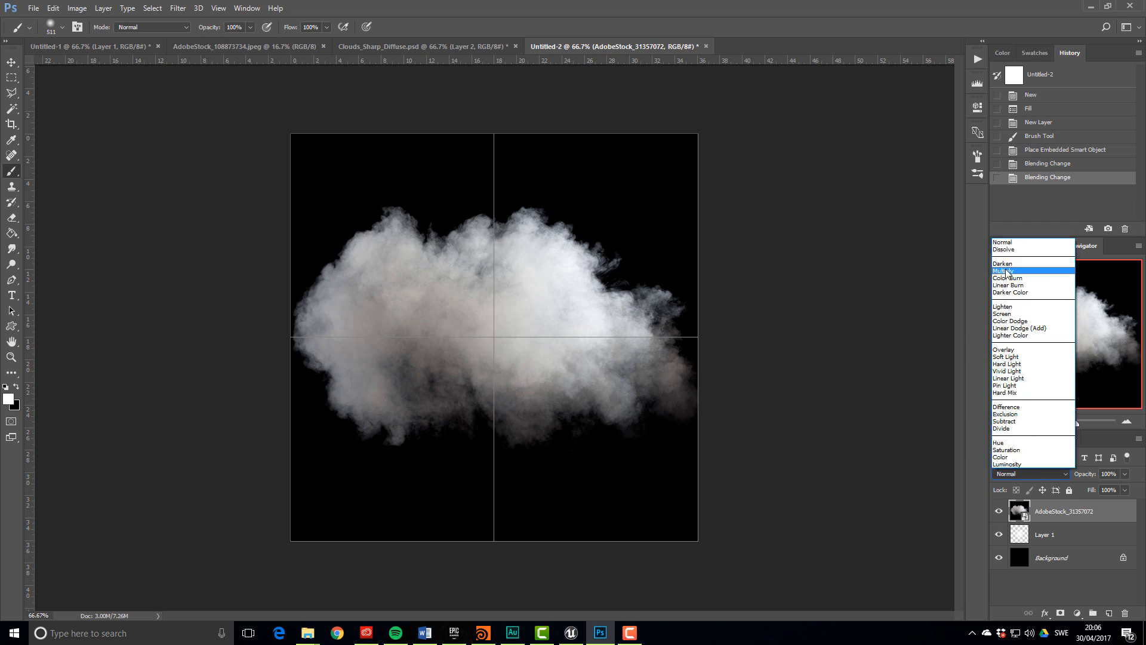
pyautogui.click(1006, 271)
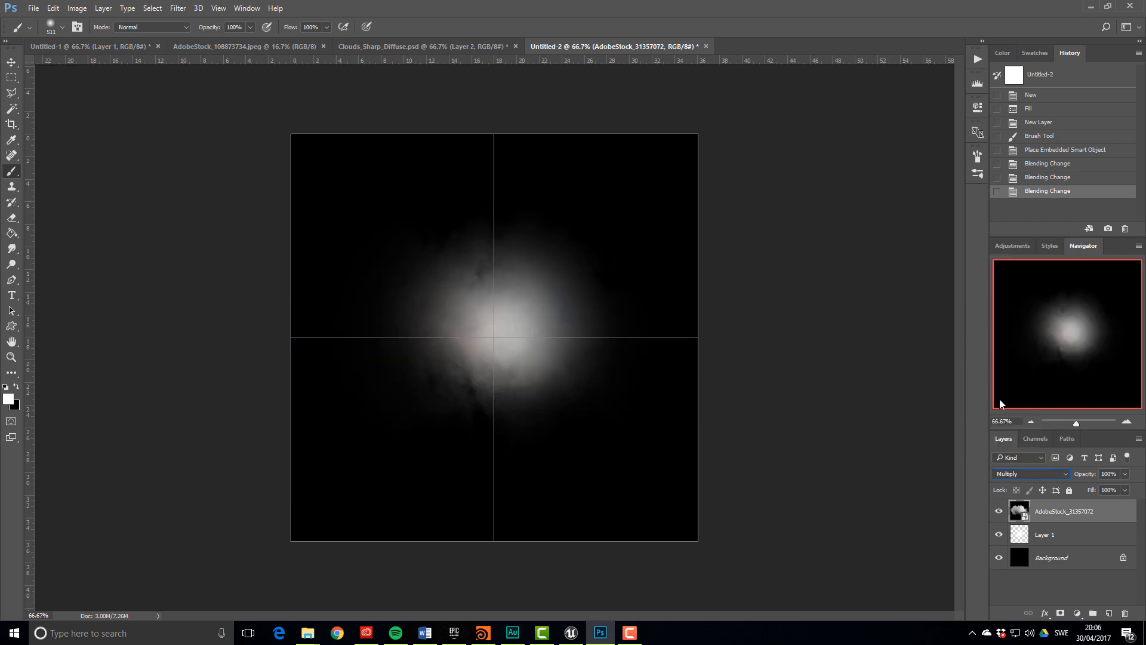
pyautogui.hotkey('ctrl', 't')
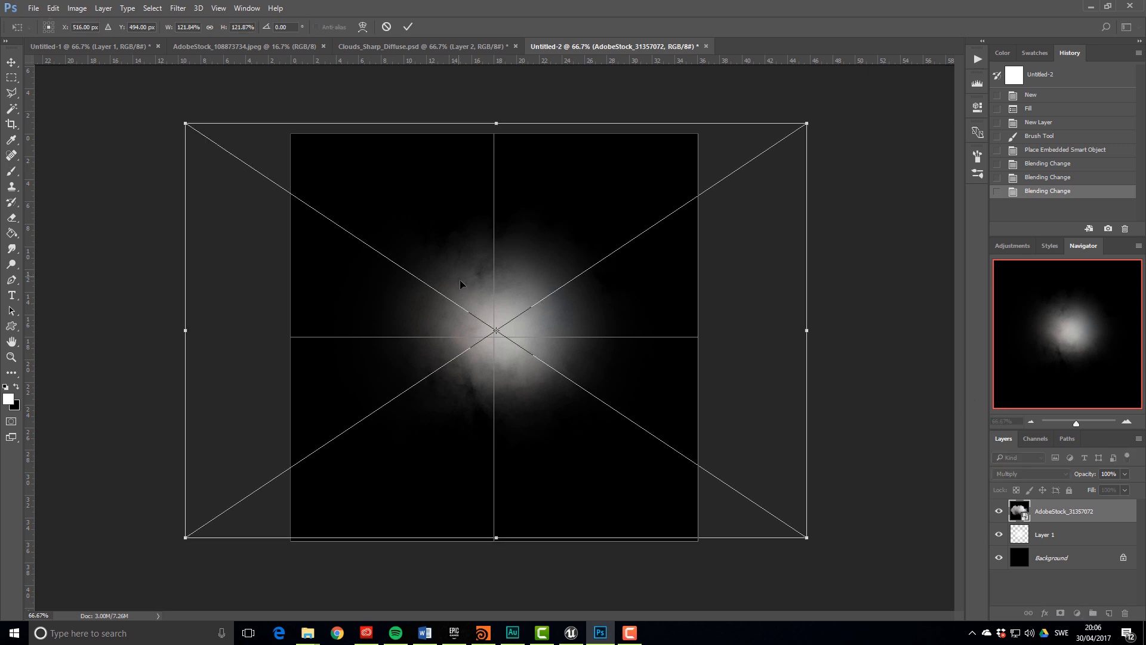
pyautogui.keyDown('shift'); pyautogui.moveTo(183, 118); pyautogui.dragTo(231, 146); pyautogui.keyUp('shift')
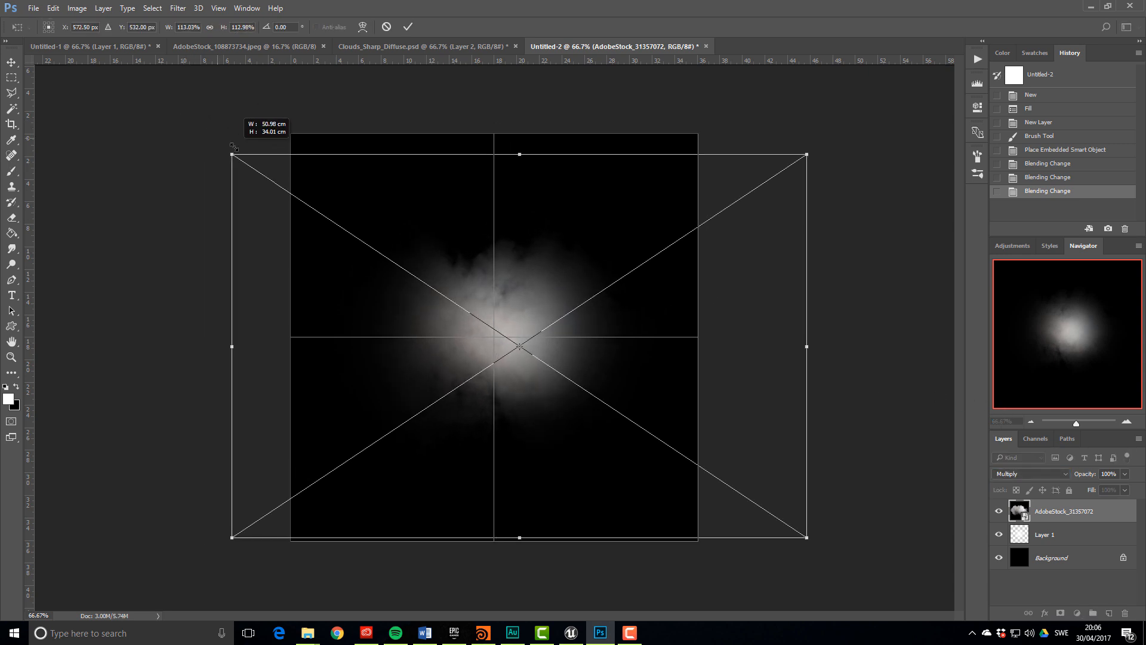
pyautogui.moveTo(446, 376)
pyautogui.mouseDown()
pyautogui.moveTo(462, 365)
pyautogui.moveTo(447, 370)
pyautogui.mouseUp()
pyautogui.press('Return')
pyautogui.press('b')
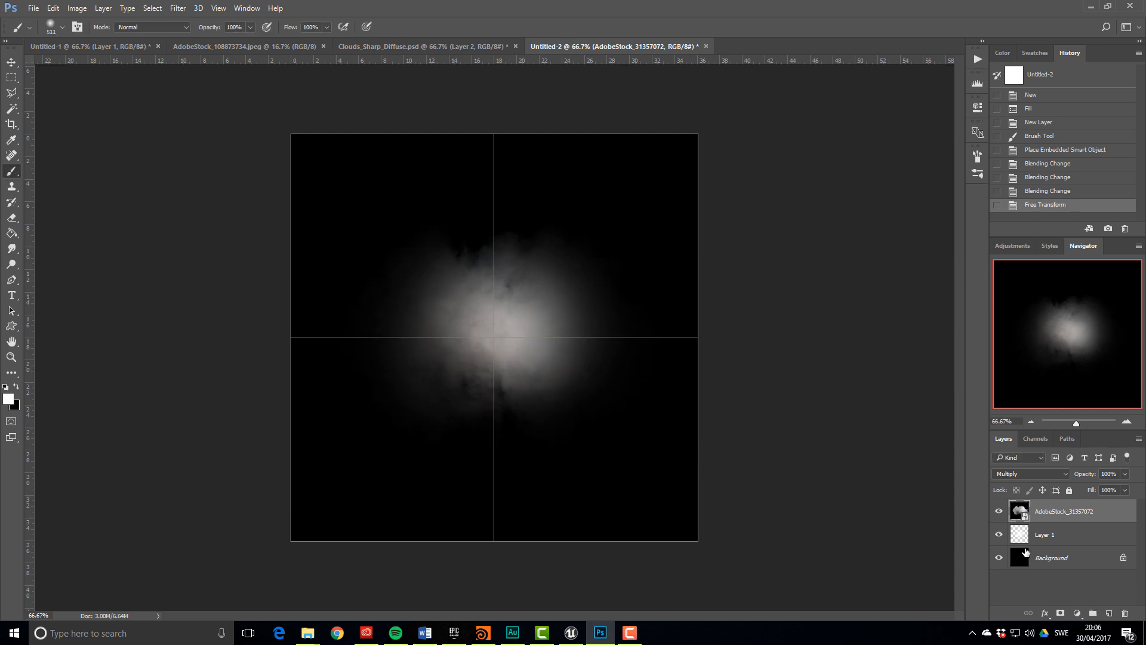
pyautogui.click(1069, 535)
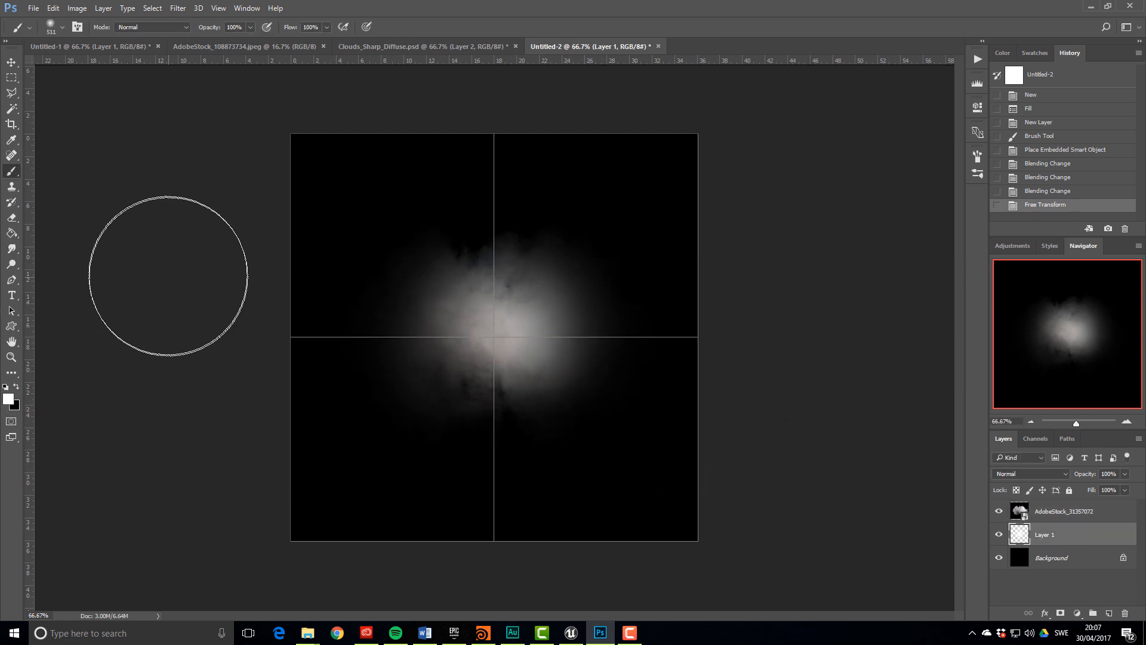
# Smudge the glow's lower edge and middle into the black background at 21% strength
pyautogui.click(11, 250)
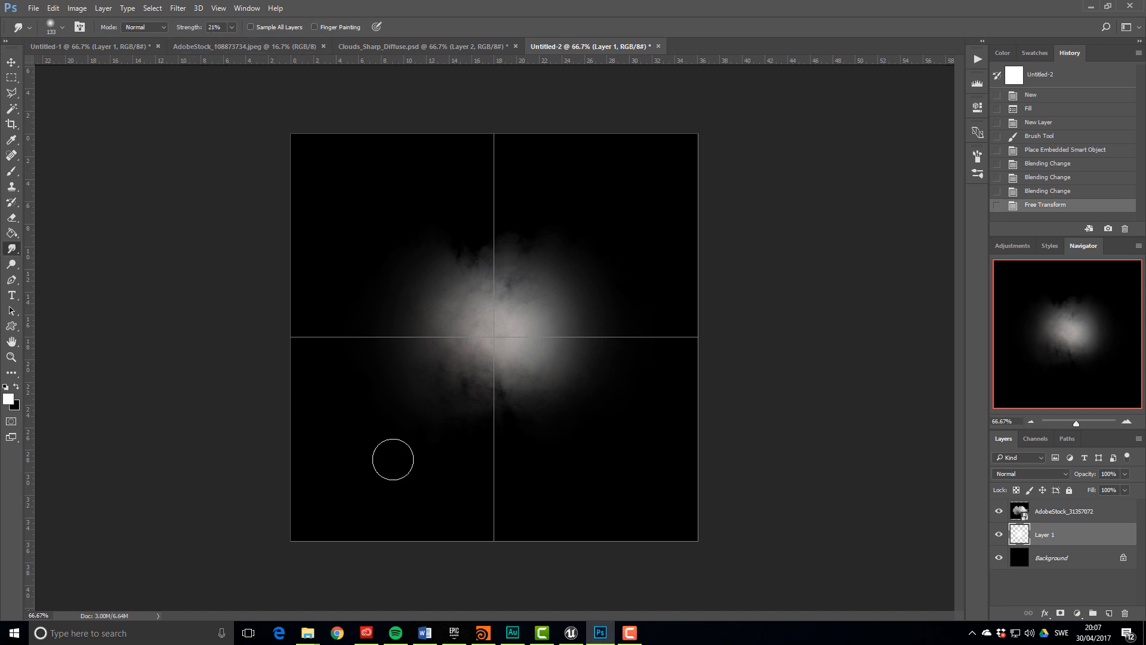
pyautogui.moveTo(454, 421)
pyautogui.mouseDown()
pyautogui.moveTo(466, 436)
pyautogui.moveTo(481, 417)
pyautogui.mouseUp()
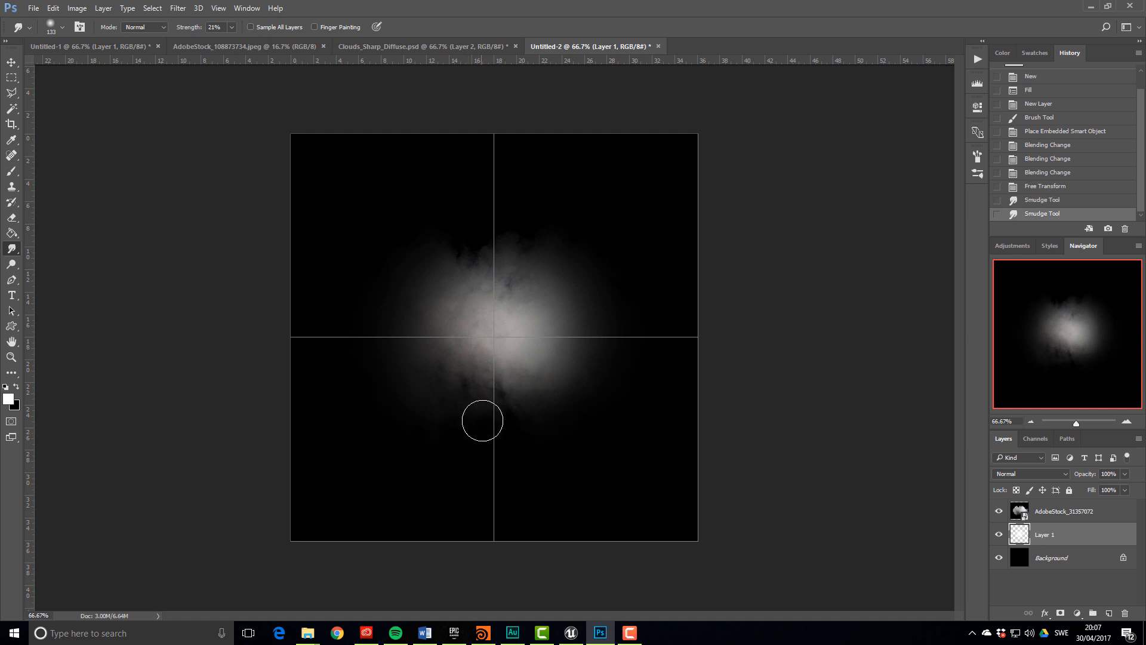
pyautogui.moveTo(498, 369)
pyautogui.mouseDown()
pyautogui.moveTo(511, 450)
pyautogui.moveTo(492, 424)
pyautogui.moveTo(502, 443)
pyautogui.moveTo(515, 425)
pyautogui.moveTo(553, 444)
pyautogui.moveTo(550, 419)
pyautogui.mouseUp()
pyautogui.moveTo(515, 362); pyautogui.dragTo(485, 363)
pyautogui.moveTo(531, 283)
pyautogui.mouseDown()
pyautogui.moveTo(500, 297)
pyautogui.moveTo(501, 331)
pyautogui.moveTo(512, 315)
pyautogui.moveTo(566, 344)
pyautogui.mouseUp()
# Smear the glow's upper edges into an irregular puff, then select the whole canvas
pyautogui.moveTo(538, 226); pyautogui.dragTo(521, 279)
pyautogui.moveTo(494, 271); pyautogui.dragTo(498, 278)
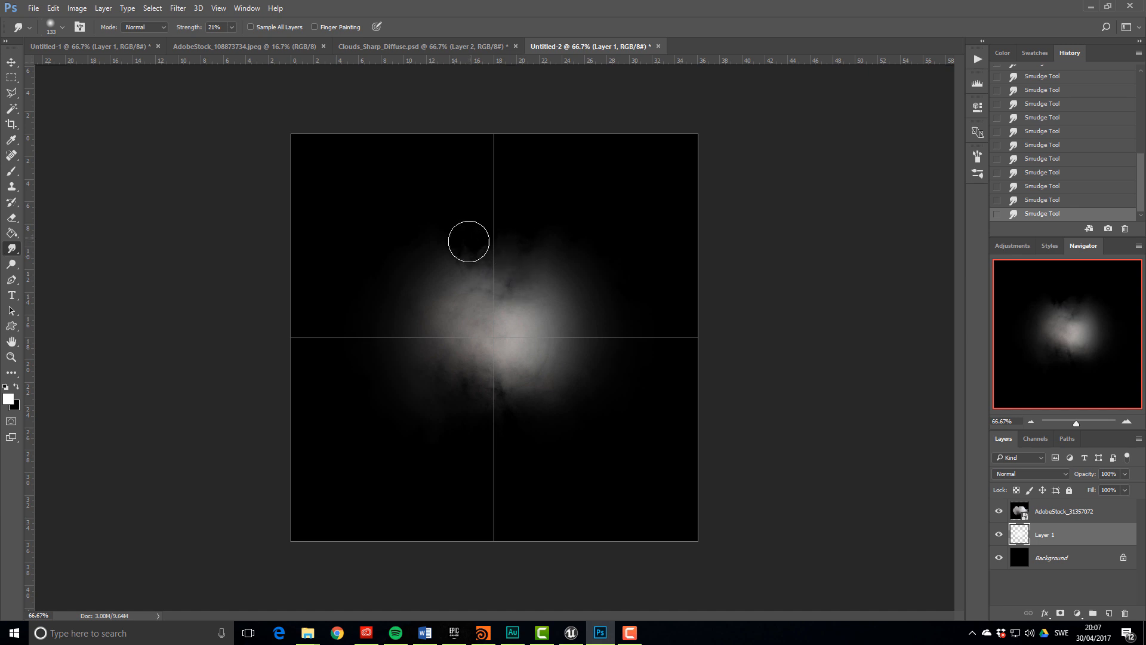
pyautogui.moveTo(469, 242)
pyautogui.mouseDown()
pyautogui.moveTo(512, 258)
pyautogui.moveTo(510, 279)
pyautogui.mouseUp()
pyautogui.moveTo(435, 224); pyautogui.dragTo(461, 284)
pyautogui.moveTo(501, 245)
pyautogui.mouseDown()
pyautogui.moveTo(507, 278)
pyautogui.moveTo(474, 279)
pyautogui.mouseUp()
pyautogui.moveTo(564, 248); pyautogui.dragTo(553, 272)
pyautogui.moveTo(457, 230); pyautogui.dragTo(457, 277)
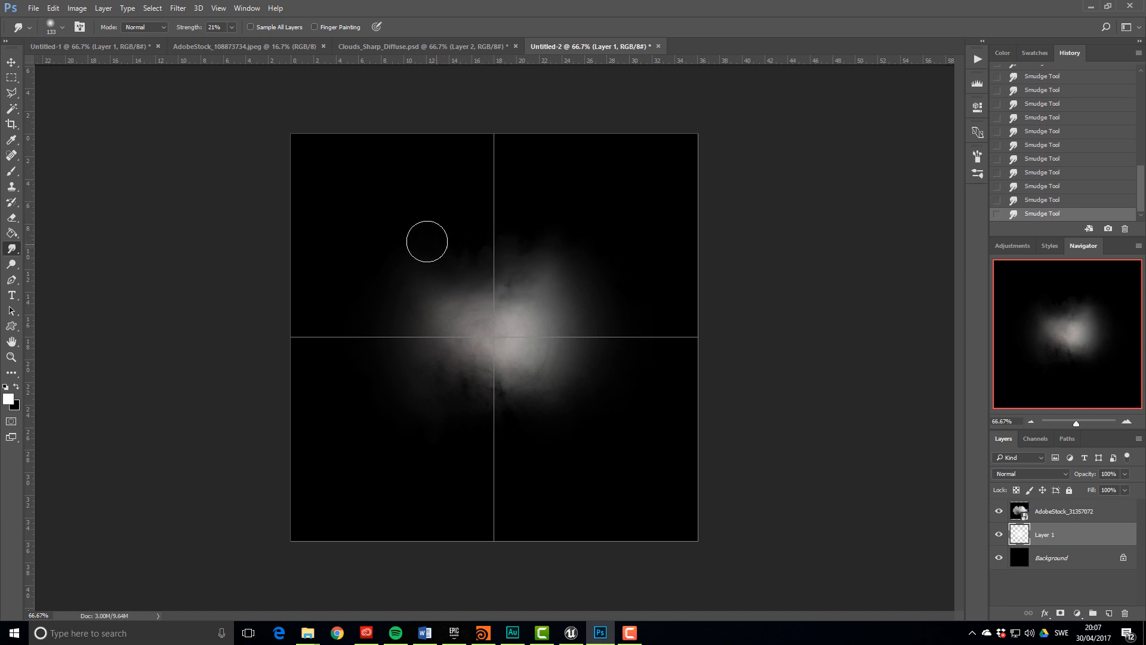
pyautogui.moveTo(426, 242); pyautogui.dragTo(448, 268)
pyautogui.moveTo(613, 263); pyautogui.dragTo(587, 254)
pyautogui.moveTo(440, 455)
pyautogui.mouseDown()
pyautogui.moveTo(415, 421)
pyautogui.moveTo(446, 375)
pyautogui.mouseUp()
pyautogui.hotkey('ctrl', 'a')
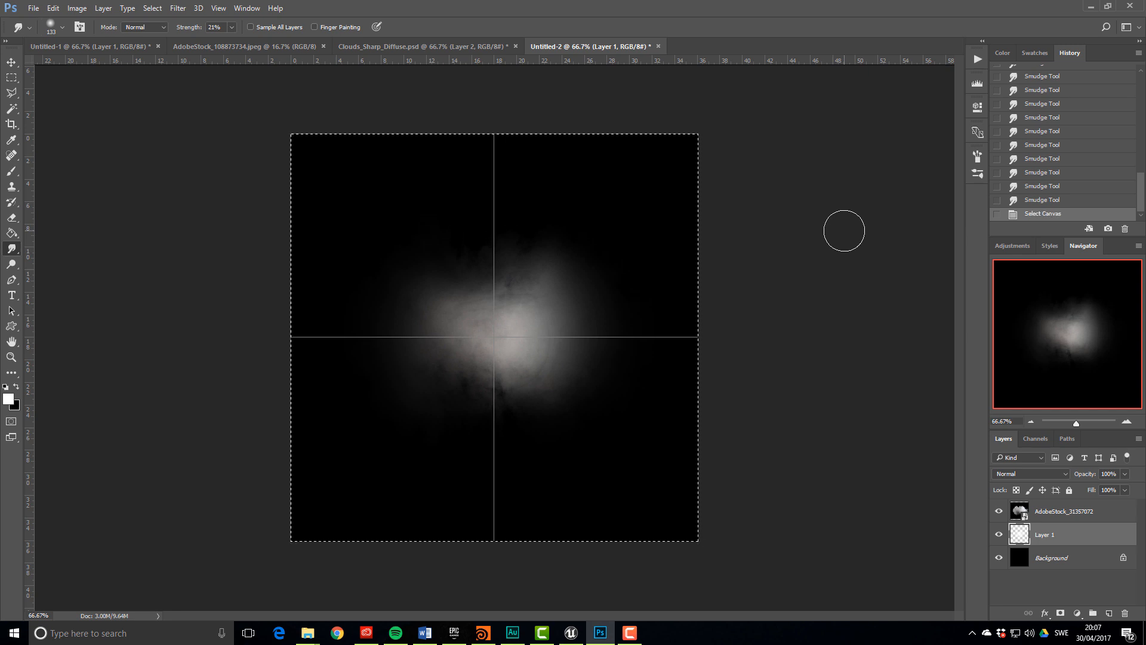
# Paste a merged cloud copy as Layer 2, scale it into the top-left quarter, and hide the stock layer
pyautogui.hotkey('ctrl', 'v')
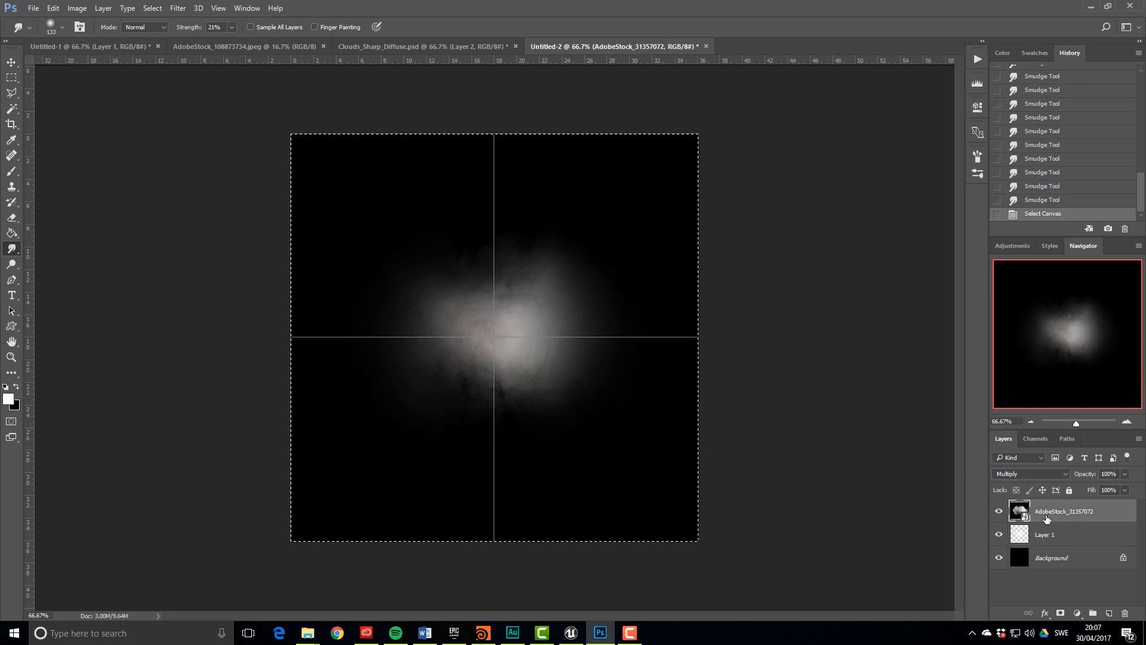
pyautogui.hotkey('ctrl', 't')
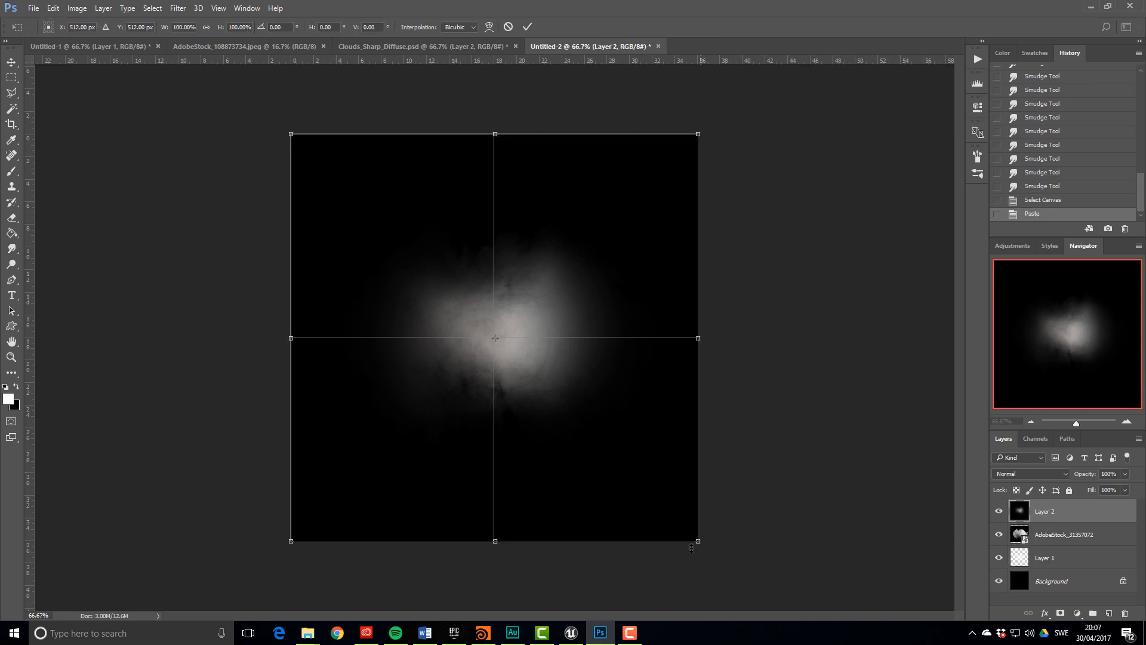
pyautogui.keyDown('shift'); pyautogui.moveTo(699, 543); pyautogui.dragTo(473, 397); pyautogui.keyUp('shift')
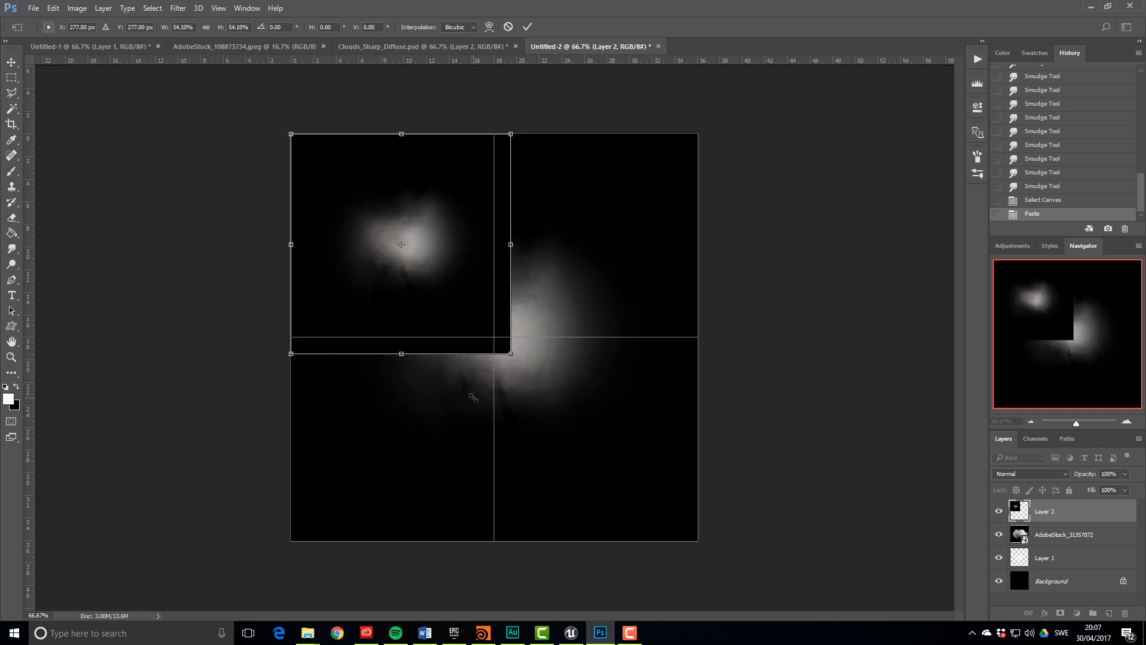
pyautogui.press('Return')
pyautogui.click(998, 534)
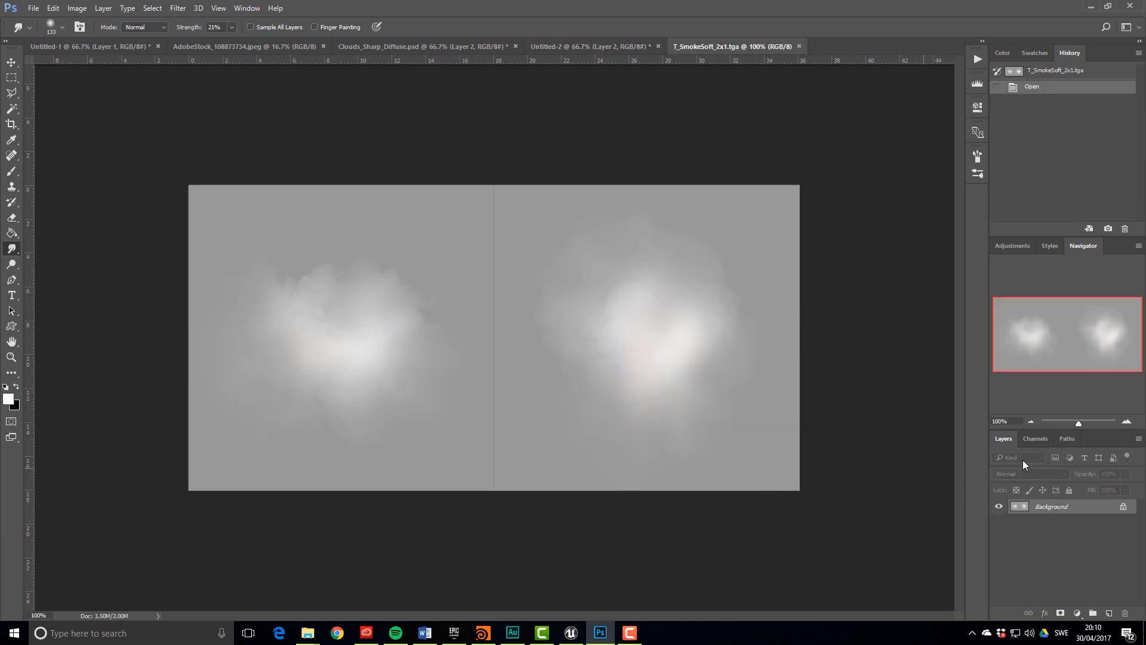
# Inspect the Alpha 1 channel of T_SmokeSoft_2x1.tga in the Channels panel
pyautogui.click(1036, 438)
pyautogui.click(995, 511)
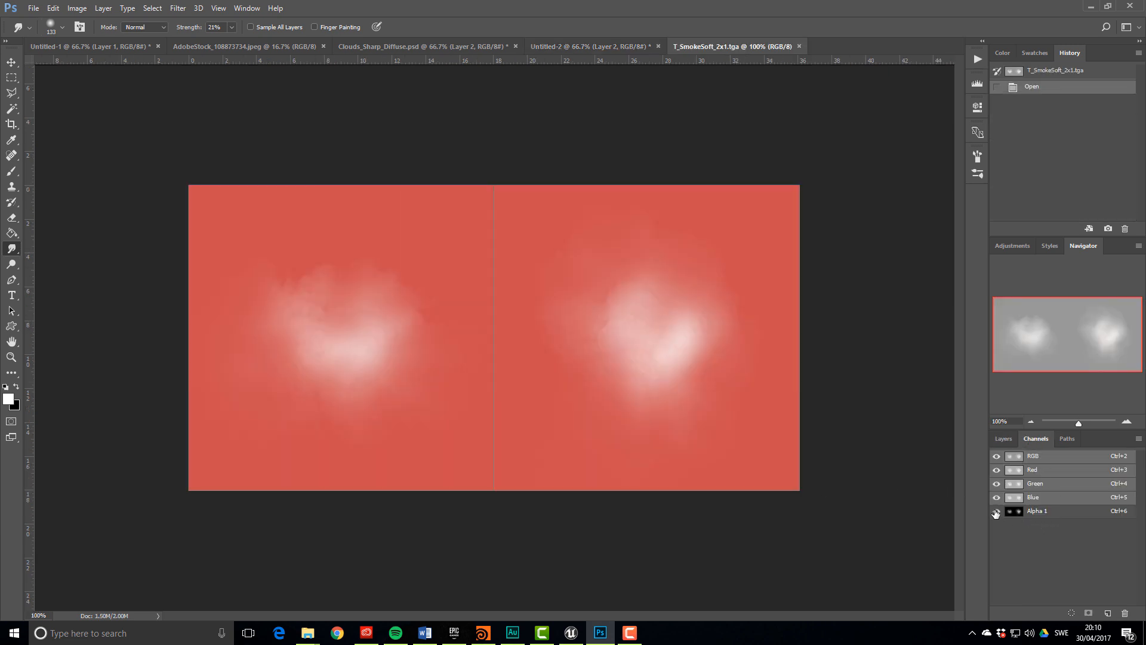
pyautogui.click(995, 512)
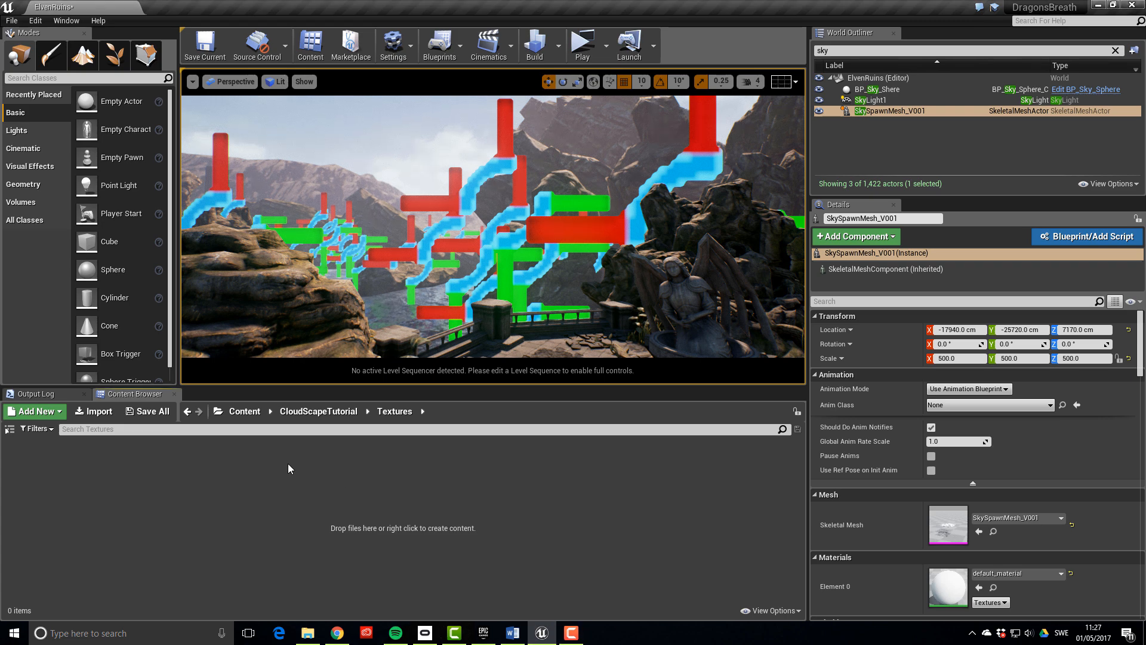
# Import T_Clouds_Sharp_2x2.tga into /Game/CloudScapeTutorial/Textures
pyautogui.rightClick(244, 457)
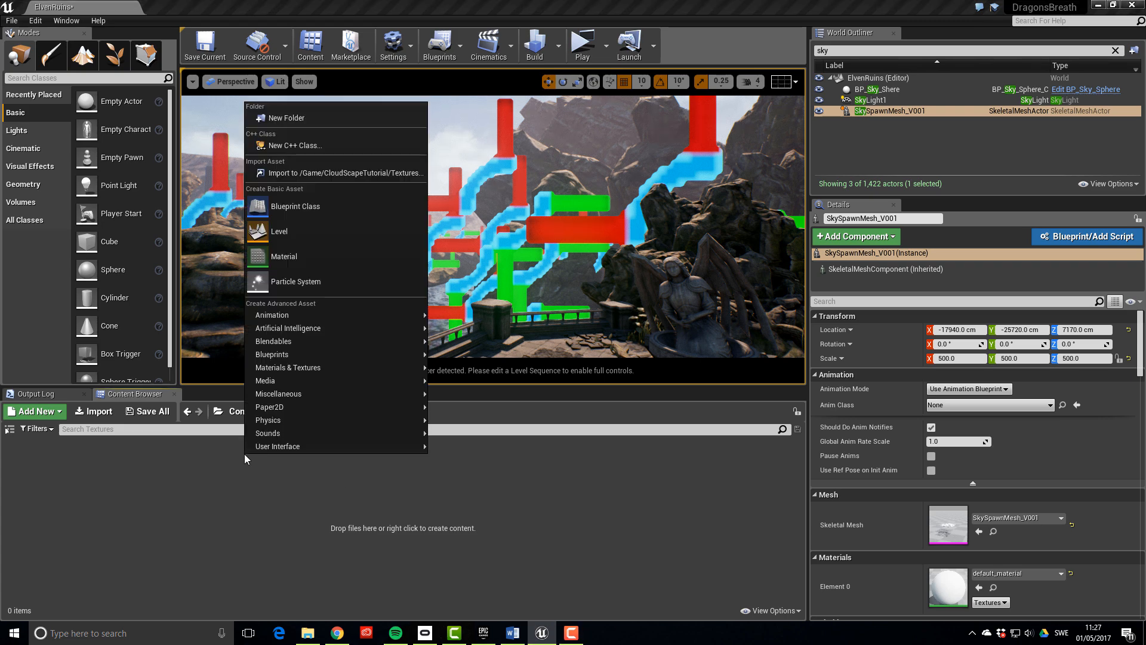
pyautogui.click(334, 172)
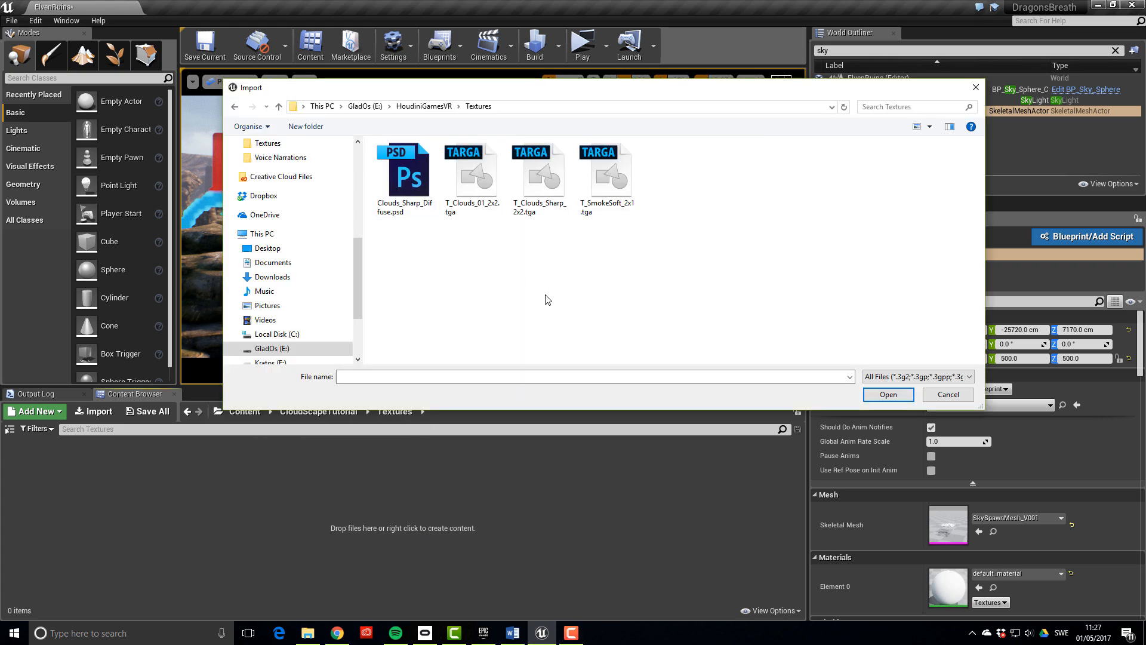
pyautogui.click(550, 194)
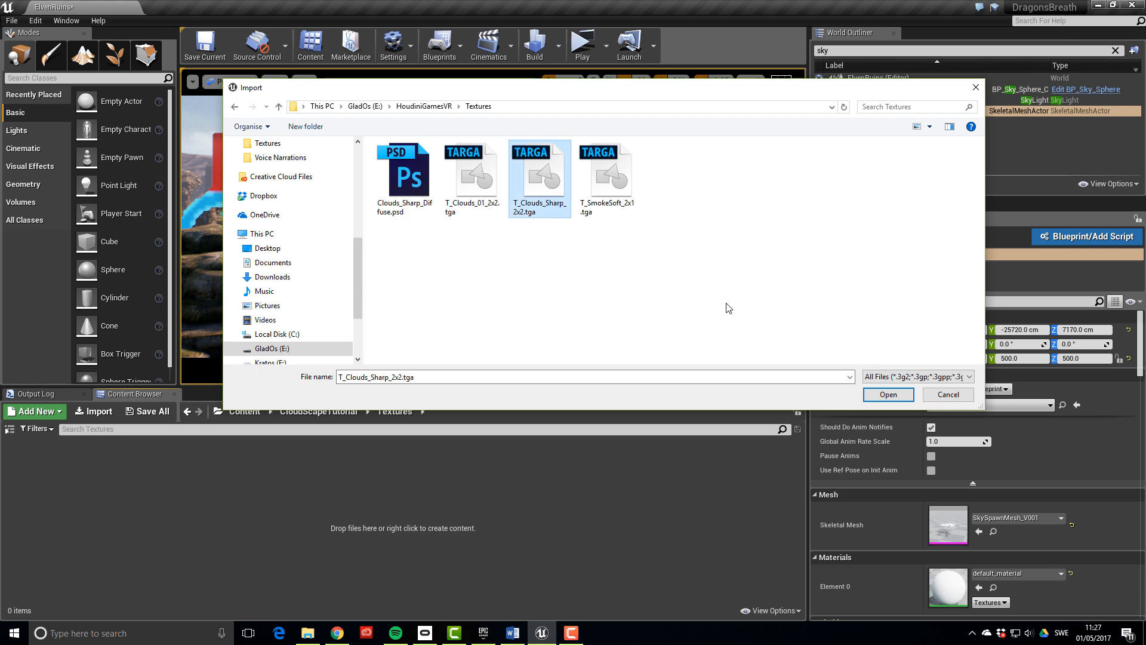
pyautogui.click(894, 395)
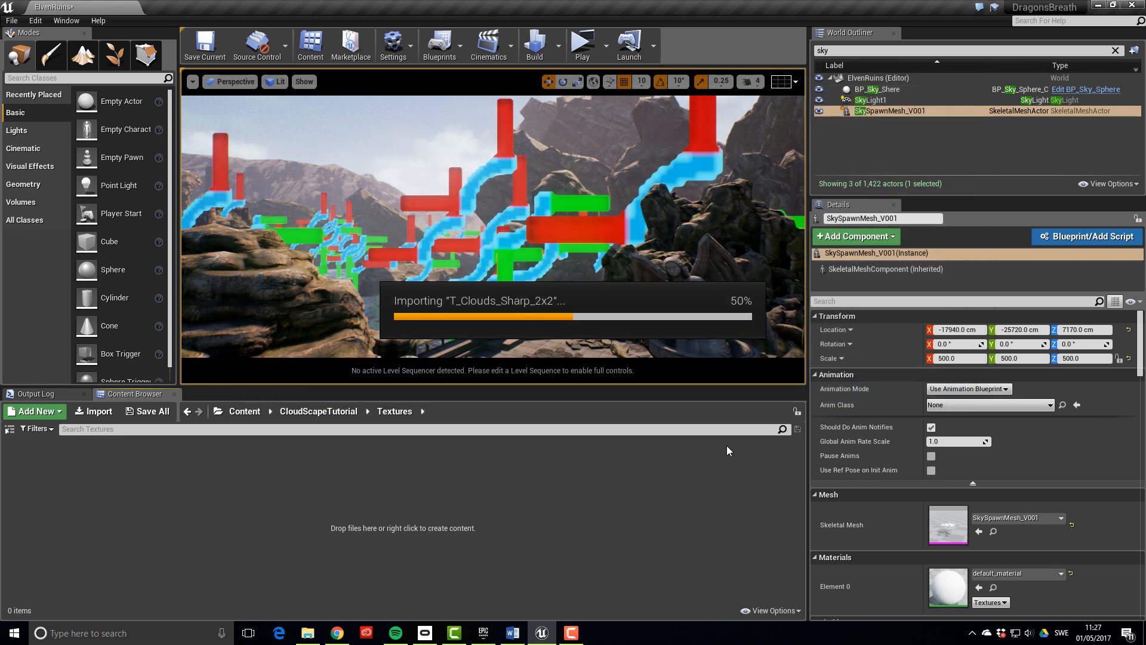
# Import T_SmokeSoft_2x1.tga into the same folder, then go up to CloudScapeTutorial
pyautogui.rightClick(288, 485)
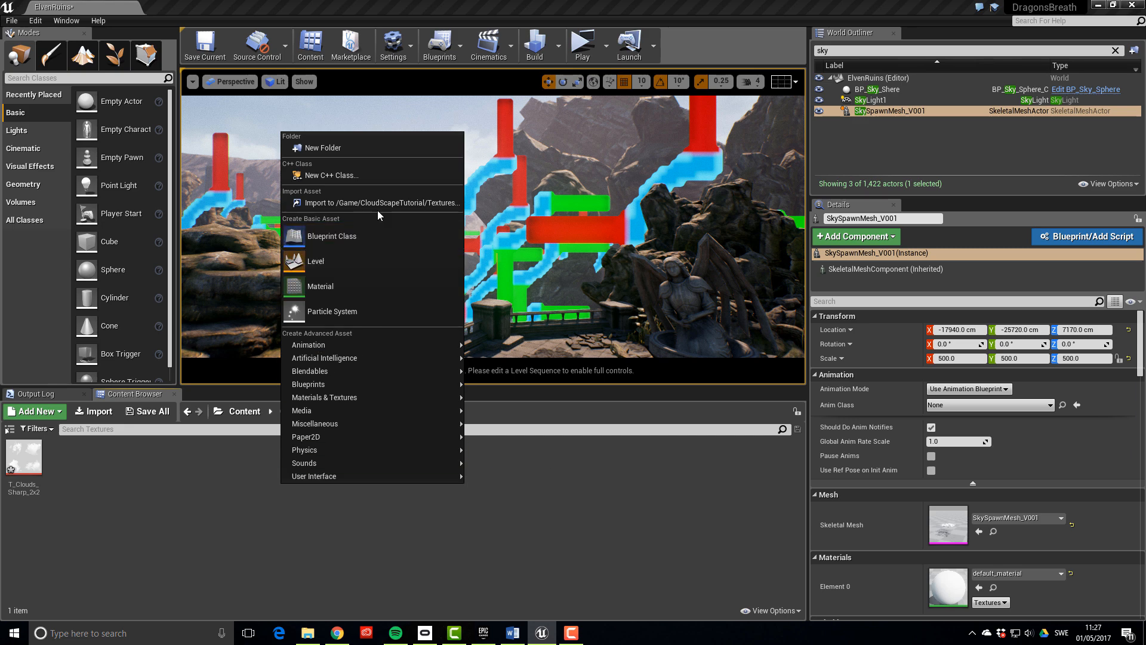
pyautogui.click(378, 207)
pyautogui.click(607, 179)
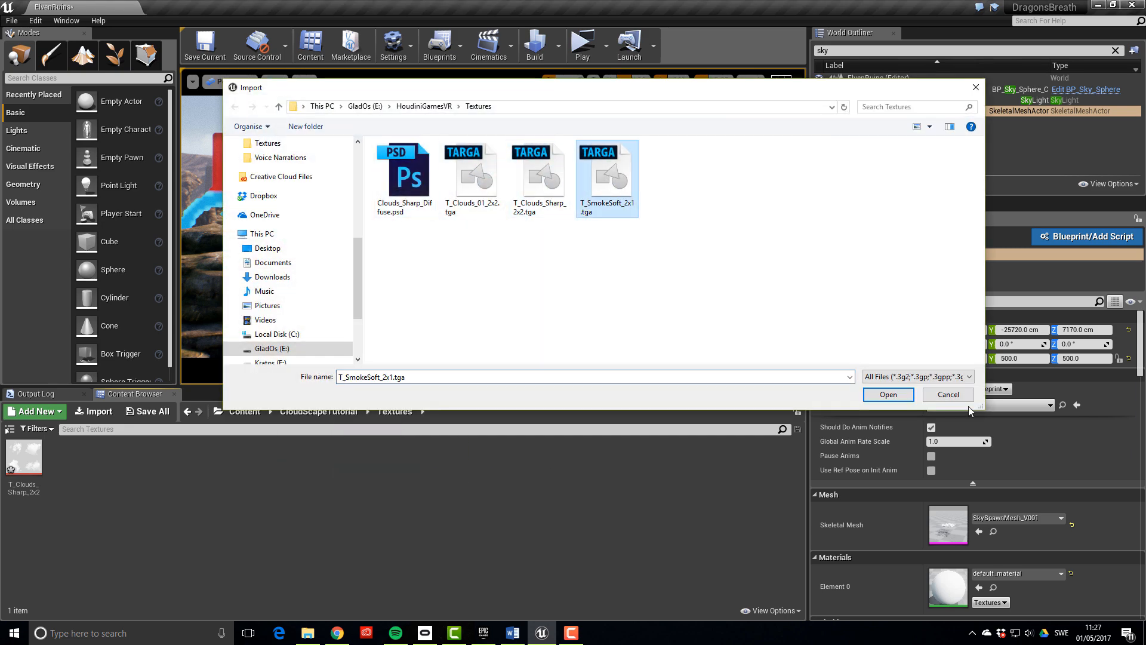
pyautogui.click(885, 395)
pyautogui.click(372, 511)
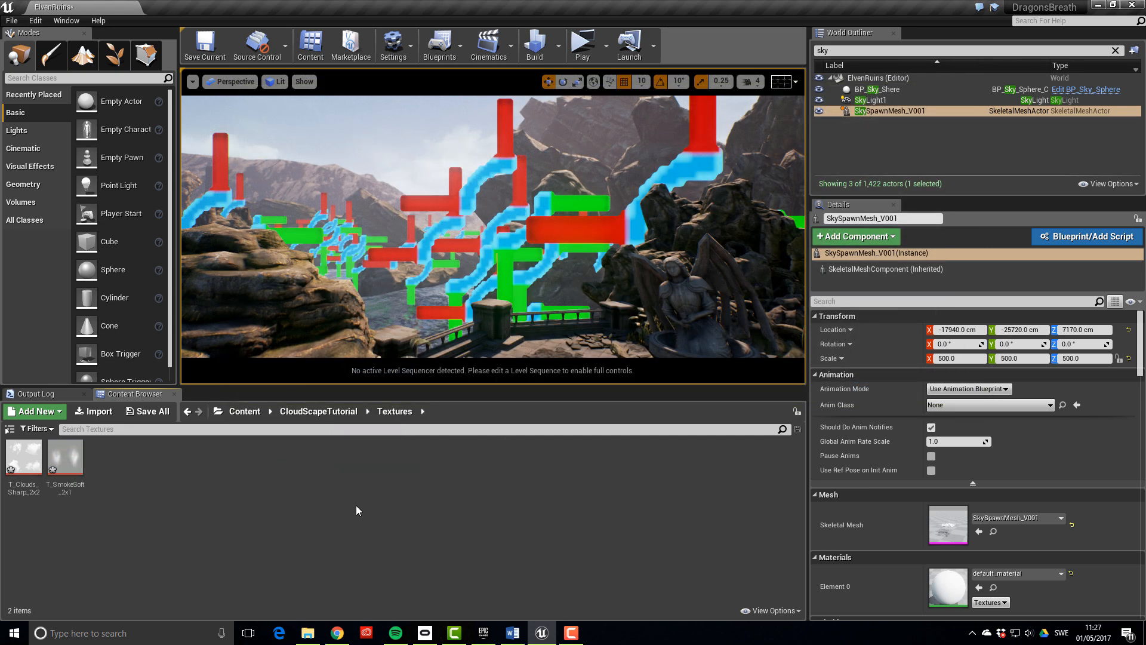
pyautogui.click(318, 411)
# Create a new material named M_CloudParticles in the Material folder
pyautogui.doubleClick(30, 463)
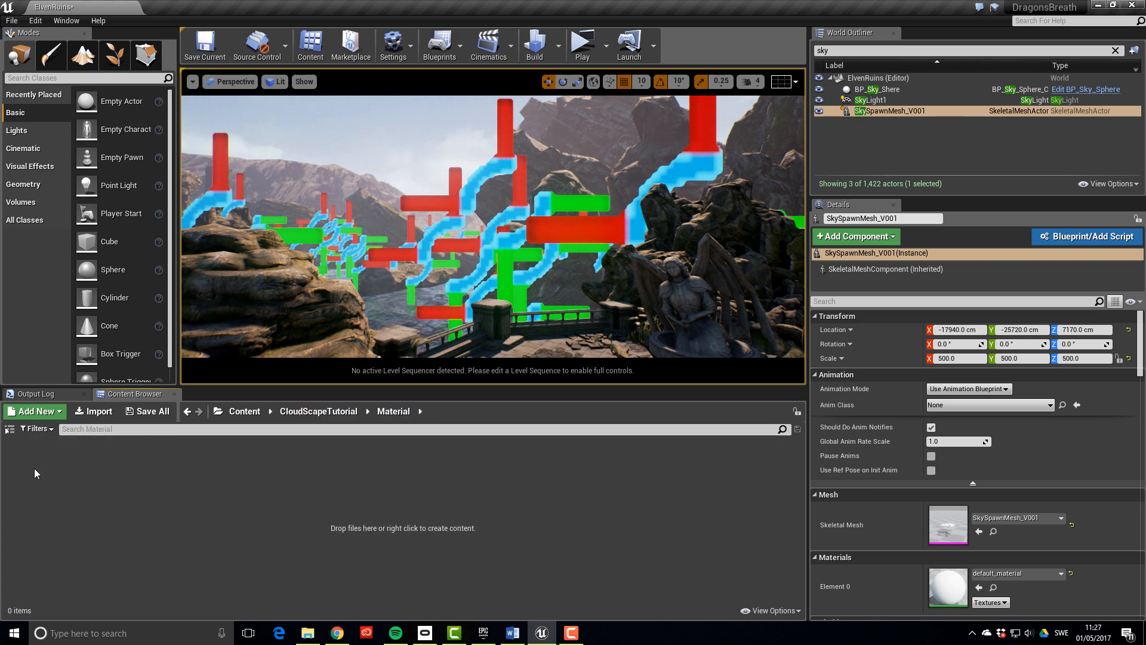
pyautogui.rightClick(317, 497)
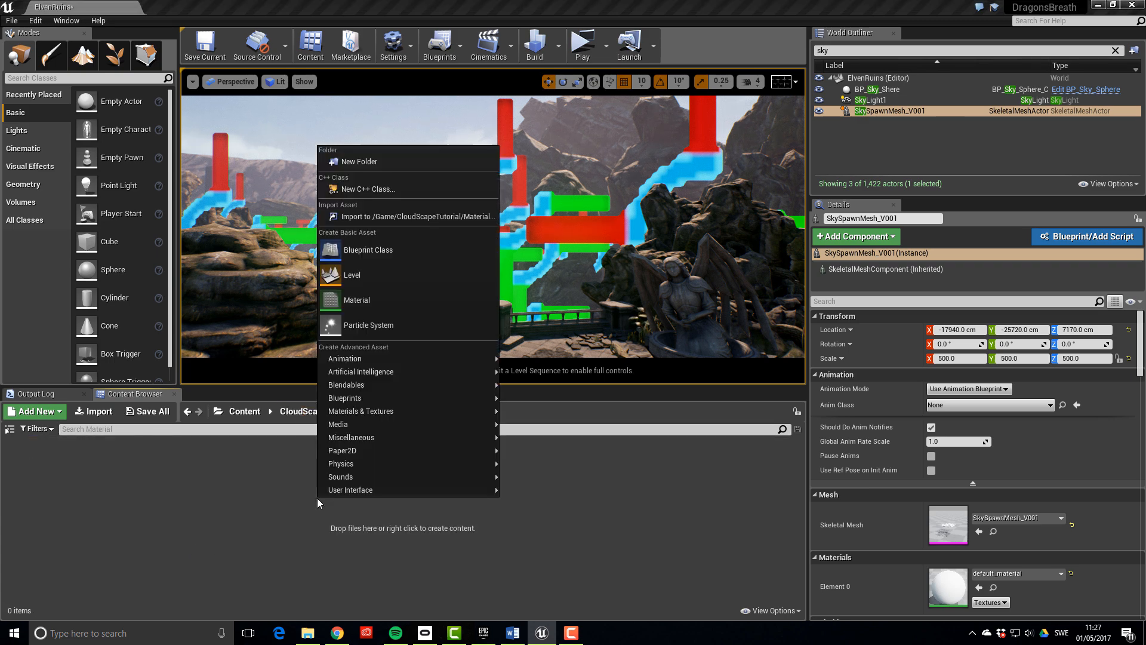
pyautogui.click(385, 300)
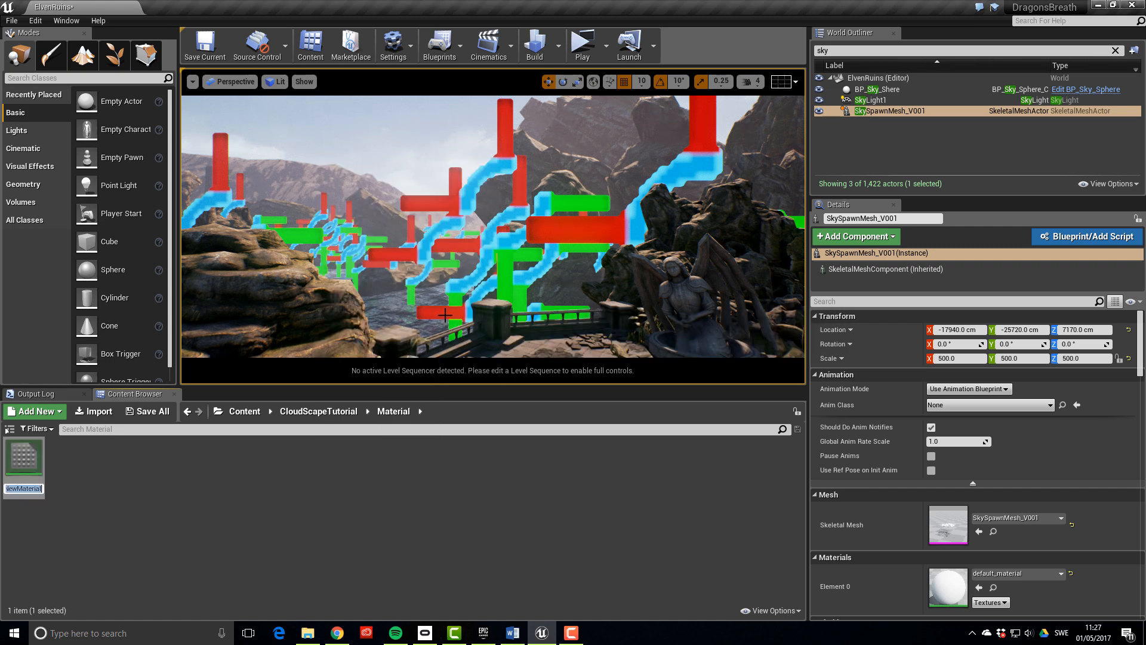
pyautogui.write('M_Clou')
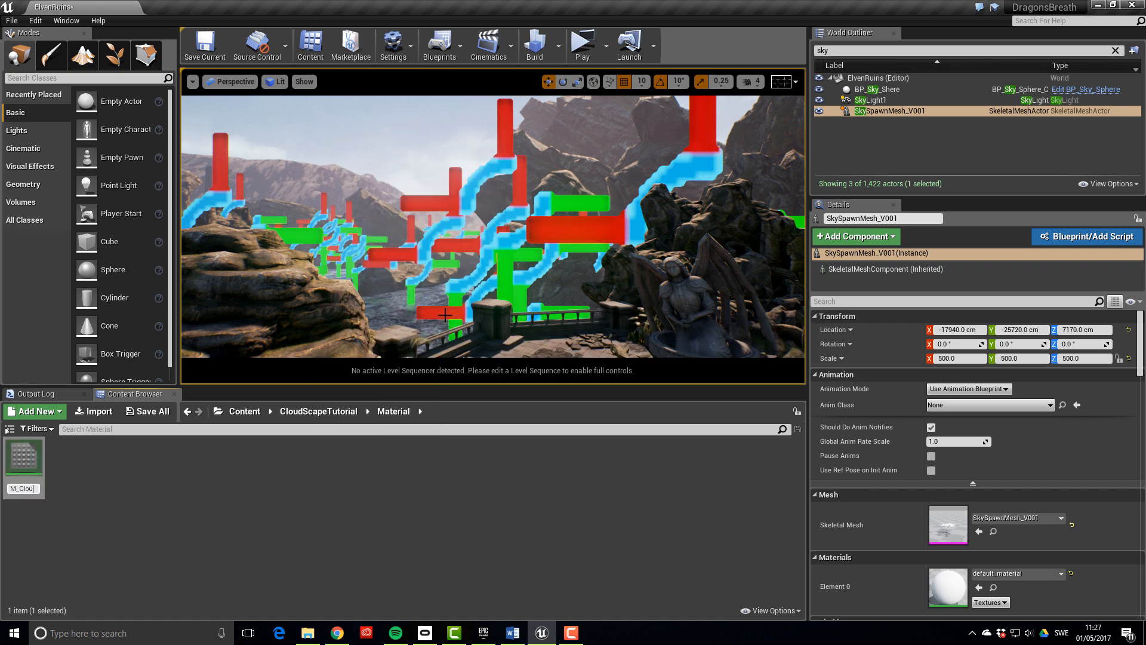
pyautogui.write('dParticles')
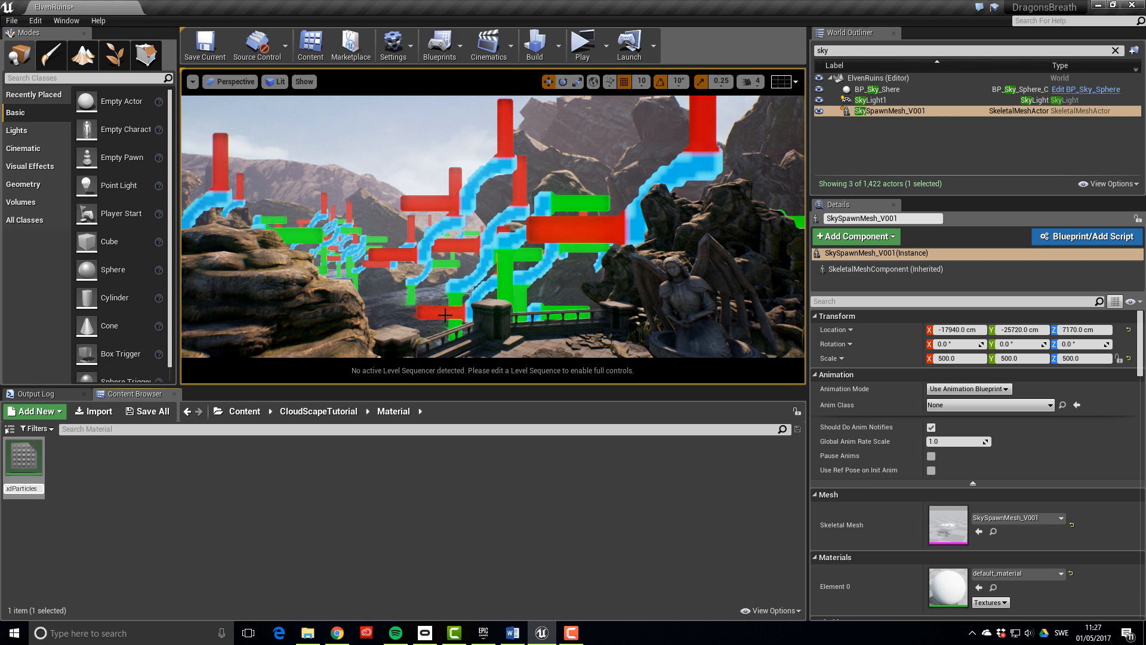
pyautogui.press('Return')
pyautogui.press('Return')
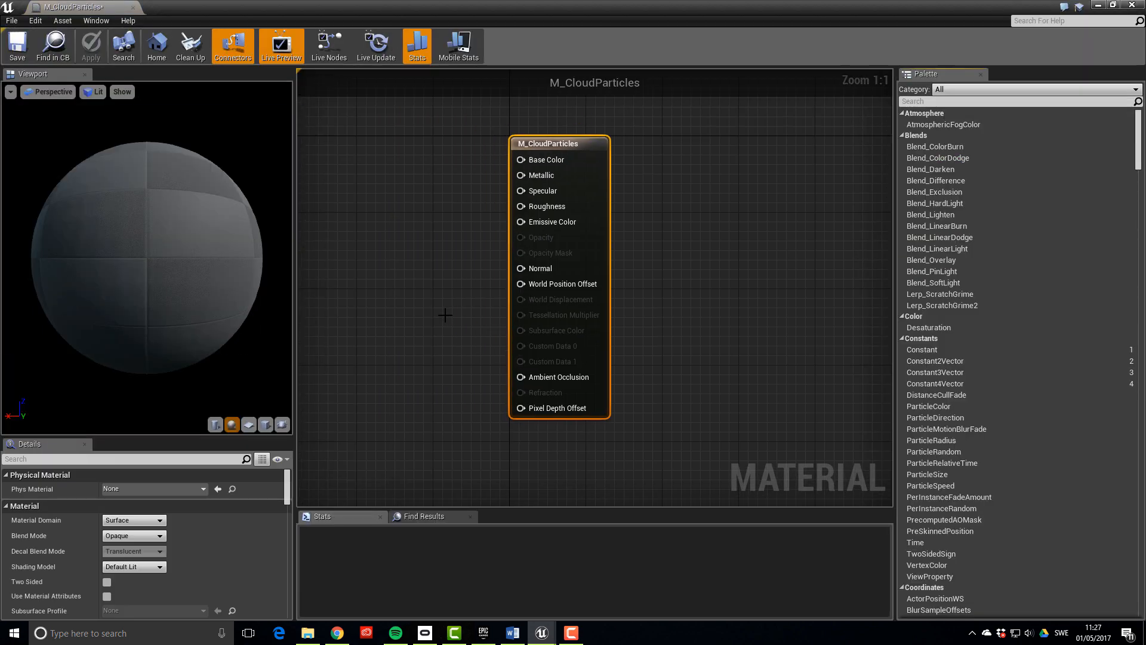
# Set M_CloudParticles' Blend Mode to Translucent and Shading Model to Unlit
pyautogui.moveTo(463, 212); pyautogui.dragTo(630, 199, button='right')
pyautogui.click(639, 183)
pyautogui.click(790, 141)
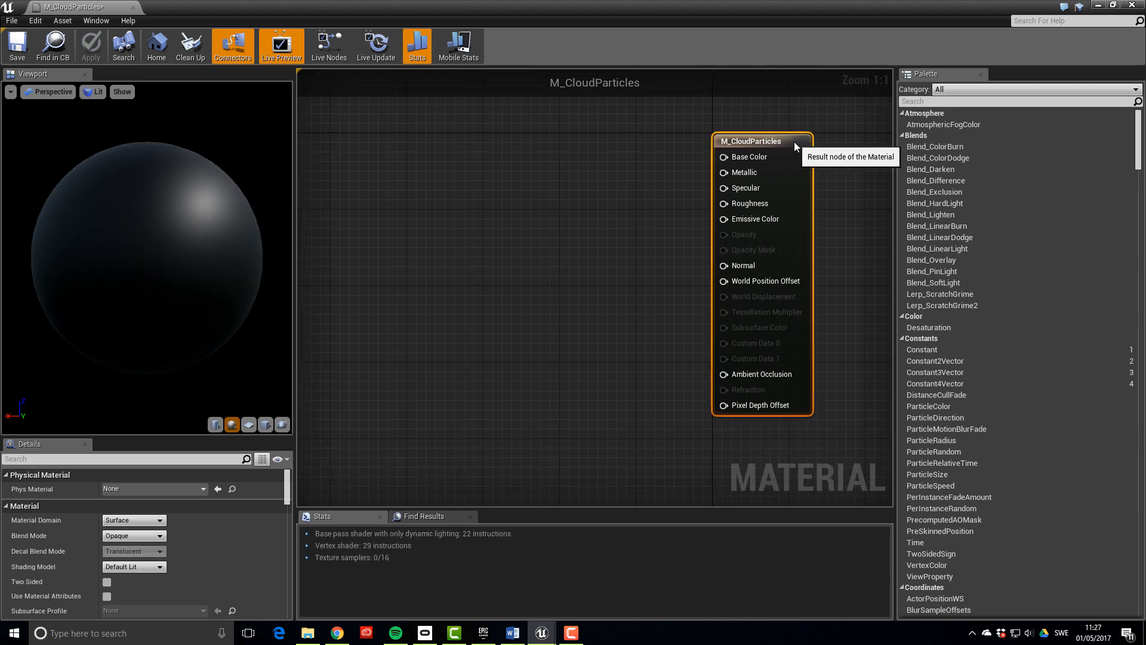
pyautogui.click(134, 536)
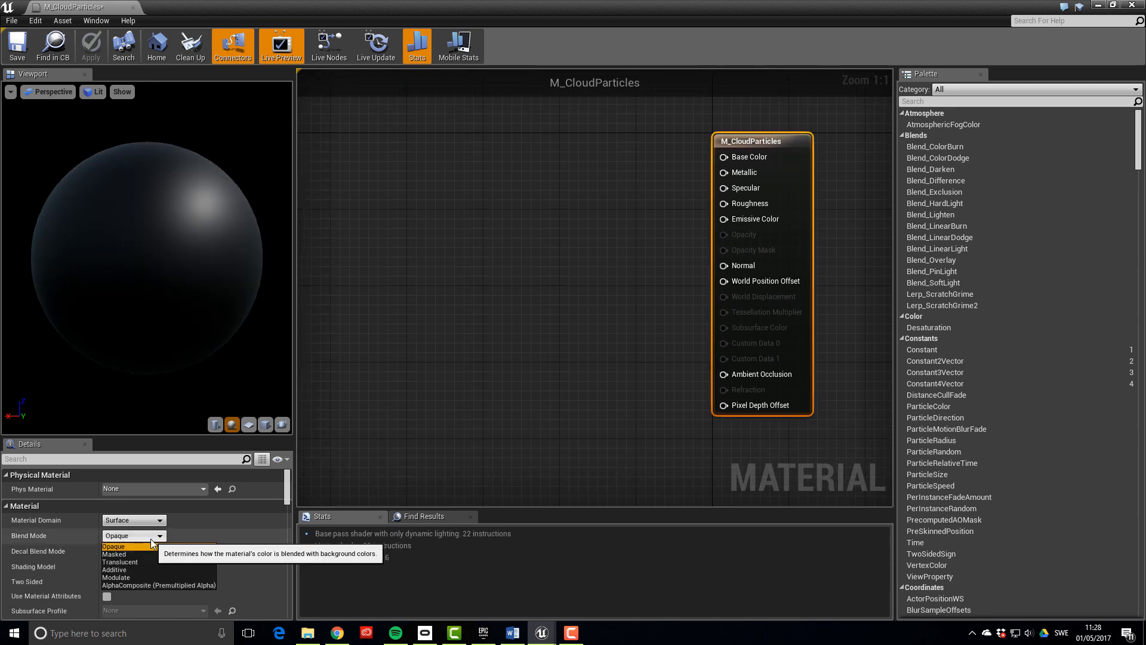
pyautogui.click(138, 562)
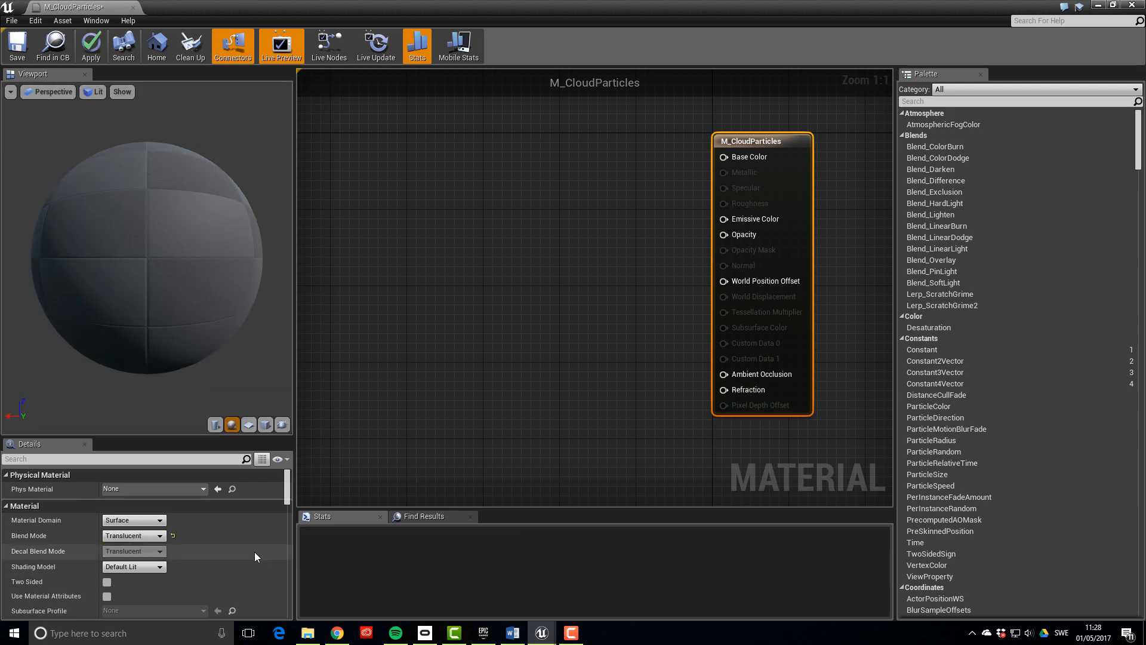
pyautogui.click(160, 567)
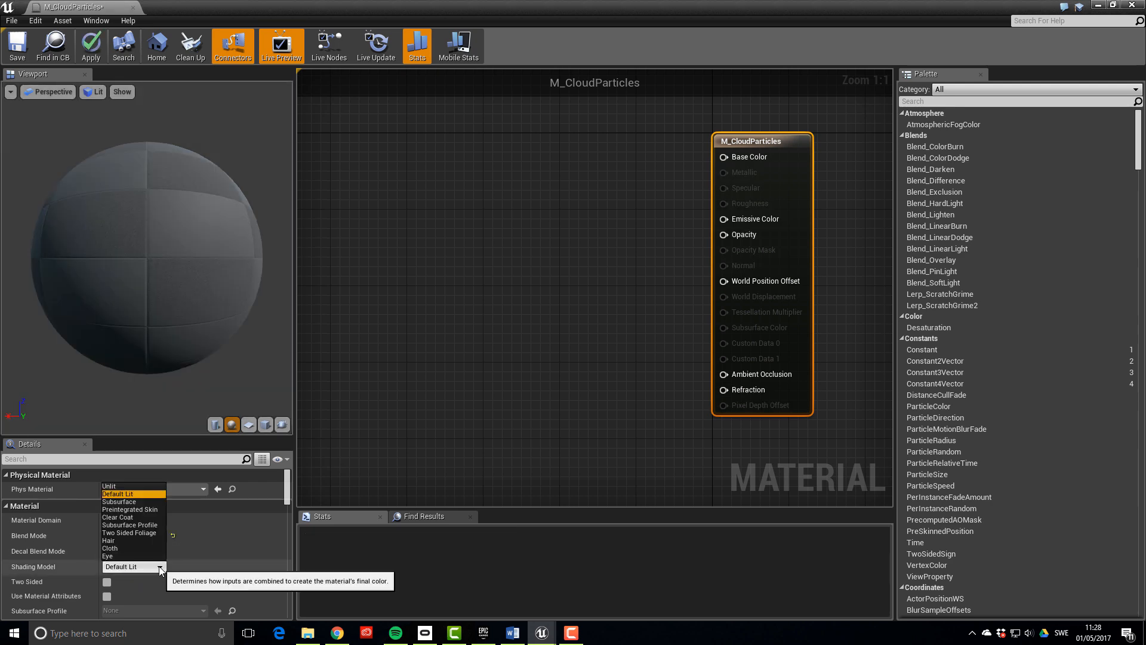
pyautogui.click(127, 485)
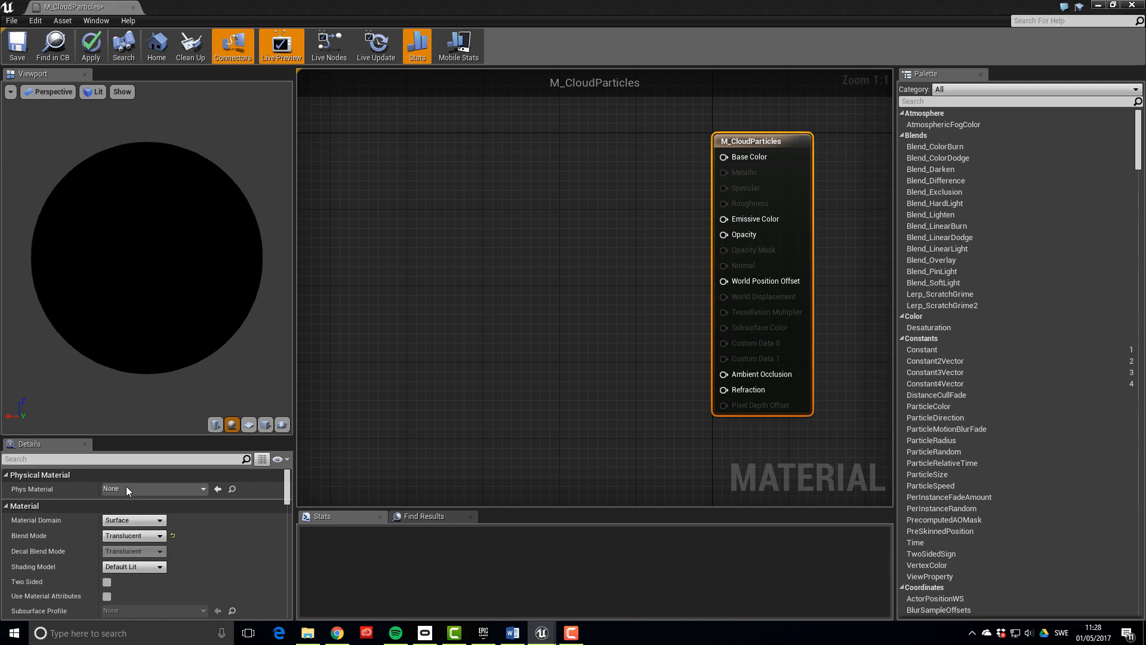
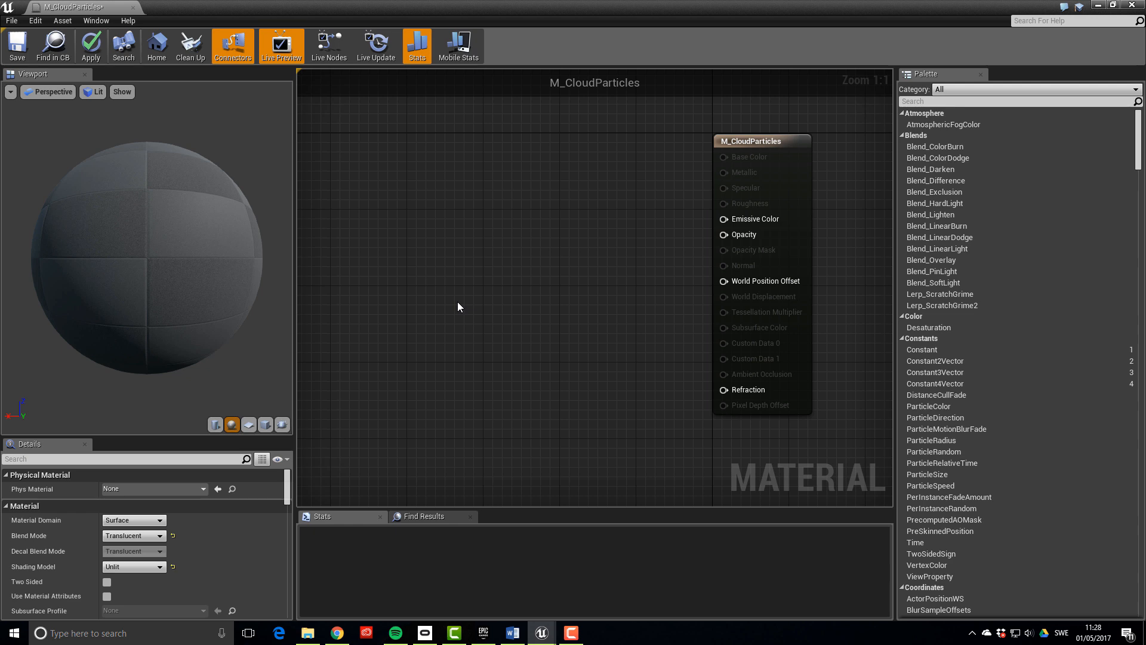
# Add a Particle SubUV node with a Particle Color node placed beneath it
pyautogui.moveTo(457, 302); pyautogui.dragTo(502, 284, button='right')
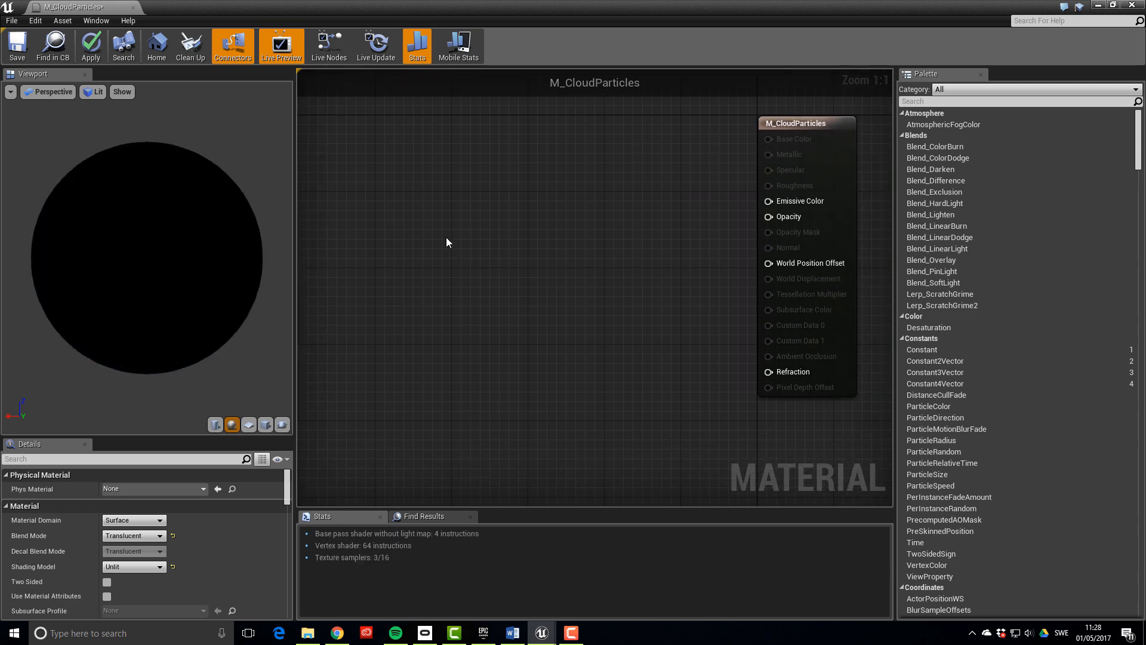
pyautogui.rightClick(389, 214)
pyautogui.write('subuv')
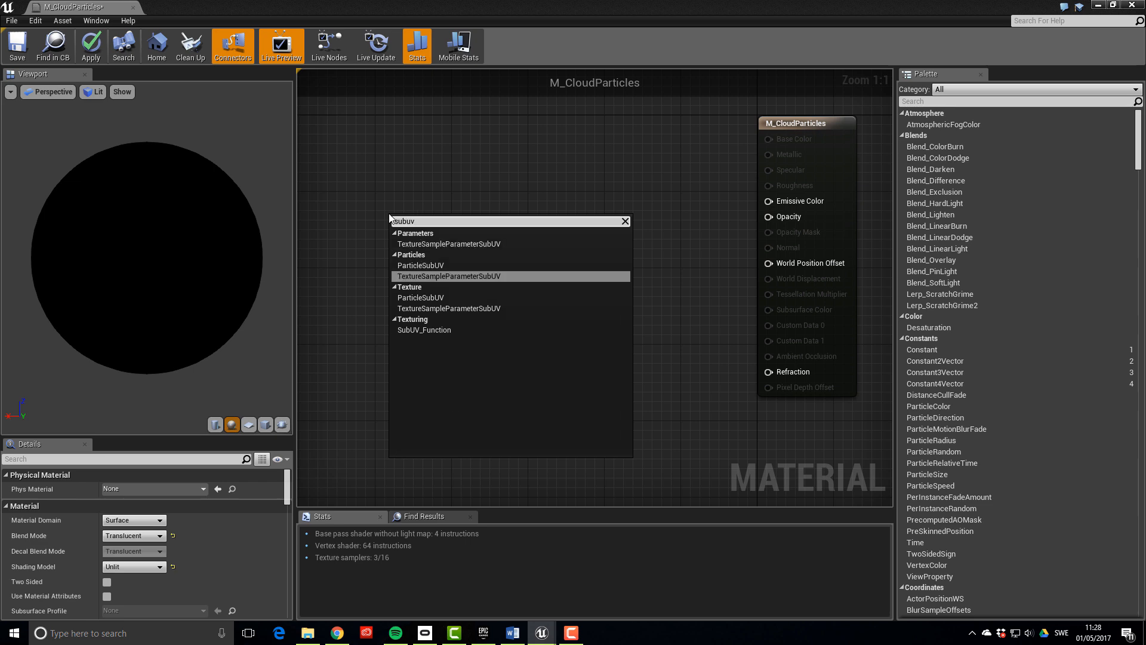
pyautogui.click(421, 266)
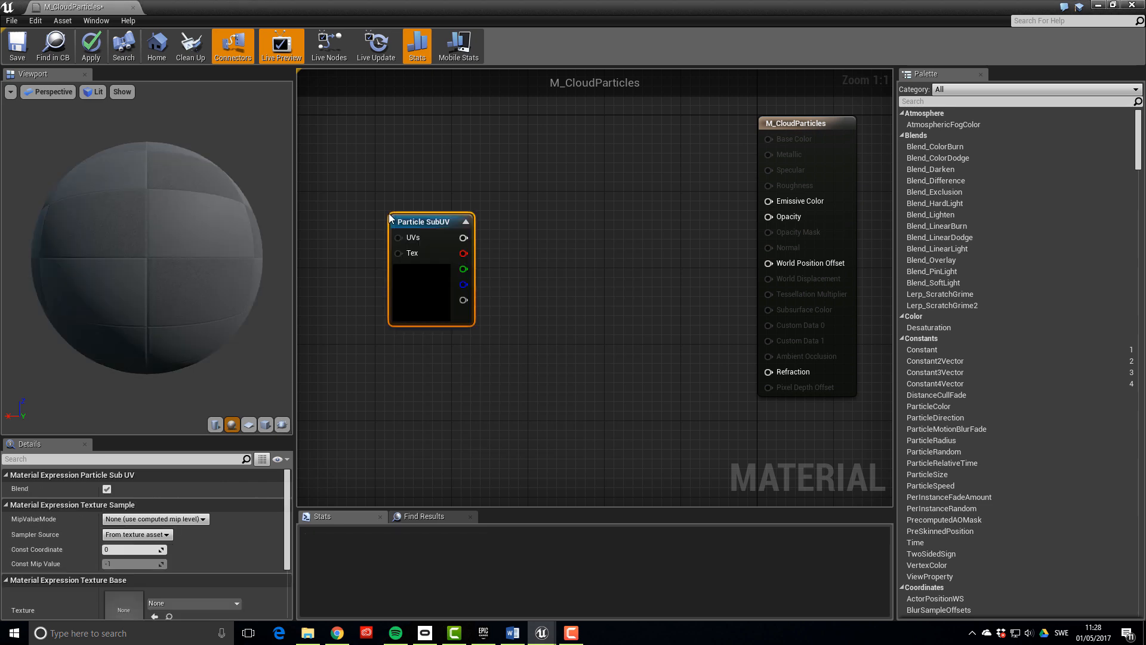
pyautogui.moveTo(430, 234); pyautogui.dragTo(406, 205)
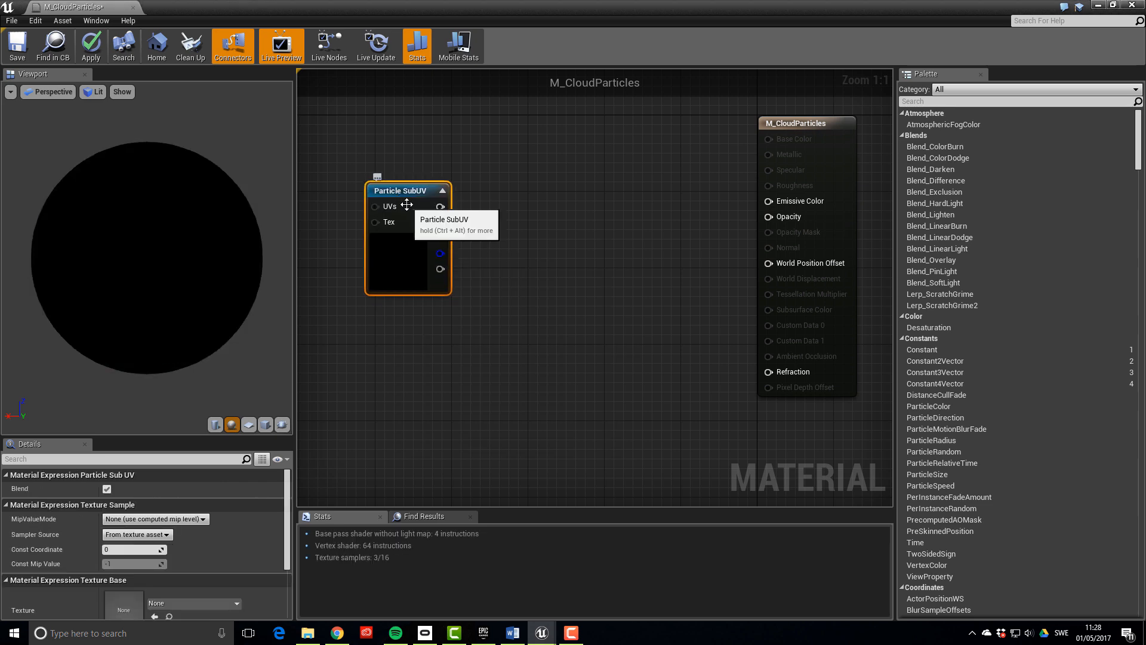
pyautogui.moveTo(481, 140); pyautogui.dragTo(516, 95, button='right')
pyautogui.rightClick(431, 292)
pyautogui.write('part')
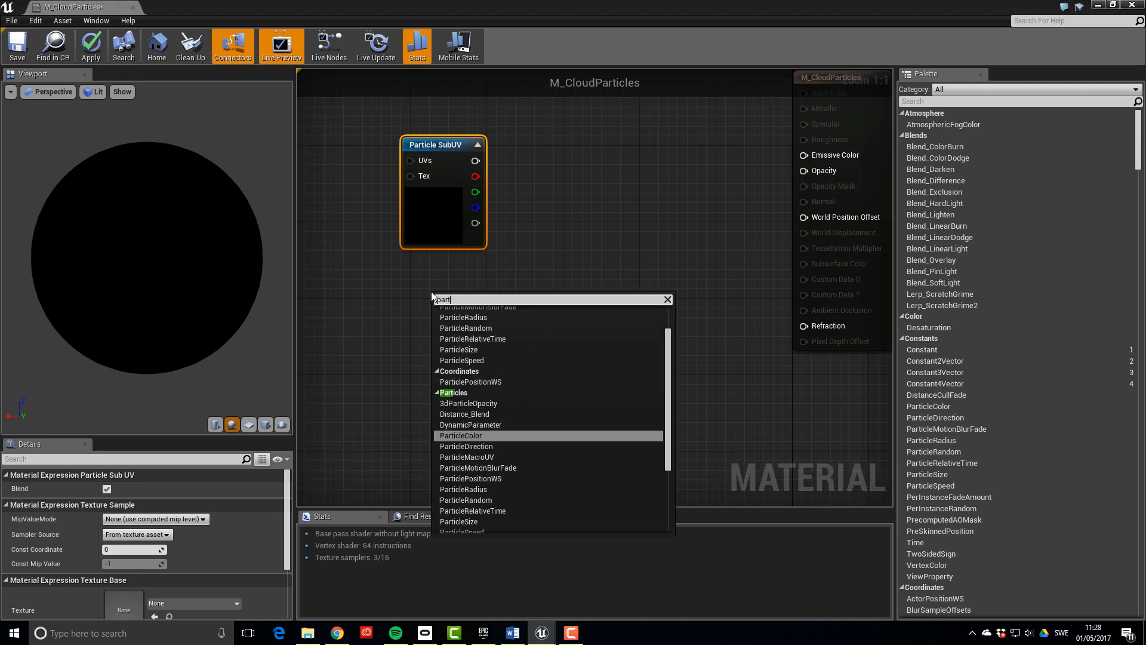
pyautogui.write('iclecolor')
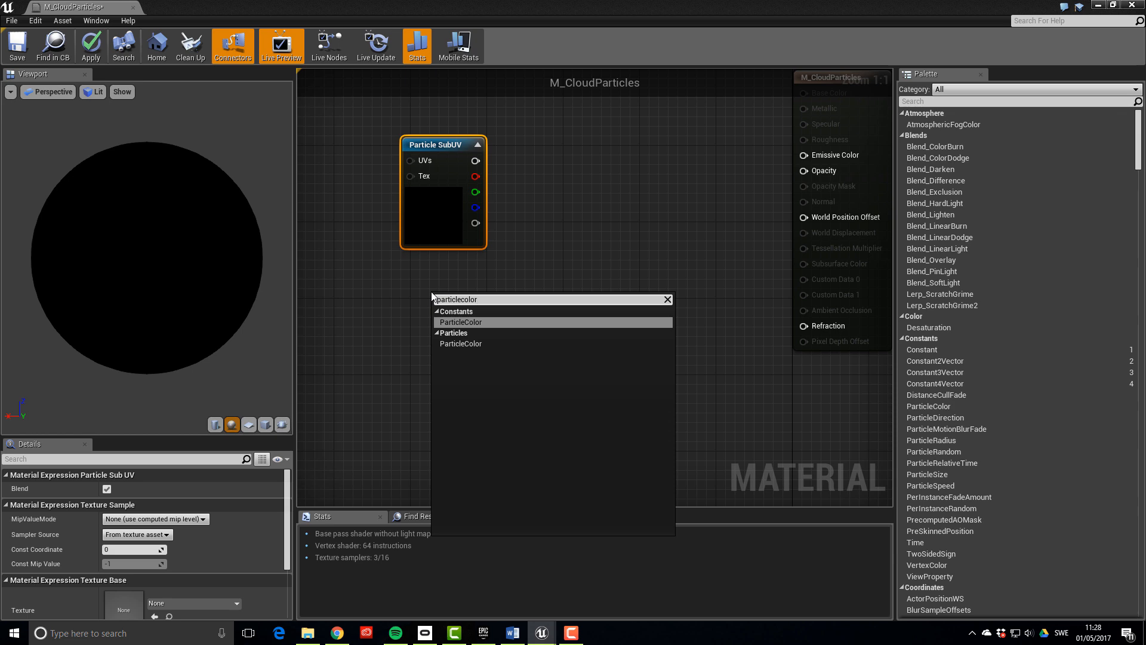
pyautogui.press('Return')
pyautogui.moveTo(431, 290); pyautogui.dragTo(404, 269)
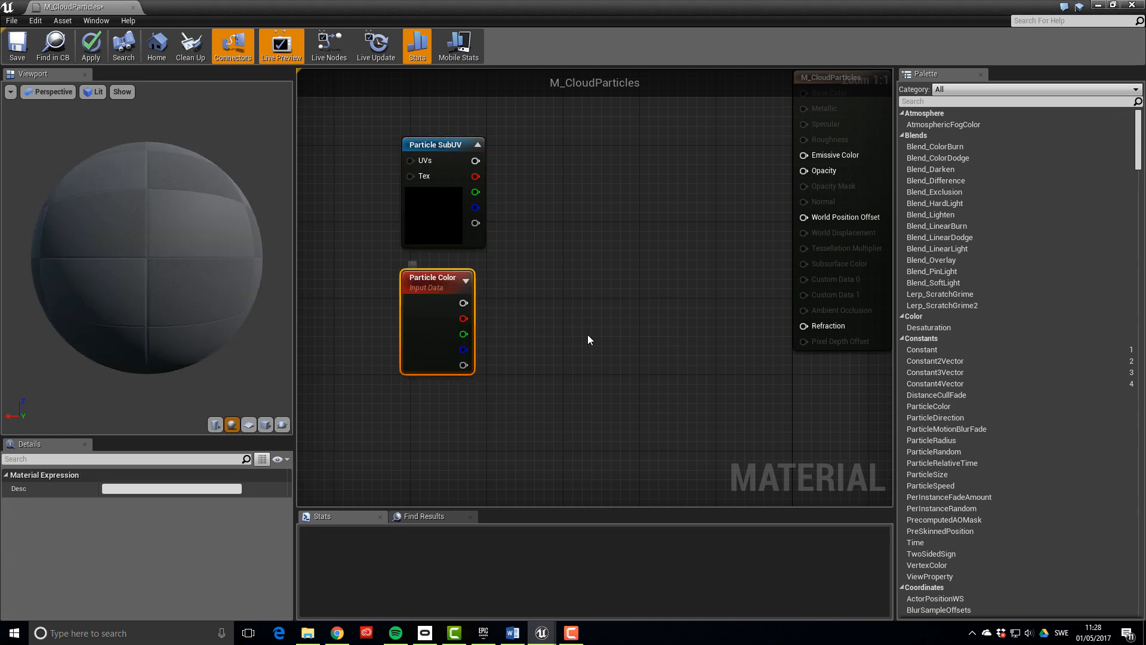
pyautogui.click(587, 335)
# Multiply SubUV and Particle Color pairwise (colour, alpha) and feed the colour product into Emissive Color
pyautogui.click(588, 334)
pyautogui.click(584, 199)
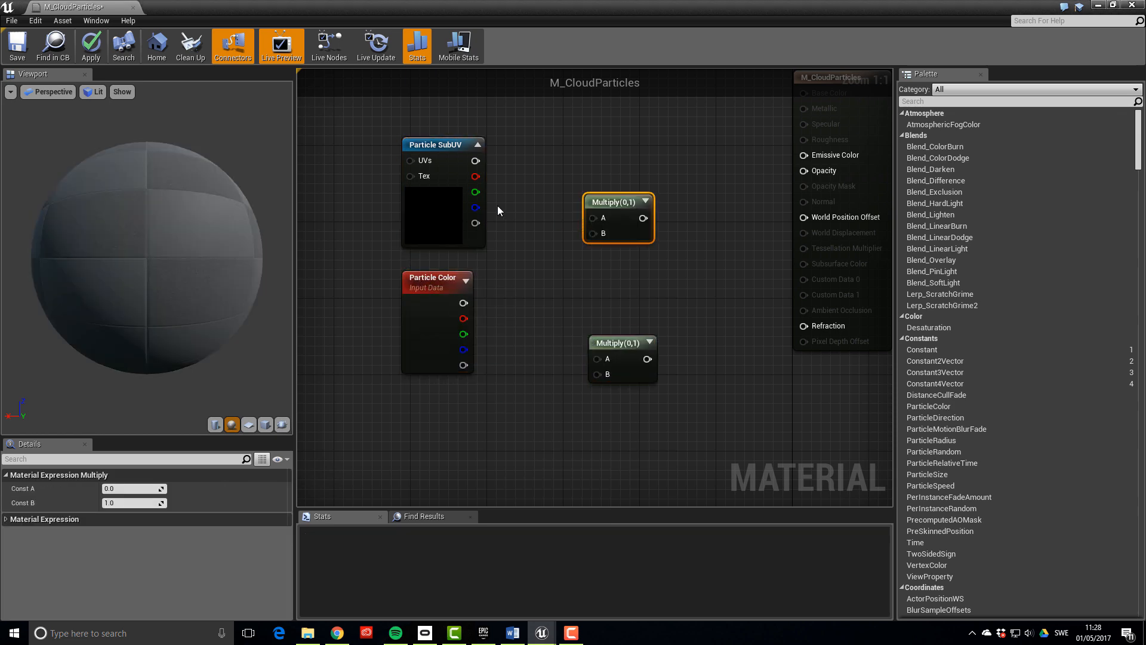
pyautogui.moveTo(475, 223); pyautogui.dragTo(597, 358)
pyautogui.moveTo(464, 365); pyautogui.dragTo(597, 374)
pyautogui.moveTo(475, 161); pyautogui.dragTo(592, 217)
pyautogui.moveTo(464, 302); pyautogui.dragTo(600, 179)
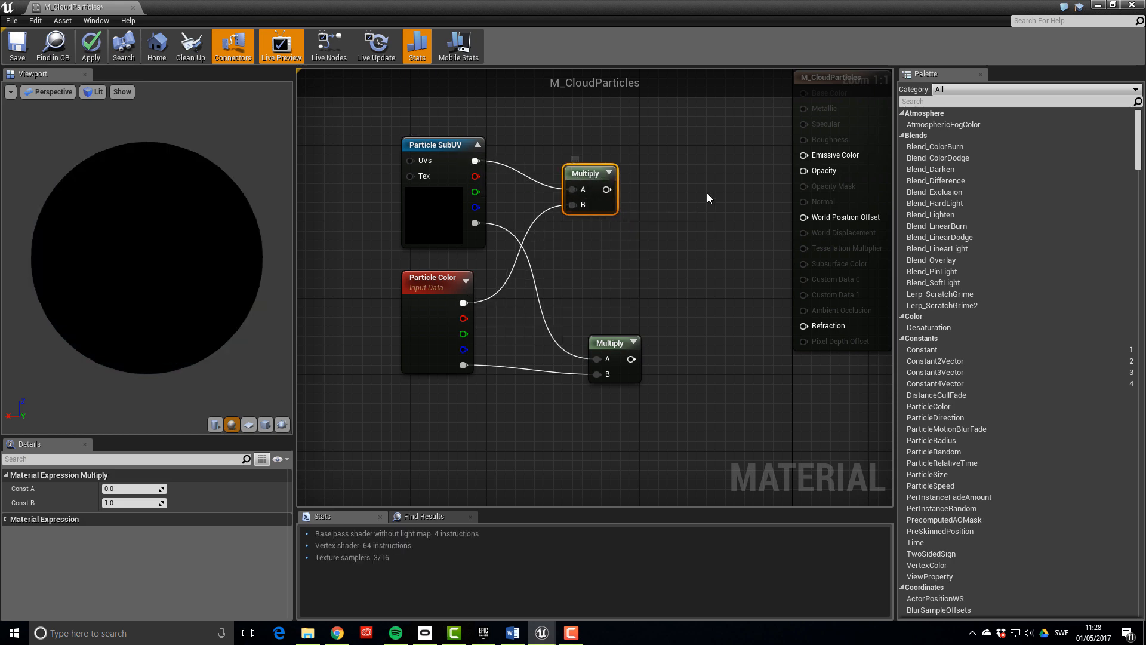
pyautogui.press('Home')
pyautogui.moveTo(607, 268); pyautogui.dragTo(712, 232)
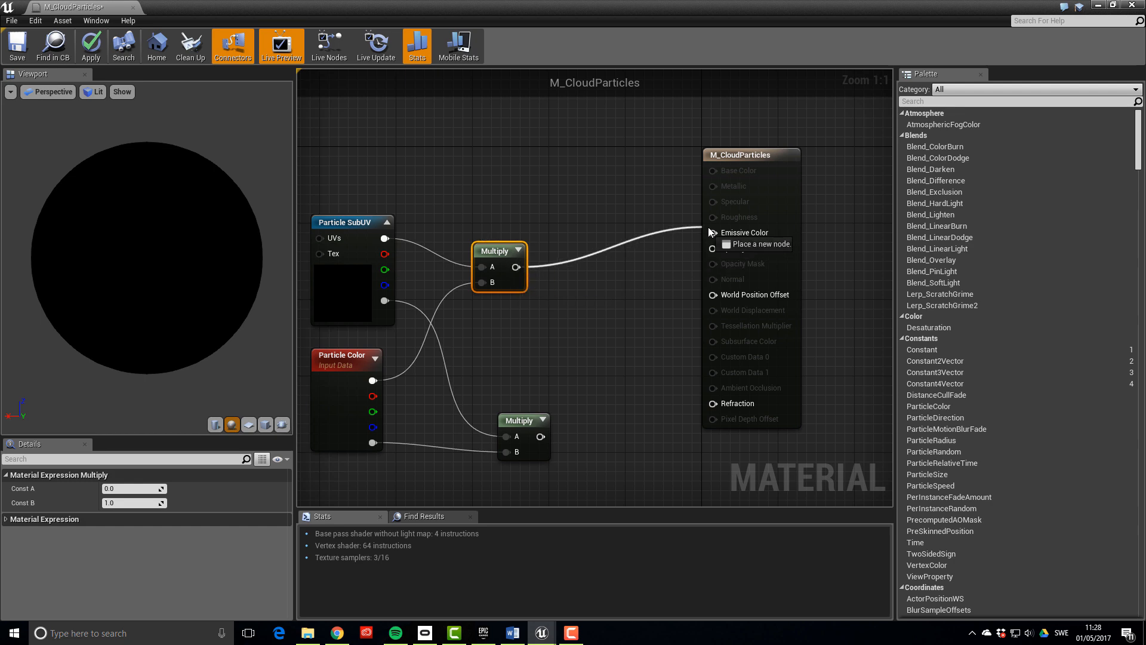
# Set Particle SubUV's Texture to T_Clouds_Sharp_2x2 from CloudScapeTutorial/Textures
pyautogui.scroll(-2, 620, 293)
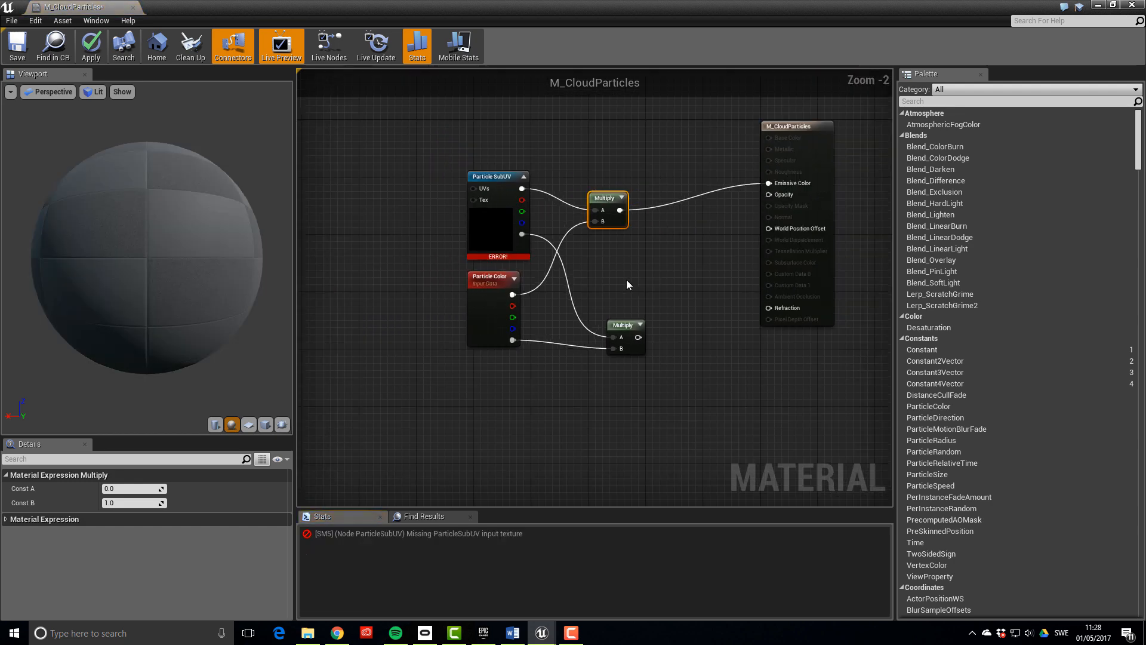
pyautogui.click(495, 226)
pyautogui.scroll(-2, 260, 501)
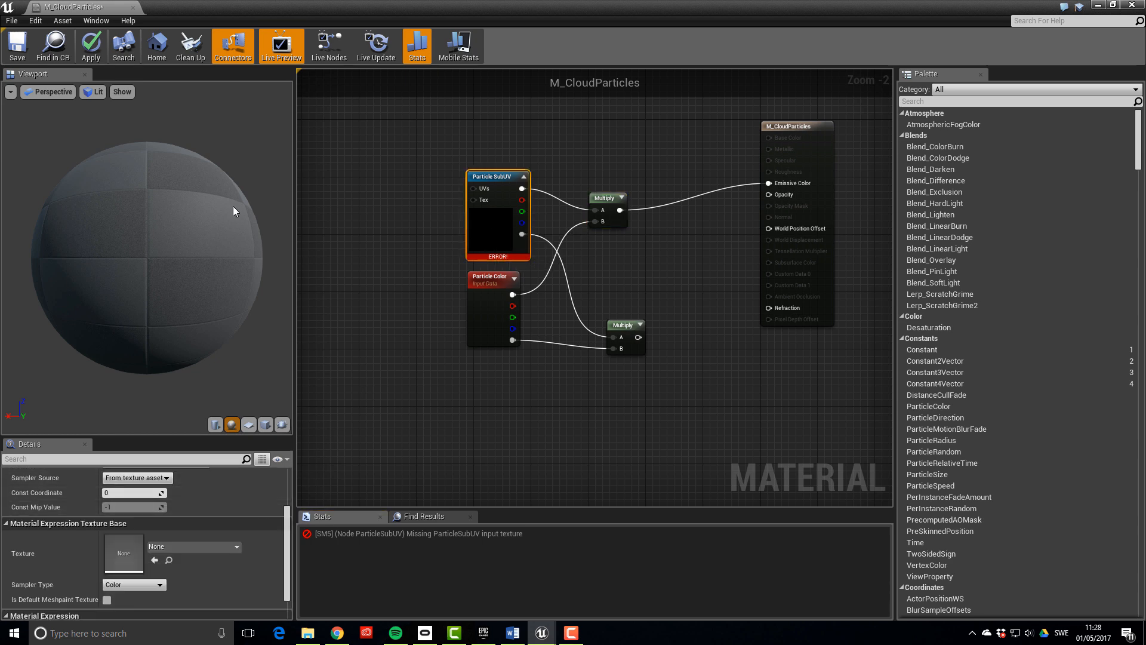
pyautogui.moveTo(196, 16); pyautogui.dragTo(525, 110)
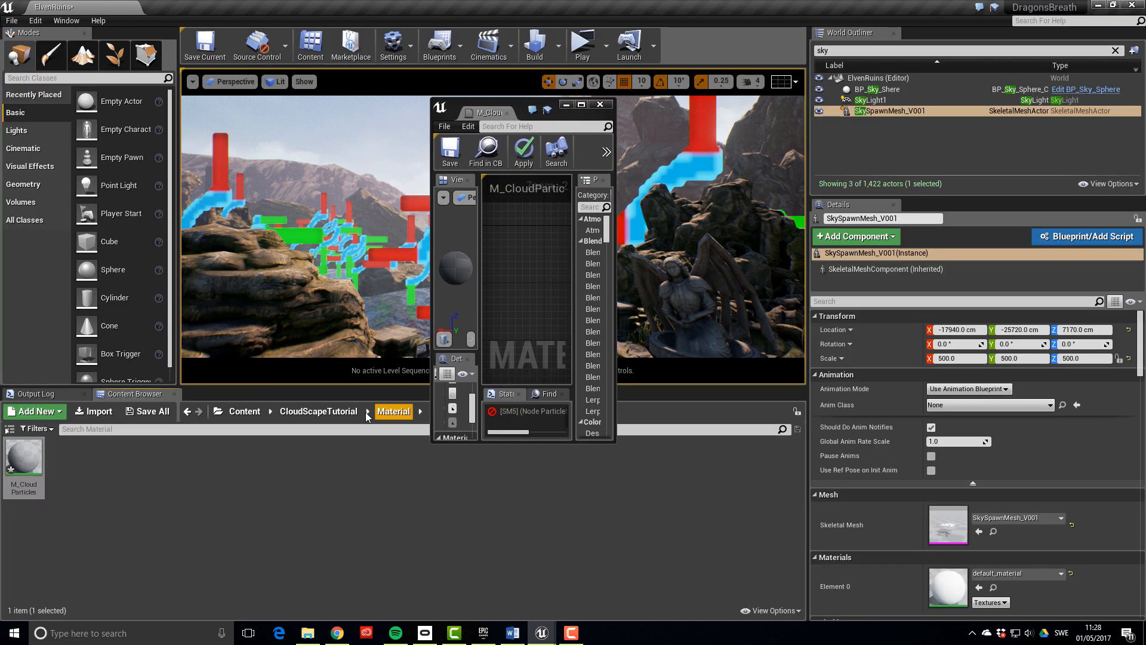
pyautogui.click(319, 411)
pyautogui.doubleClick(149, 458)
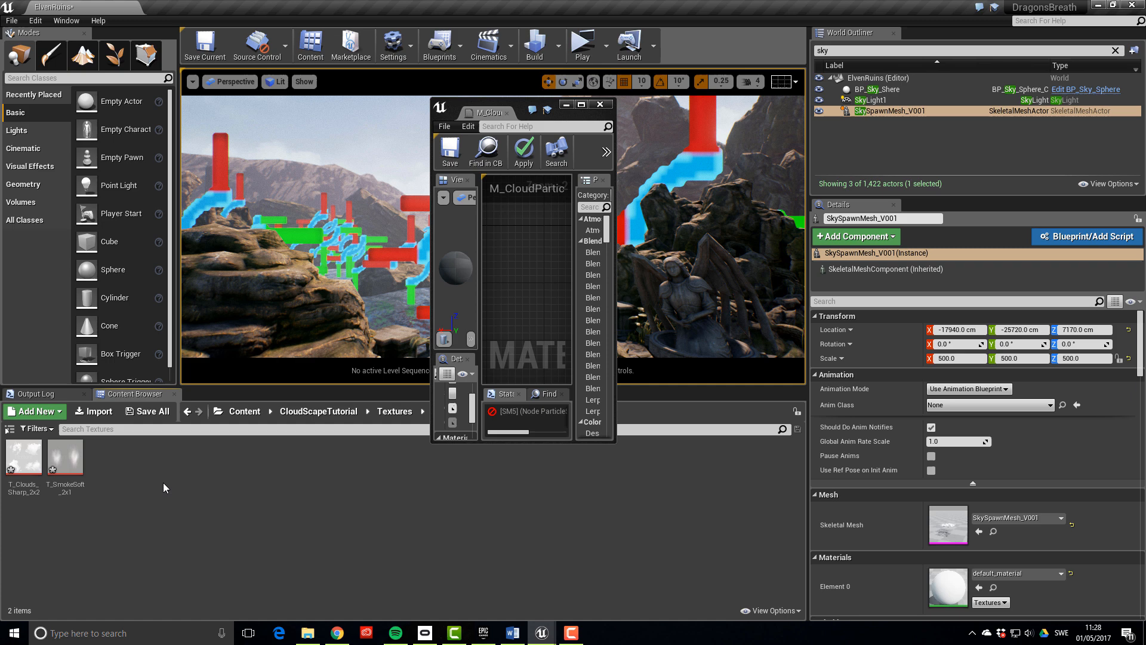
pyautogui.click(28, 484)
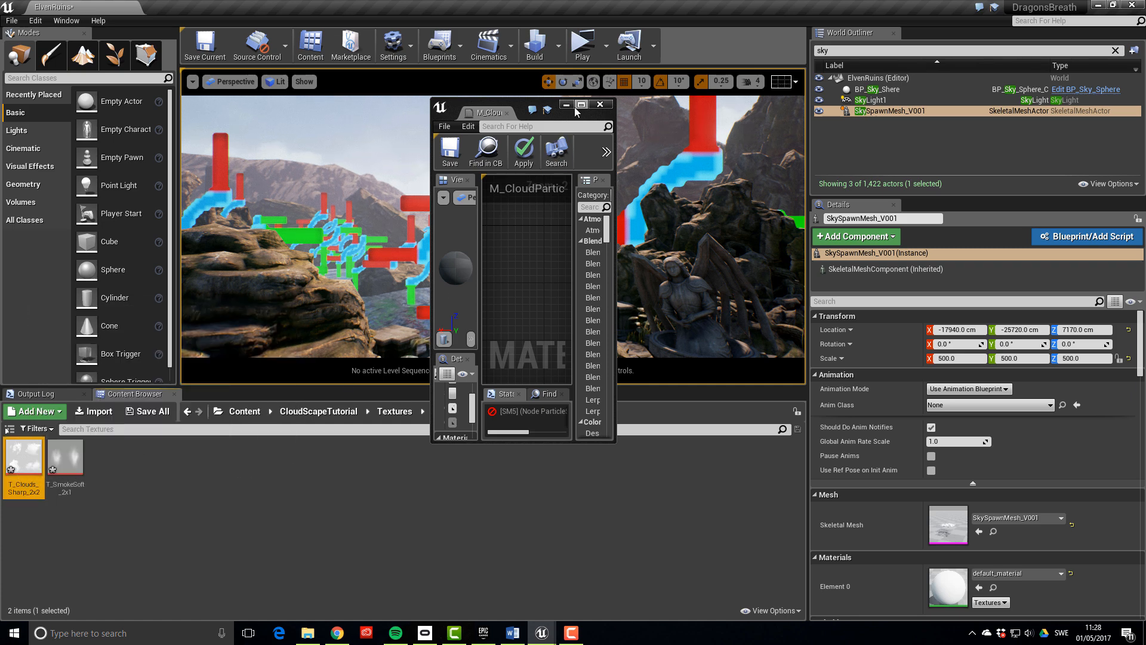
pyautogui.moveTo(485, 112); pyautogui.dragTo(185, 8)
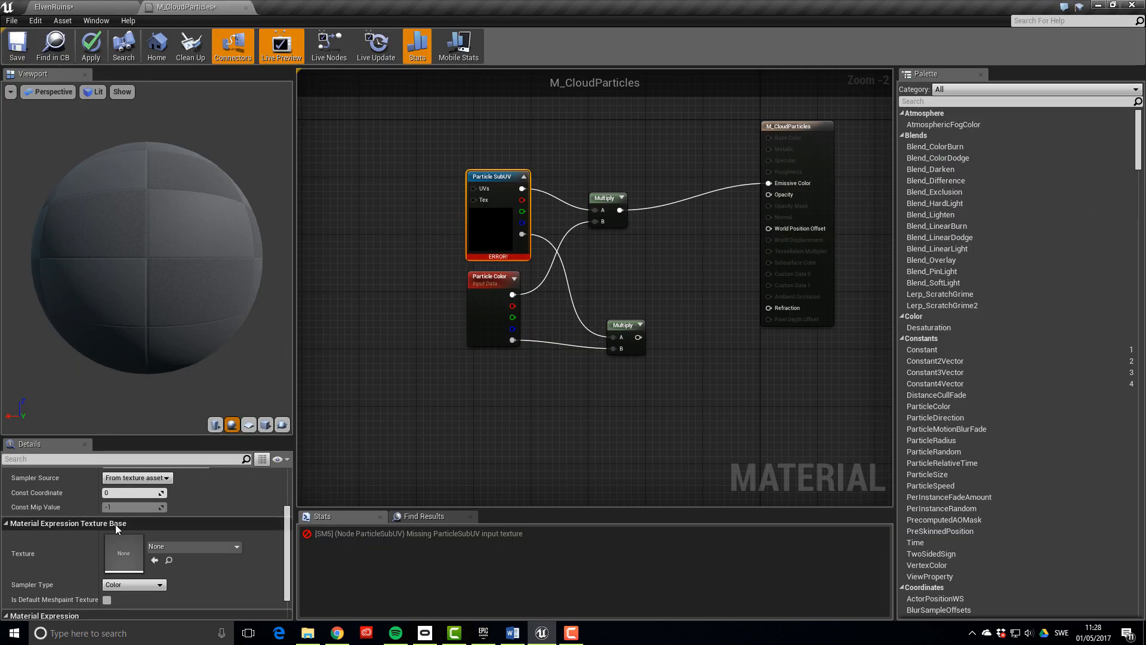
pyautogui.click(155, 560)
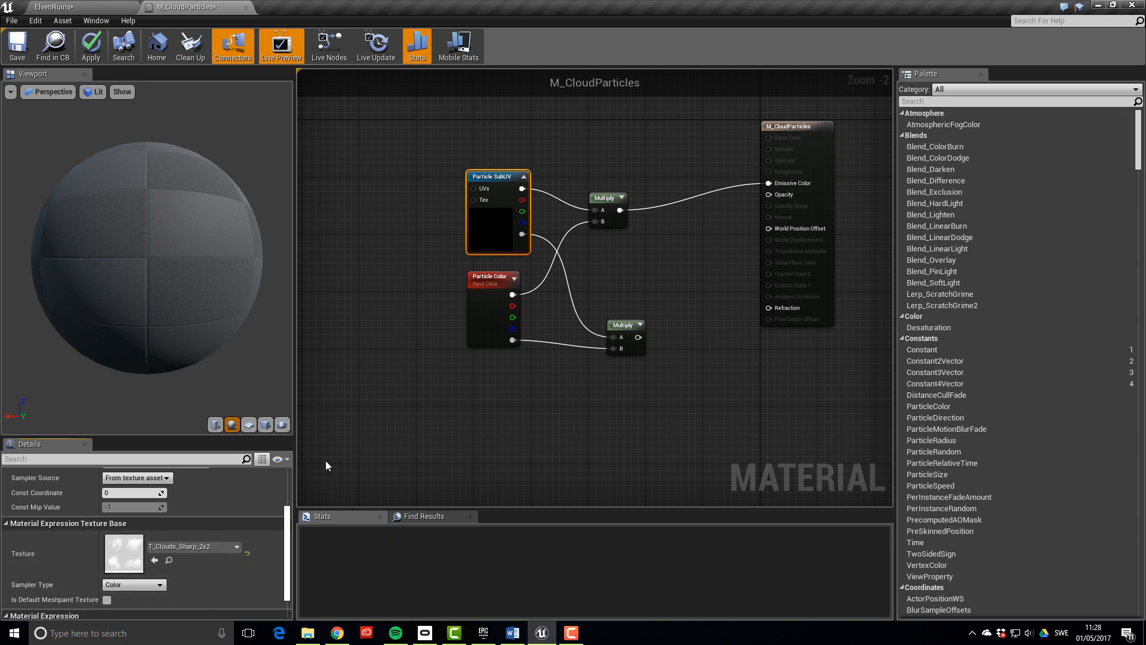
pyautogui.click(384, 391)
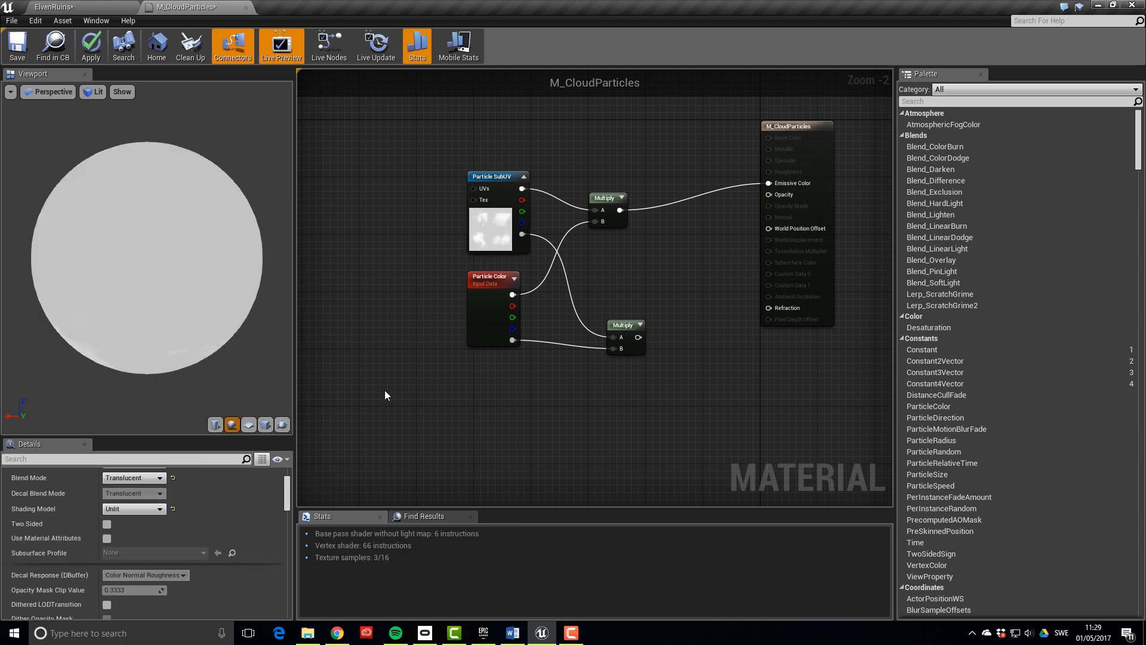
# Zoom out and shift Particle Color, the lower Multiply and Particle SubUV further left
pyautogui.moveTo(538, 423); pyautogui.dragTo(514, 366, button='right')
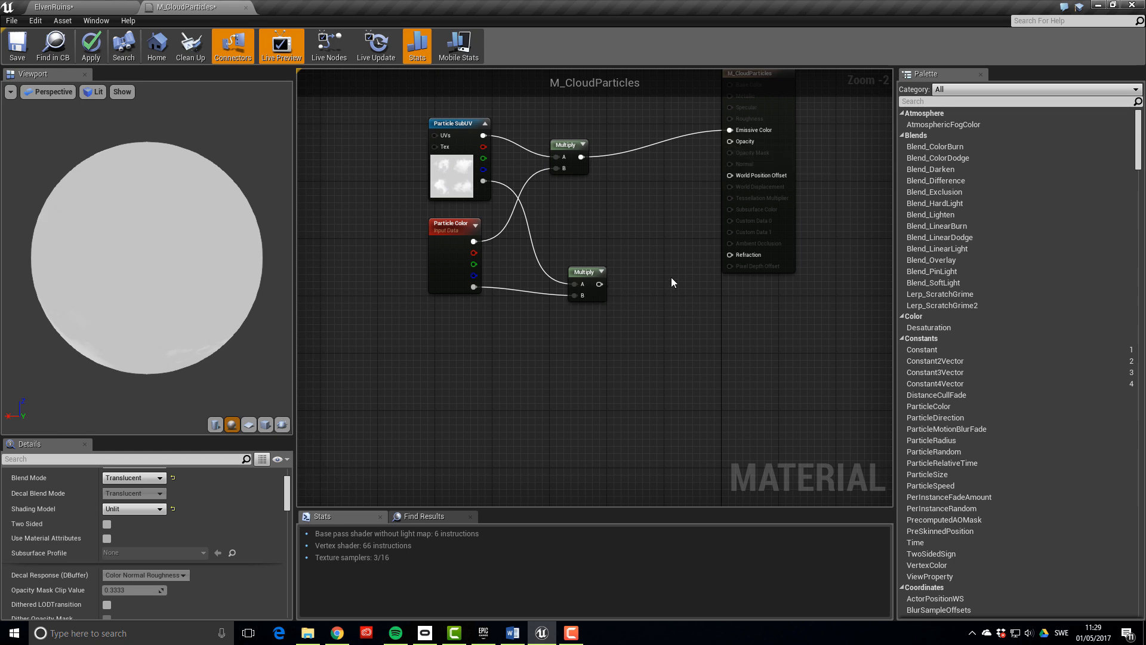
pyautogui.moveTo(671, 277); pyautogui.dragTo(704, 288, button='right')
pyautogui.scroll(-1, 699, 260)
pyautogui.scroll(-1, 696, 258)
pyautogui.click(568, 238)
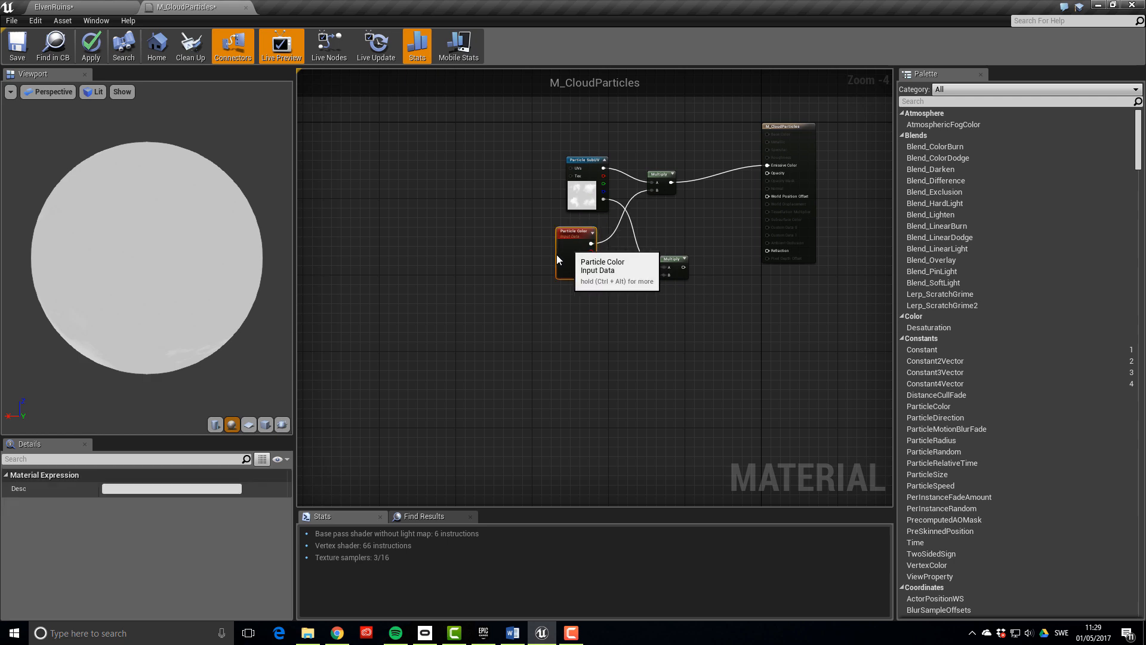
pyautogui.moveTo(568, 238); pyautogui.dragTo(360, 253)
pyautogui.moveTo(675, 261); pyautogui.dragTo(460, 277)
pyautogui.moveTo(585, 190); pyautogui.dragTo(364, 193)
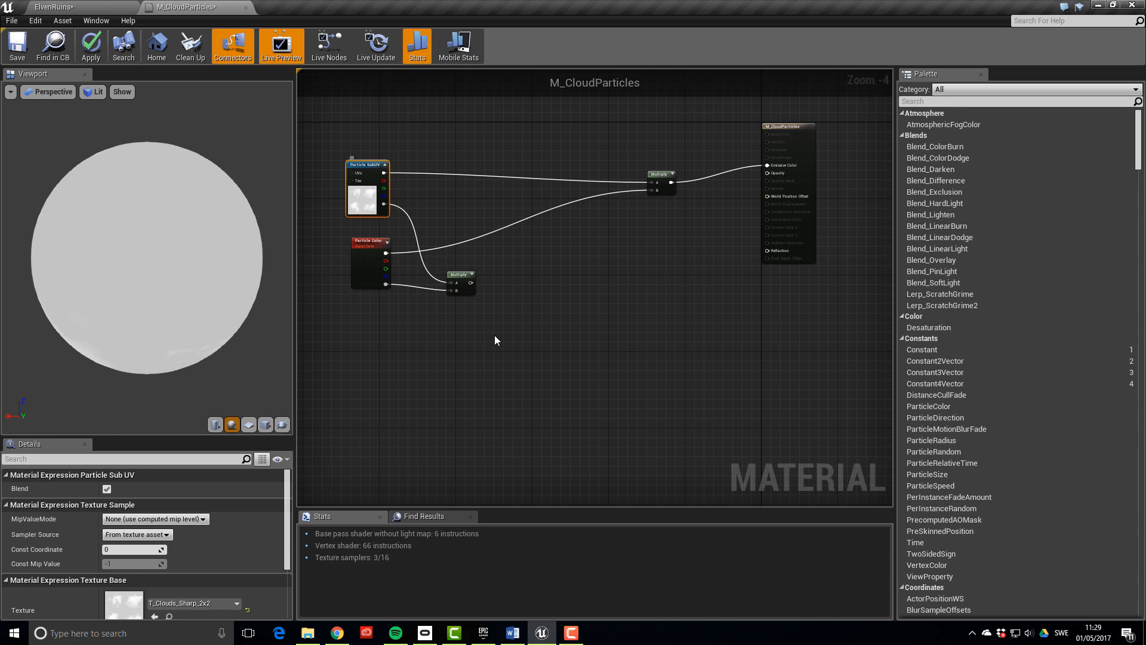
# Add a CameraDepthFade node with a Constant of 5000 driving its Fade Length
pyautogui.rightClick(509, 345)
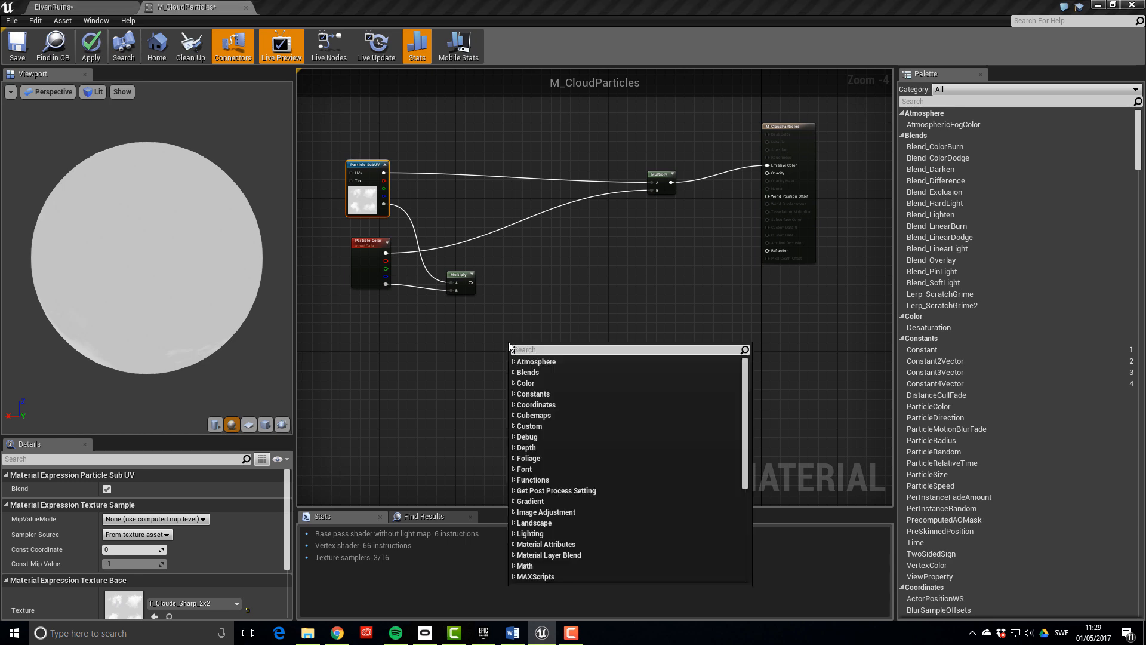
pyautogui.write('cameradepth')
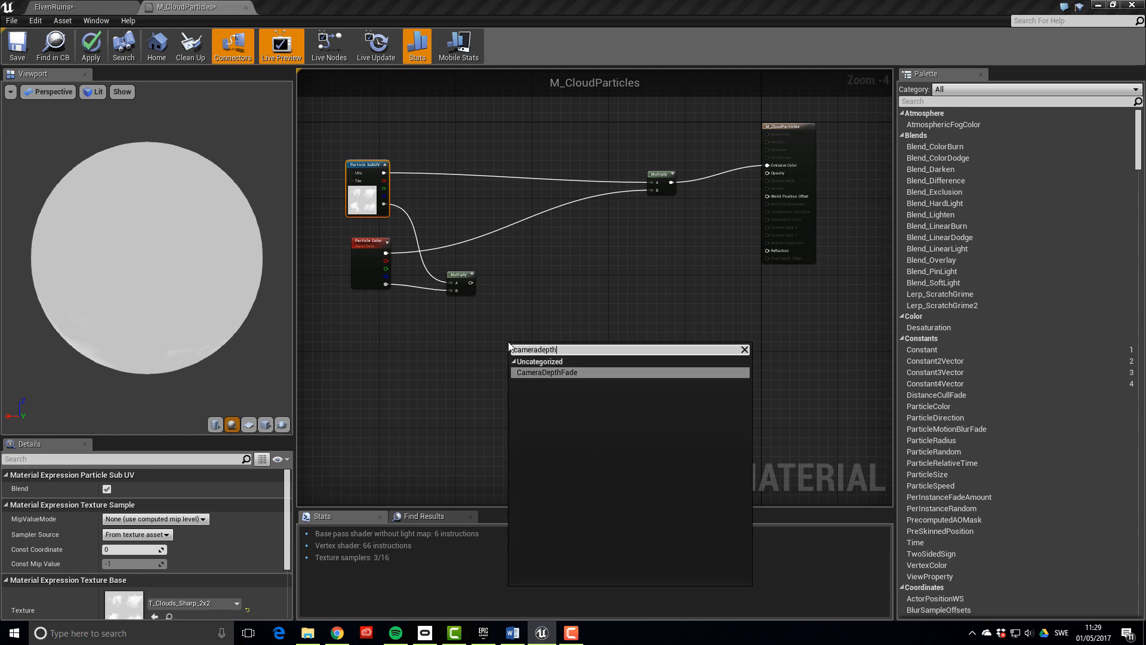
pyautogui.press('Return')
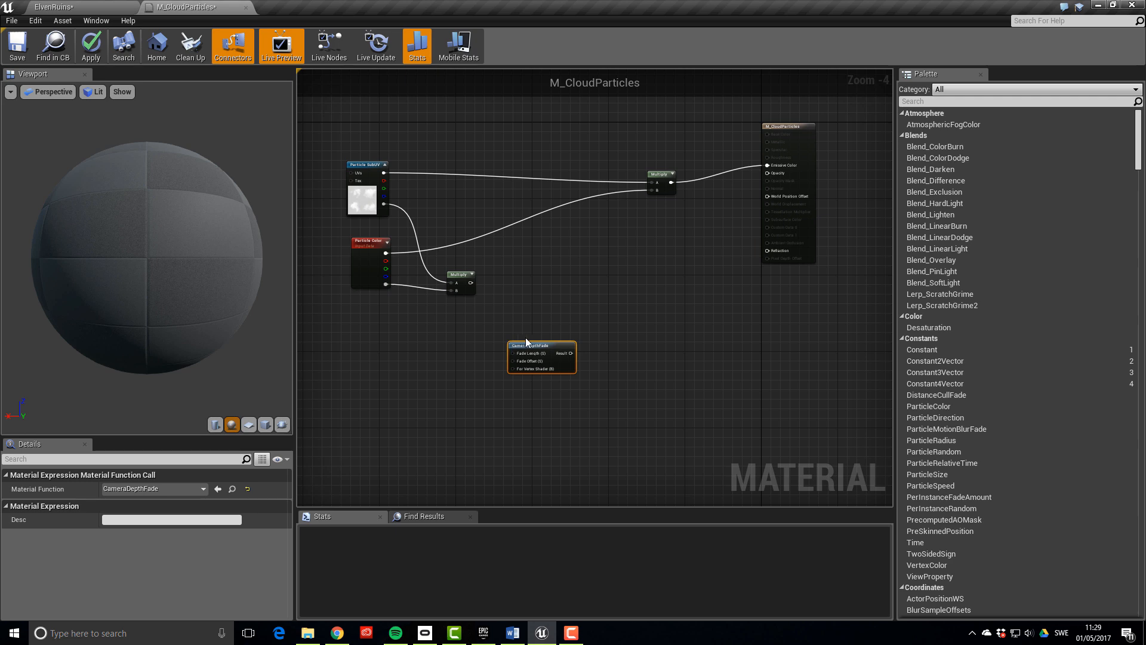
pyautogui.moveTo(512, 353); pyautogui.dragTo(483, 358)
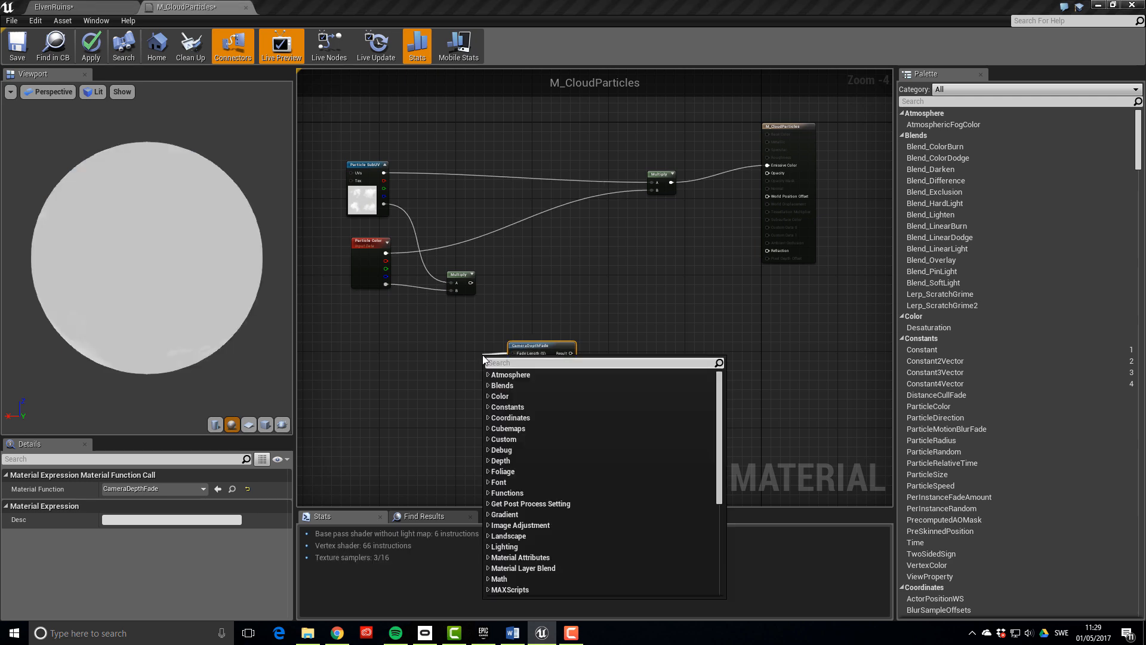
pyautogui.write('const')
pyautogui.press('Return')
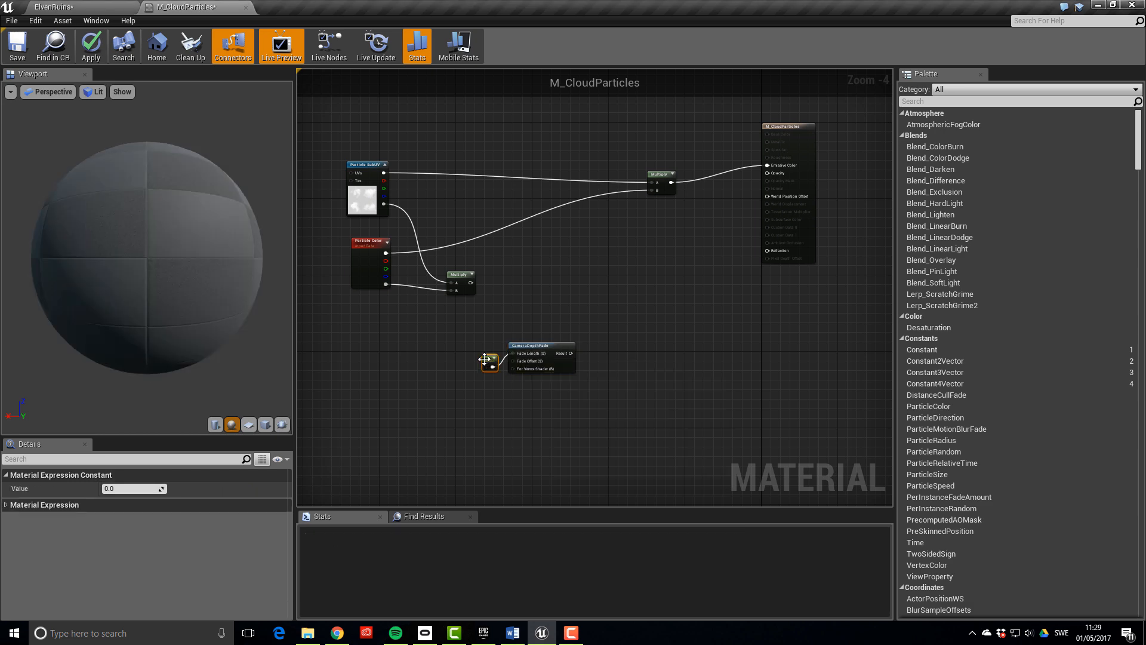
pyautogui.scroll(2, 530, 351)
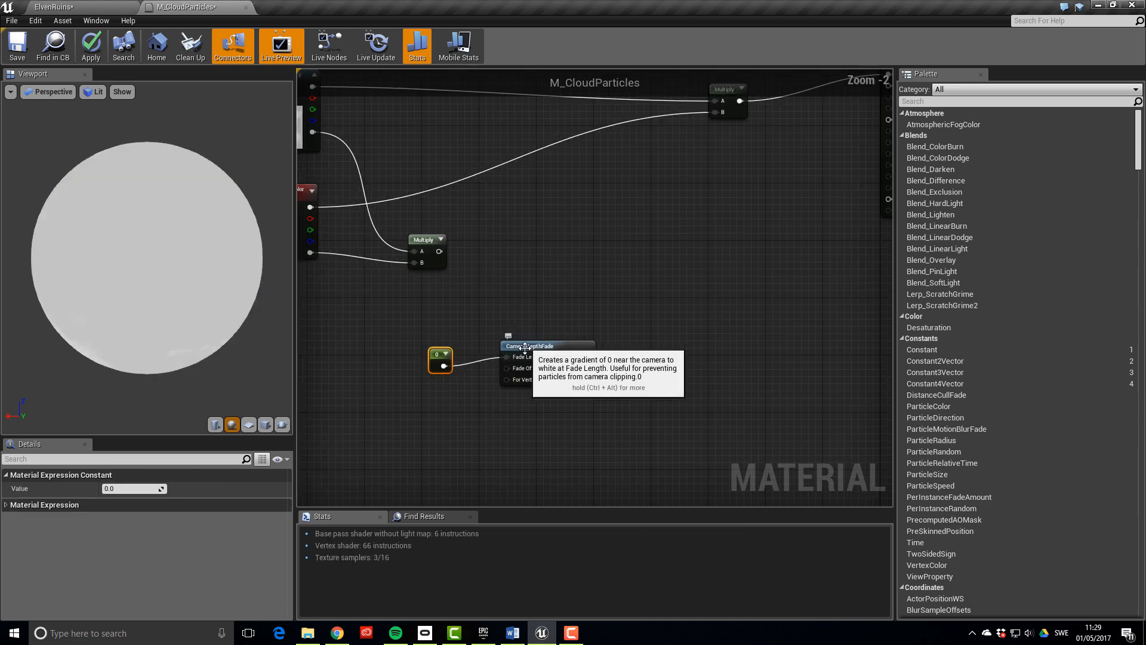
pyautogui.click(531, 346)
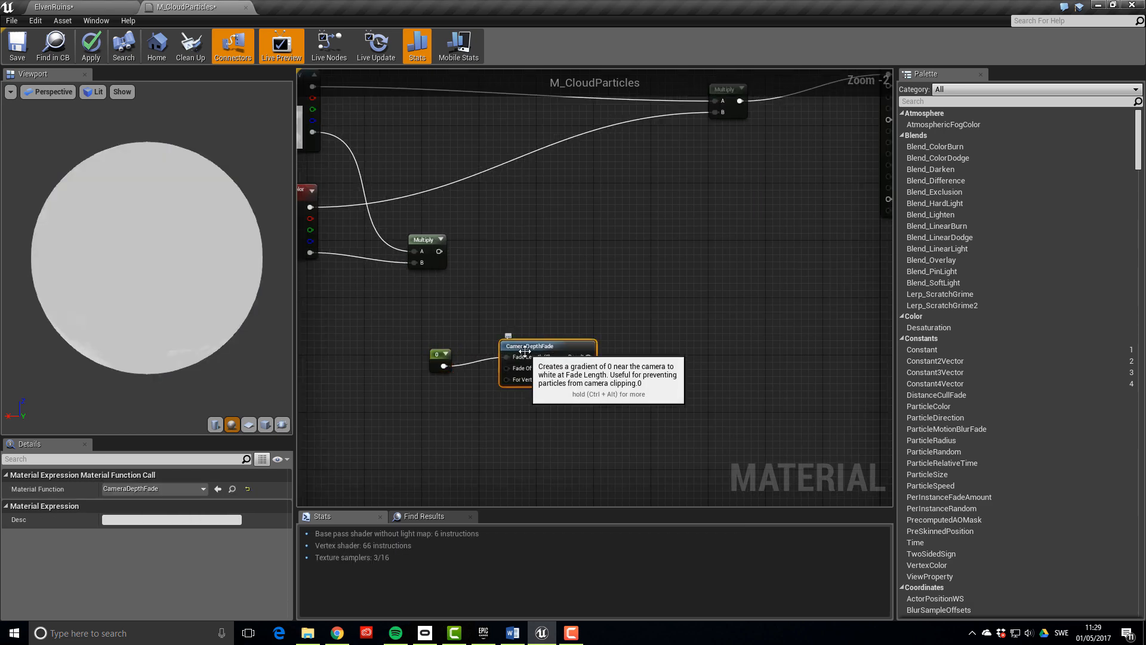
pyautogui.click(440, 359)
pyautogui.click(132, 488)
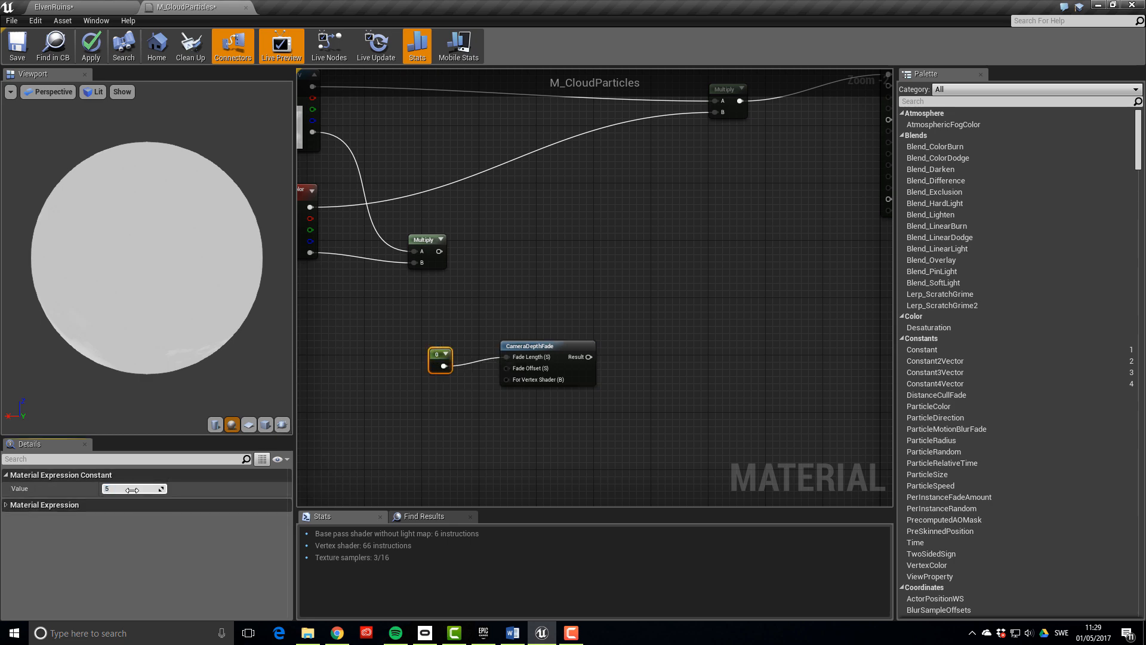
pyautogui.press('Return')
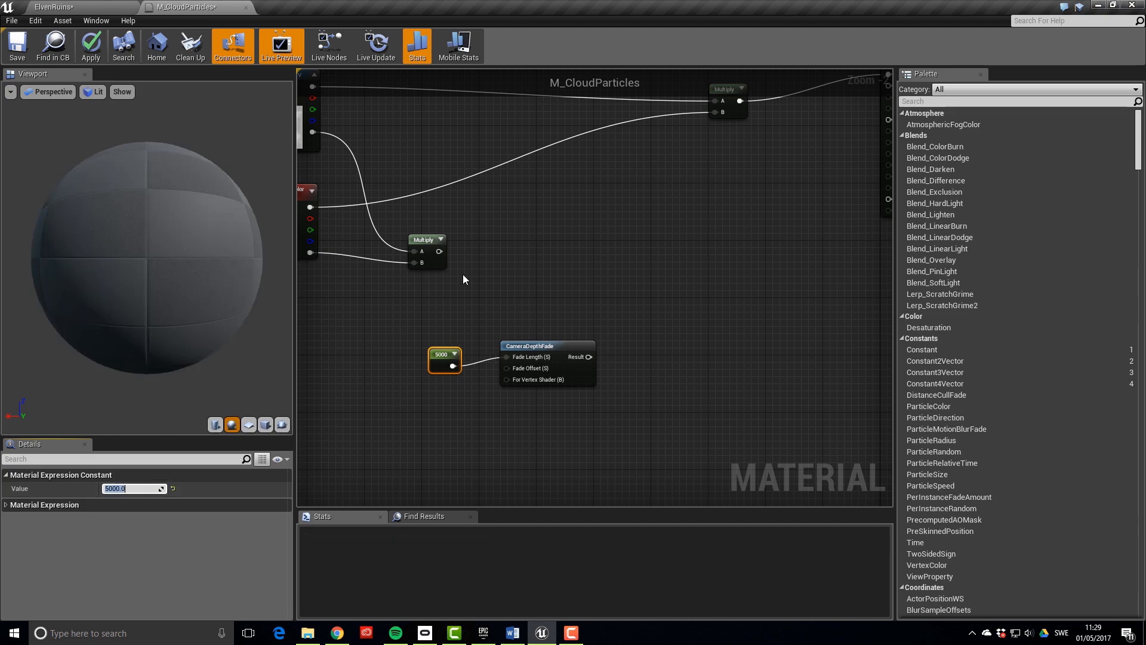
# Add a Multiply taking the alpha product as A and the CameraDepthFade result as B
pyautogui.scroll(-3, 550, 258)
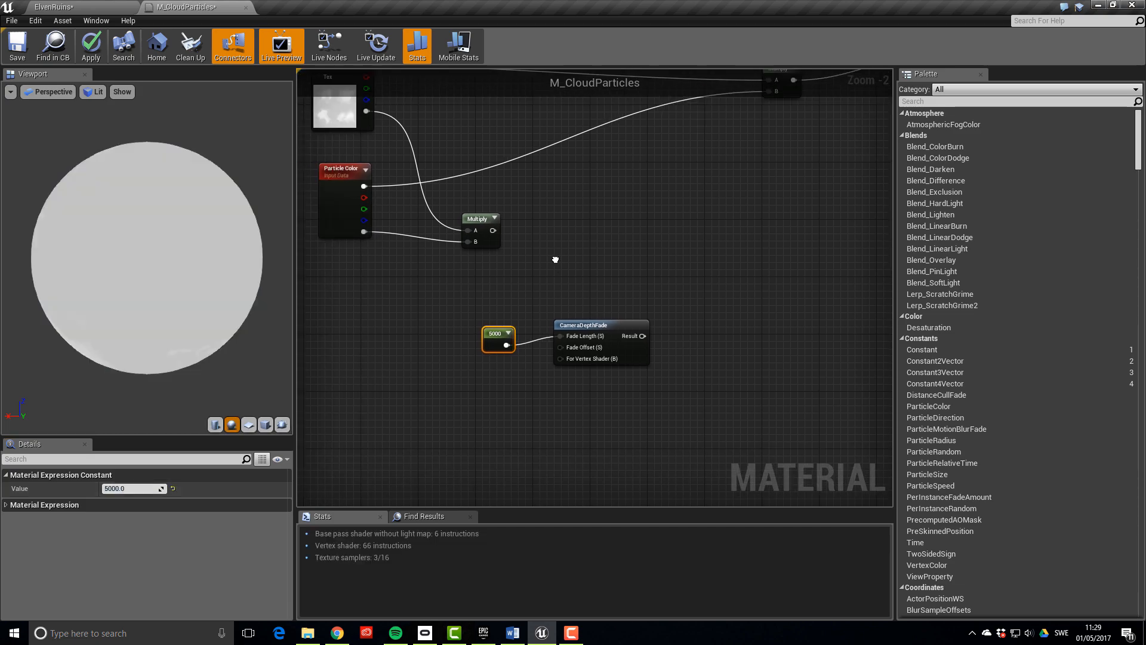
pyautogui.click(596, 267)
pyautogui.click(624, 265)
pyautogui.moveTo(643, 269); pyautogui.dragTo(651, 297)
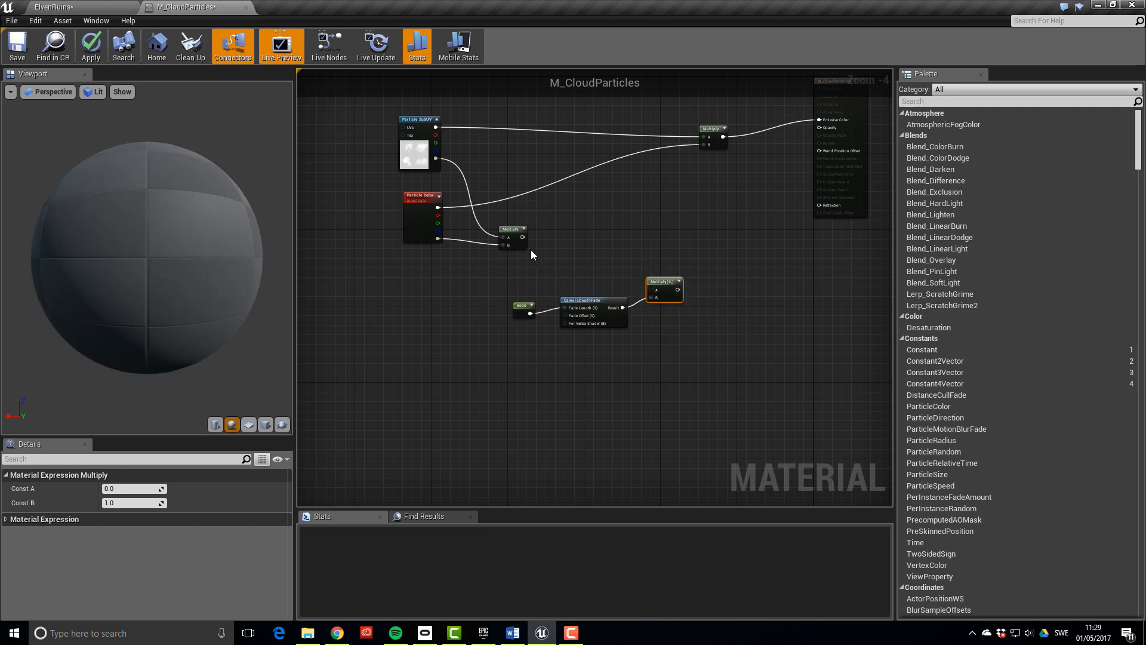
pyautogui.moveTo(522, 237); pyautogui.dragTo(652, 292)
pyautogui.moveTo(488, 277); pyautogui.dragTo(566, 266)
pyautogui.click(535, 303)
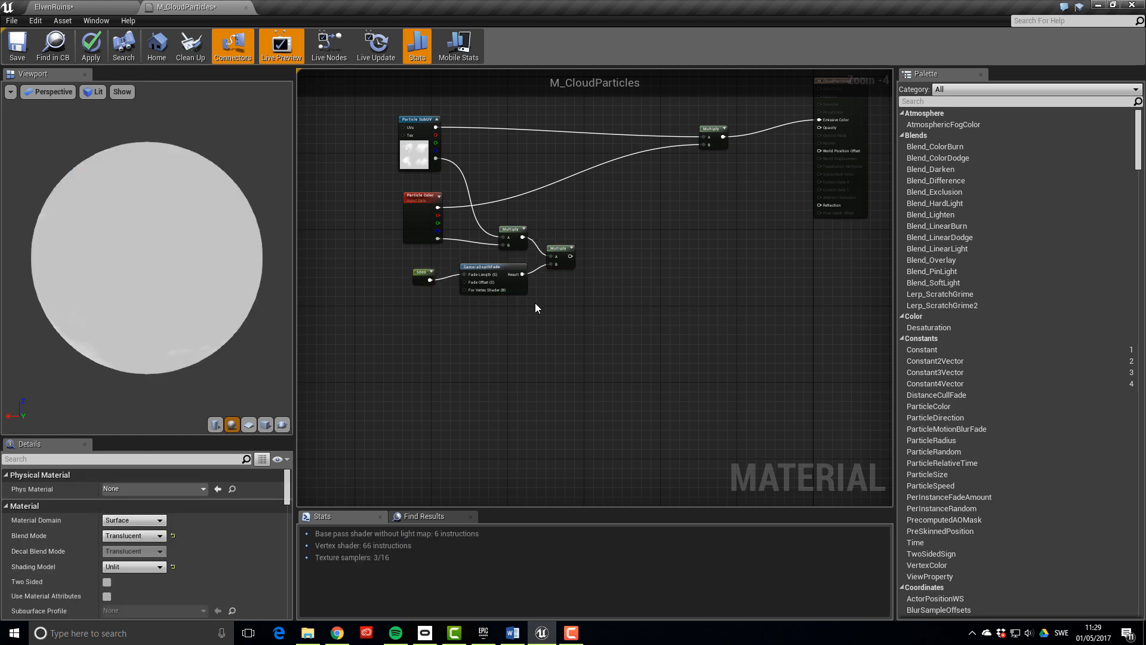
pyautogui.scroll(2, 534, 301)
pyautogui.moveTo(535, 301); pyautogui.dragTo(557, 314, button='right')
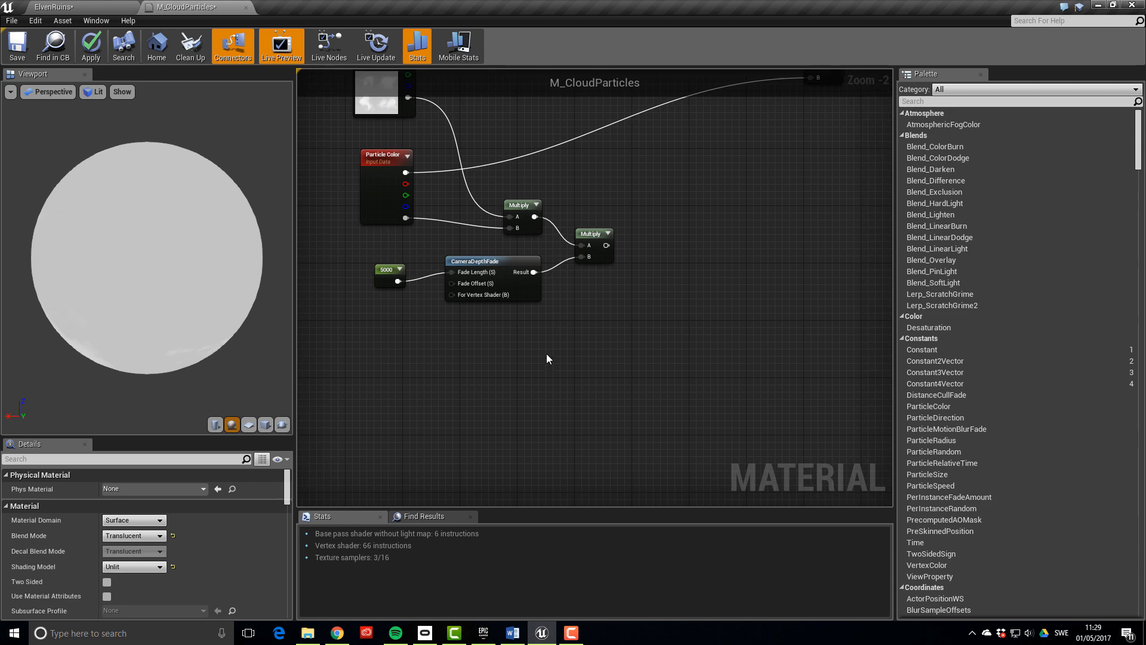
# Add a Fresnel node with a 0.05 Constant wired into its ExponentIn
pyautogui.rightClick(565, 369)
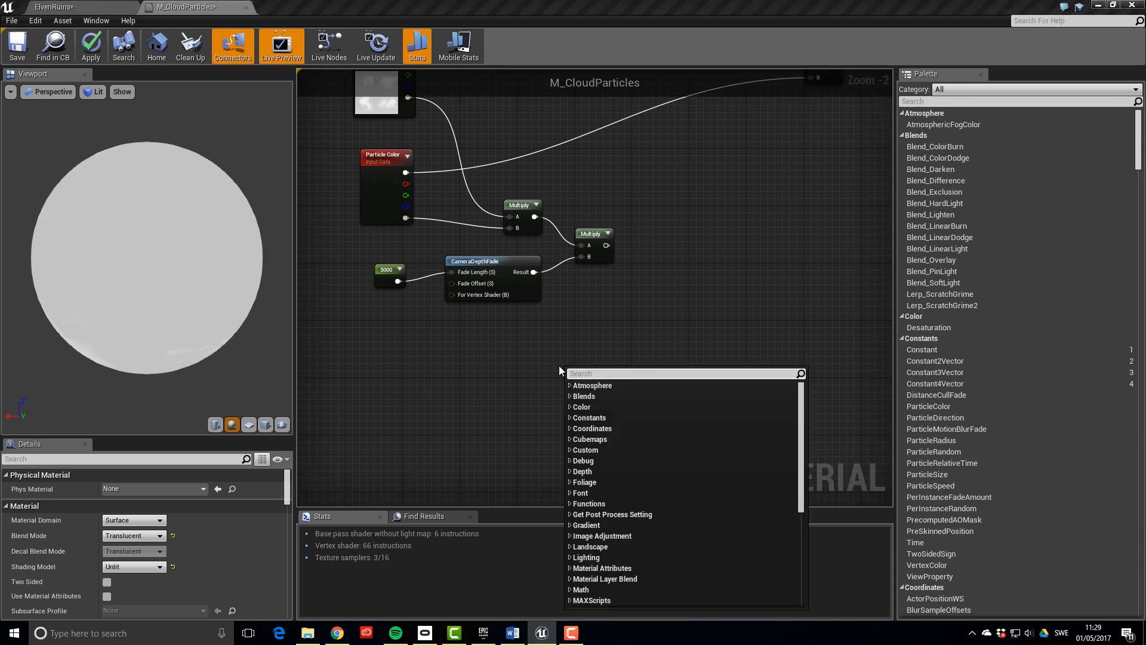
pyautogui.write('fresnel')
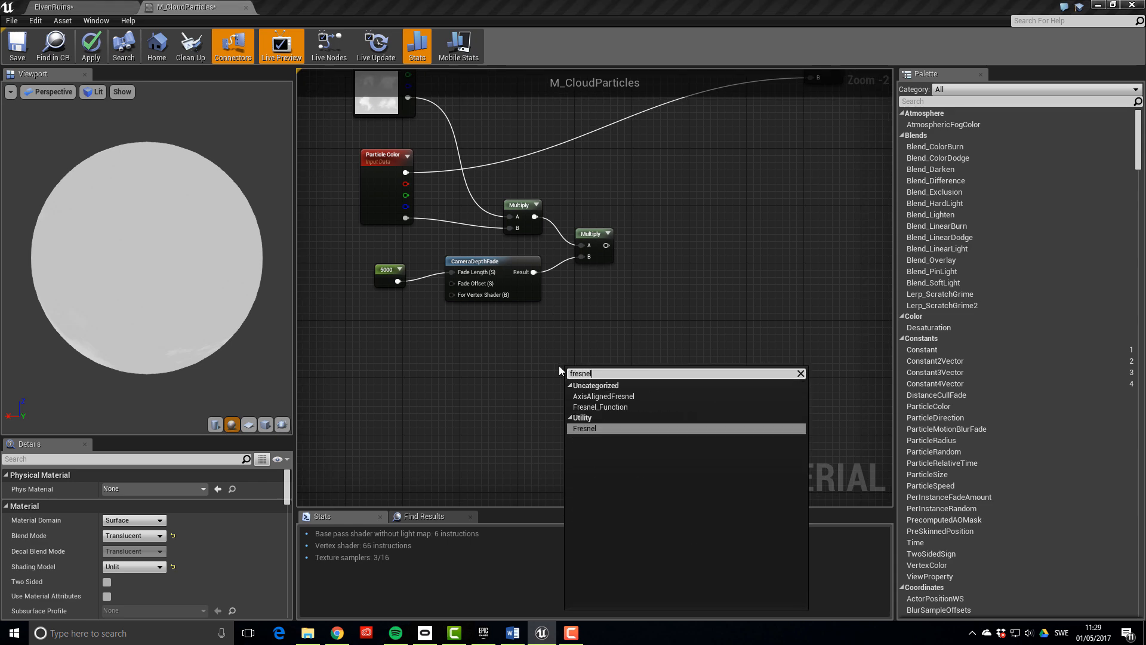
pyautogui.press('Return')
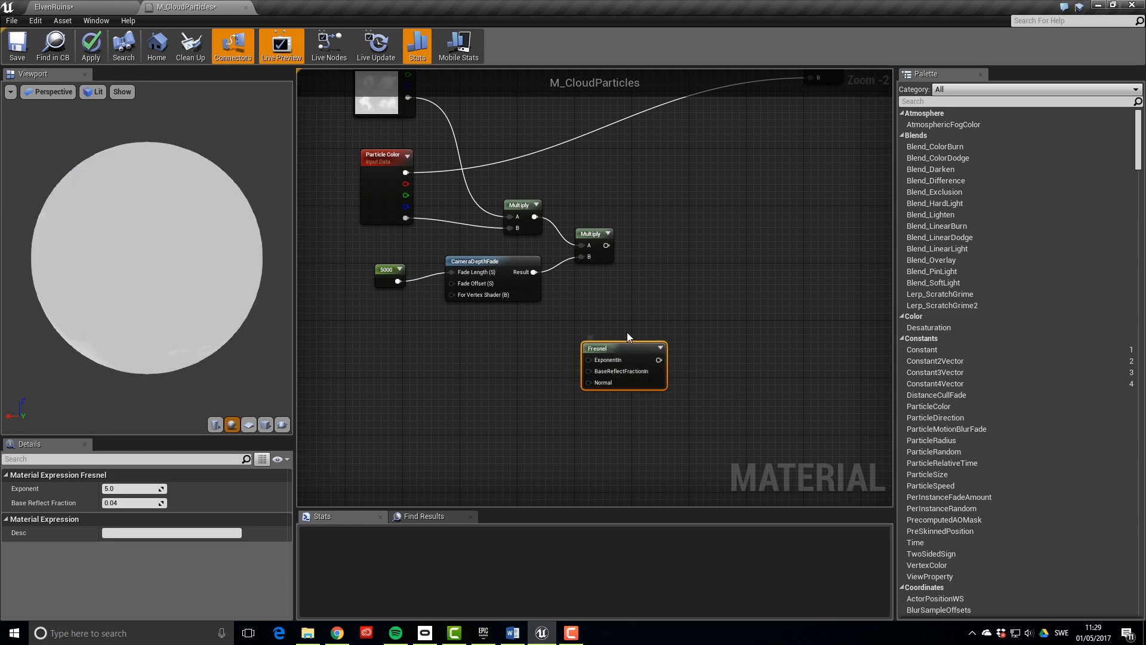
pyautogui.moveTo(621, 347); pyautogui.dragTo(651, 304)
pyautogui.click(504, 358)
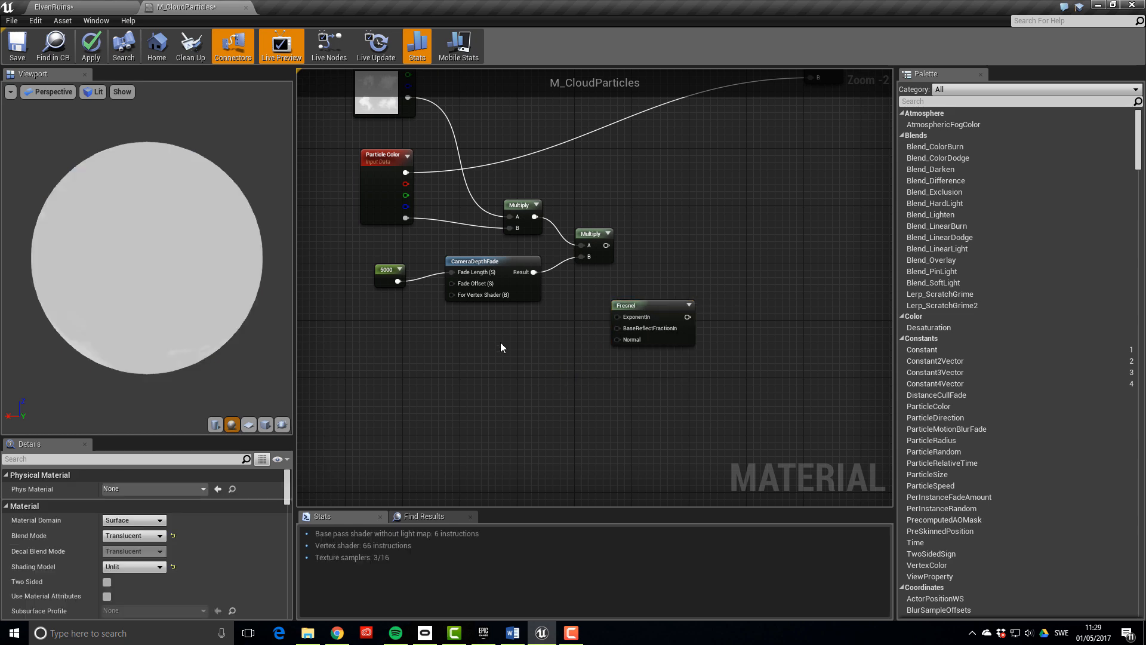
pyautogui.click(500, 347)
pyautogui.moveTo(514, 364); pyautogui.dragTo(636, 325)
pyautogui.click(652, 392)
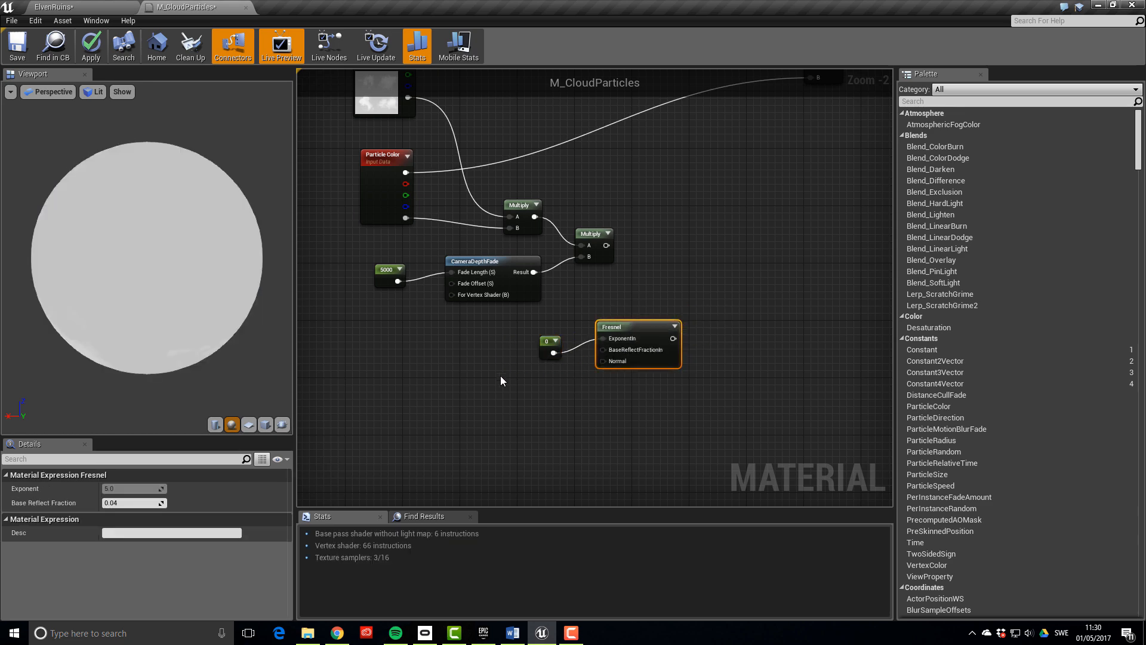
pyautogui.click(548, 342)
pyautogui.click(134, 488)
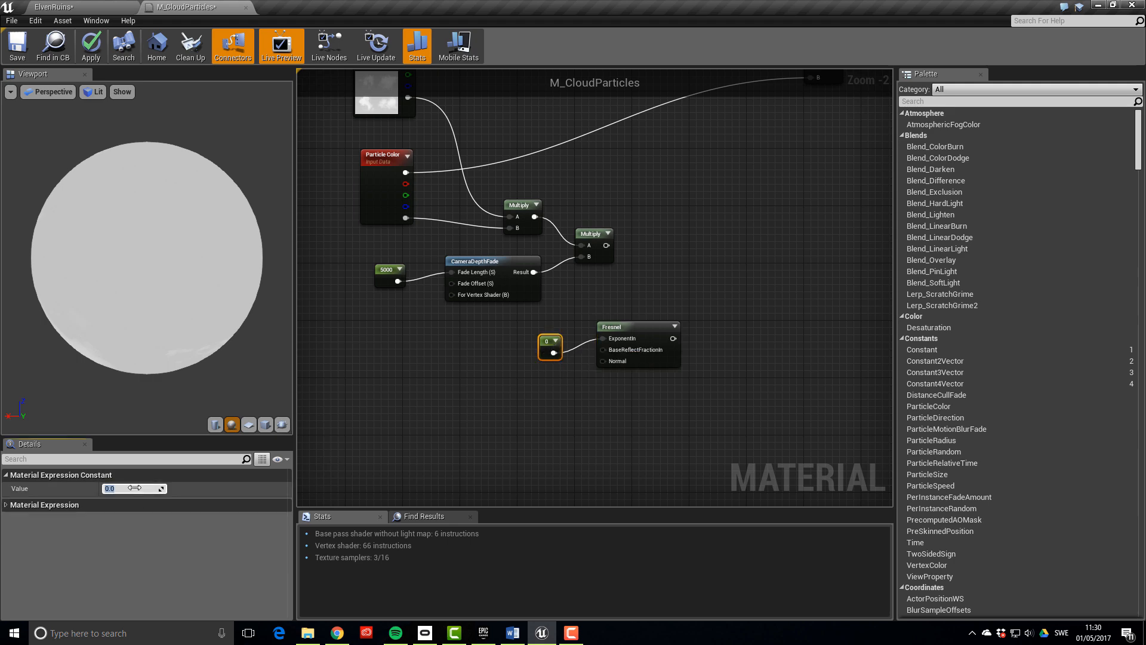
pyautogui.write('0.05')
pyautogui.press('Return')
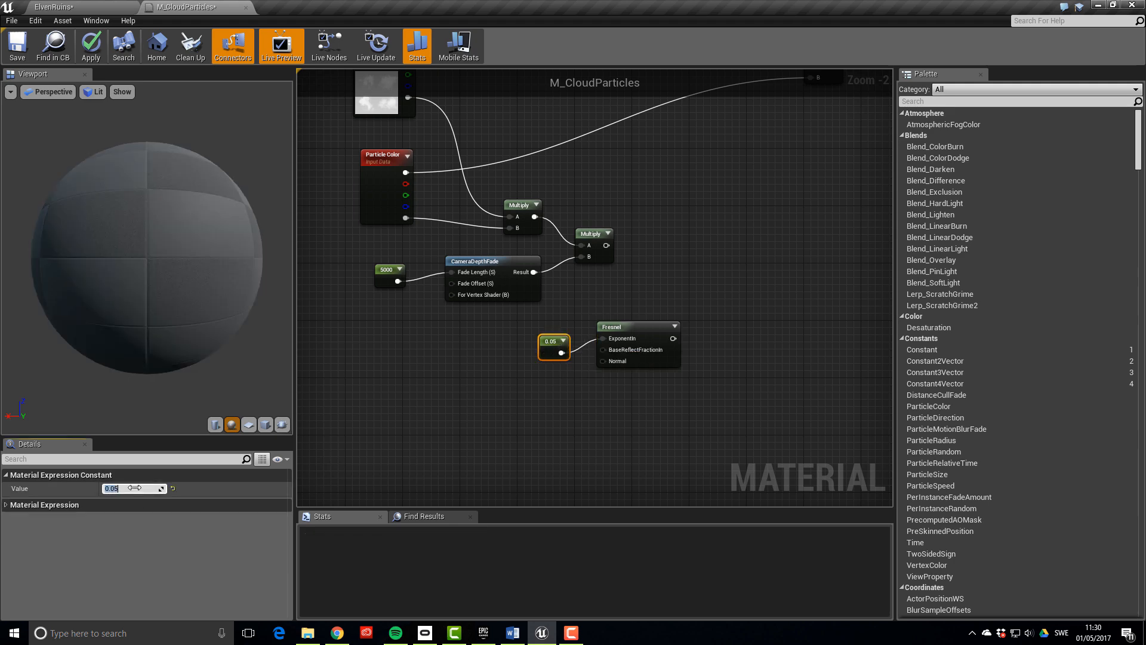
# Invert the Fresnel with OneMinus and multiply it with the depth-faded opacity product
pyautogui.moveTo(671, 435); pyautogui.dragTo(613, 447, button='right')
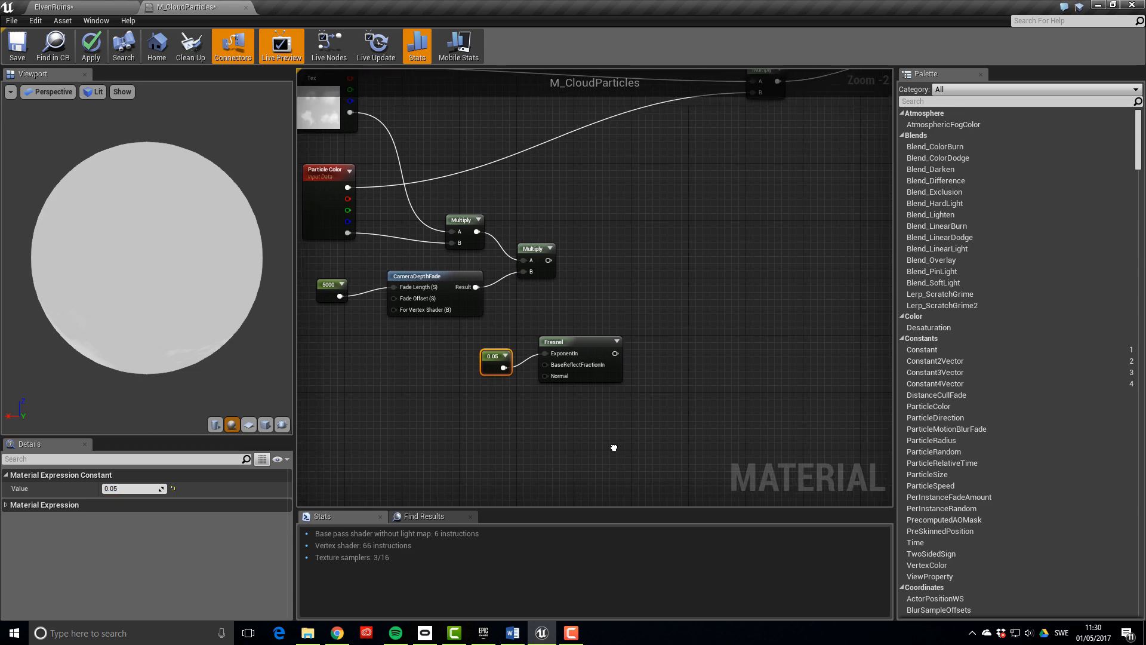
pyautogui.rightClick(637, 396)
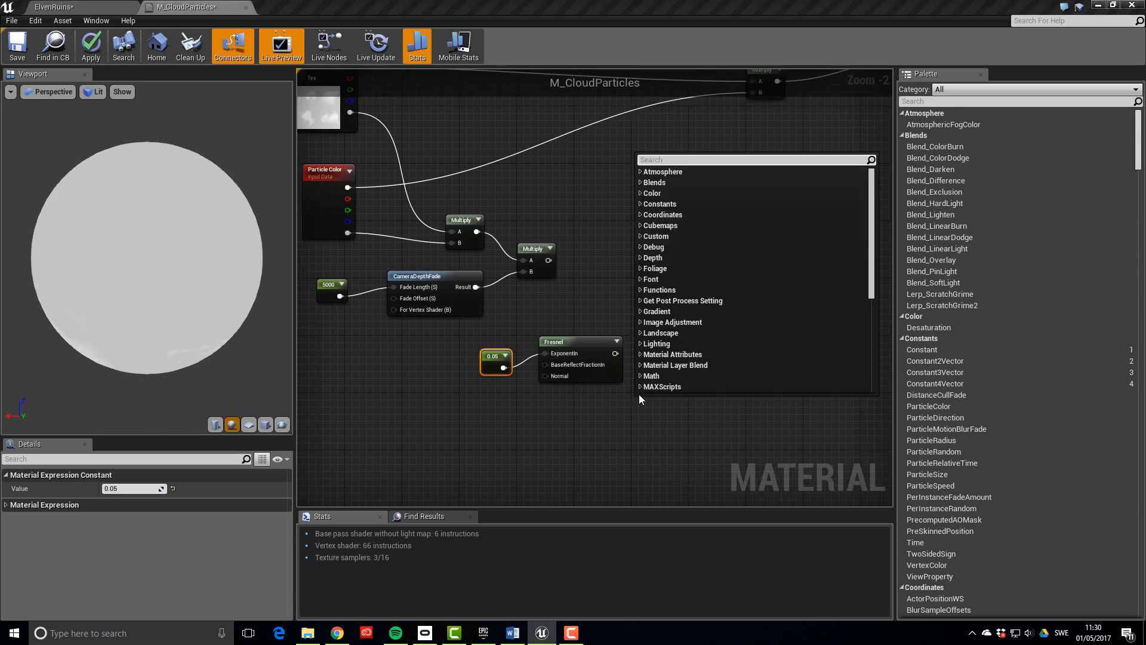
pyautogui.write('oneminus')
pyautogui.press('Return')
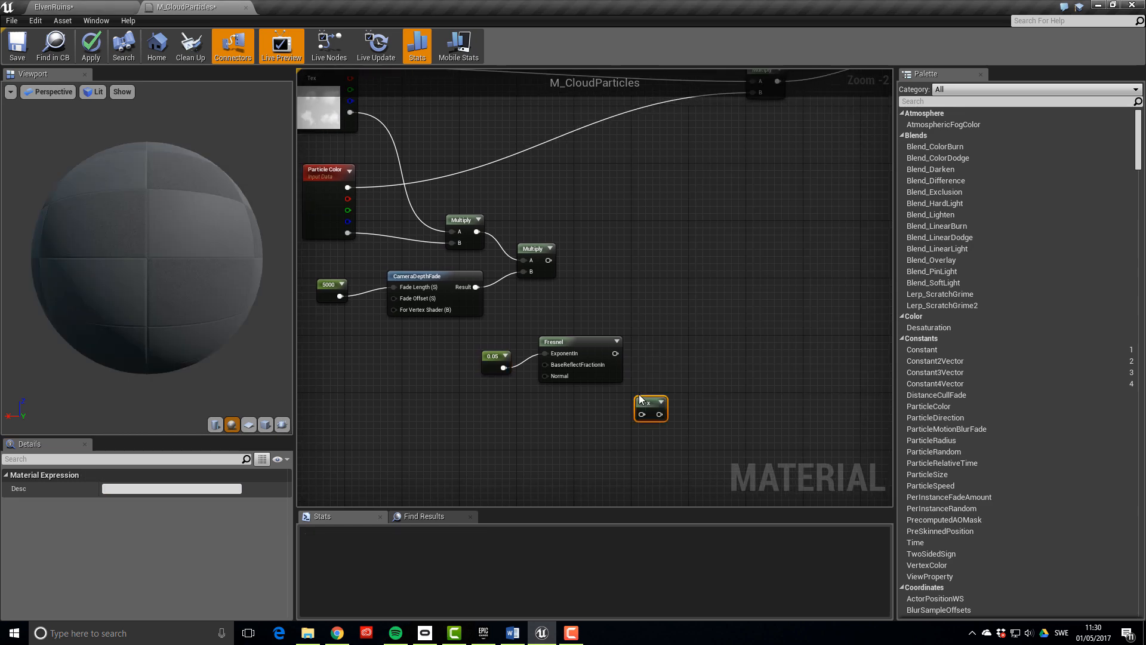
pyautogui.moveTo(651, 367)
pyautogui.mouseDown()
pyautogui.moveTo(651, 352)
pyautogui.moveTo(624, 358)
pyautogui.moveTo(645, 360)
pyautogui.mouseUp()
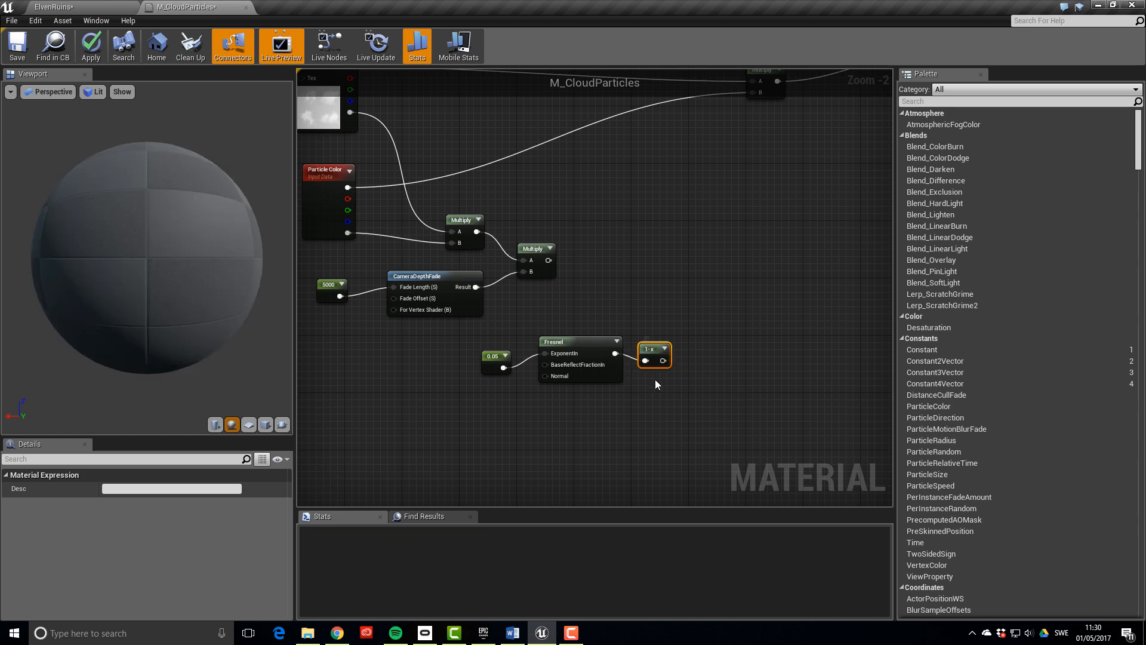
pyautogui.click(712, 245)
pyautogui.click(691, 292)
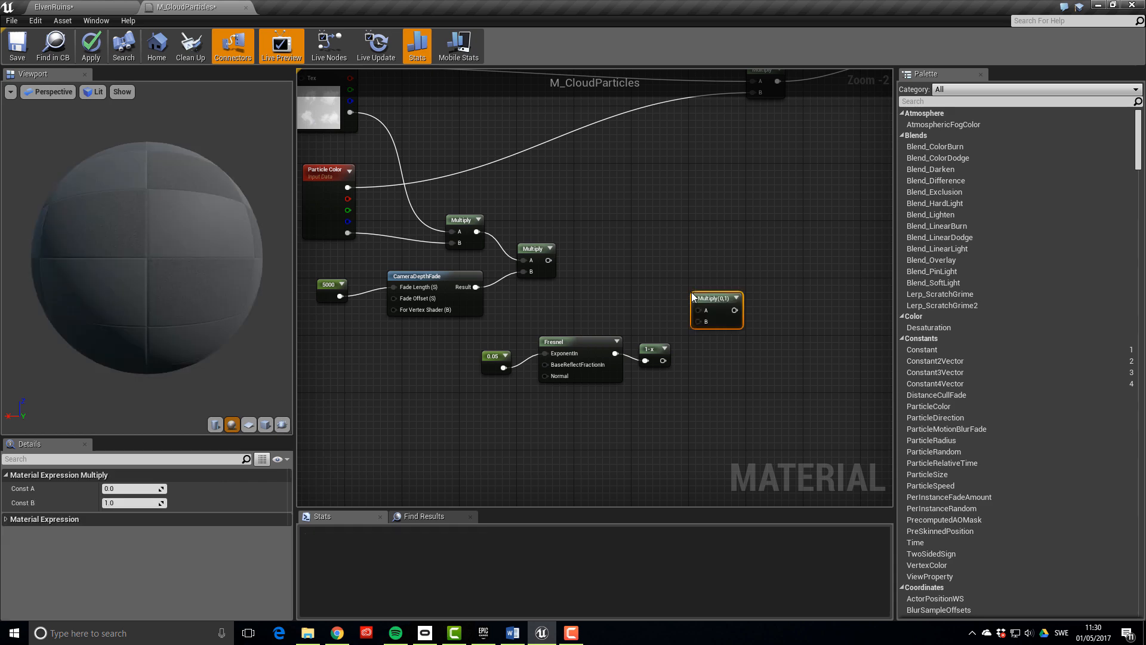
pyautogui.moveTo(663, 360); pyautogui.dragTo(698, 321)
pyautogui.moveTo(547, 260); pyautogui.dragTo(698, 309)
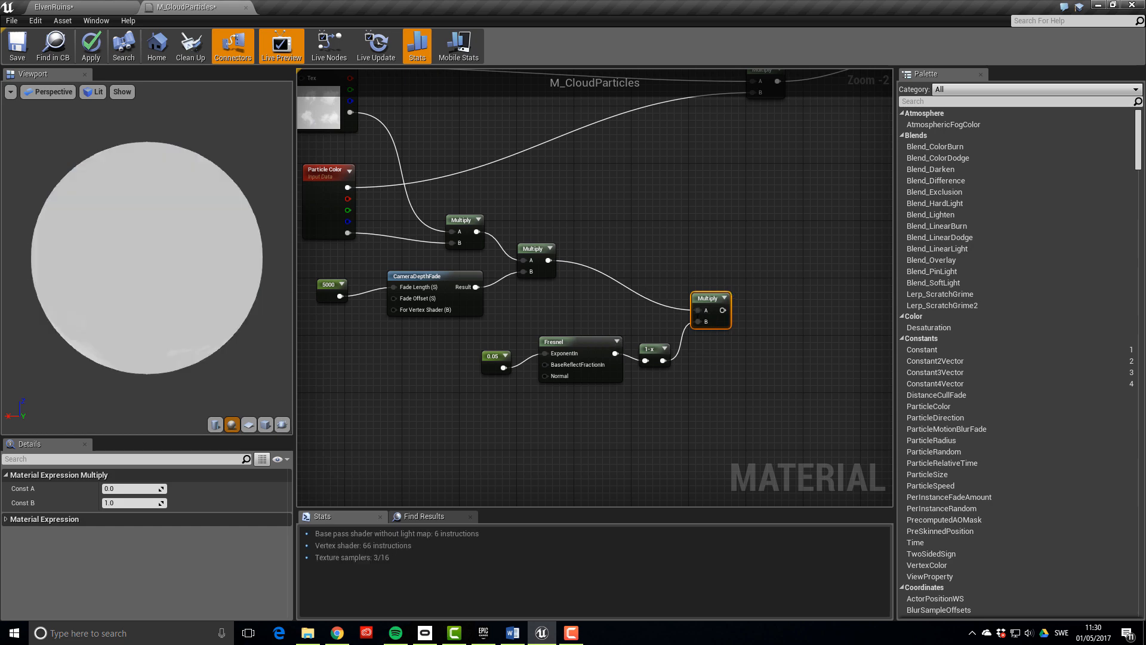
pyautogui.moveTo(703, 281); pyautogui.dragTo(668, 309, button='right')
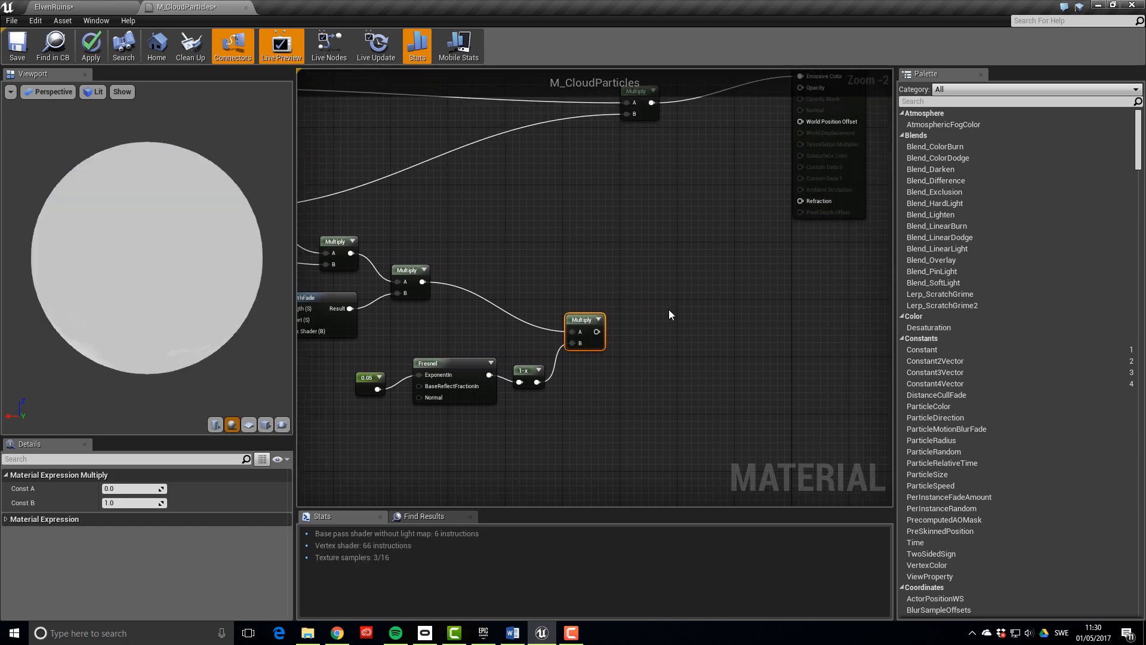
# Run the opacity product through a Depth Fade with Fade Distance 500 into the material's Opacity
pyautogui.rightClick(670, 309)
pyautogui.write('d')
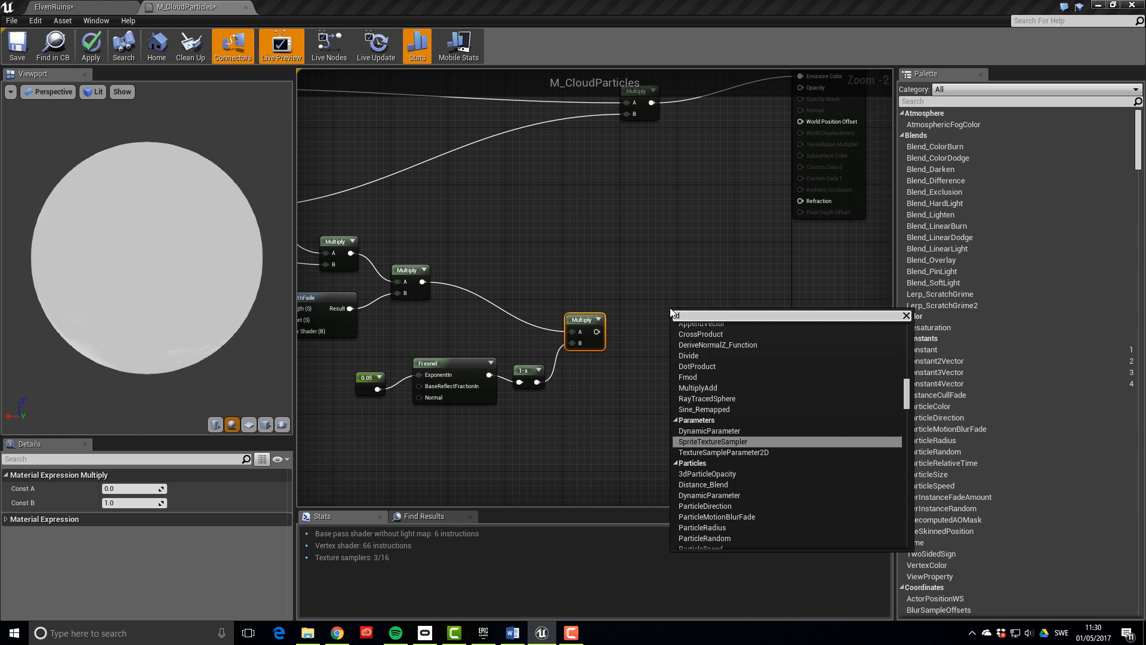
pyautogui.write('epthf')
pyautogui.press('Return')
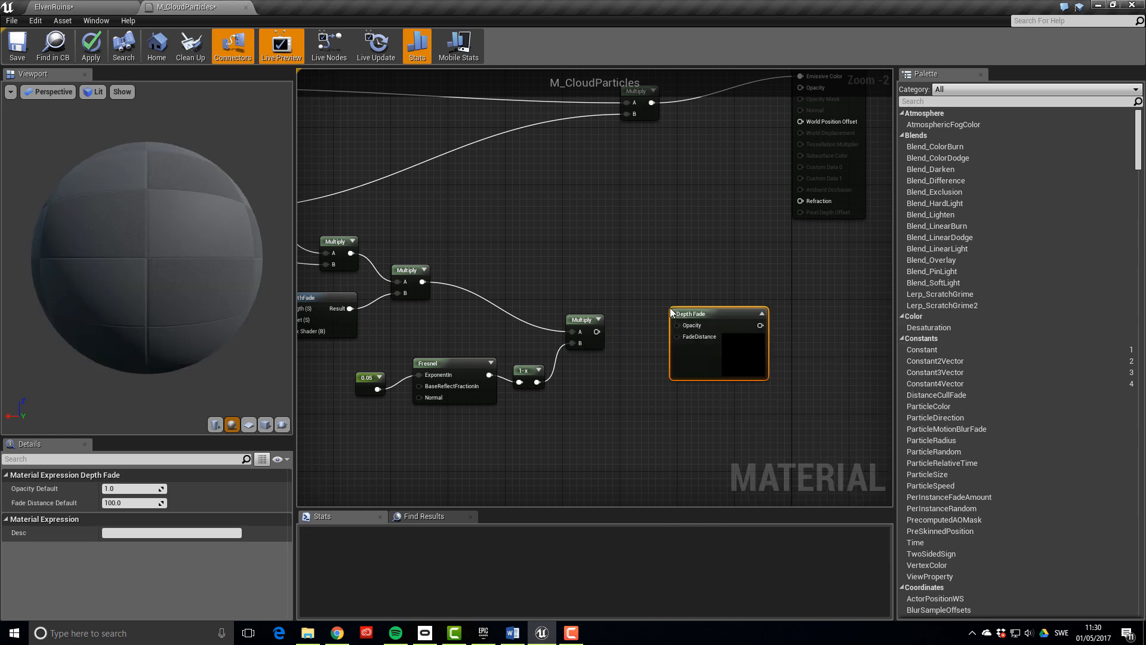
pyautogui.moveTo(596, 332); pyautogui.dragTo(677, 325)
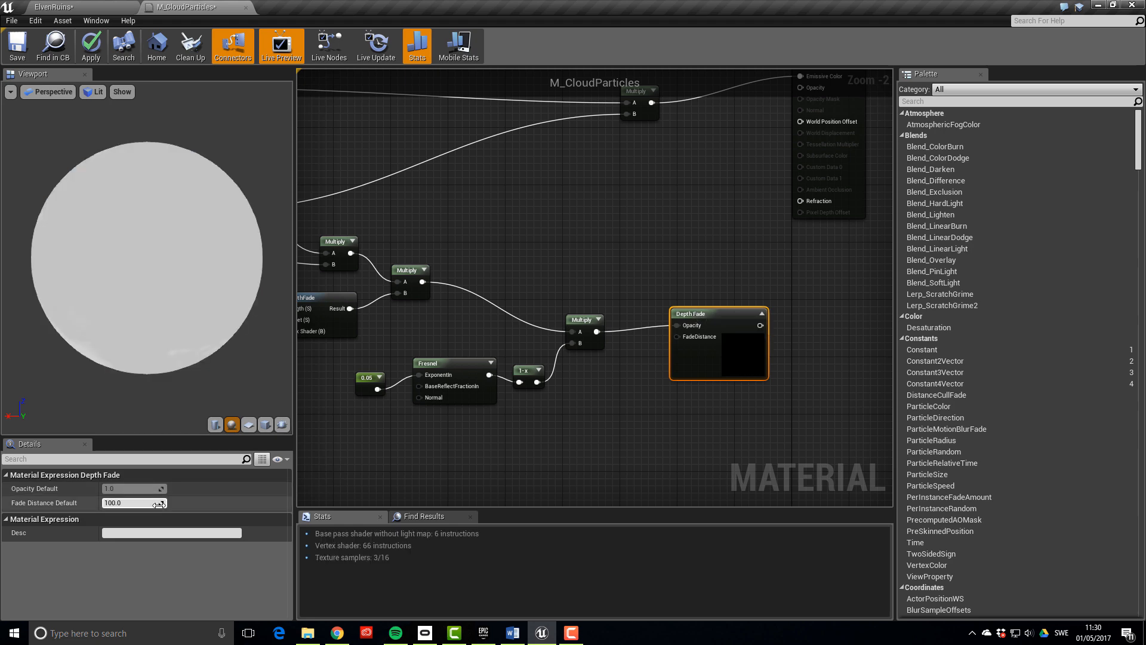
pyautogui.click(127, 504)
pyautogui.press('Return')
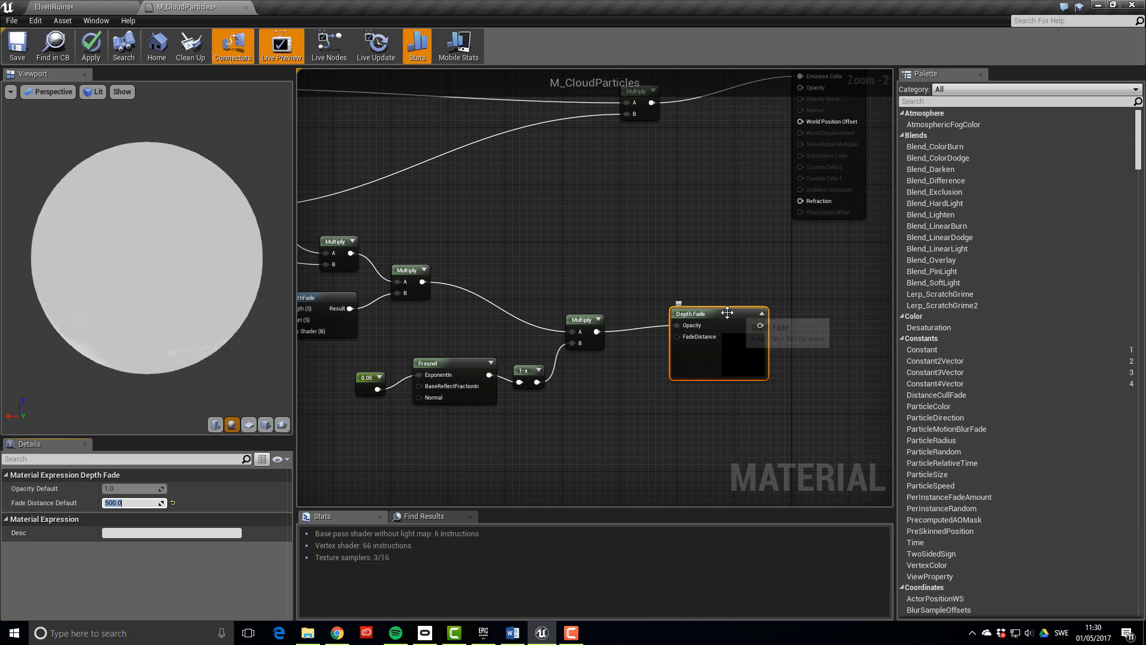
pyautogui.moveTo(787, 305); pyautogui.dragTo(715, 305, button='right')
pyautogui.scroll(-2, 813, 255)
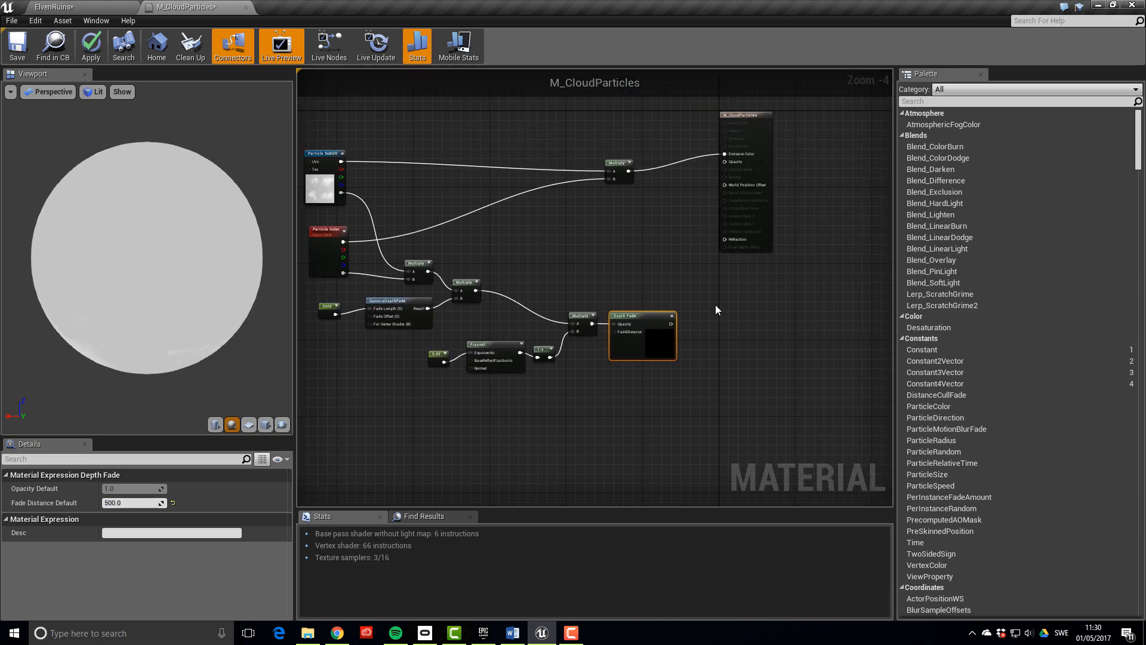
pyautogui.moveTo(671, 323); pyautogui.dragTo(719, 174)
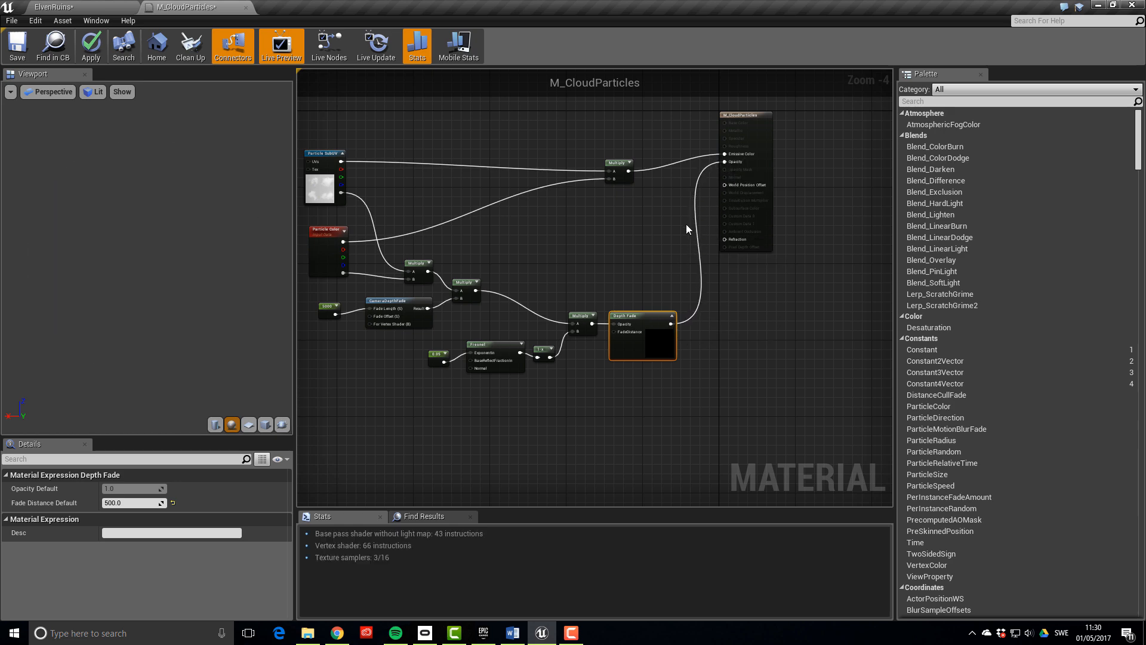
pyautogui.moveTo(449, 415); pyautogui.dragTo(562, 413, button='right')
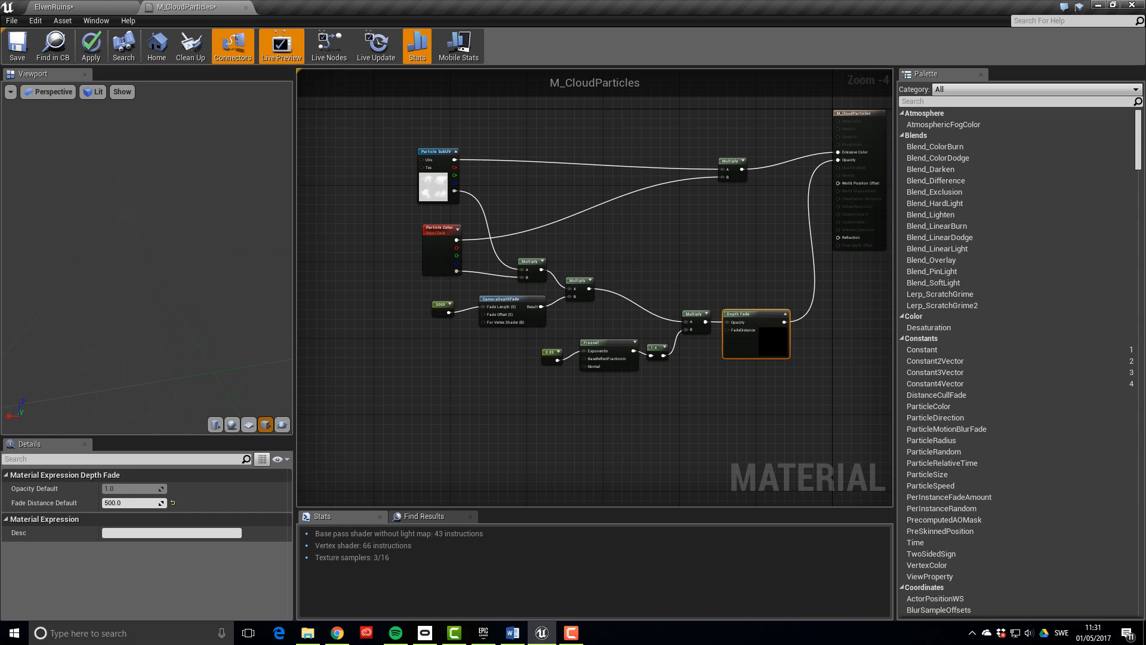
# Convert Particle SubUV into a texture parameter, save the material, and return to ElvenRuins
pyautogui.click(432, 186)
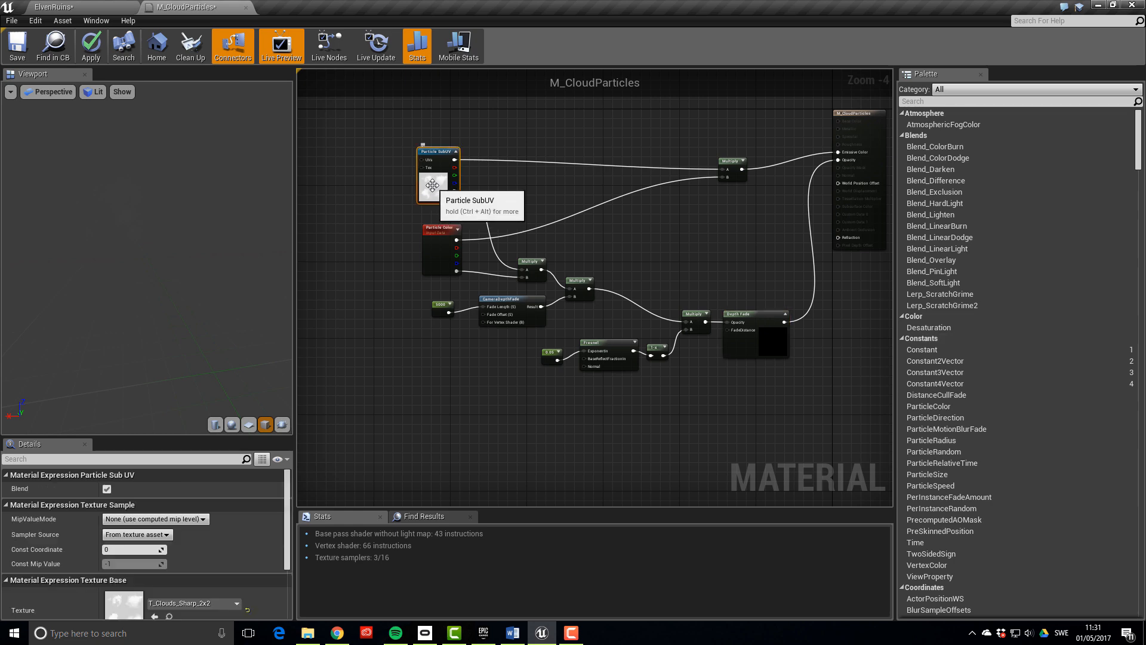
pyautogui.rightClick(433, 187)
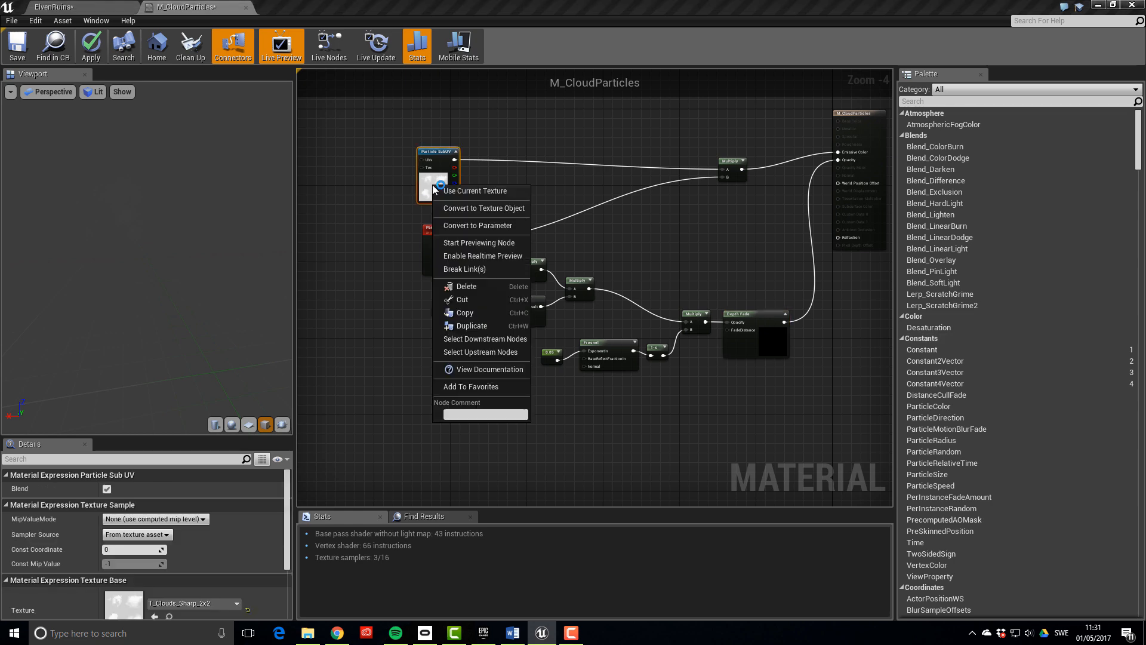
pyautogui.click(509, 225)
pyautogui.moveTo(494, 170); pyautogui.dragTo(408, 184)
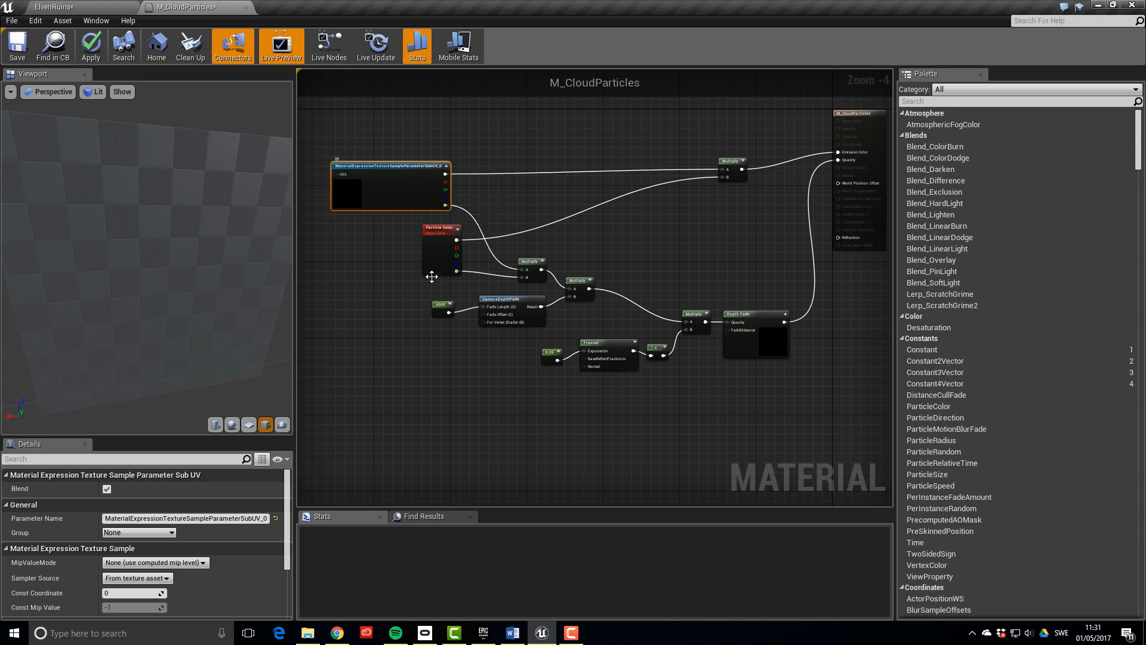
pyautogui.click(17, 52)
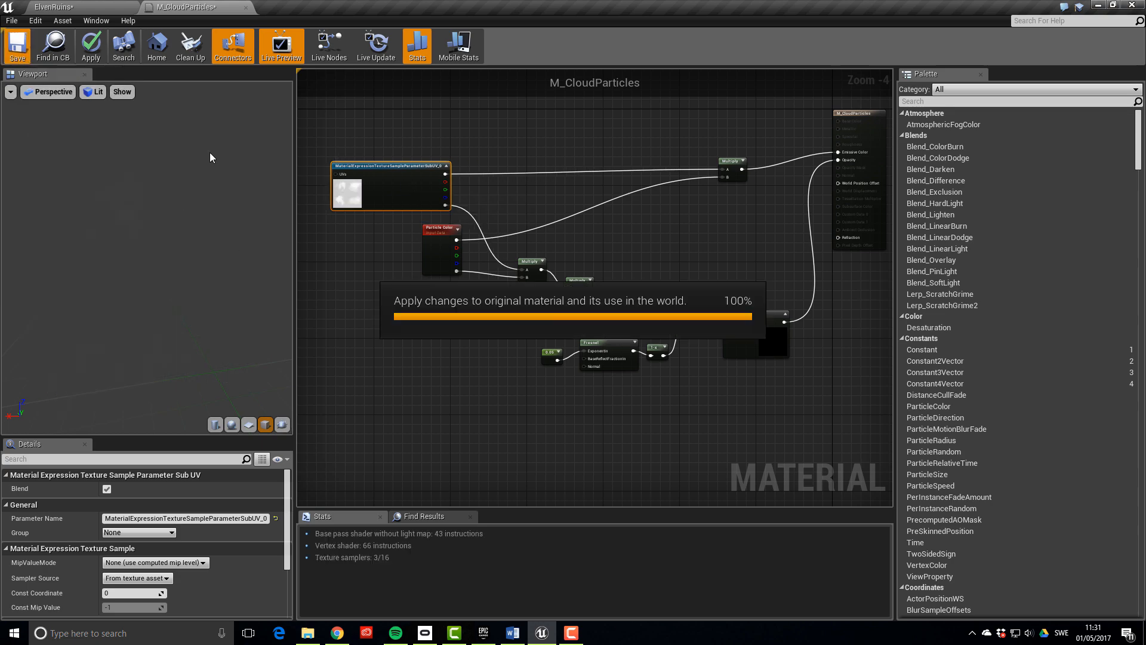
pyautogui.click(54, 7)
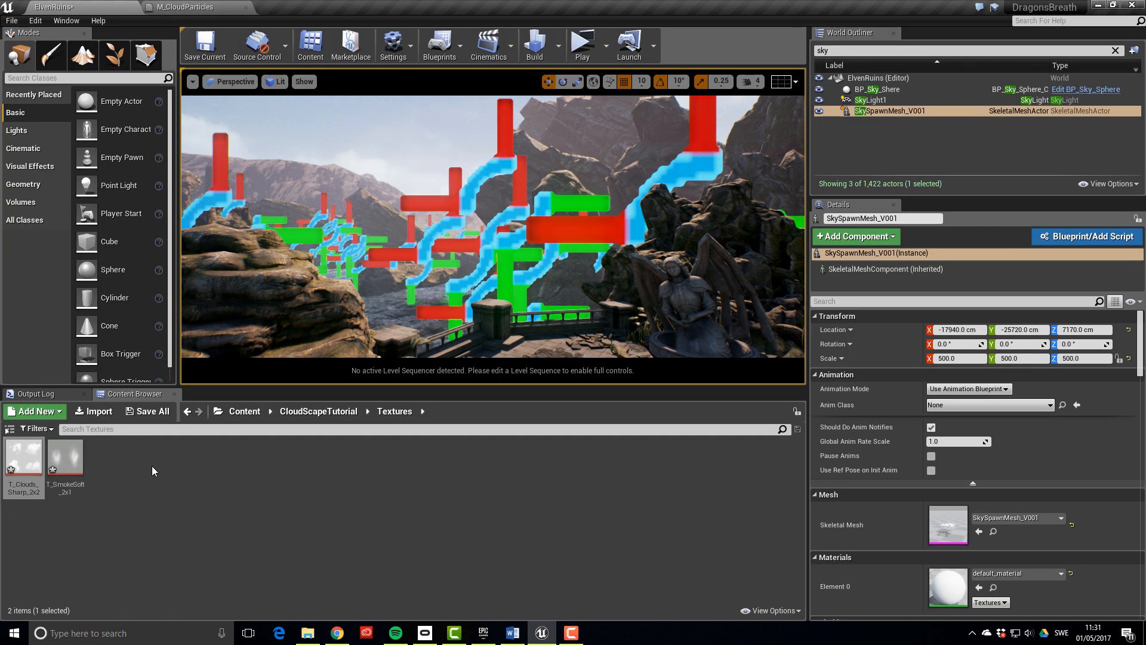
# Create material instance M_CloudParticles_Inst_Sharp from M_CloudParticles in the Material folder
pyautogui.click(318, 411)
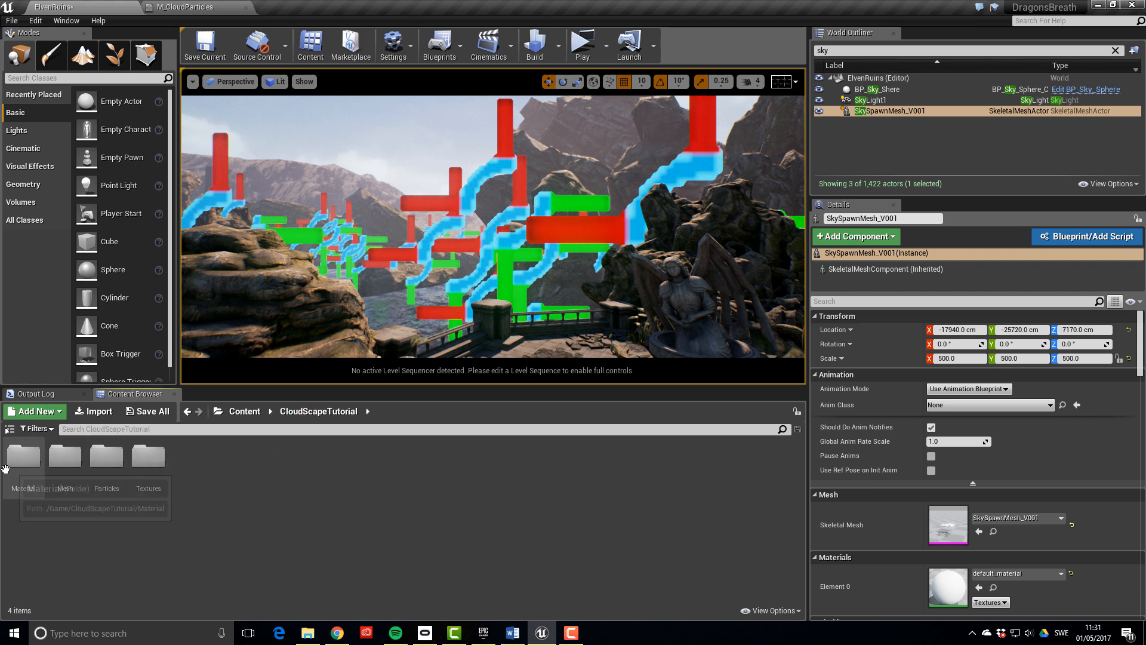
pyautogui.doubleClick(24, 462)
pyautogui.rightClick(25, 472)
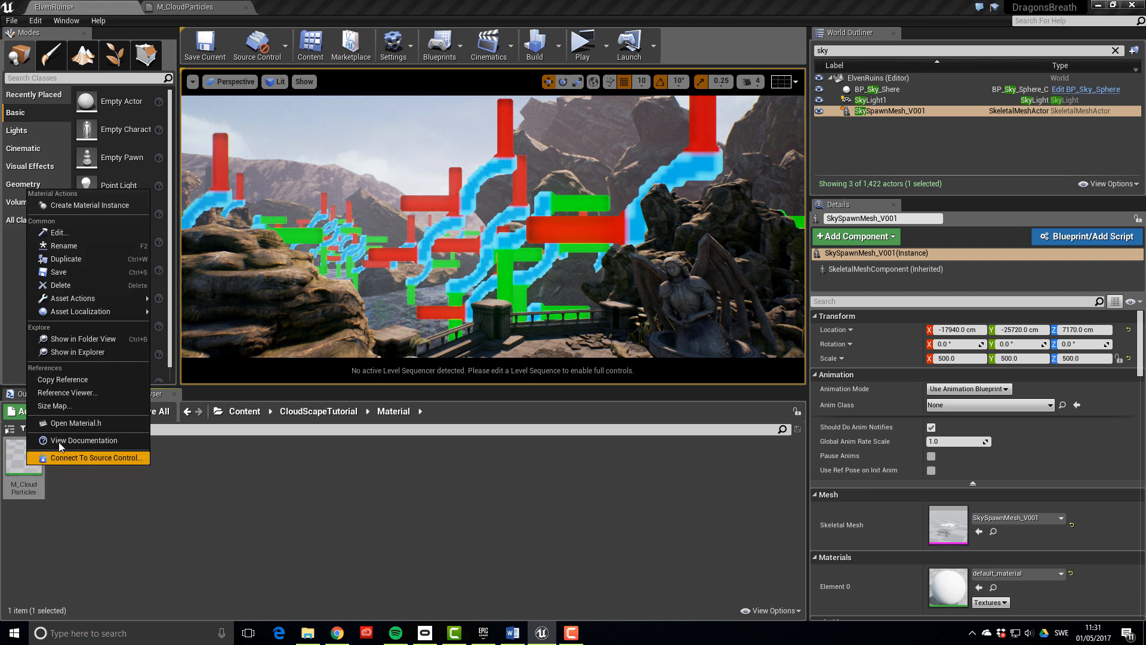
pyautogui.click(113, 206)
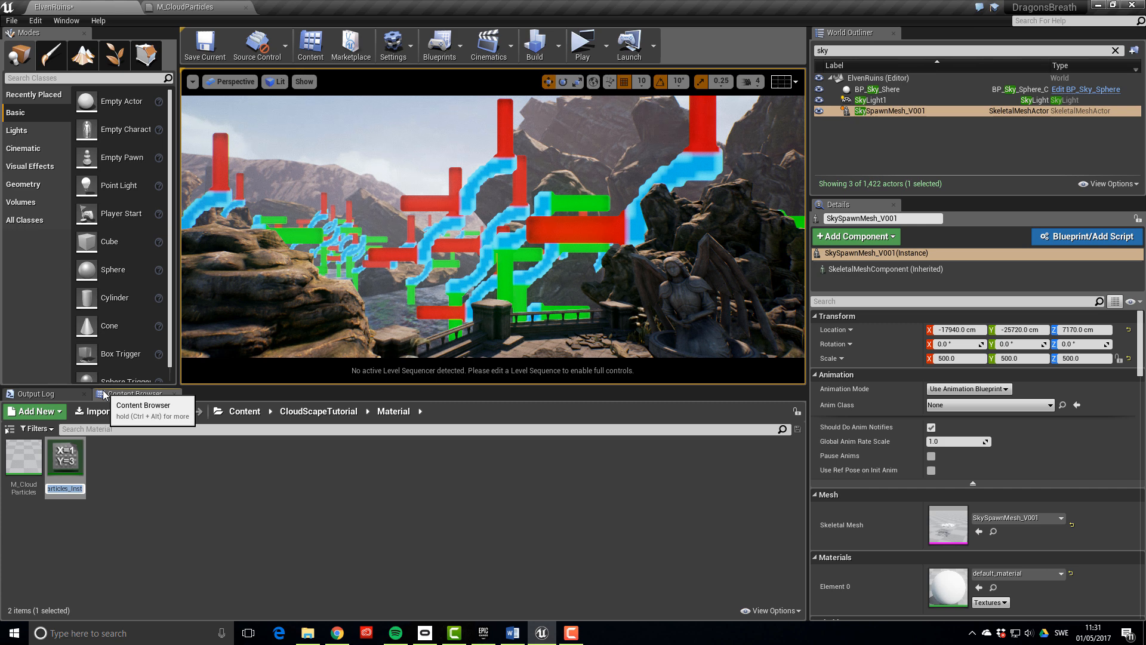
pyautogui.press('End')
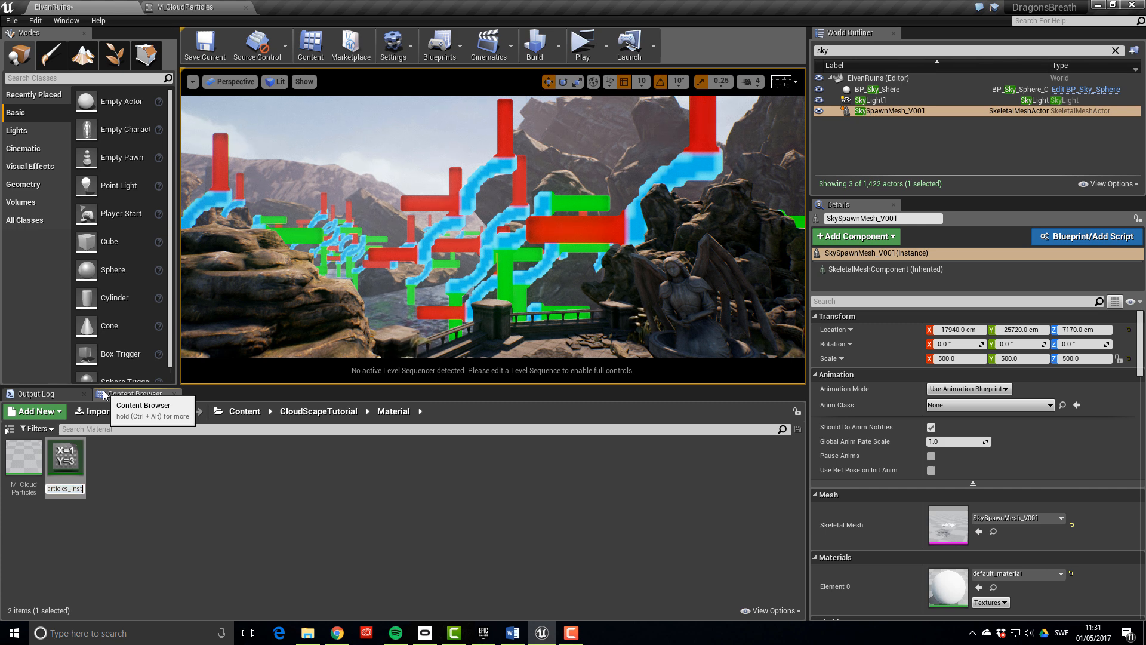
pyautogui.press('Return')
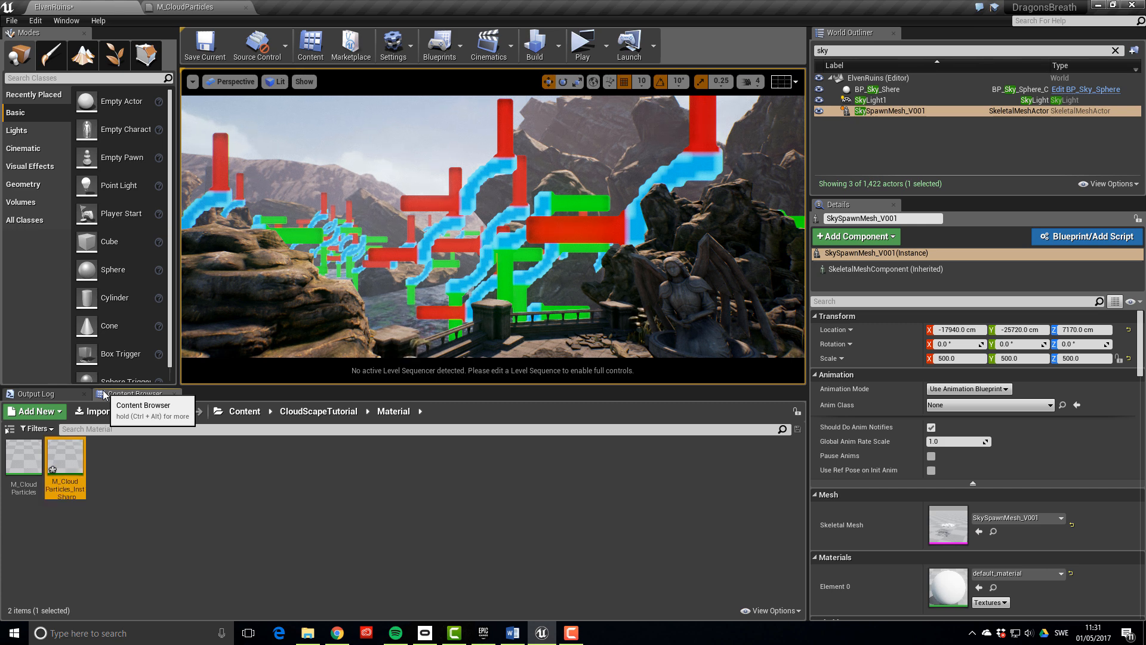
# Create a second instance, M_CloudParticles_Inst_Soft, and open it for editing
pyautogui.rightClick(27, 451)
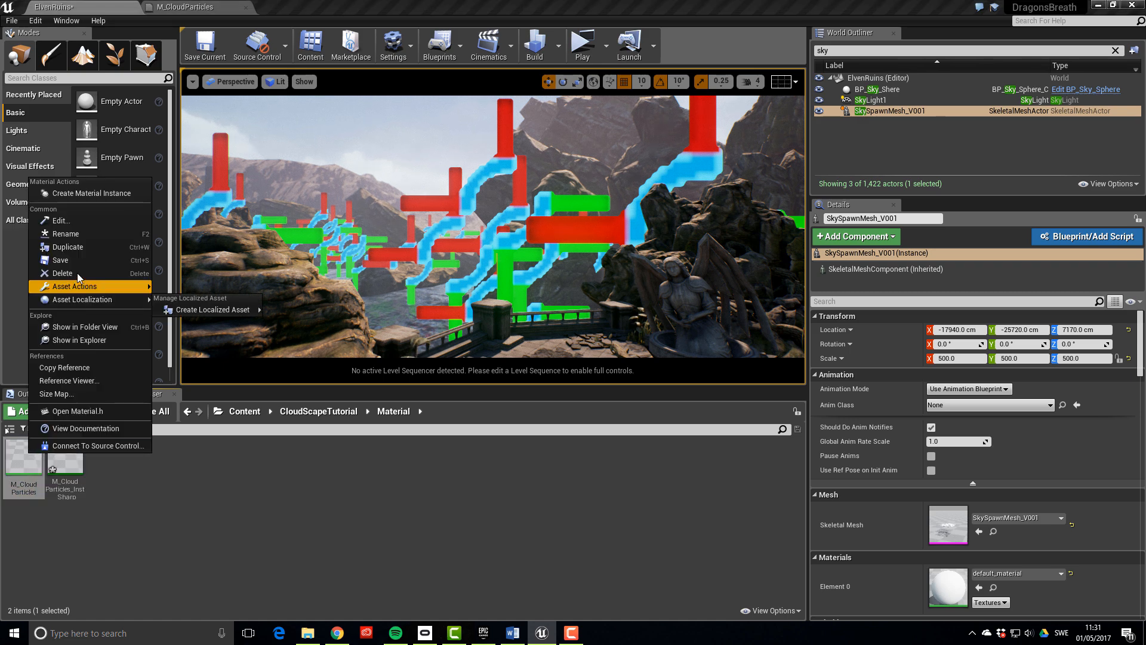
pyautogui.click(90, 203)
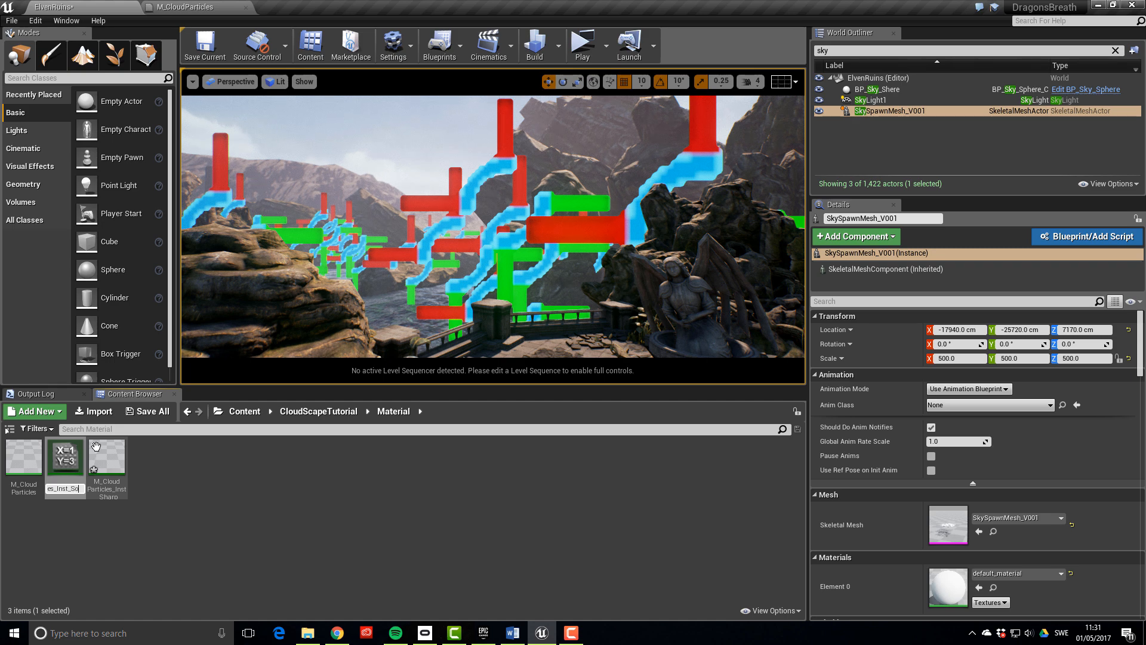
pyautogui.press('Return')
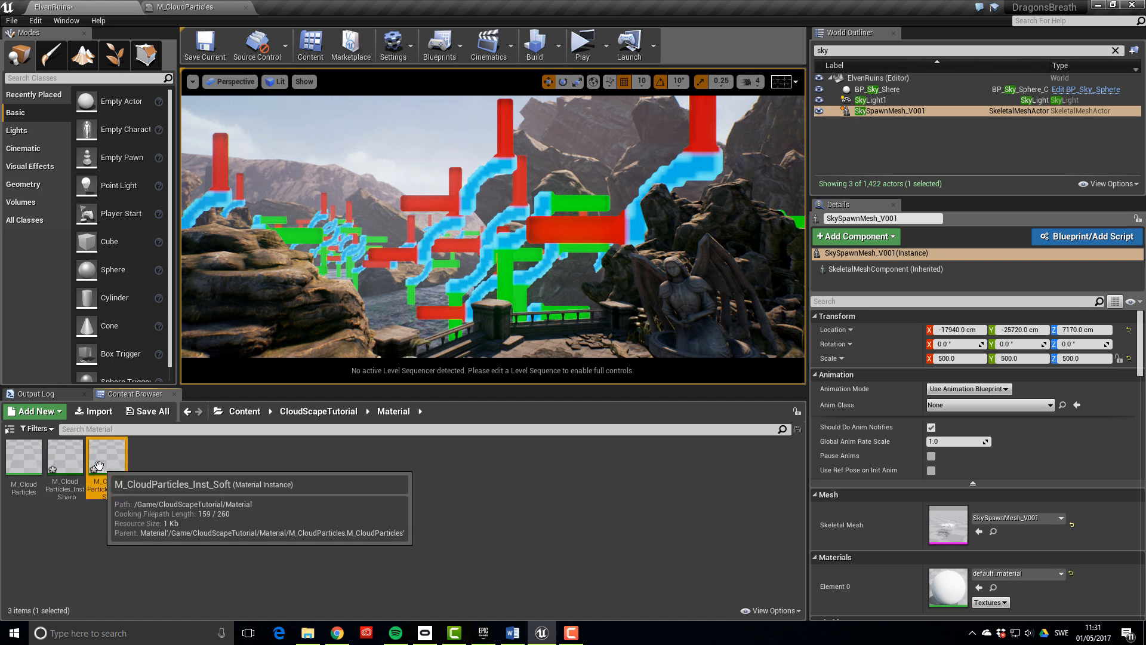
pyautogui.doubleClick(96, 449)
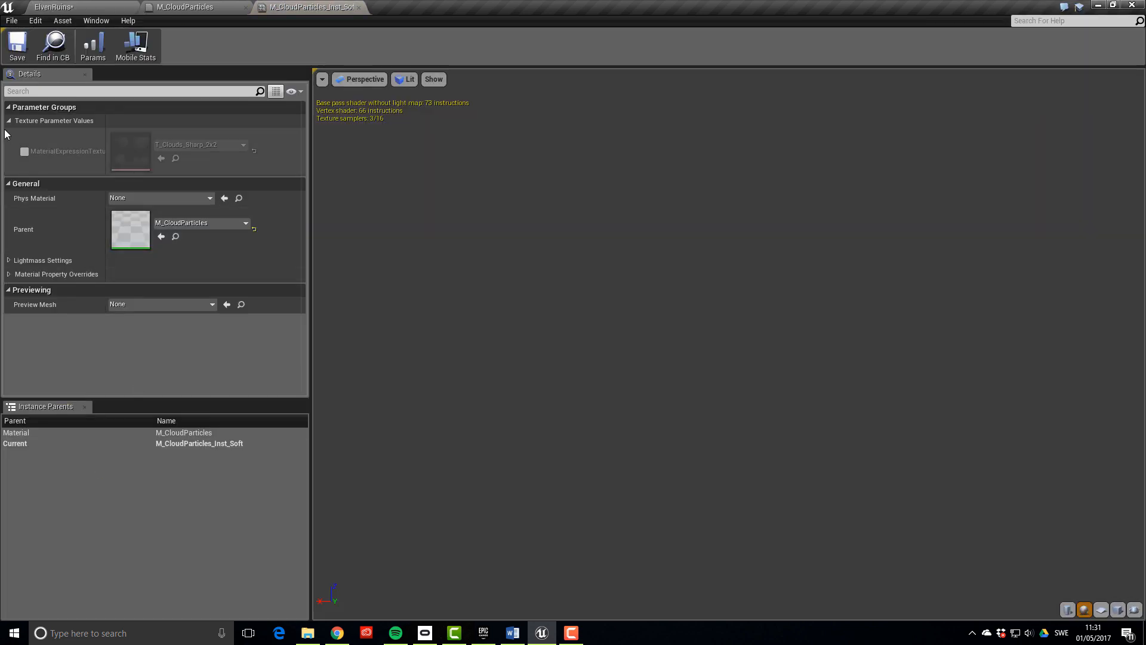
# Override the Soft instance's texture parameter with T_SmokeSoft_2x1, then return to ElvenRuins
pyautogui.click(24, 151)
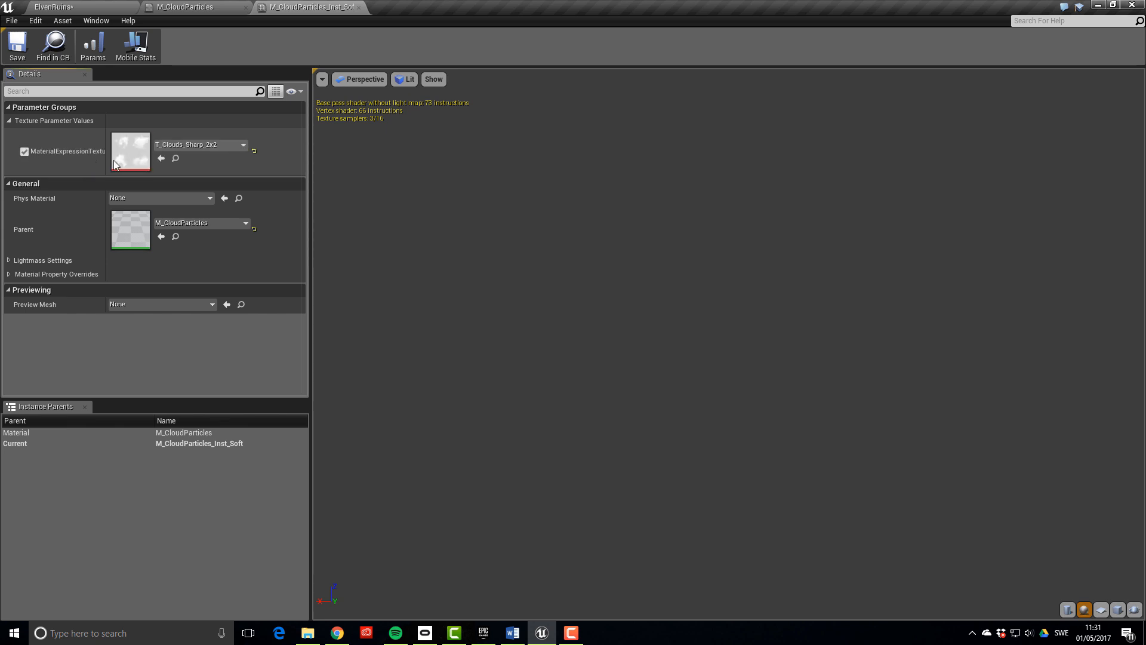
pyautogui.click(242, 144)
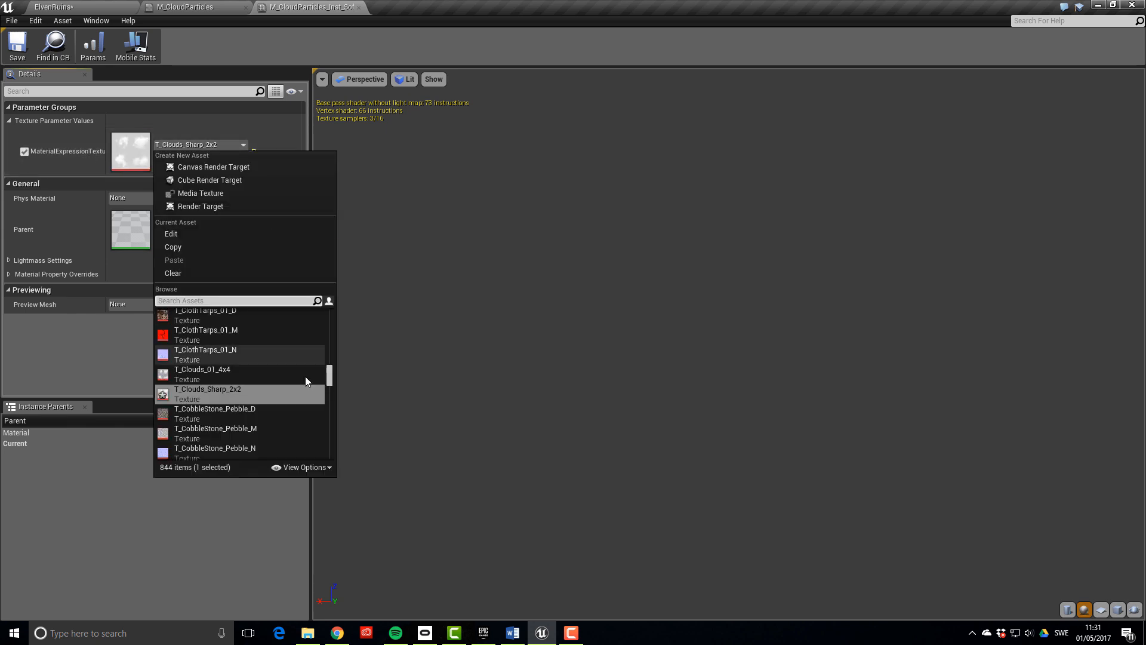
pyautogui.write('smoke')
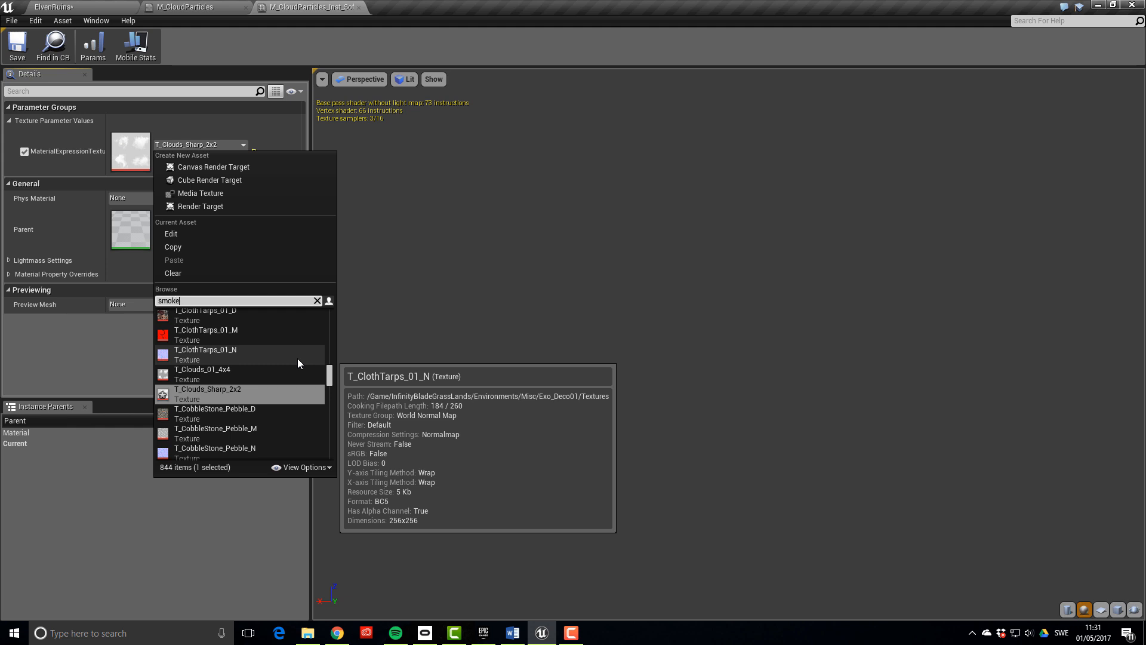
pyautogui.write('s')
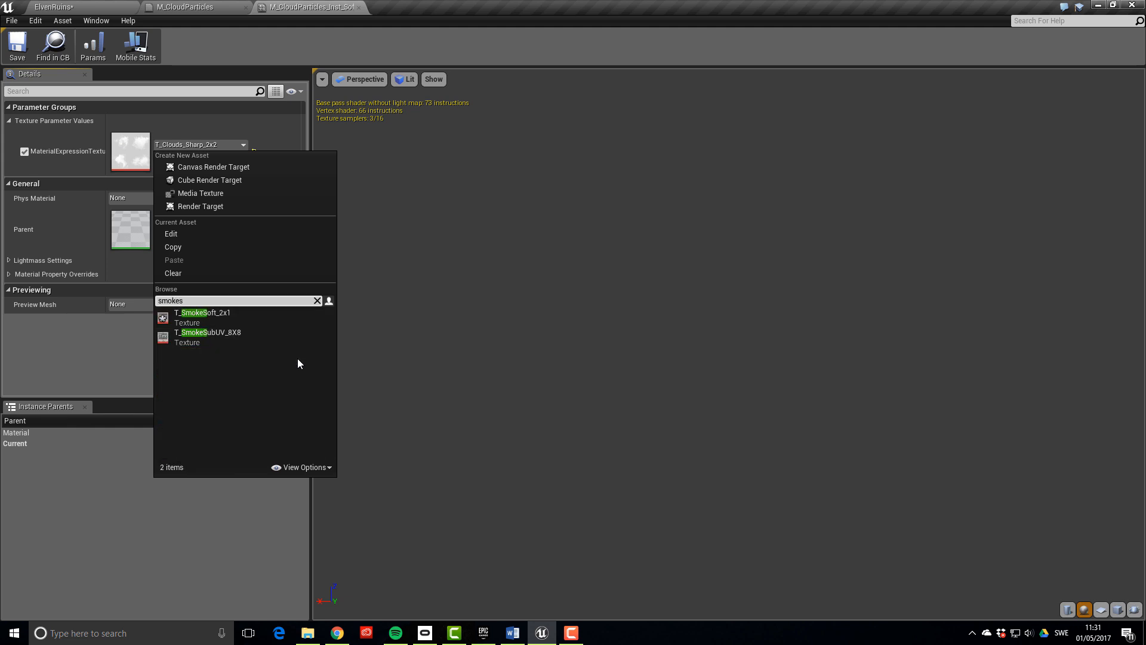
pyautogui.press('Return')
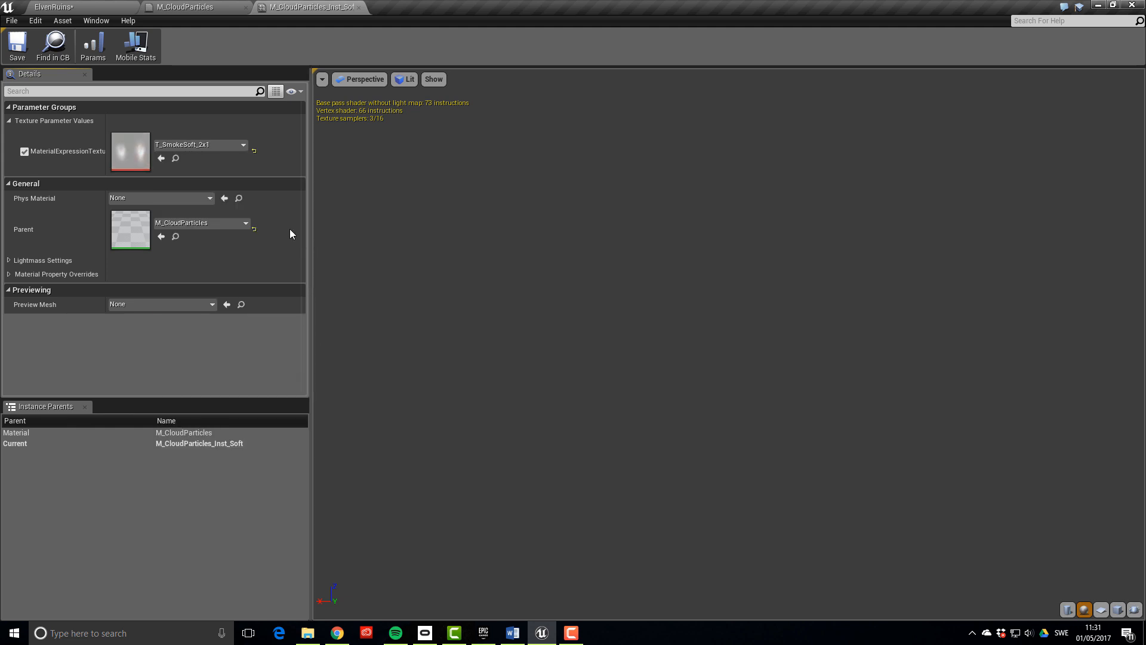
pyautogui.click(89, 10)
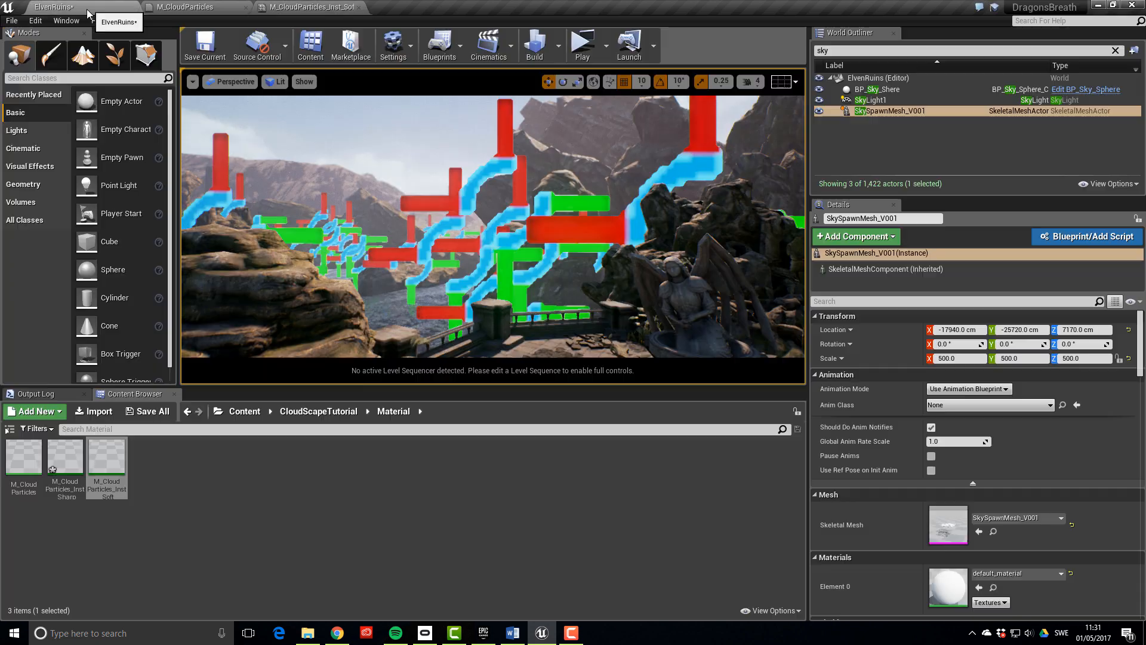
# Open FX_CloudScape_01 from the Particles folder and select the emitter's Required module
pyautogui.click(313, 411)
pyautogui.doubleClick(107, 457)
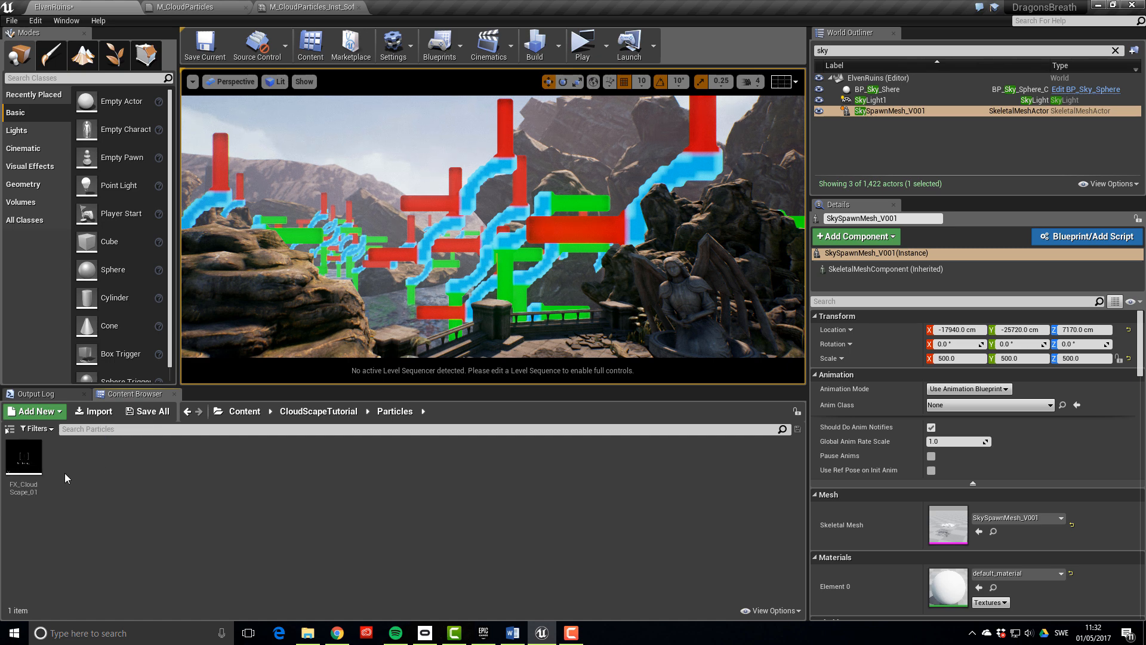
pyautogui.doubleClick(26, 463)
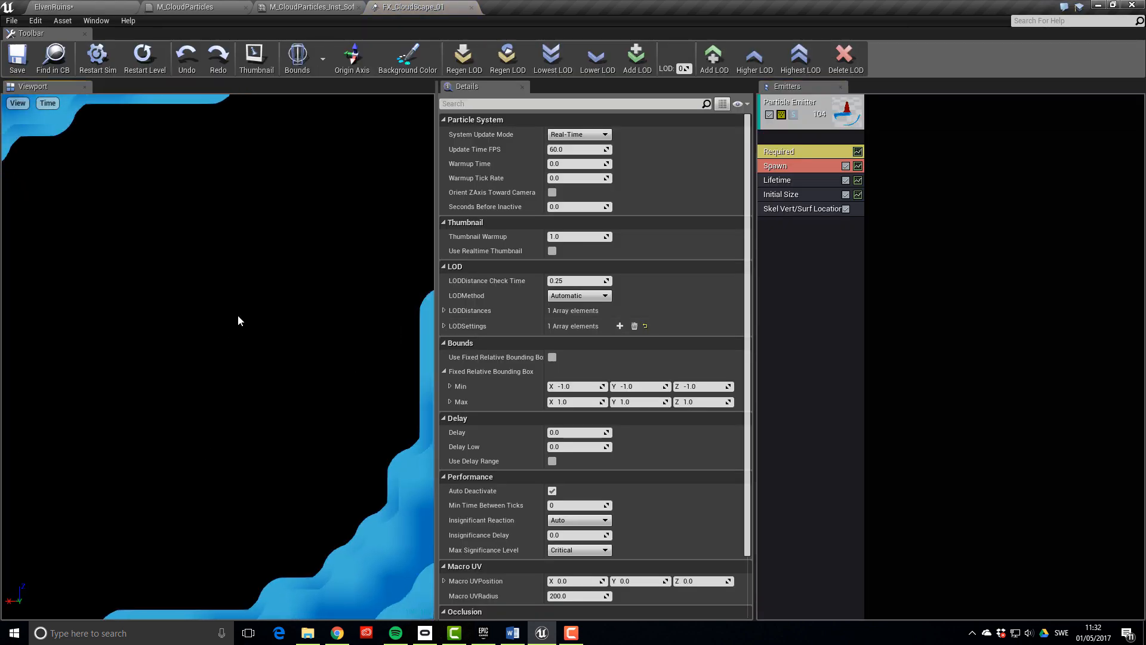
pyautogui.press('s')
pyautogui.moveTo(221, 358); pyautogui.dragTo(201, 384, button='right')
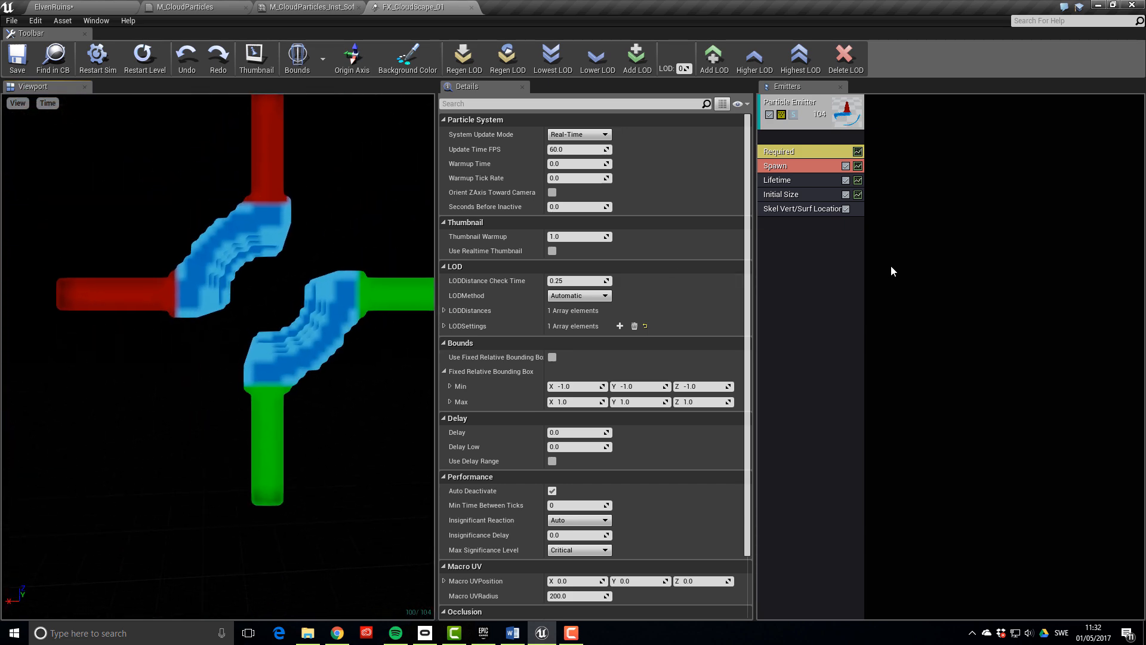
pyautogui.click(809, 153)
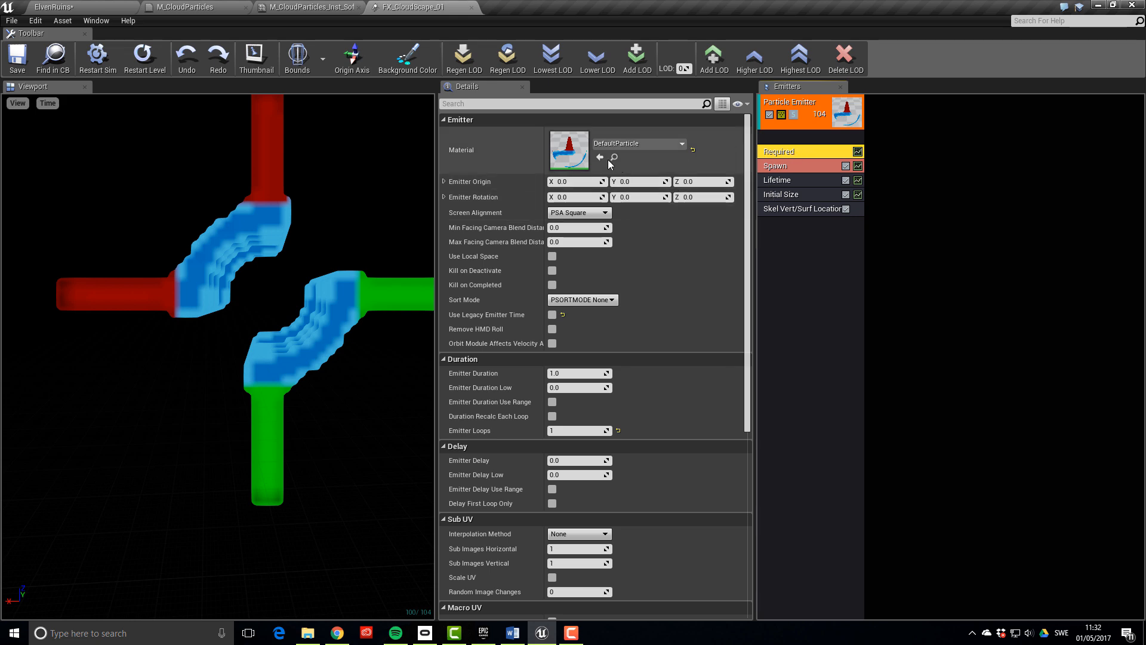
# Set the emitter material to M_CloudParticles_Inst_Sharp and enable Inherit Vertex Color in Skel Vert/Surf Location
pyautogui.click(119, 7)
pyautogui.click(318, 411)
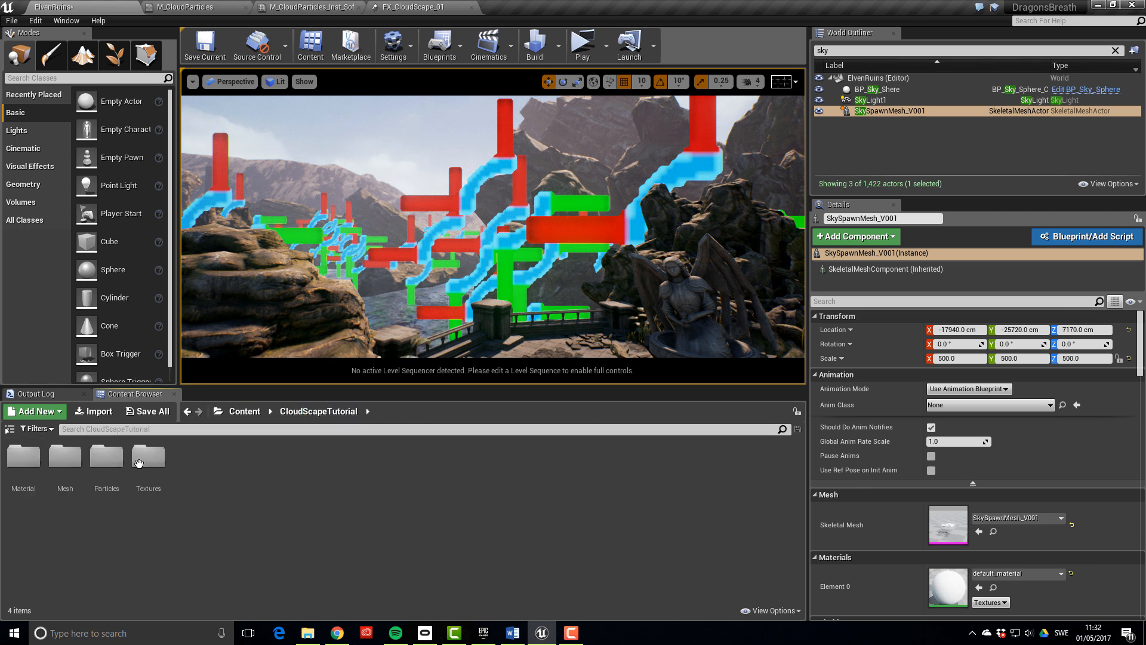
pyautogui.doubleClick(27, 466)
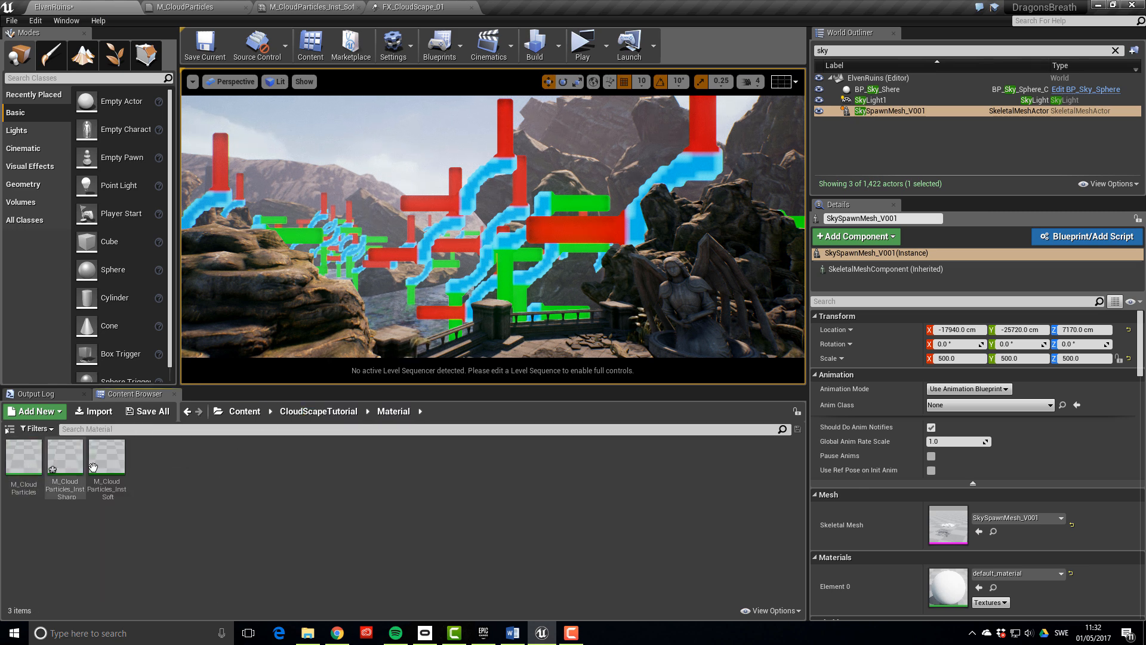
pyautogui.click(72, 481)
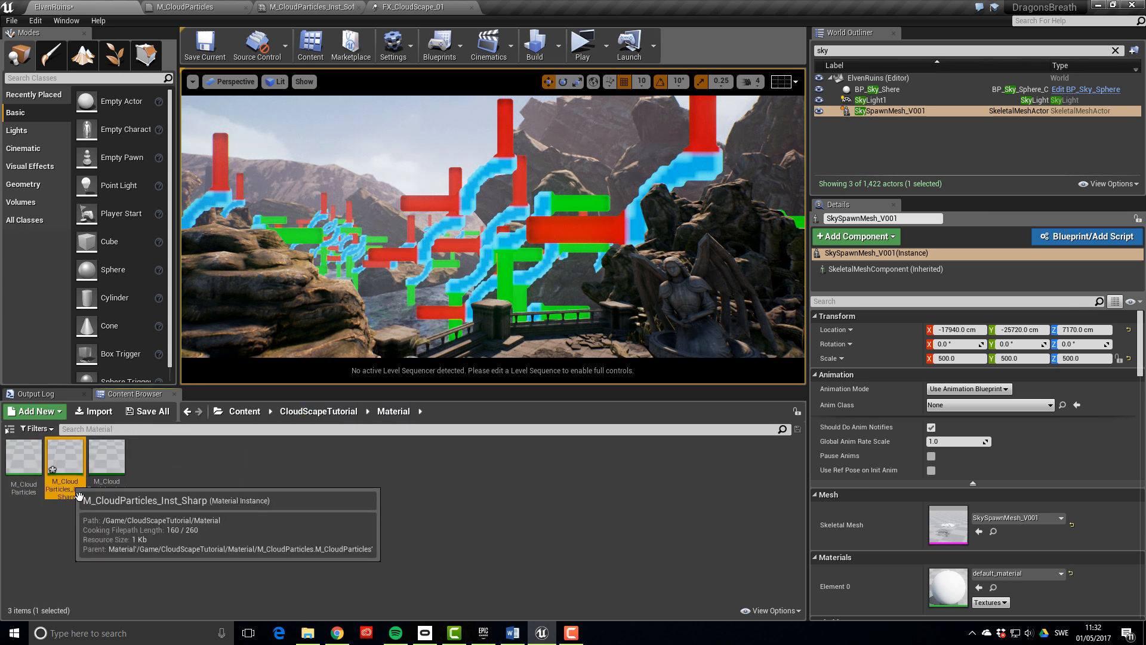
pyautogui.click(418, 6)
pyautogui.click(600, 157)
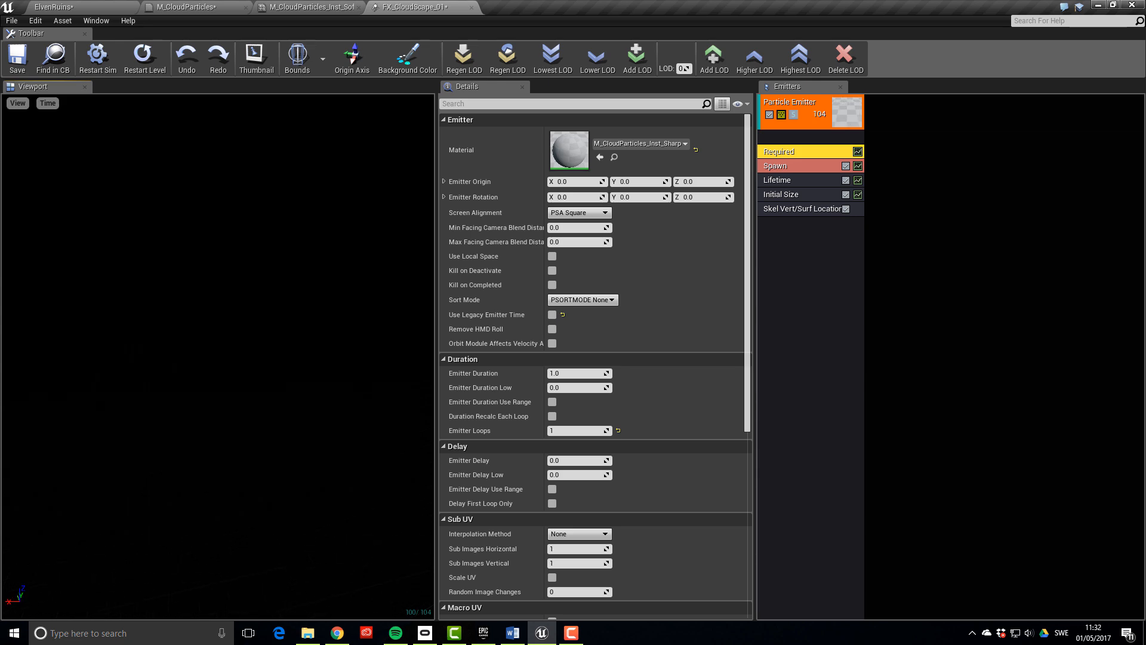
pyautogui.click(783, 209)
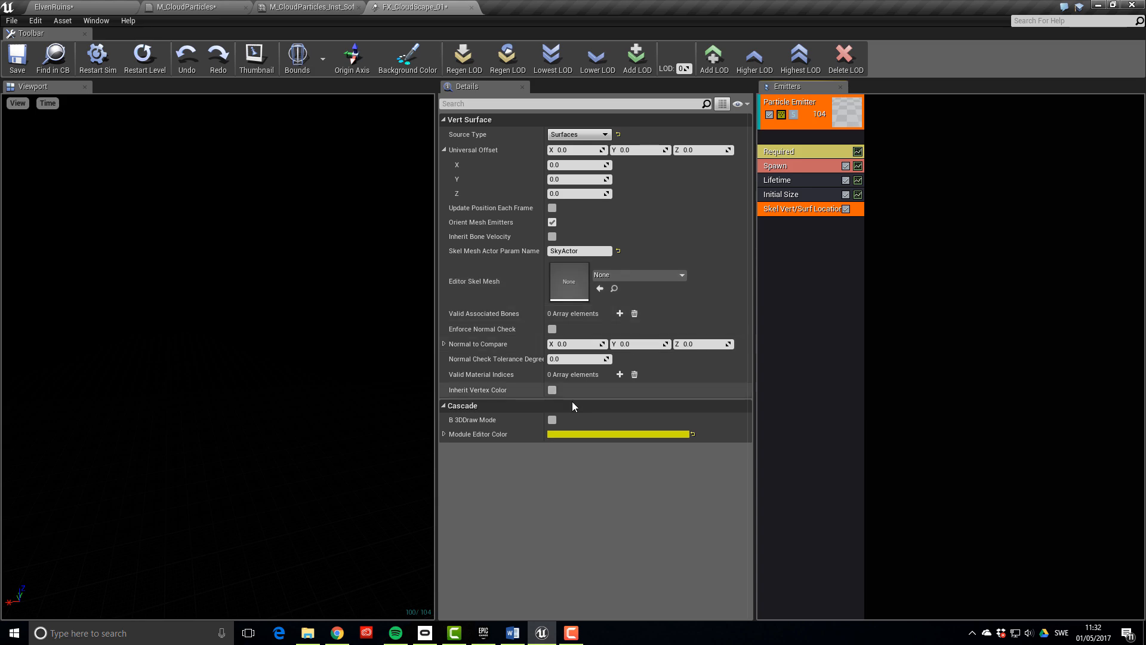
pyautogui.click(552, 390)
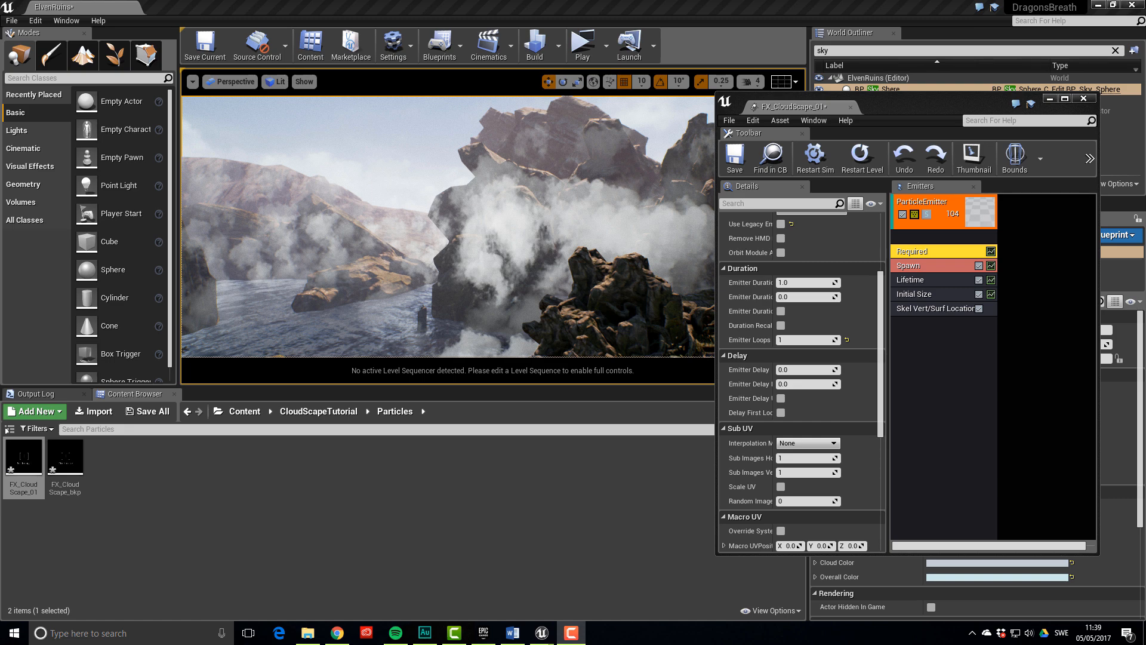
# In the Required module, set Sub Images Horizontal and Vertical to 2 with Random interpolation
pyautogui.moveTo(486, 272); pyautogui.dragTo(352, 259, button='right')
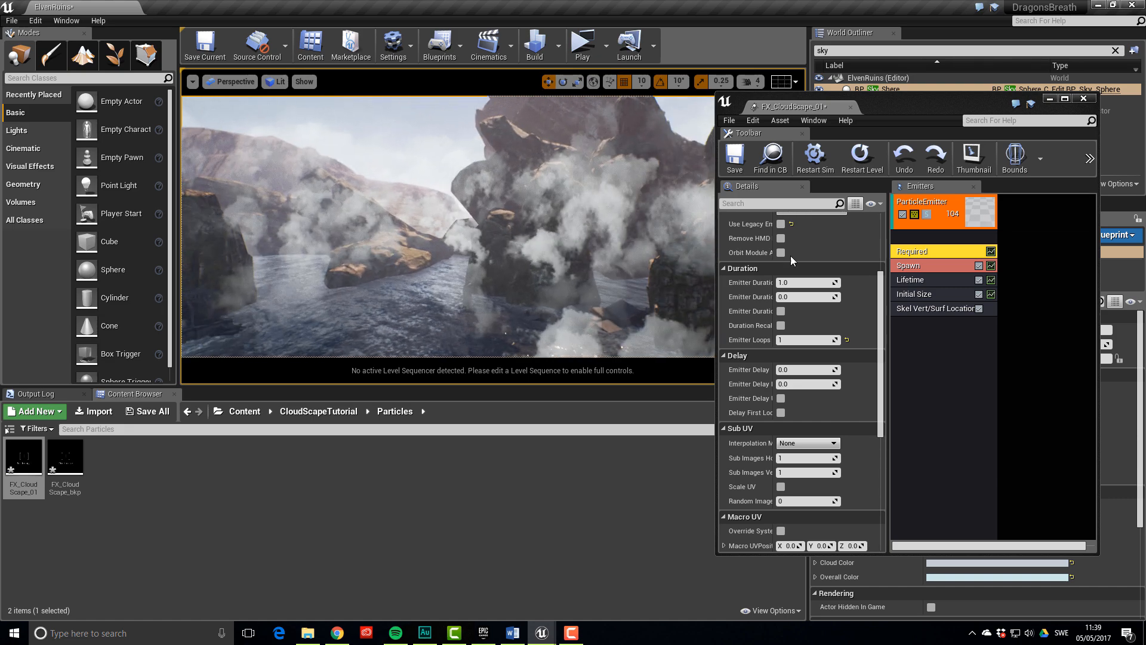
pyautogui.click(946, 251)
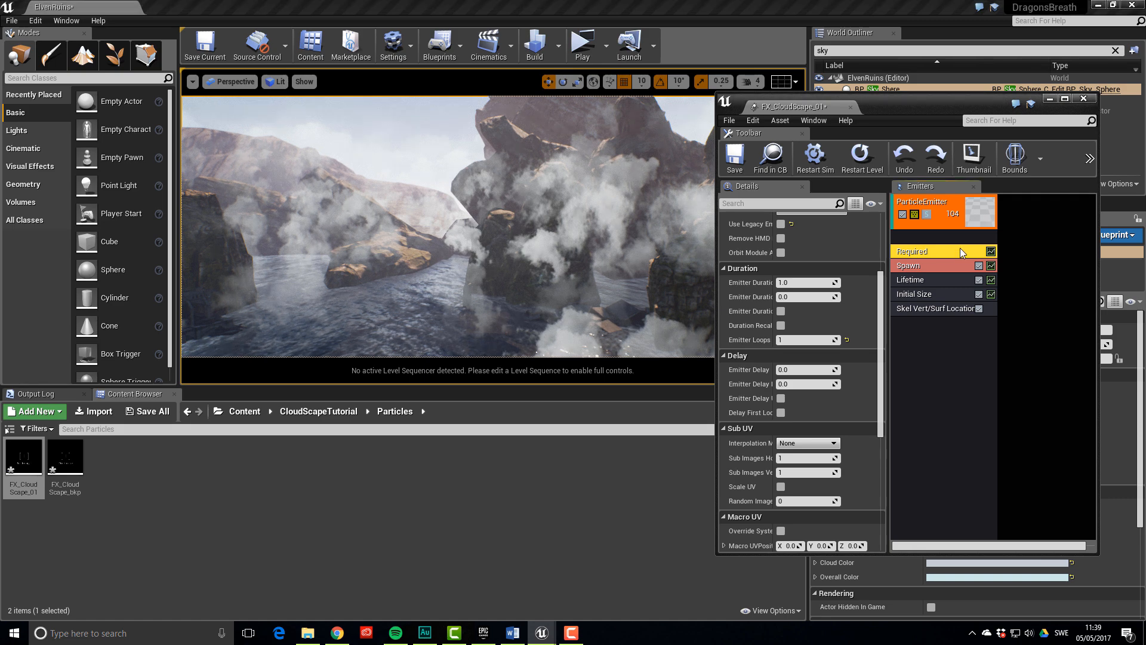
pyautogui.scroll(-2, 803, 389)
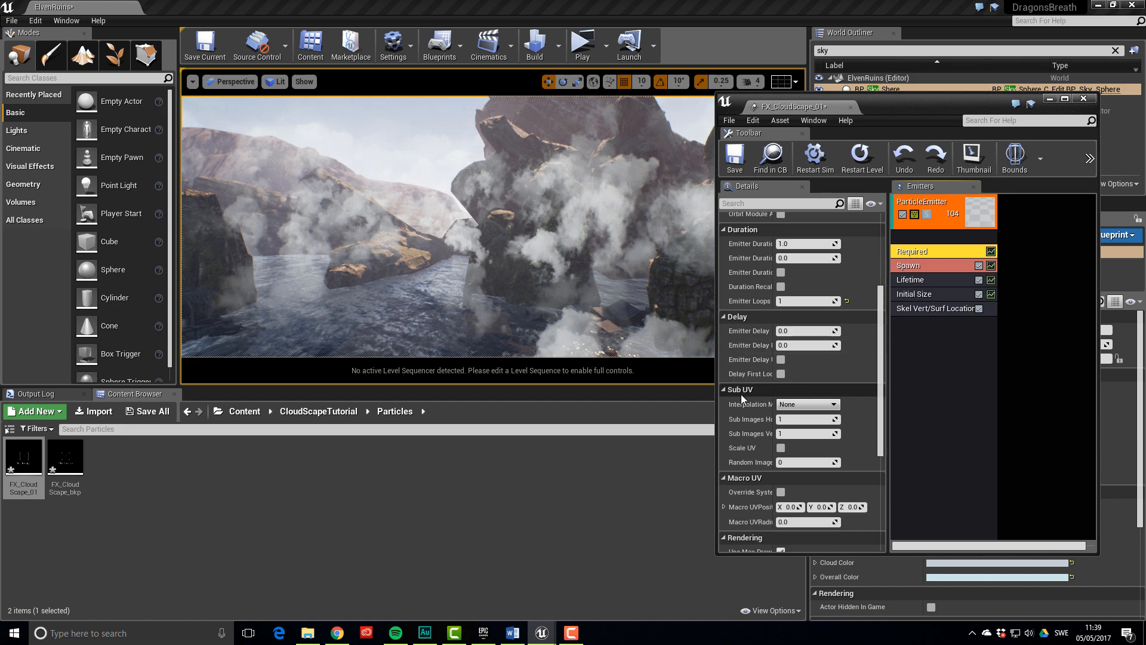
pyautogui.click(806, 419)
pyautogui.write('2')
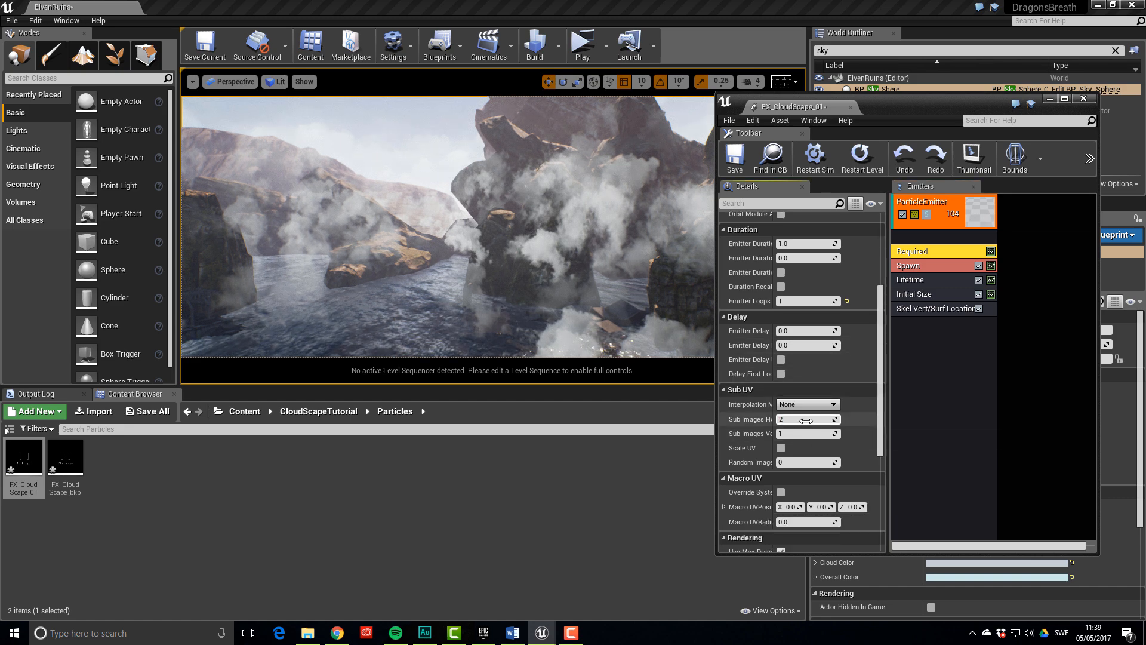
pyautogui.press('Tab')
pyautogui.write('2')
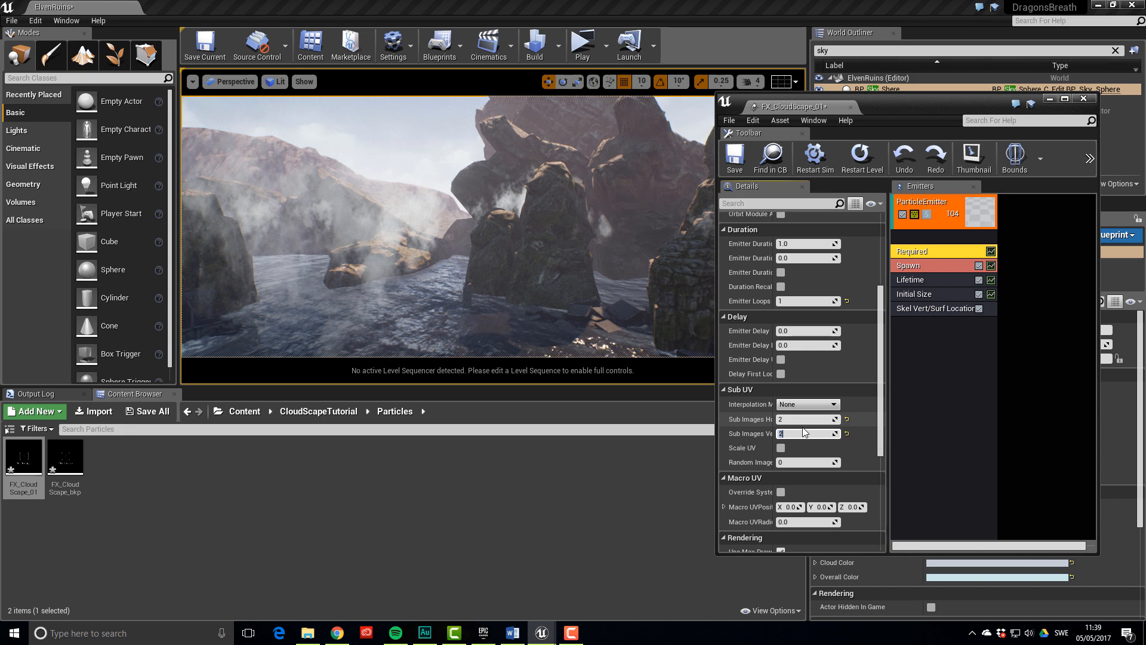
pyautogui.click(806, 404)
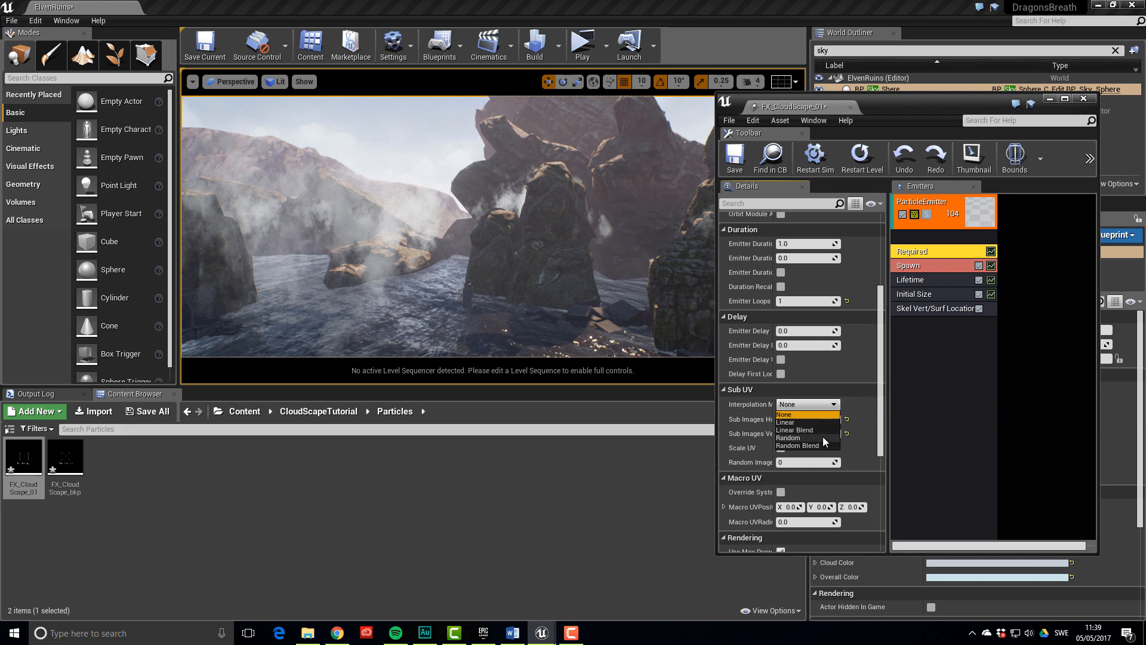
pyautogui.click(823, 437)
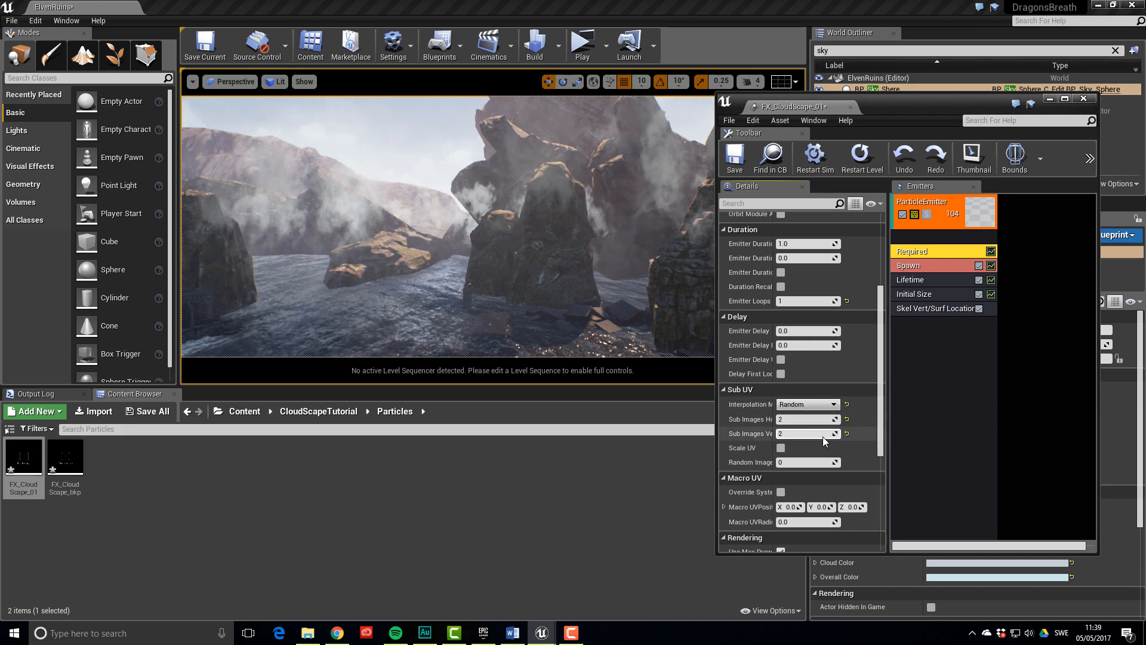
pyautogui.click(909, 341)
pyautogui.rightClick(909, 339)
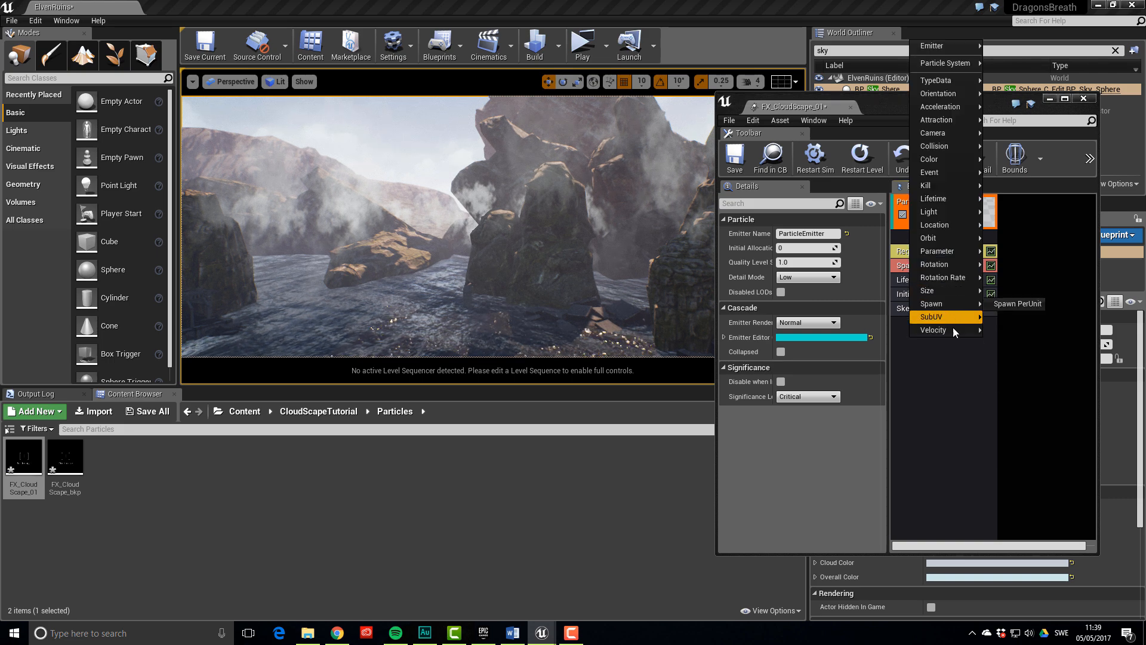
# Add a SubUV > SubImage Index module to the cloud emitter
pyautogui.moveTo(953, 322)
pyautogui.click(993, 316)
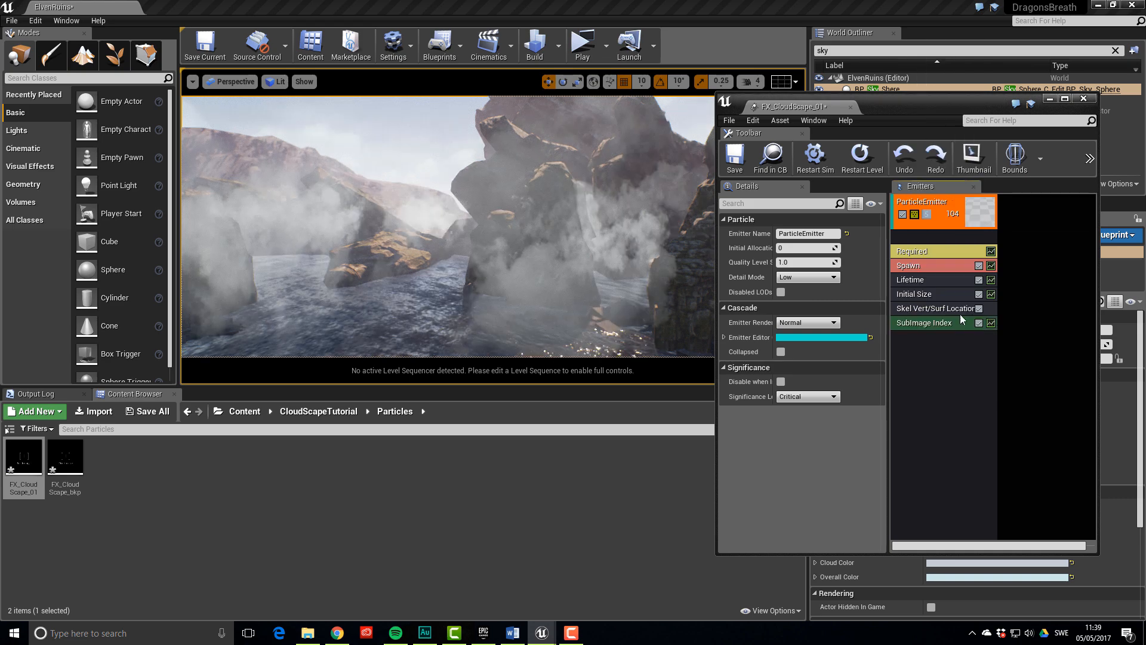
pyautogui.moveTo(545, 289); pyautogui.dragTo(615, 289, button='right')
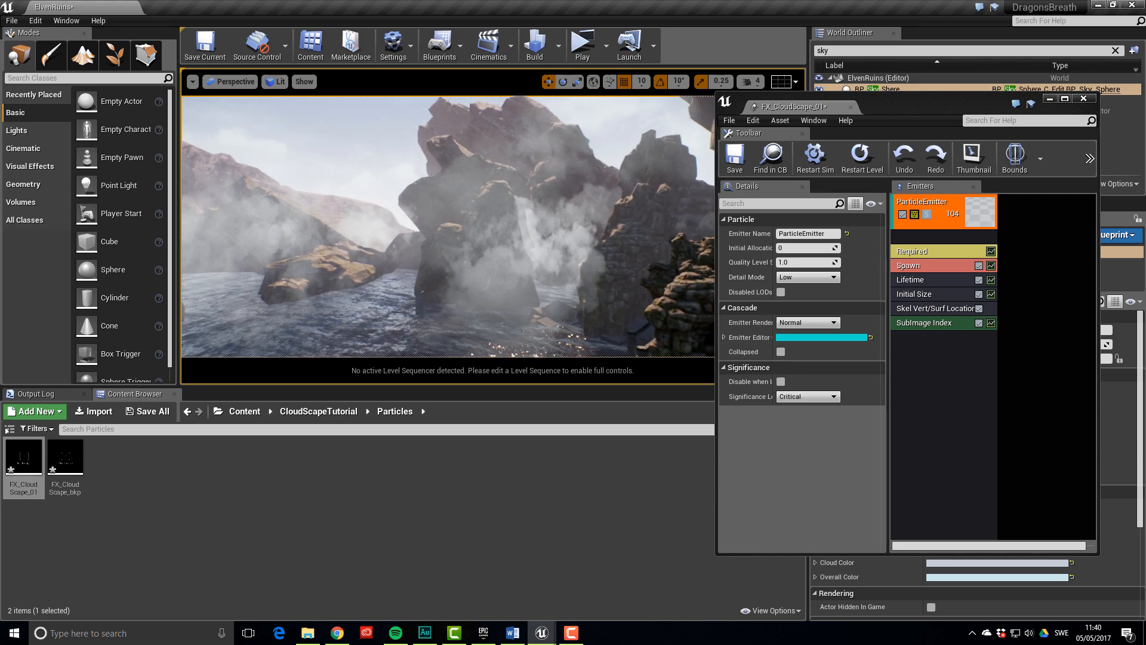
# Add an Initial Rotation module and set its minimum start rotation to -1
pyautogui.rightClick(902, 354)
pyautogui.moveTo(927, 345)
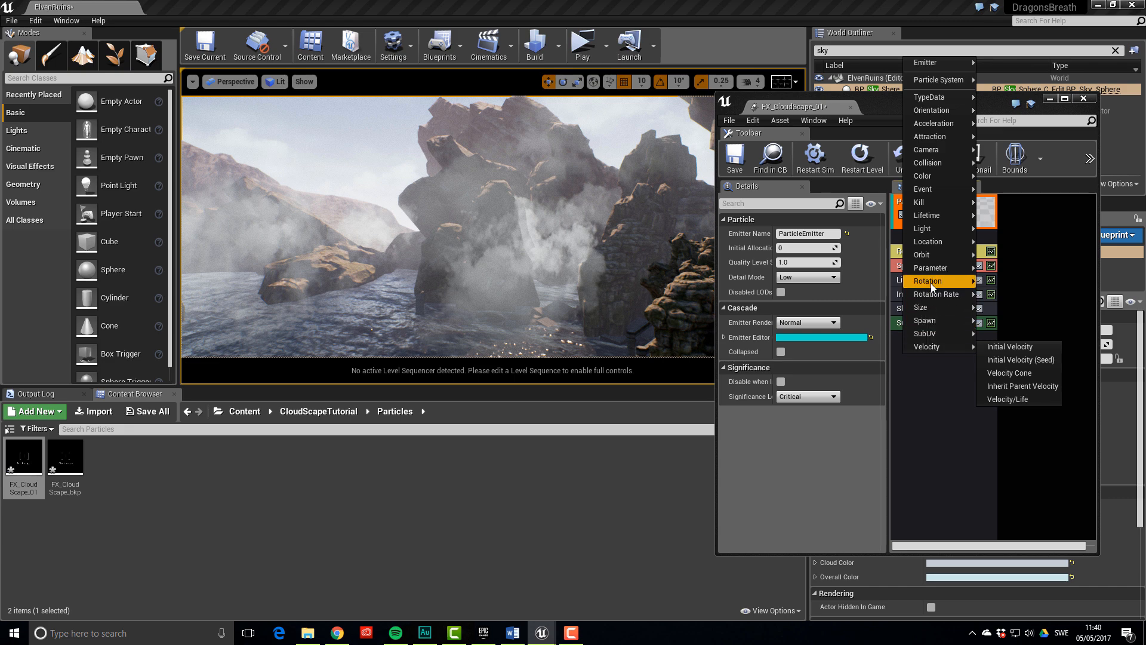
pyautogui.moveTo(930, 281)
pyautogui.click(992, 283)
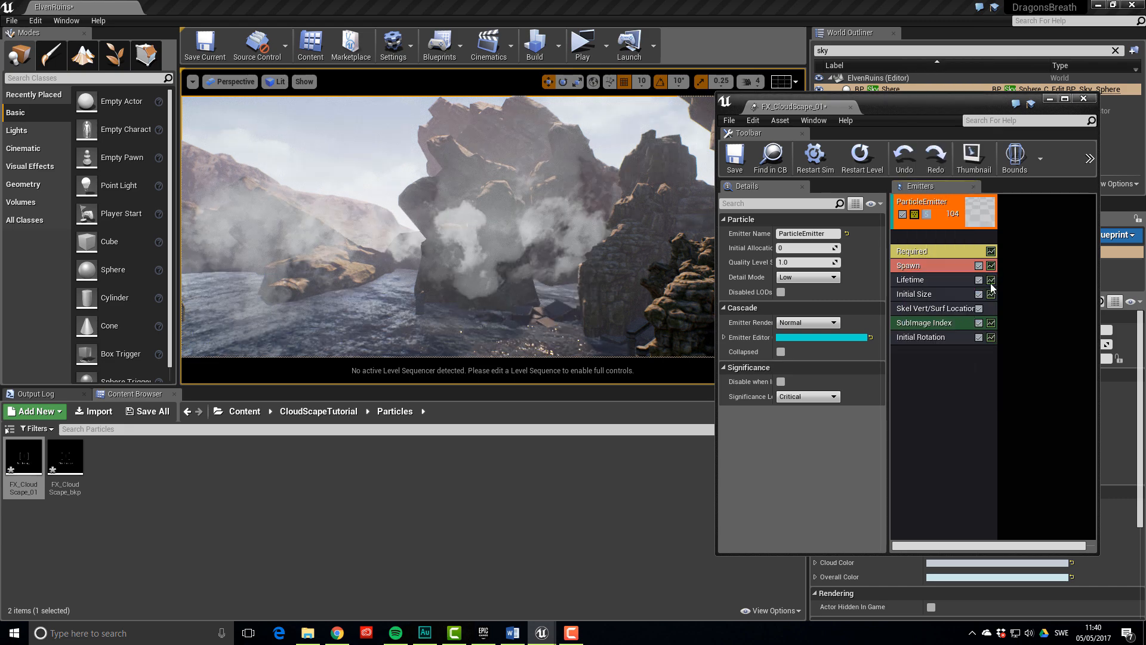
pyautogui.click(940, 337)
pyautogui.click(812, 263)
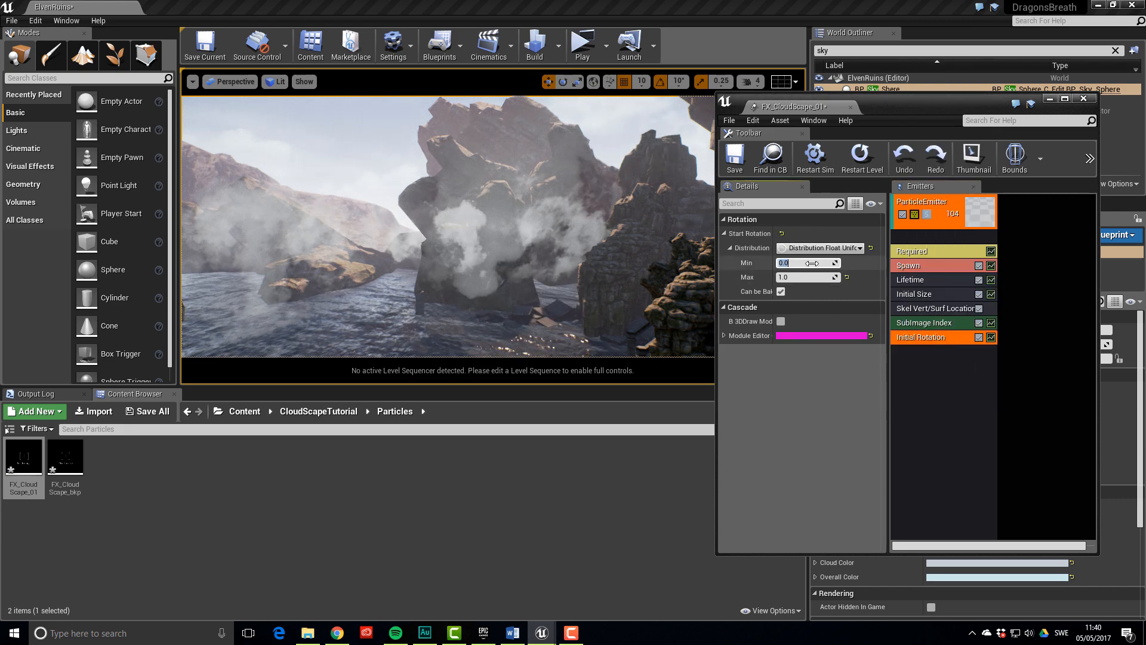
pyautogui.write('-1')
pyautogui.press('Return')
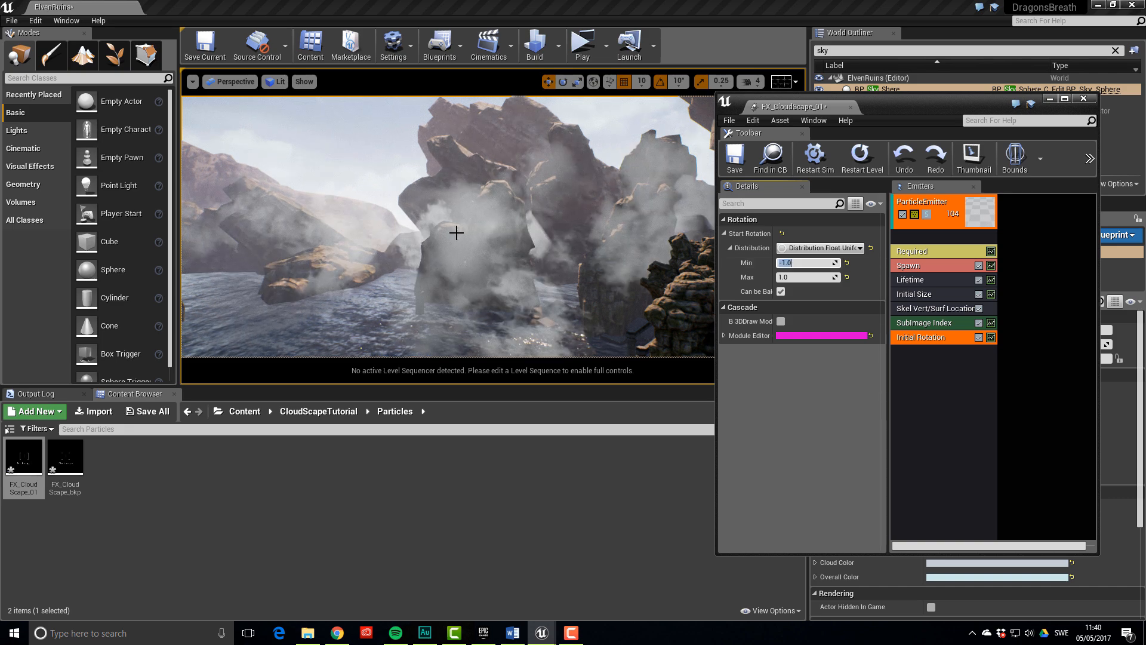
pyautogui.moveTo(456, 233)
pyautogui.mouseDown(button='right')
pyautogui.moveTo(537, 232)
pyautogui.moveTo(382, 225)
pyautogui.moveTo(455, 240)
pyautogui.mouseUp(button='right')
pyautogui.press('s')
pyautogui.press('w')
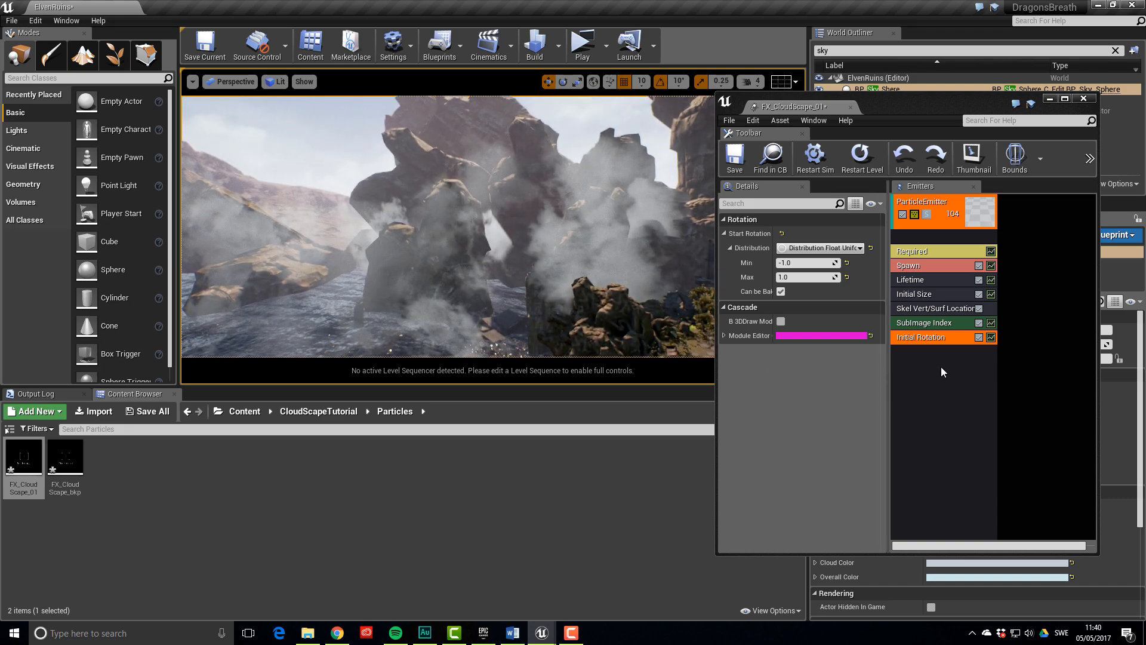
pyautogui.click(918, 370)
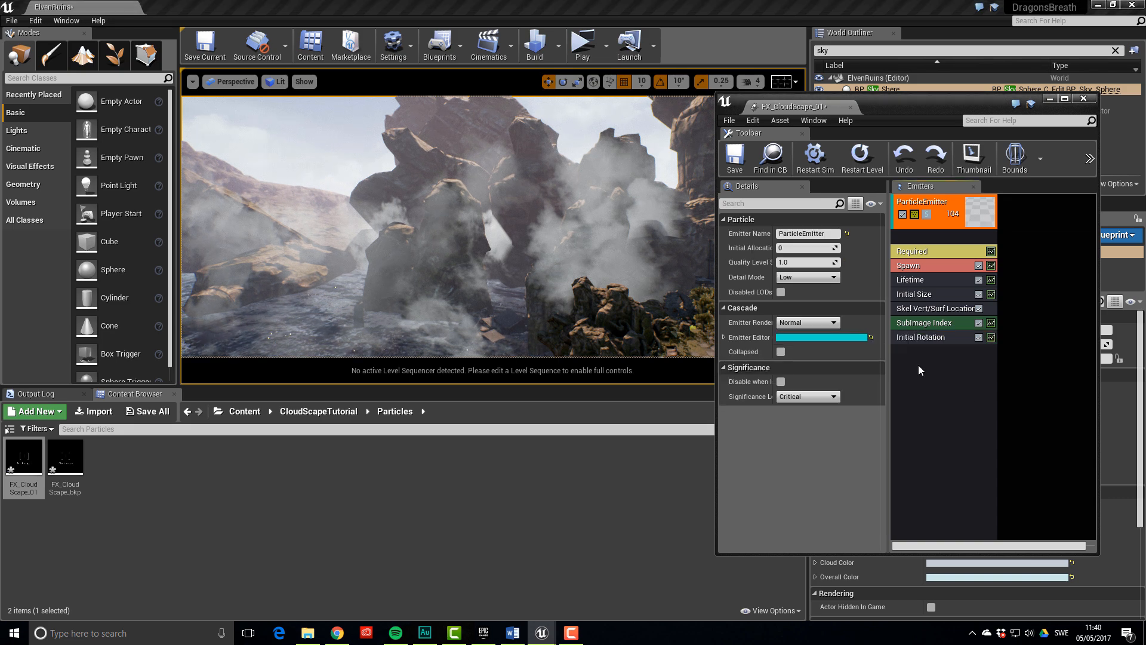
# Add a Color > Scale Color / Life module to the cloud emitter
pyautogui.rightClick(919, 365)
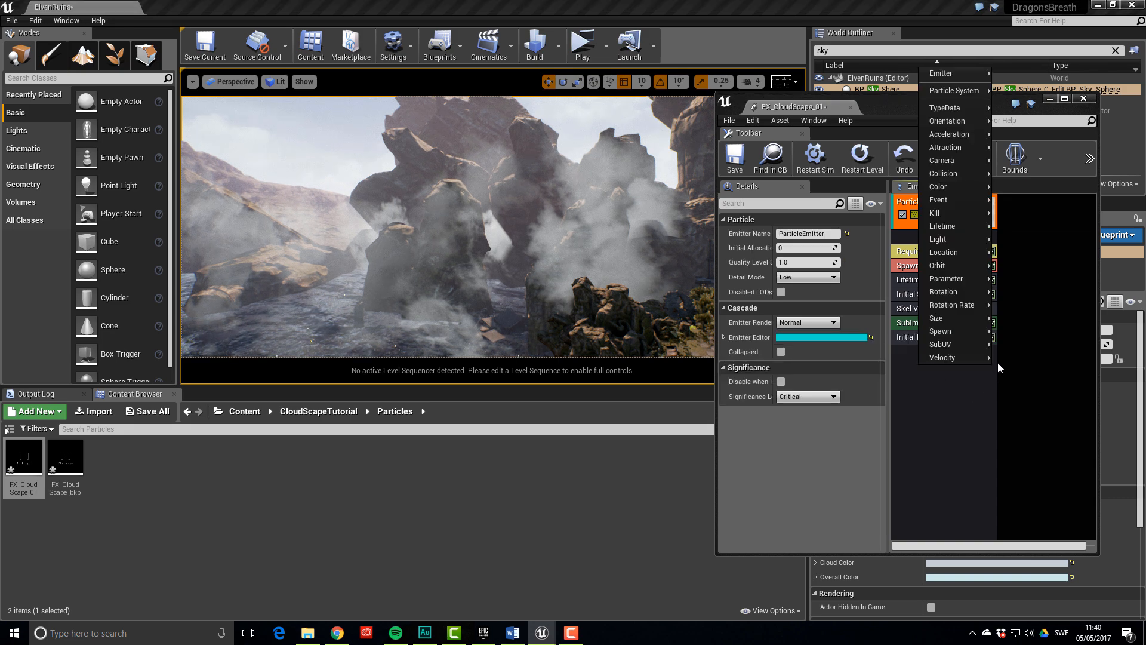
pyautogui.moveTo(962, 188)
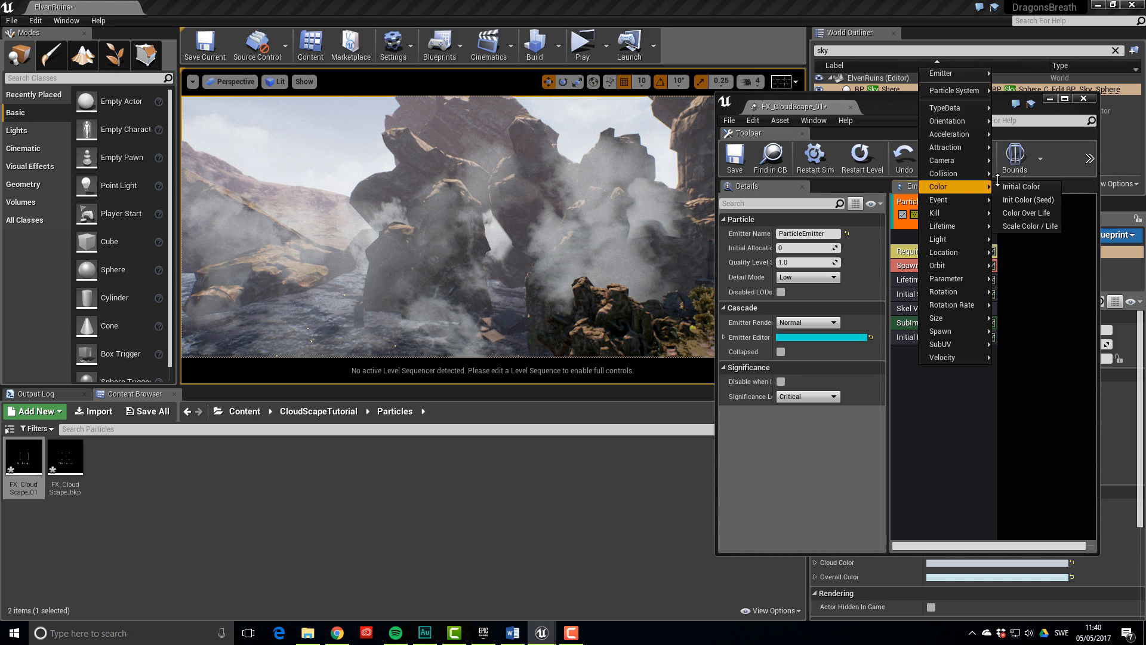
pyautogui.click(1034, 227)
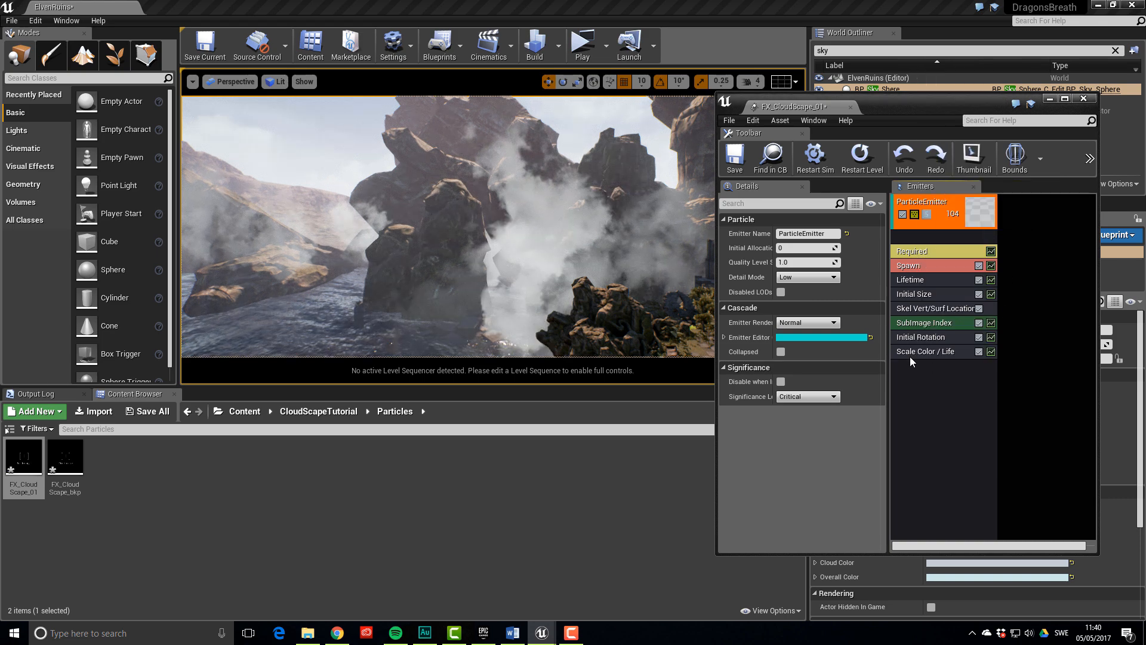
pyautogui.click(925, 353)
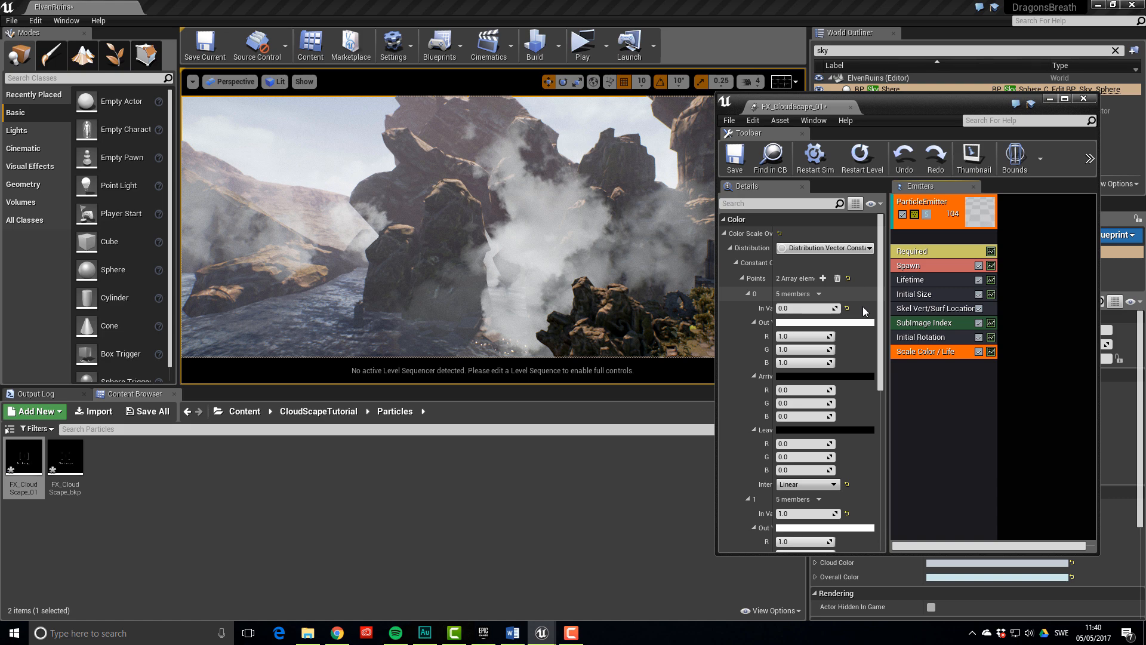
# Delete point 1 and set point 0's Out Val to pale blue (R 0.747839, G 0.839079, B 1.0)
pyautogui.scroll(-2, 860, 416)
pyautogui.click(821, 459)
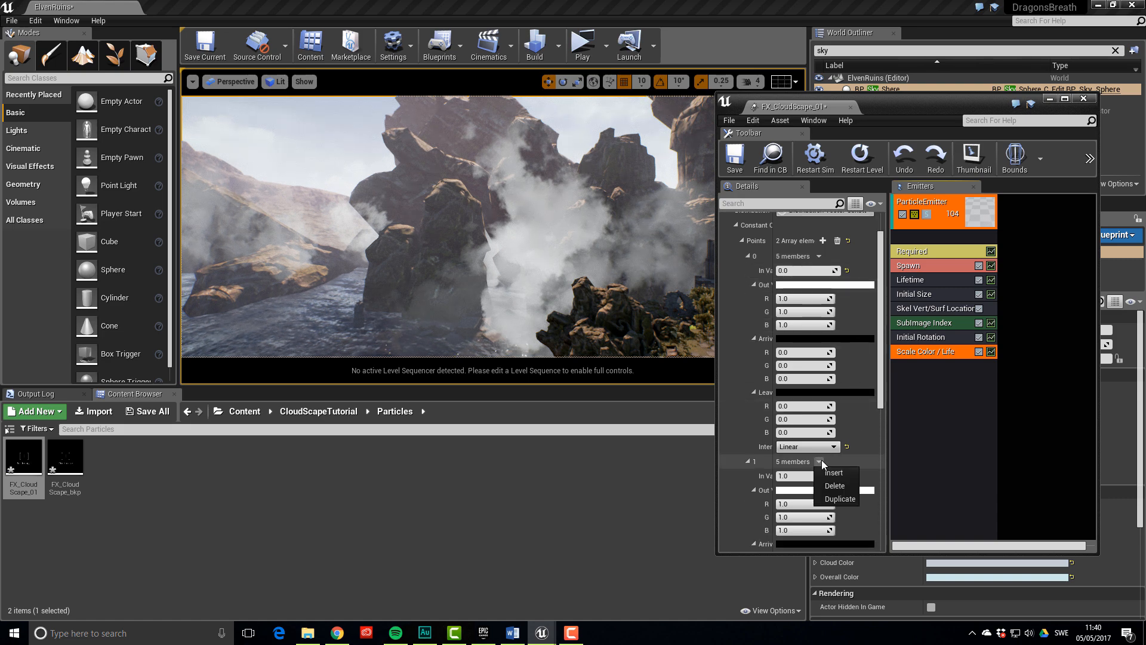
pyautogui.click(832, 485)
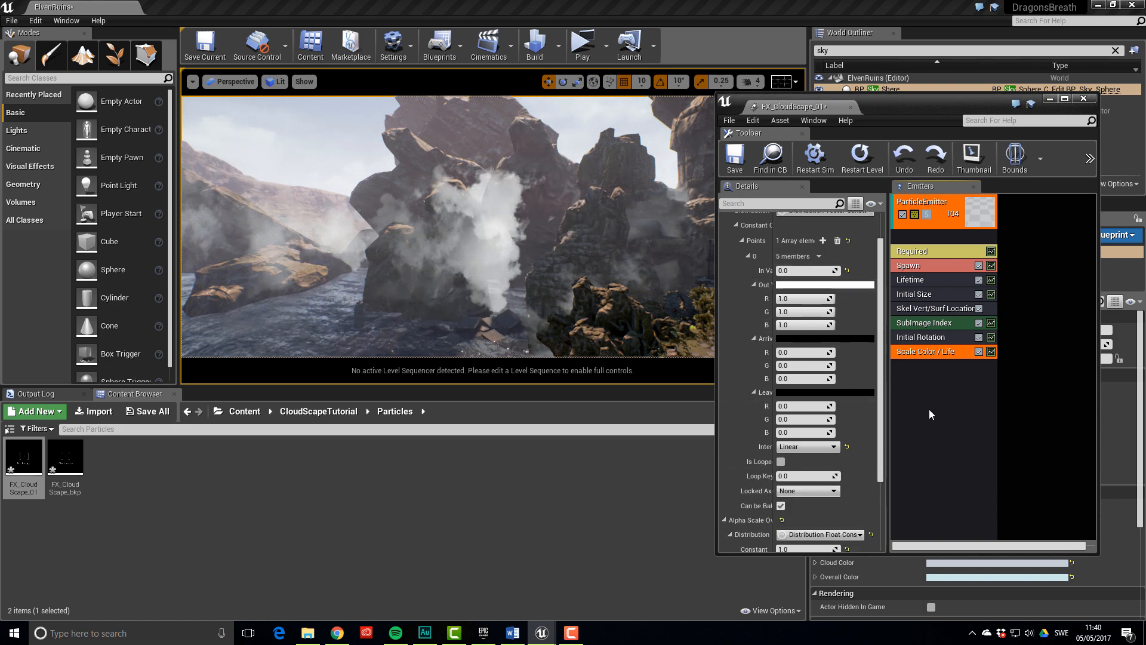
pyautogui.click(827, 285)
pyautogui.moveTo(914, 288); pyautogui.dragTo(887, 249)
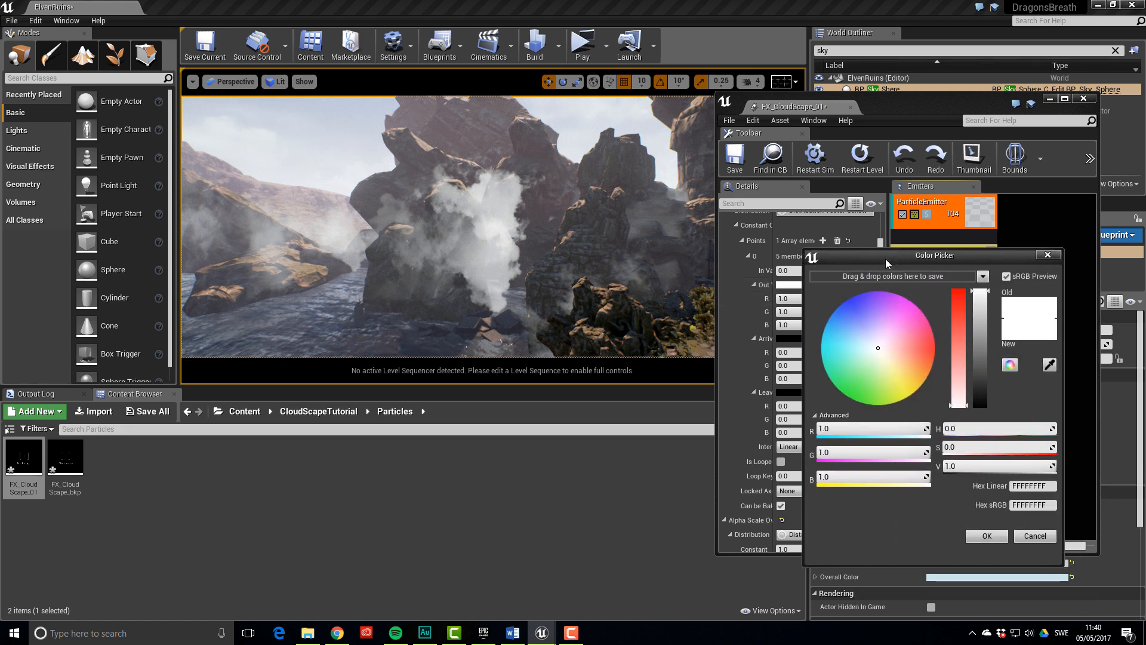
pyautogui.click(870, 344)
pyautogui.moveTo(870, 344); pyautogui.dragTo(868, 345)
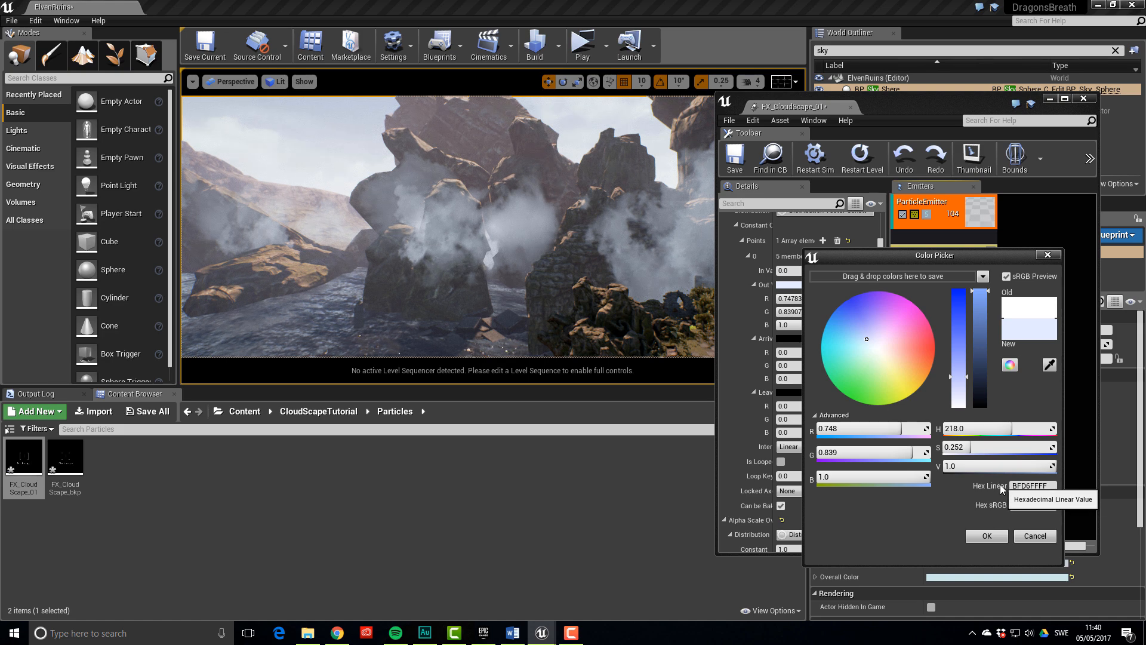
pyautogui.click(997, 537)
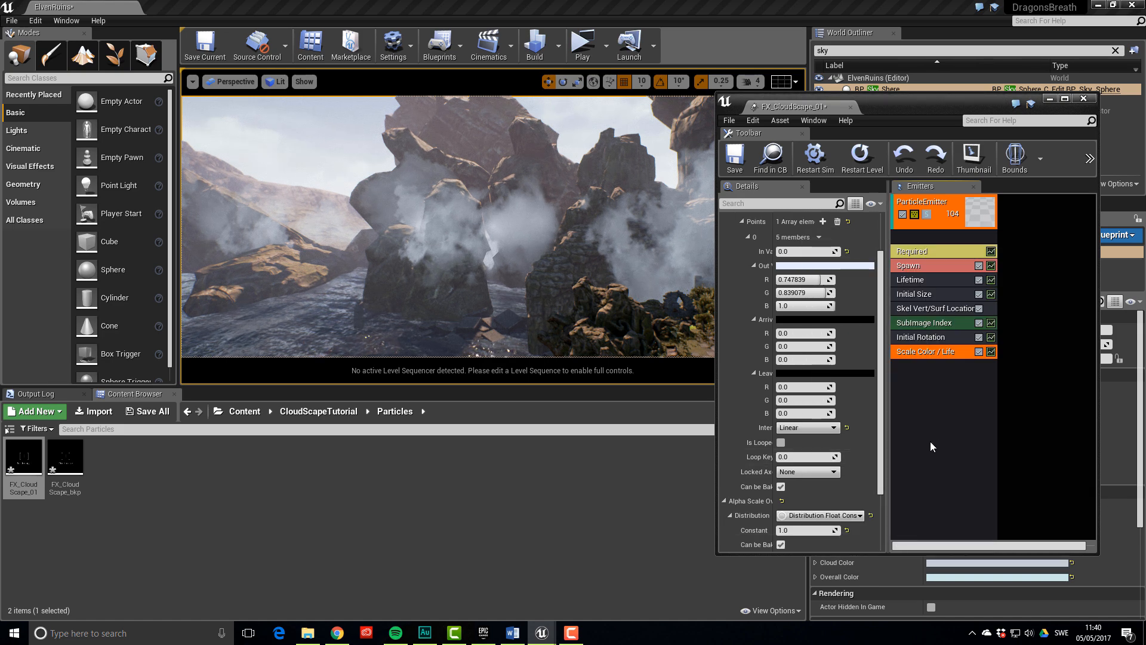
pyautogui.moveTo(620, 242)
pyautogui.mouseDown(button='right')
pyautogui.moveTo(604, 240)
pyautogui.moveTo(622, 232)
pyautogui.mouseUp(button='right')
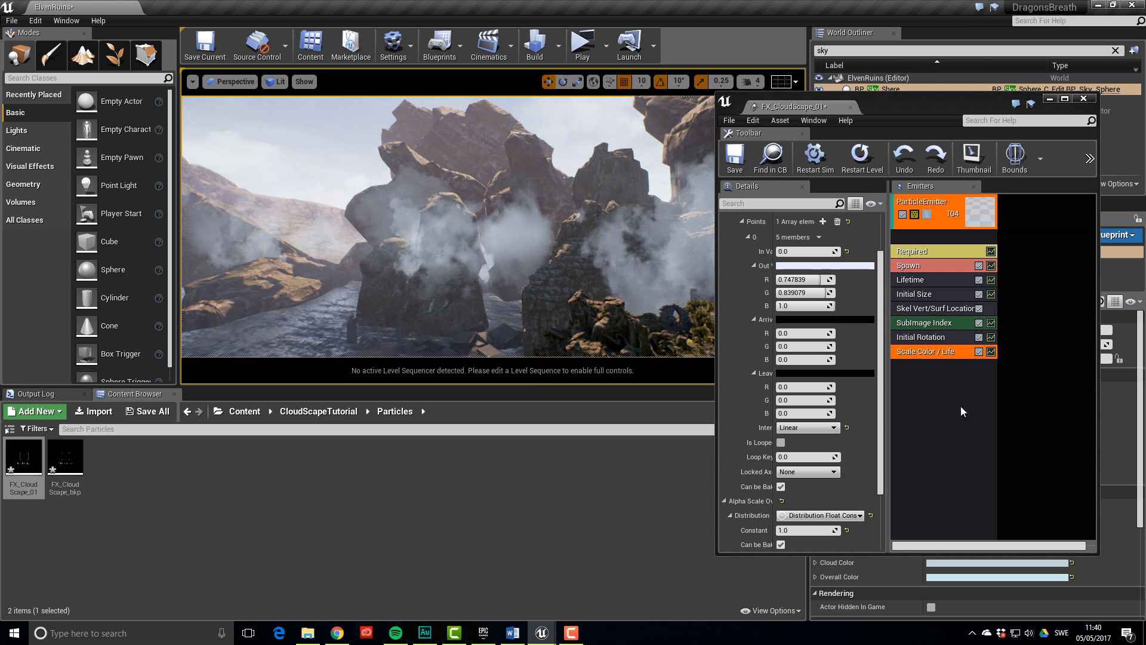
pyautogui.moveTo(603, 287); pyautogui.dragTo(549, 291, button='right')
# Add an Orientation > Lock Axis module with Lock Axis Flag set to Rotate Z
pyautogui.click(923, 385)
pyautogui.rightClick(911, 377)
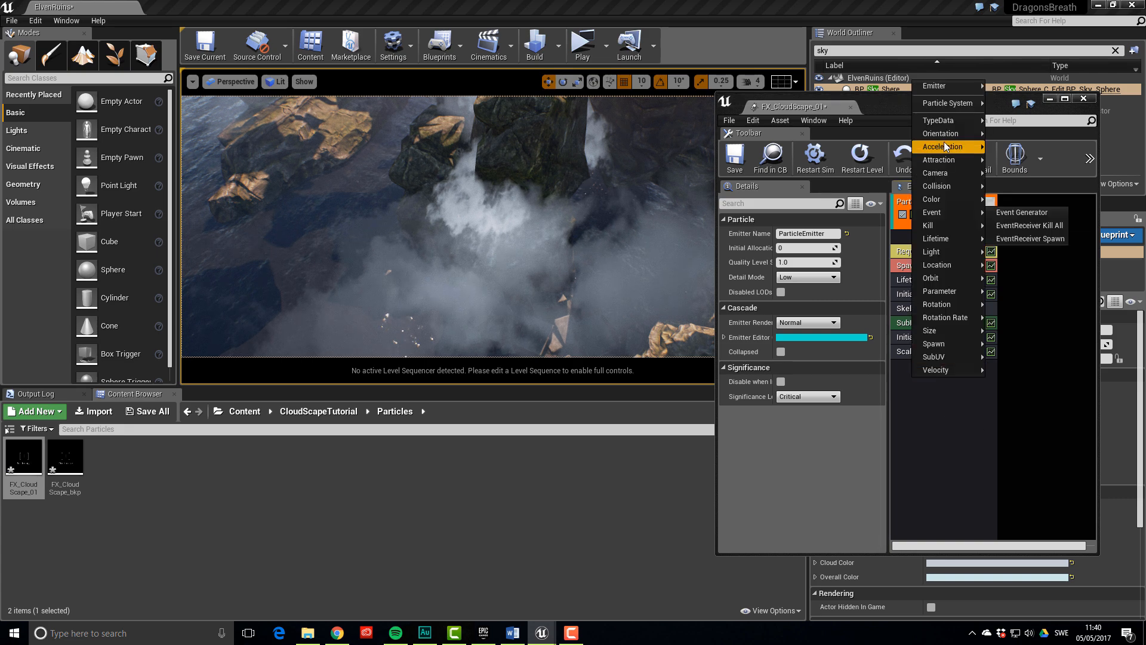
pyautogui.moveTo(948, 134)
pyautogui.click(1011, 134)
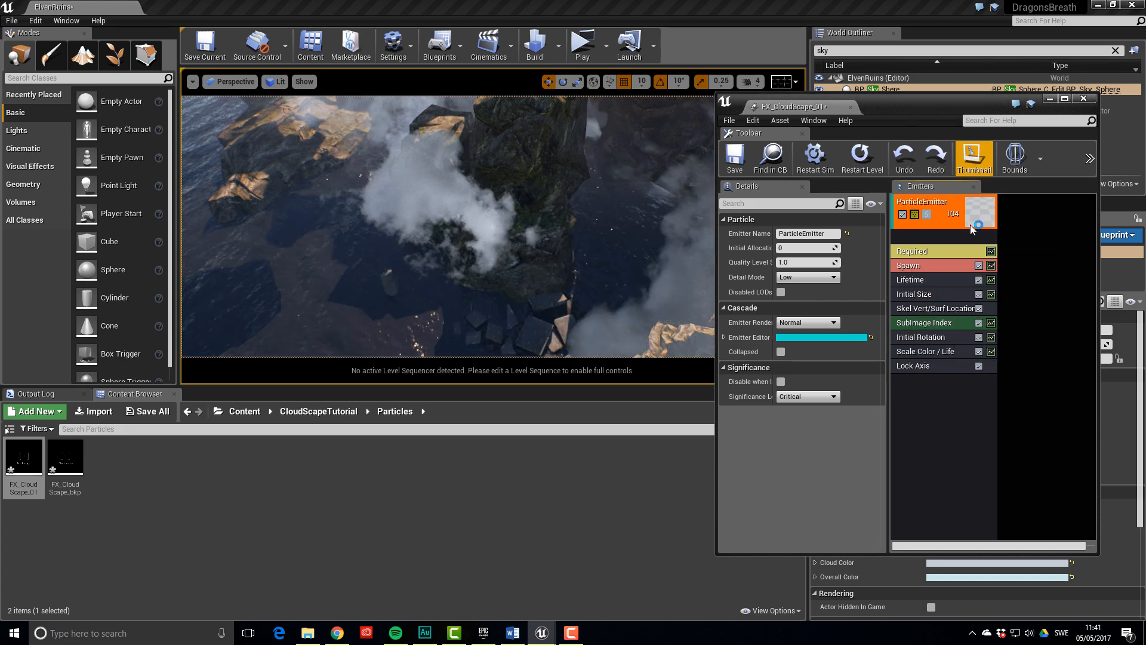
pyautogui.click(929, 367)
pyautogui.click(826, 233)
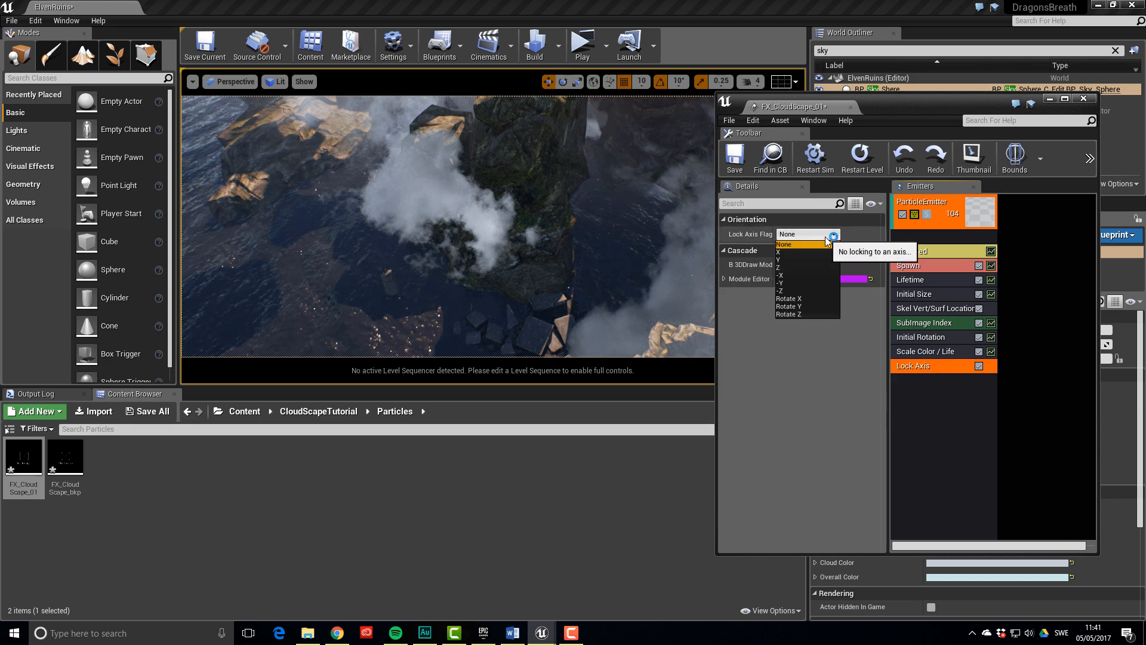
pyautogui.click(804, 313)
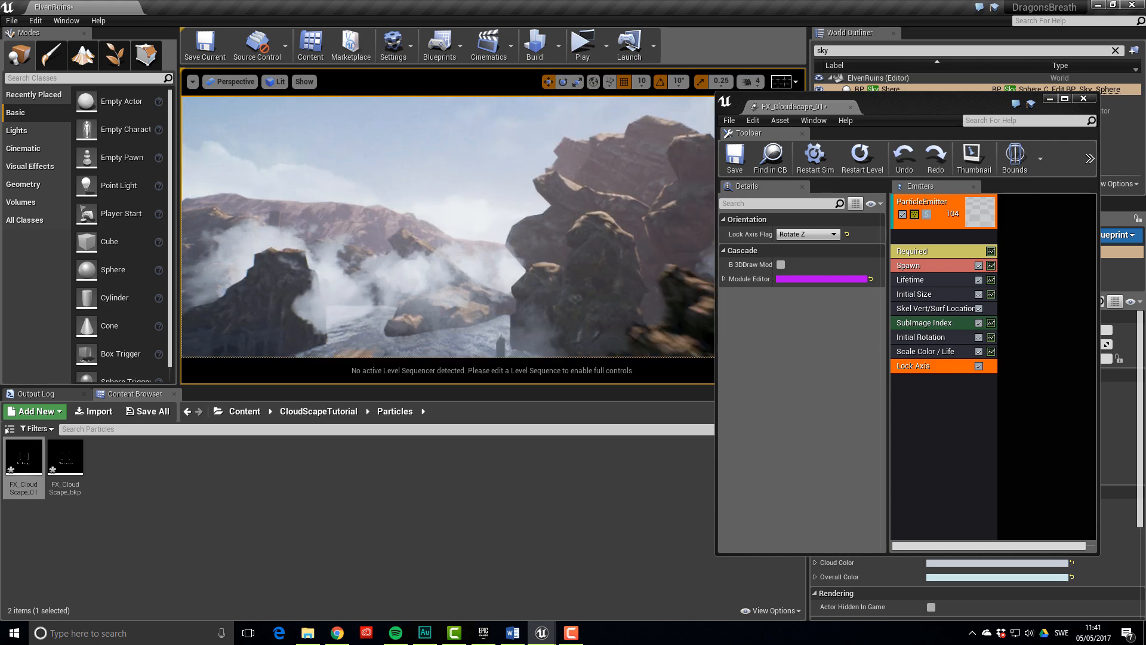
# Rename the cloud emitter to Sharp
pyautogui.click(923, 209)
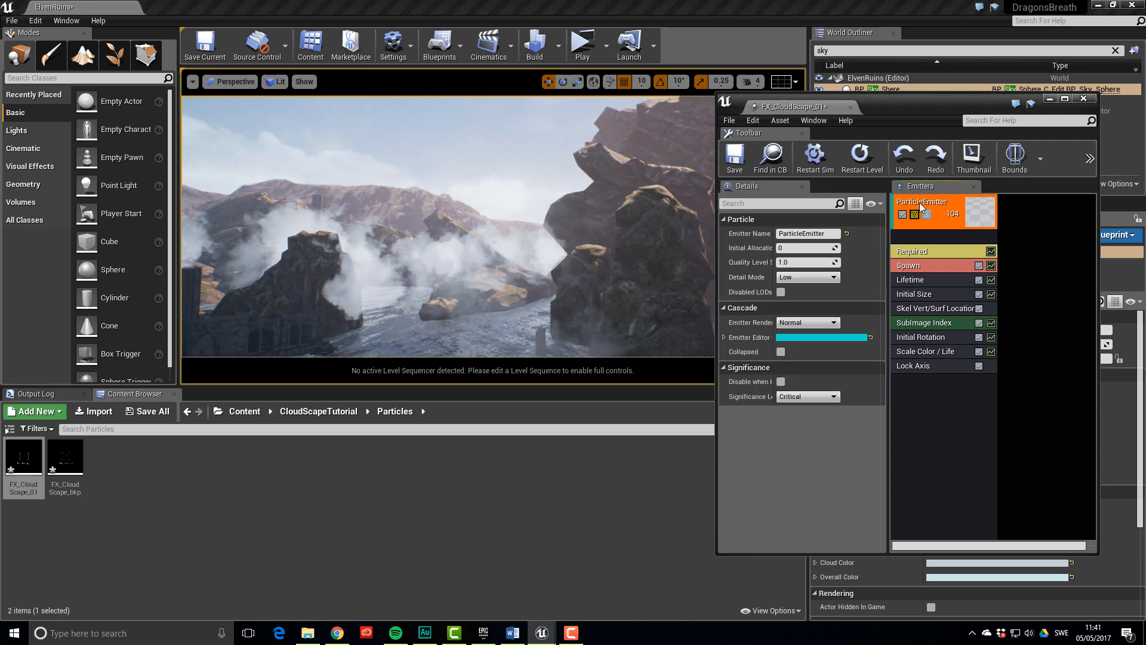
pyautogui.click(832, 232)
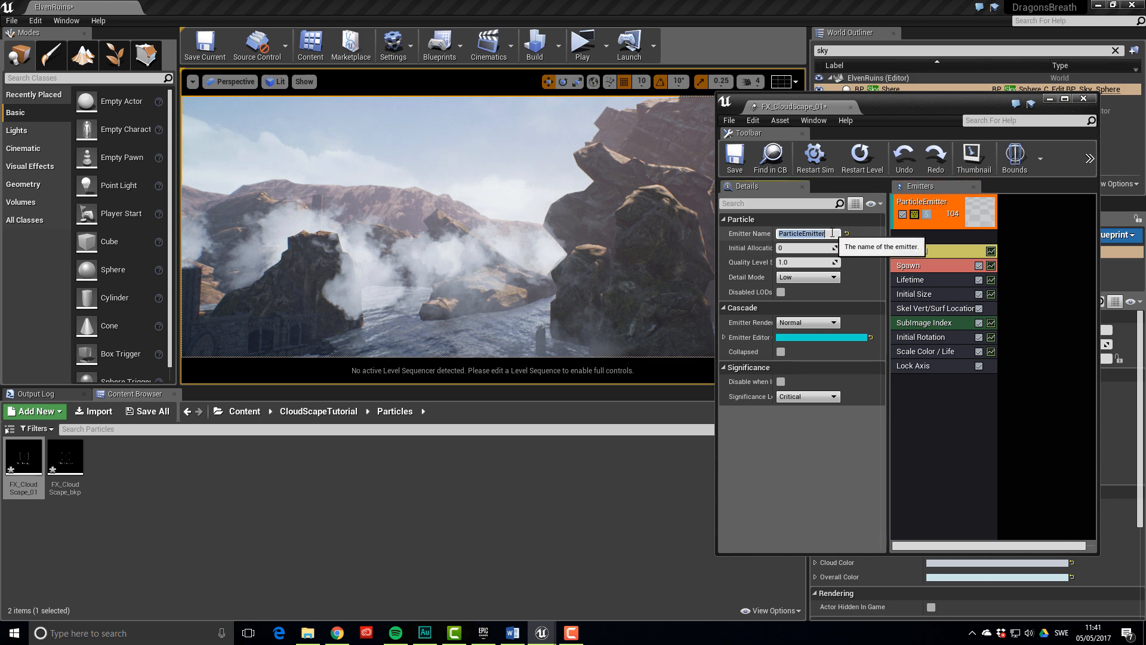
pyautogui.write('Sharp')
pyautogui.press('Return')
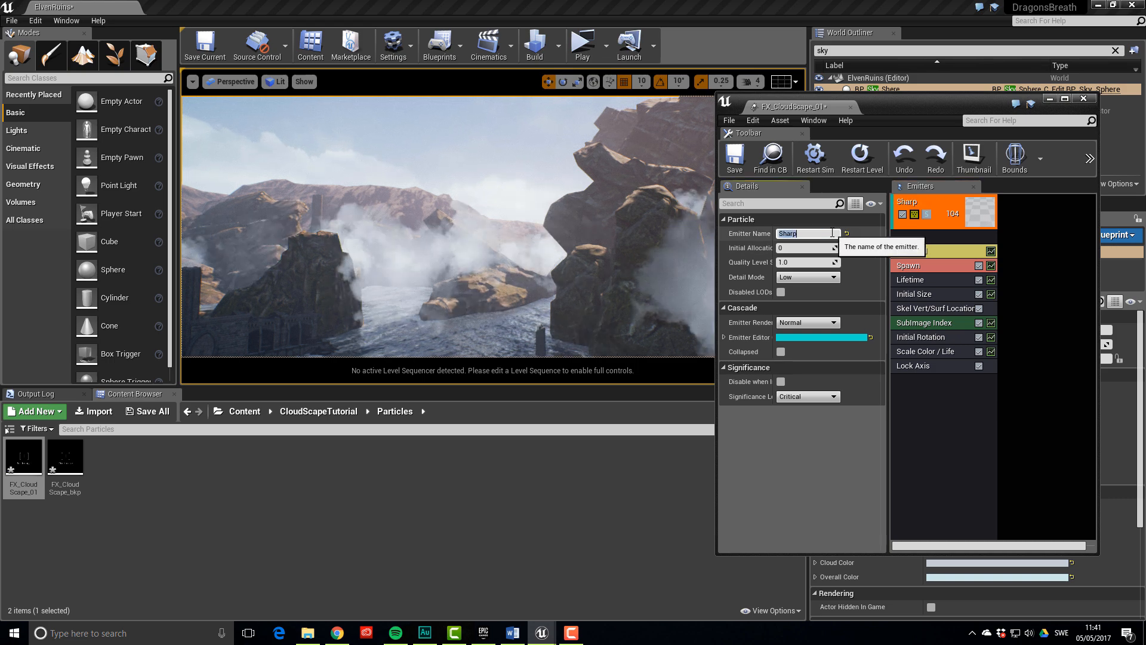
# Duplicate the Sharp emitter and name the copy Soft
pyautogui.rightClick(941, 209)
pyautogui.moveTo(965, 212)
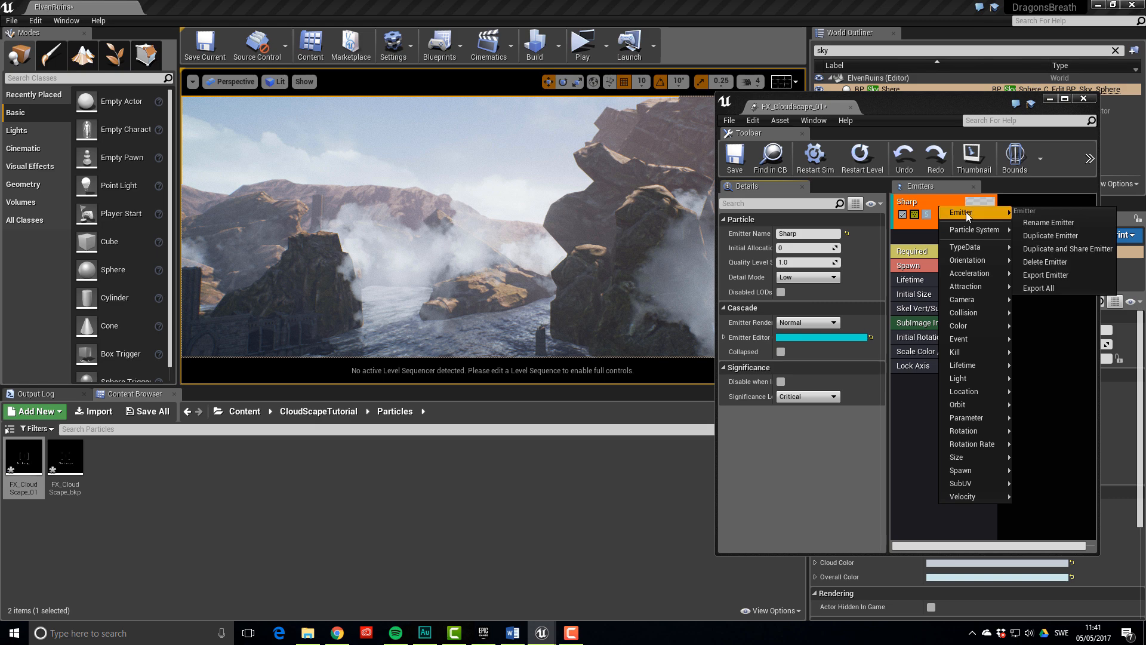
pyautogui.click(1029, 233)
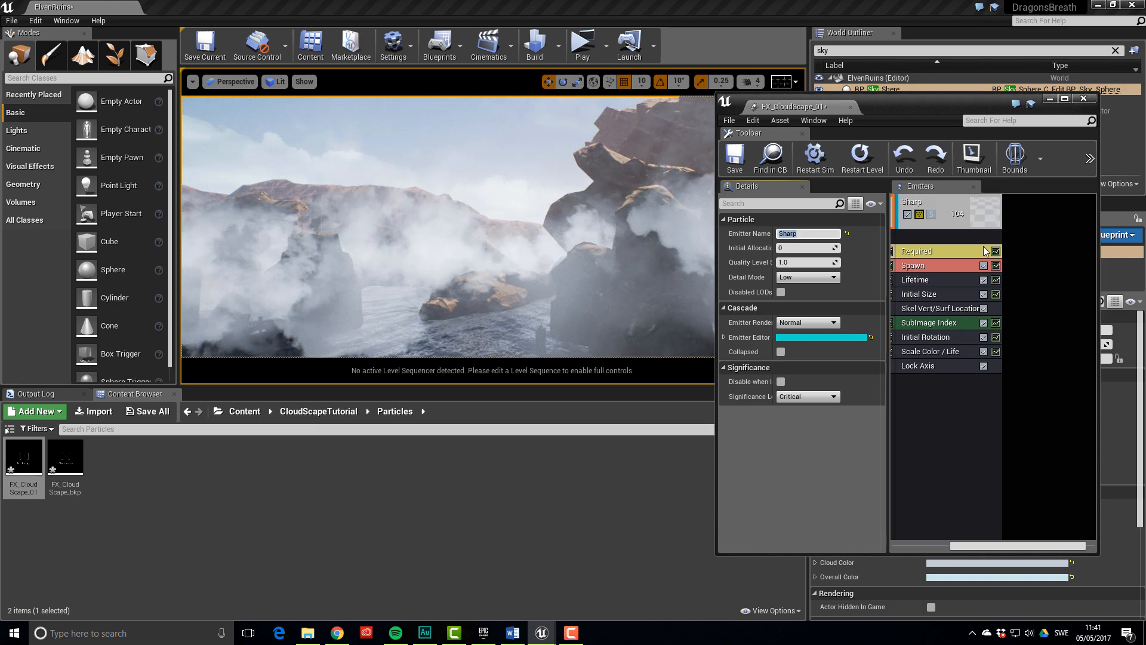
pyautogui.click(944, 204)
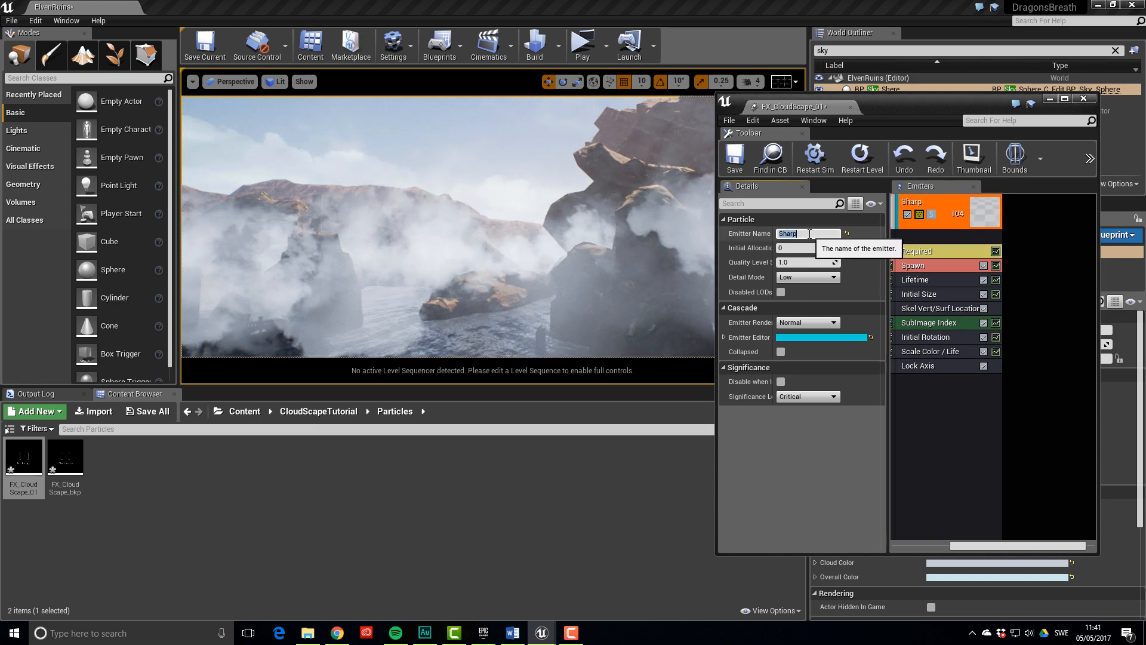
pyautogui.write('Soft')
pyautogui.press('Return')
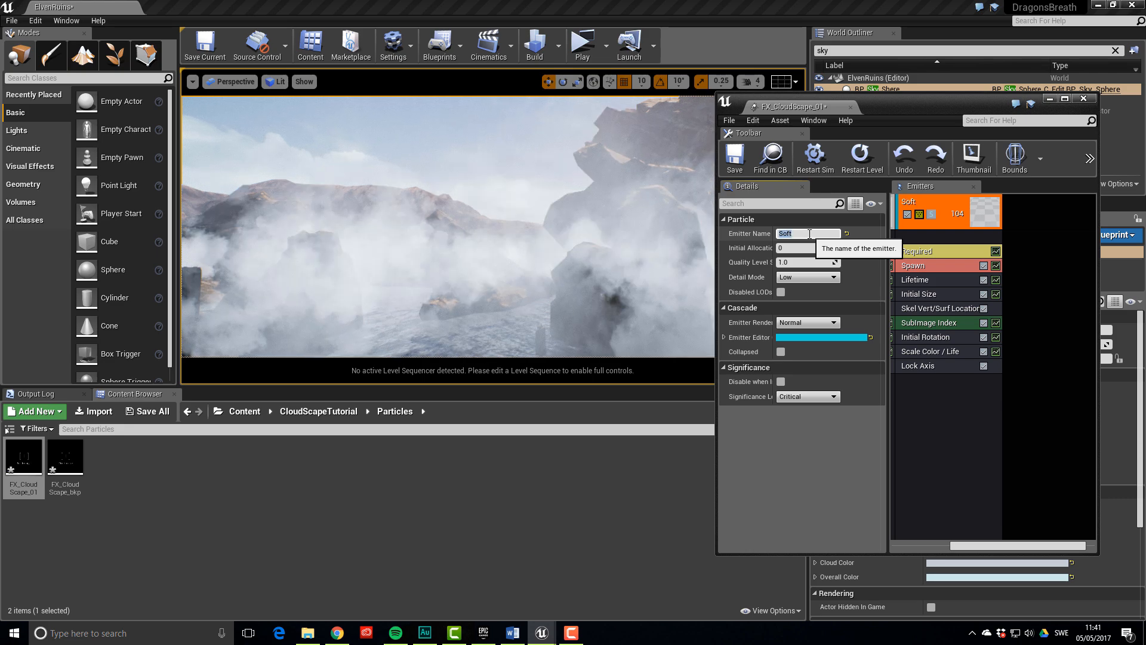
# Assign the Soft cloud material instance from the Material folder to the Soft emitter
pyautogui.click(936, 249)
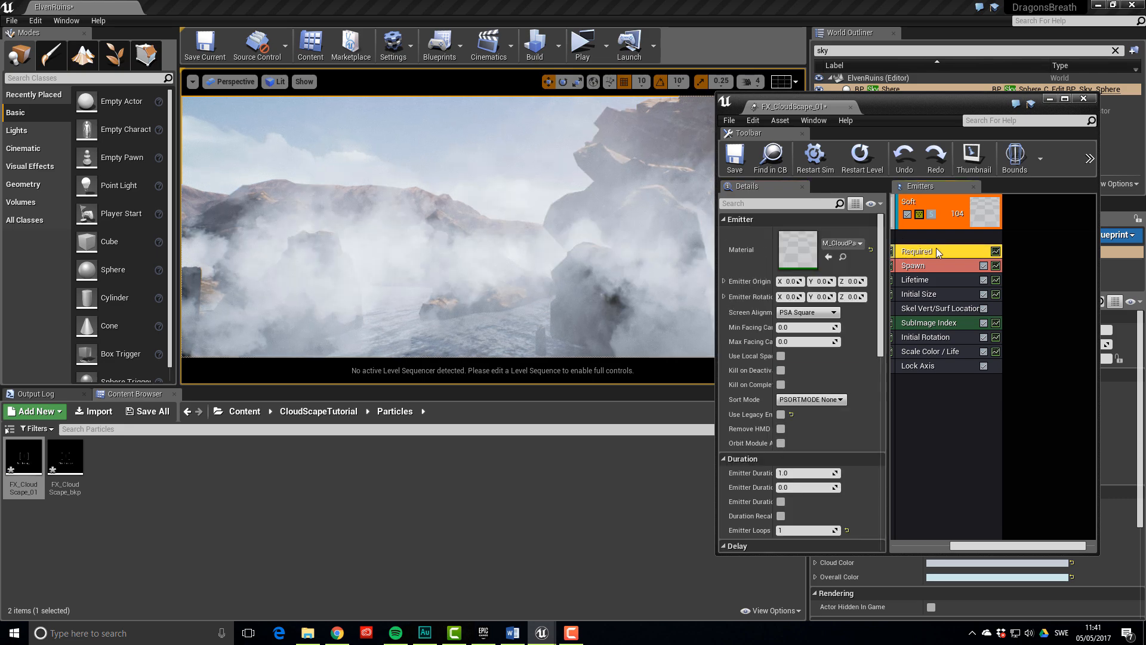
pyautogui.click(316, 411)
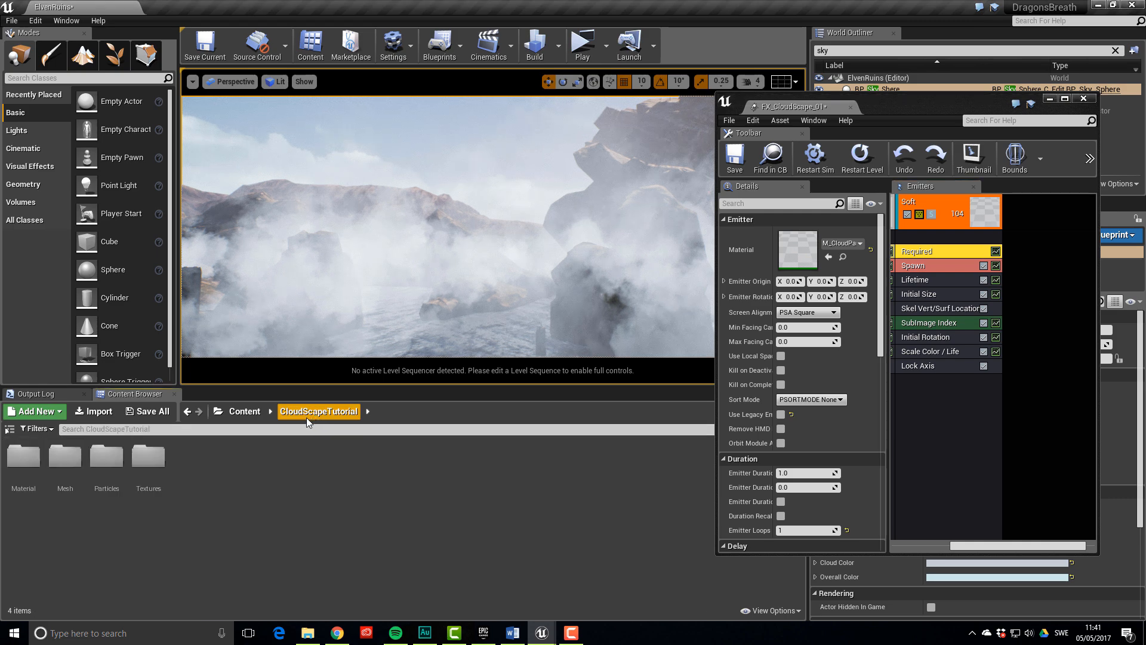
pyautogui.doubleClick(23, 457)
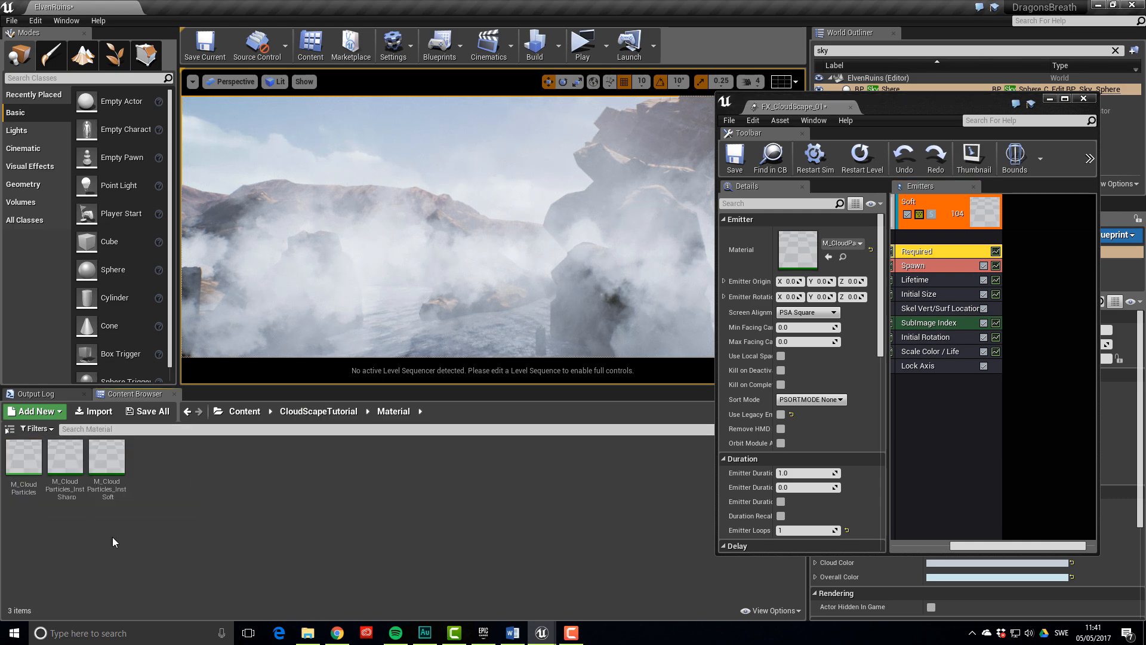
pyautogui.click(105, 494)
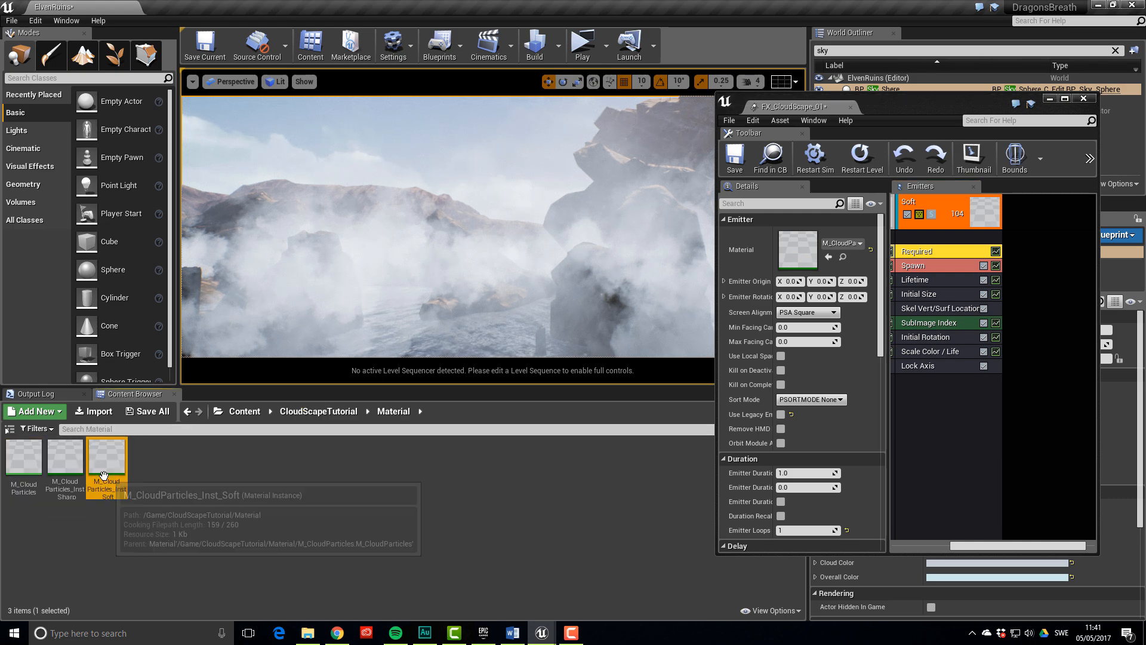
pyautogui.click(828, 256)
pyautogui.press('s')
pyautogui.moveTo(528, 351); pyautogui.dragTo(549, 258, button='right')
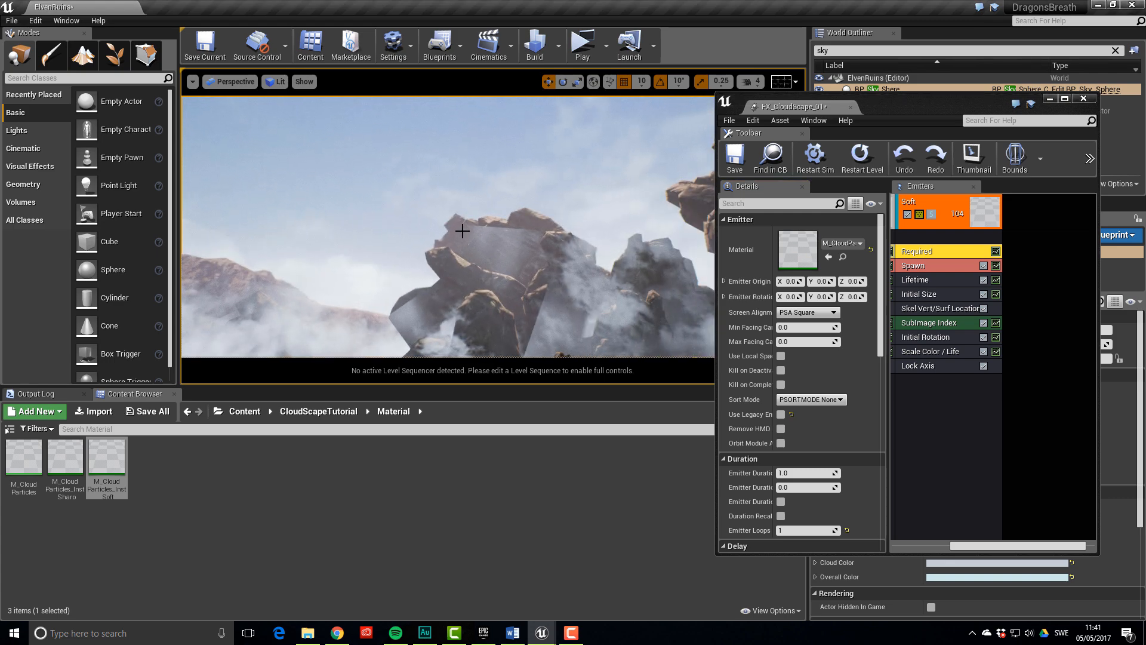
# Set the Soft emitter's Sub Images Vertical to 1
pyautogui.click(924, 266)
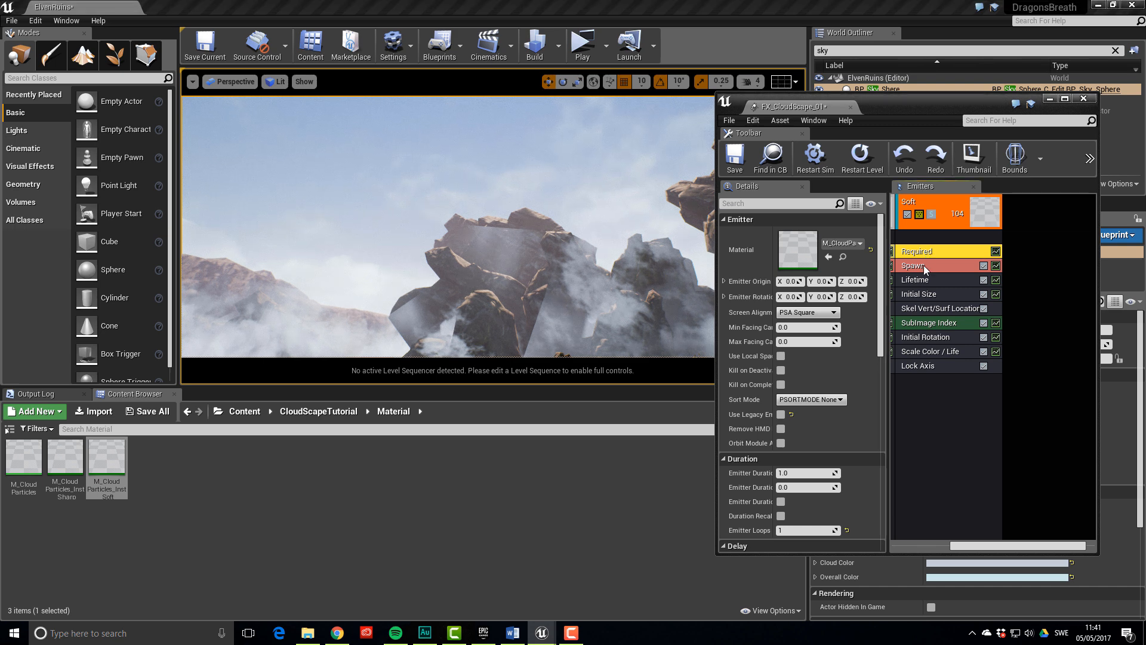
pyautogui.scroll(-8, 836, 382)
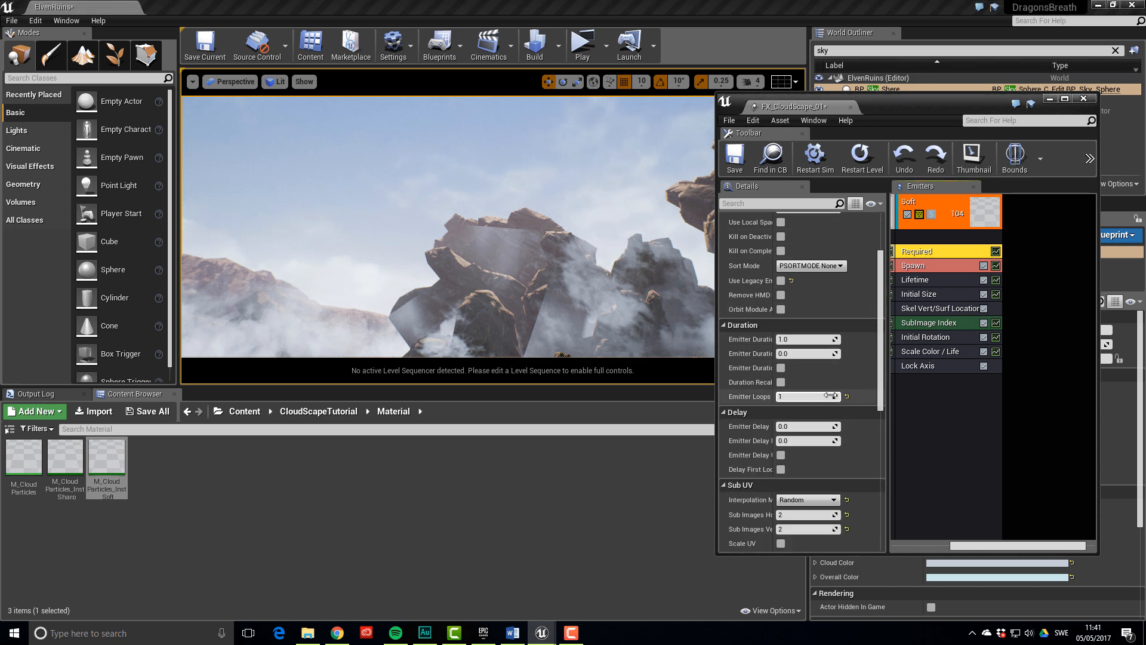
pyautogui.click(816, 434)
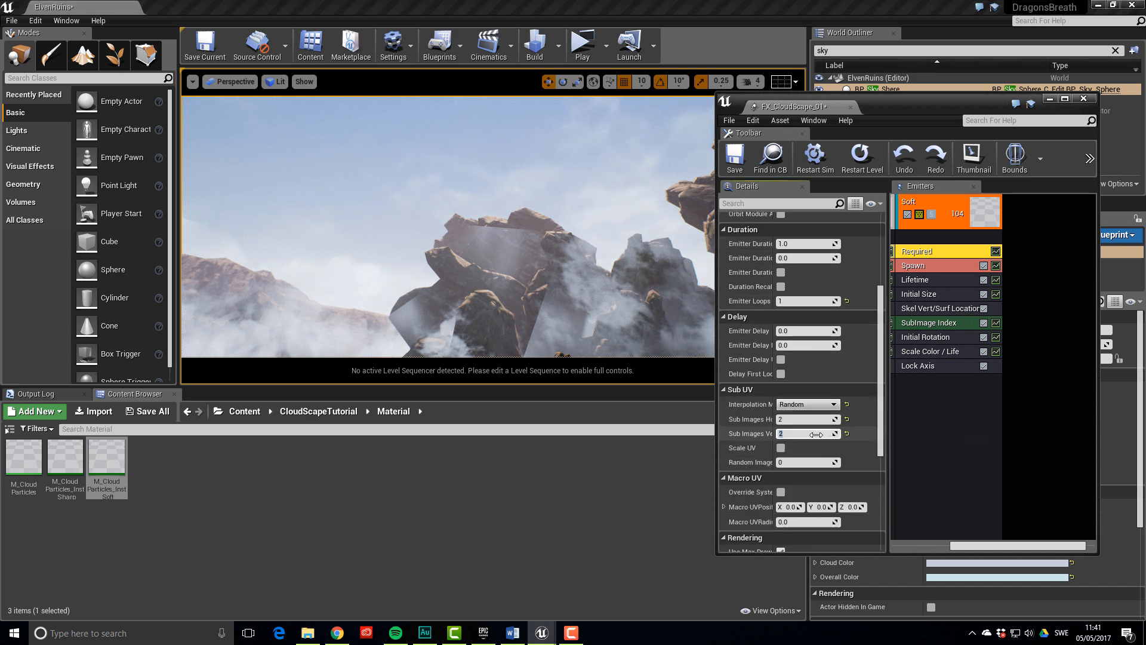
pyautogui.write('1')
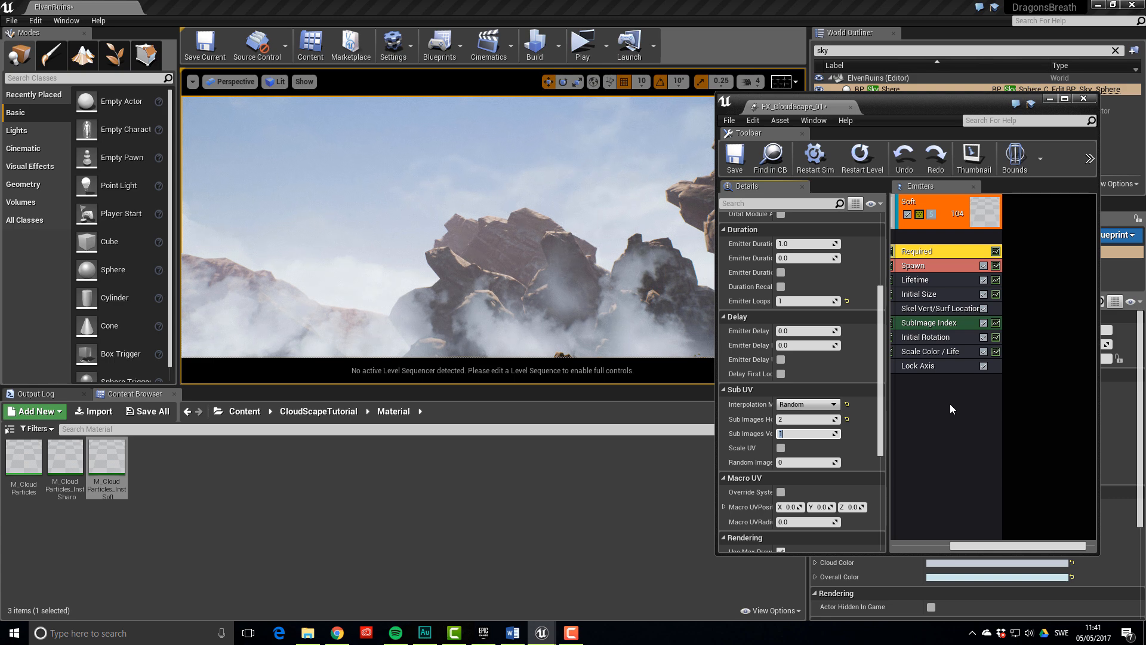
pyautogui.moveTo(988, 546); pyautogui.dragTo(923, 546)
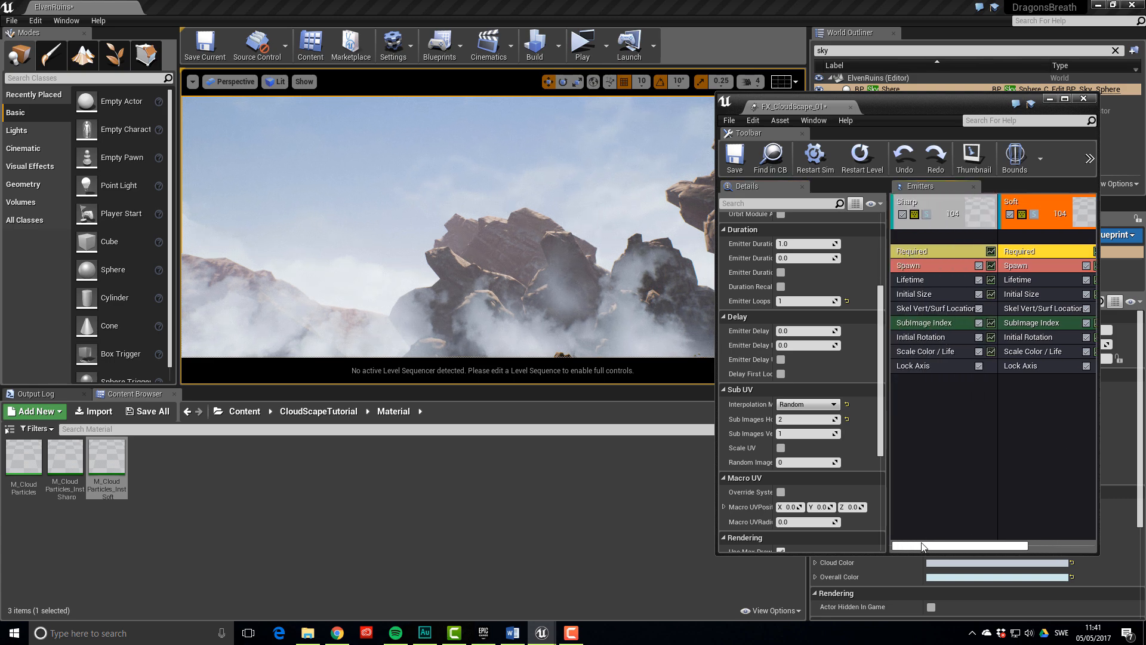
# Set the burst Count to 1000 on the Soft emitter and 500 on Sharp
pyautogui.click(1032, 263)
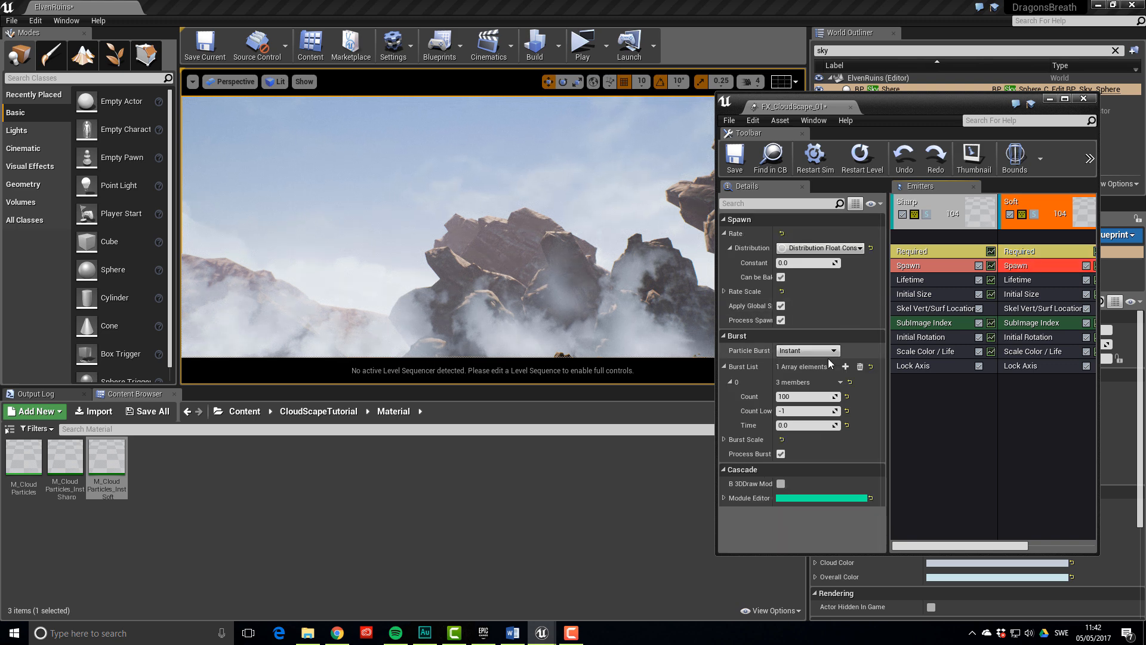
pyautogui.click(805, 396)
pyautogui.write('10')
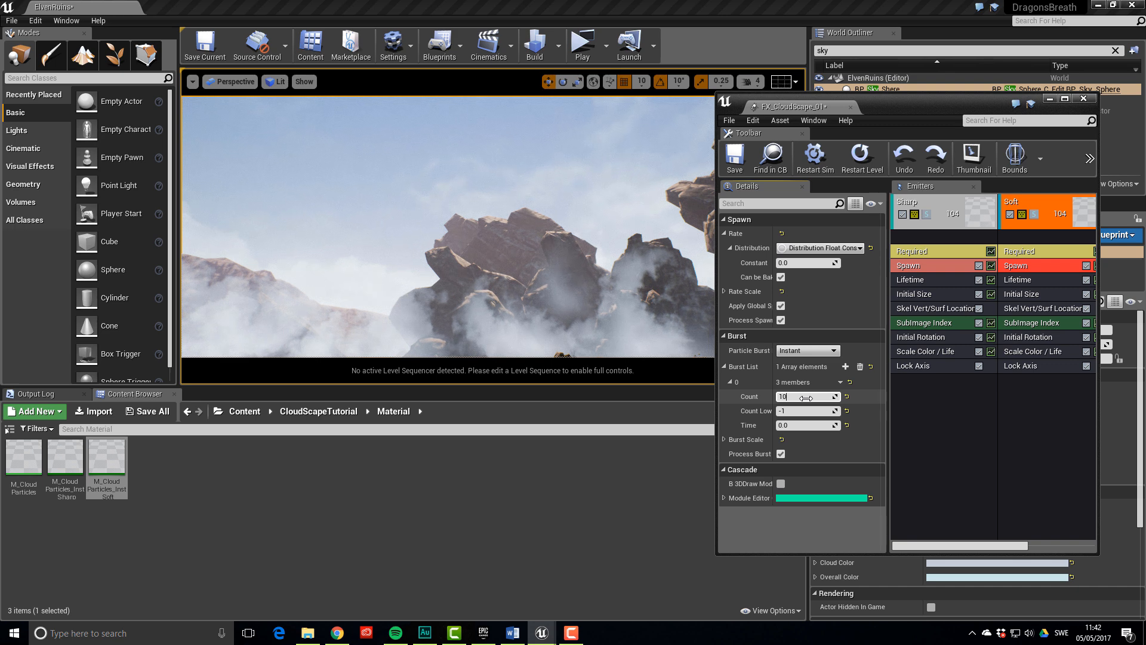
pyautogui.write('00')
pyautogui.press('Return')
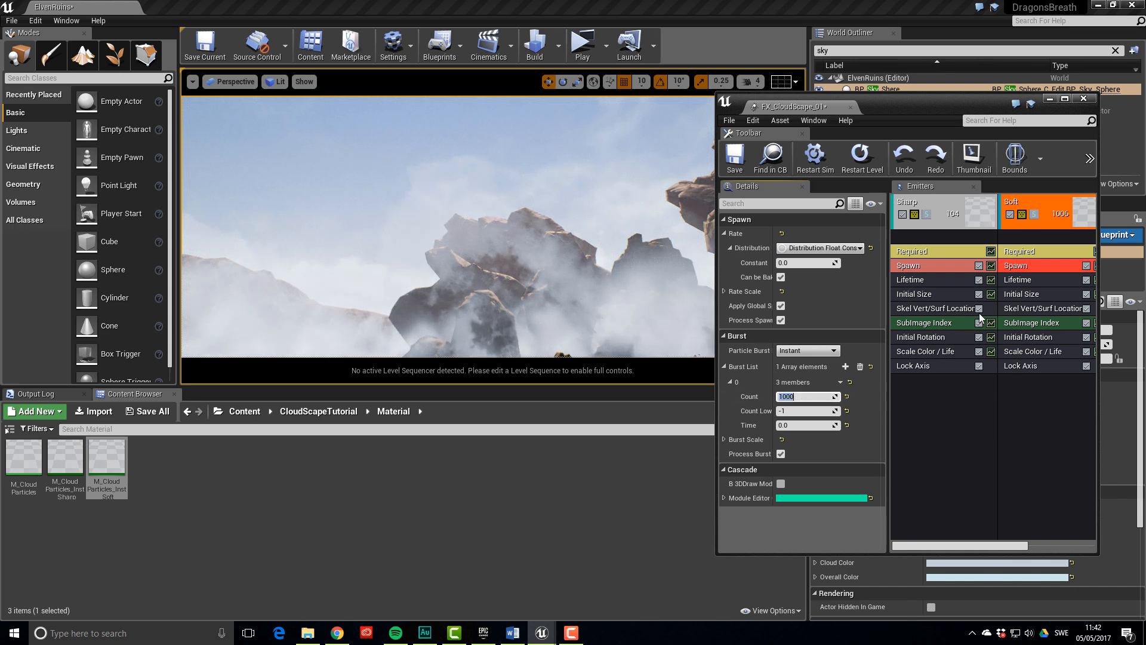
pyautogui.click(935, 266)
pyautogui.click(805, 396)
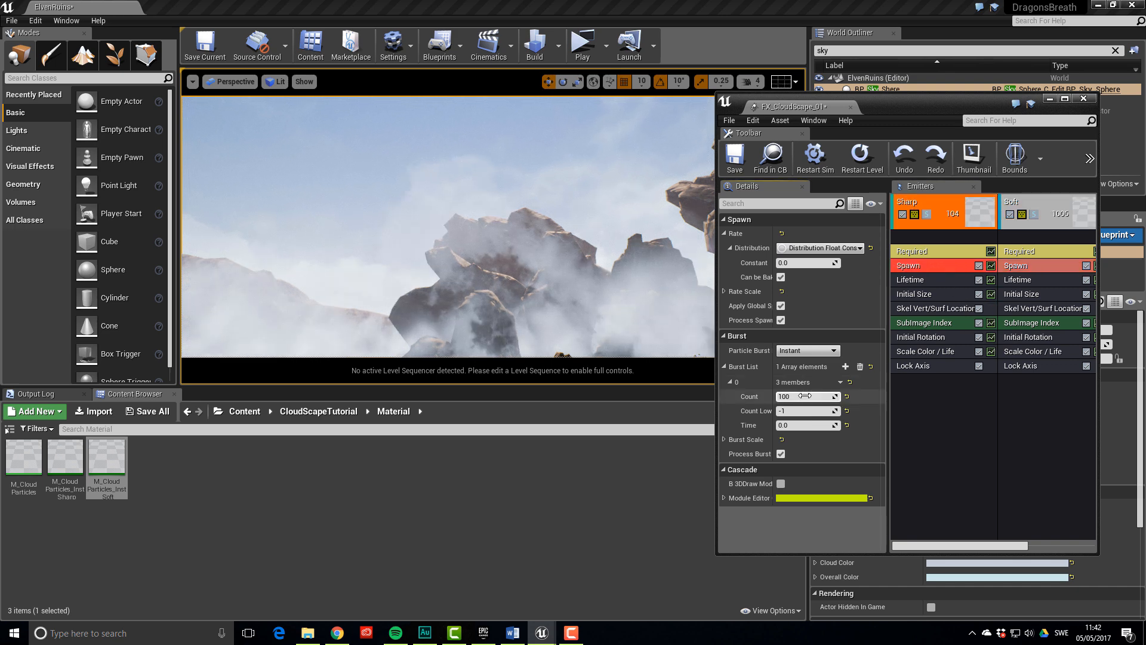
pyautogui.press('Return')
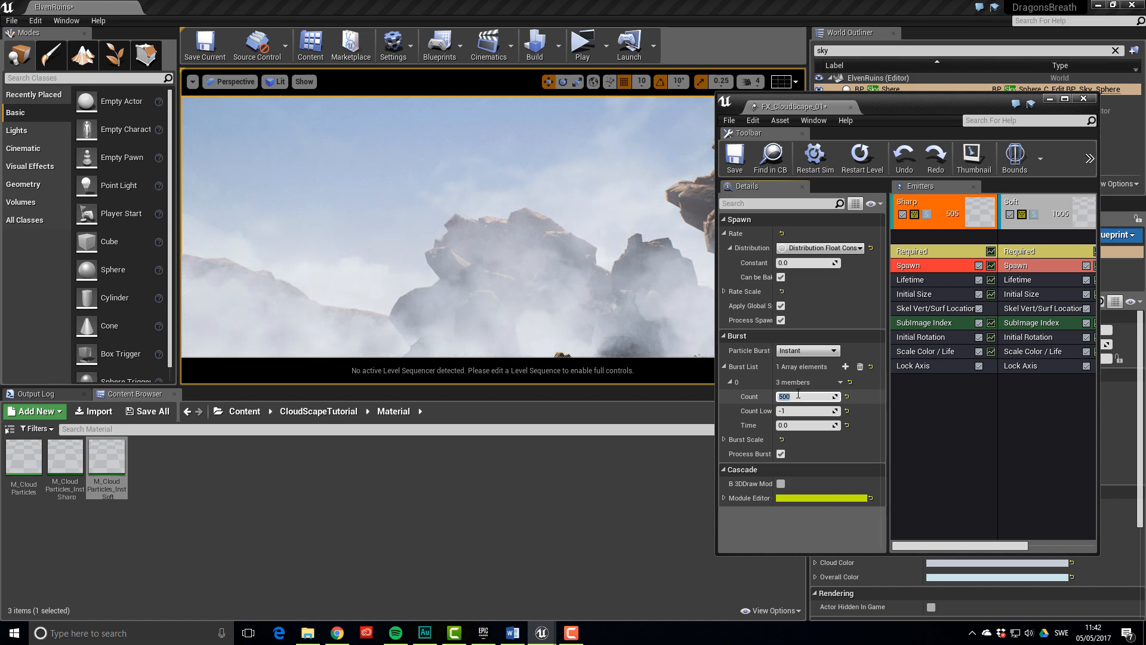
pyautogui.moveTo(633, 268)
pyautogui.mouseDown(button='right')
pyautogui.moveTo(597, 325)
pyautogui.moveTo(639, 328)
pyautogui.moveTo(656, 286)
pyautogui.moveTo(612, 268)
pyautogui.moveTo(662, 256)
pyautogui.moveTo(626, 257)
pyautogui.mouseUp(button='right')
pyautogui.press('w')
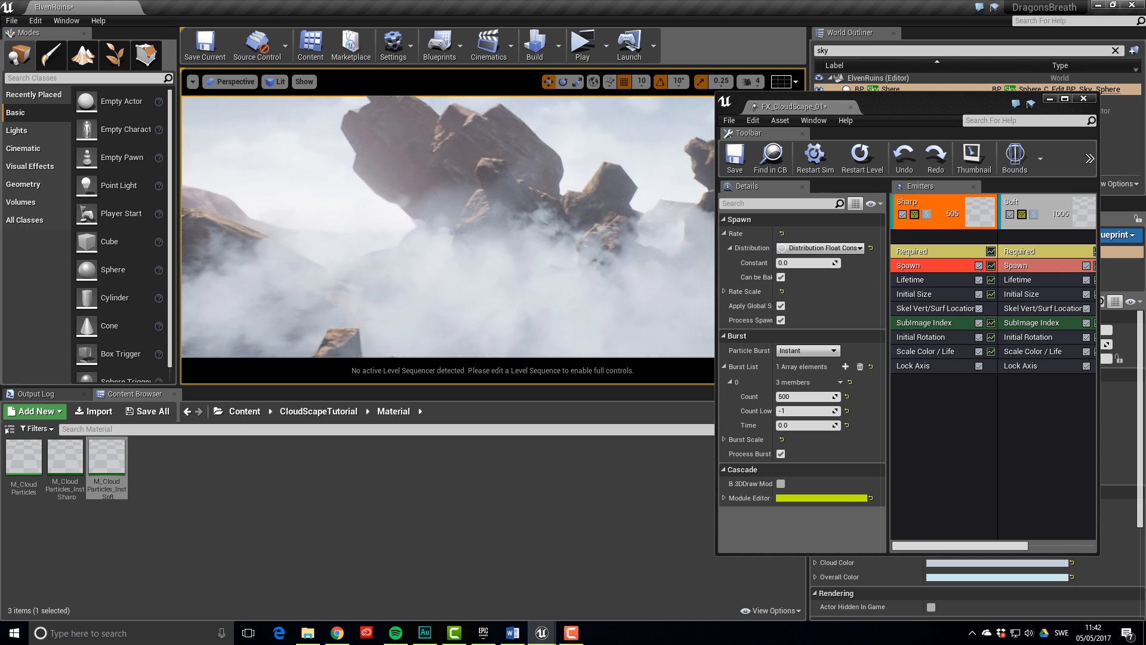
pyautogui.moveTo(448, 227); pyautogui.dragTo(633, 227, button='right')
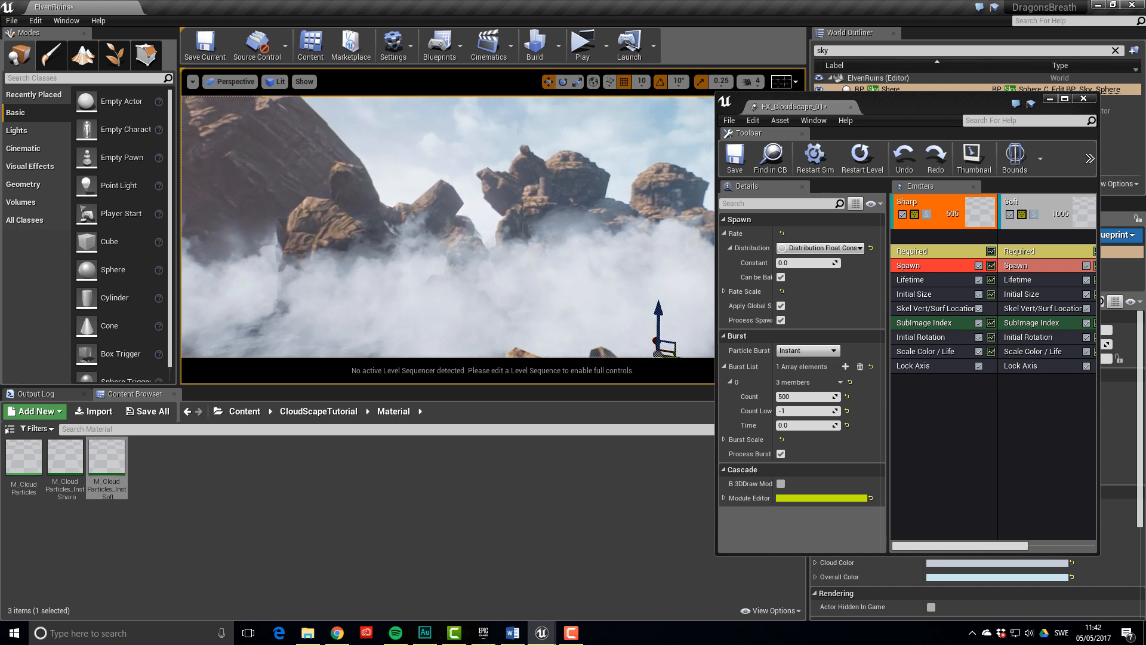
pyautogui.moveTo(447, 227); pyautogui.dragTo(459, 240, button='right')
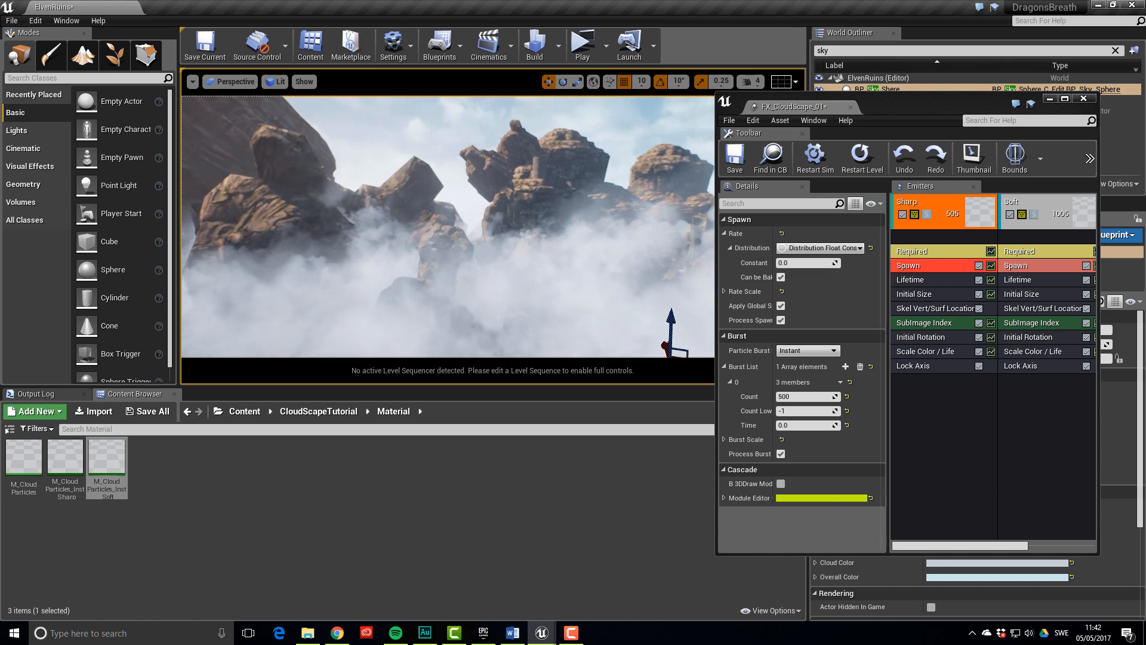